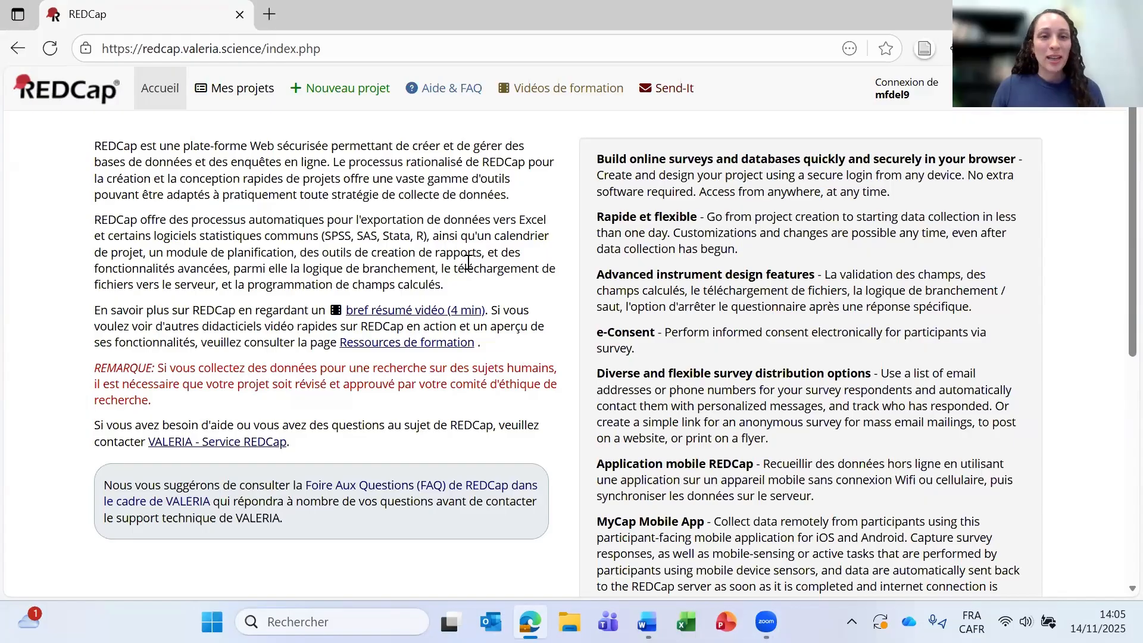
Step: Open the new project form and try the project purposes Recherche and Amélioration de la qualité
click(325, 104)
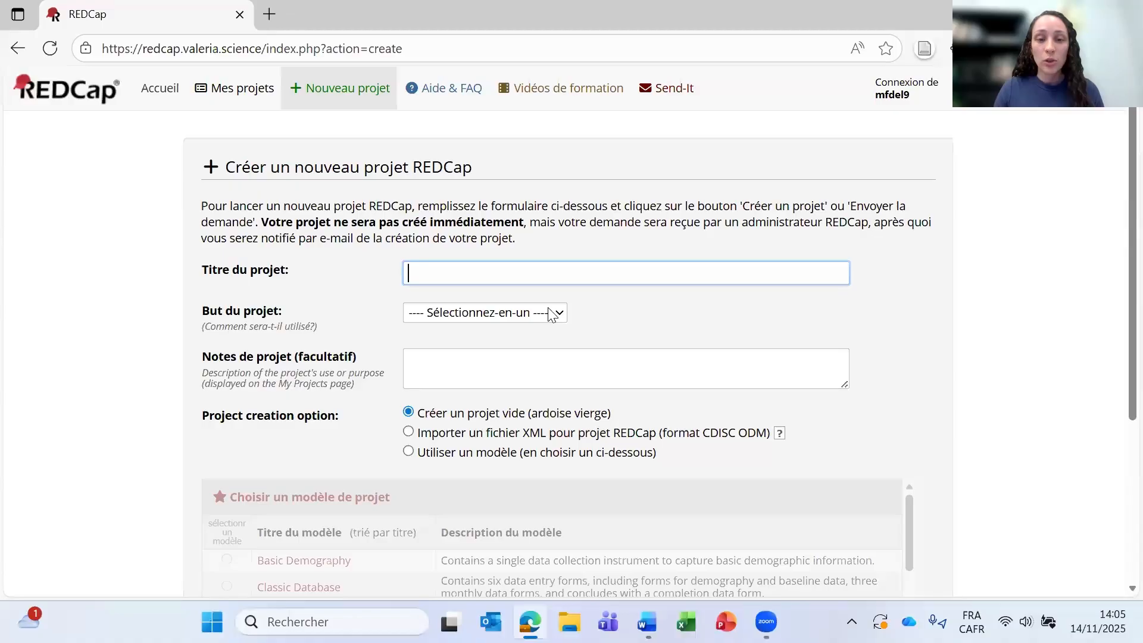
click(547, 312)
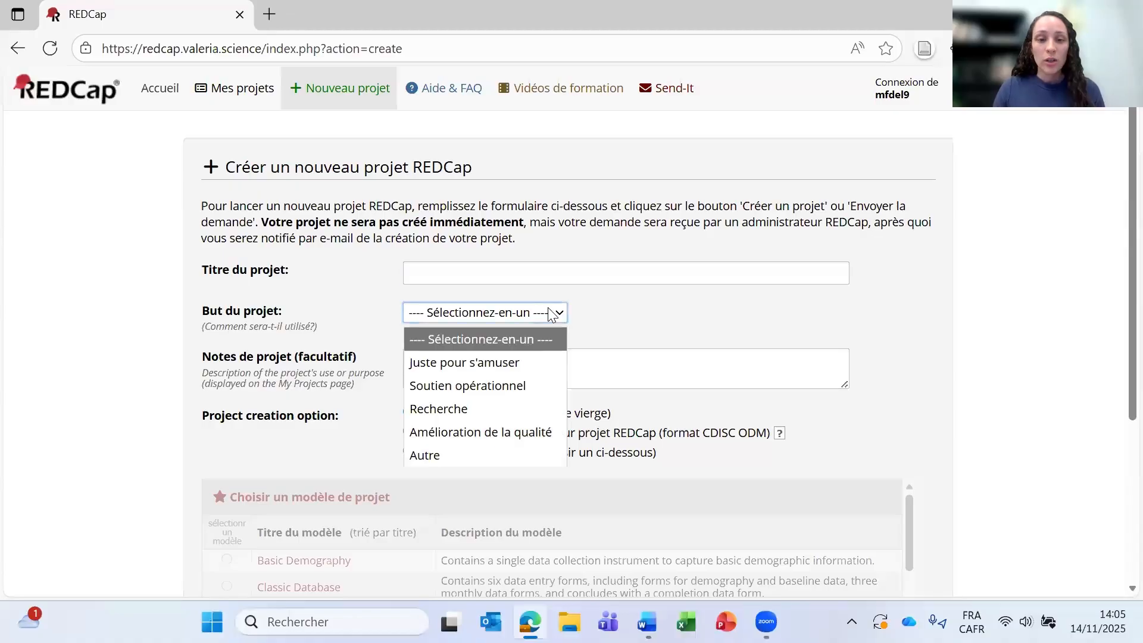
click(509, 408)
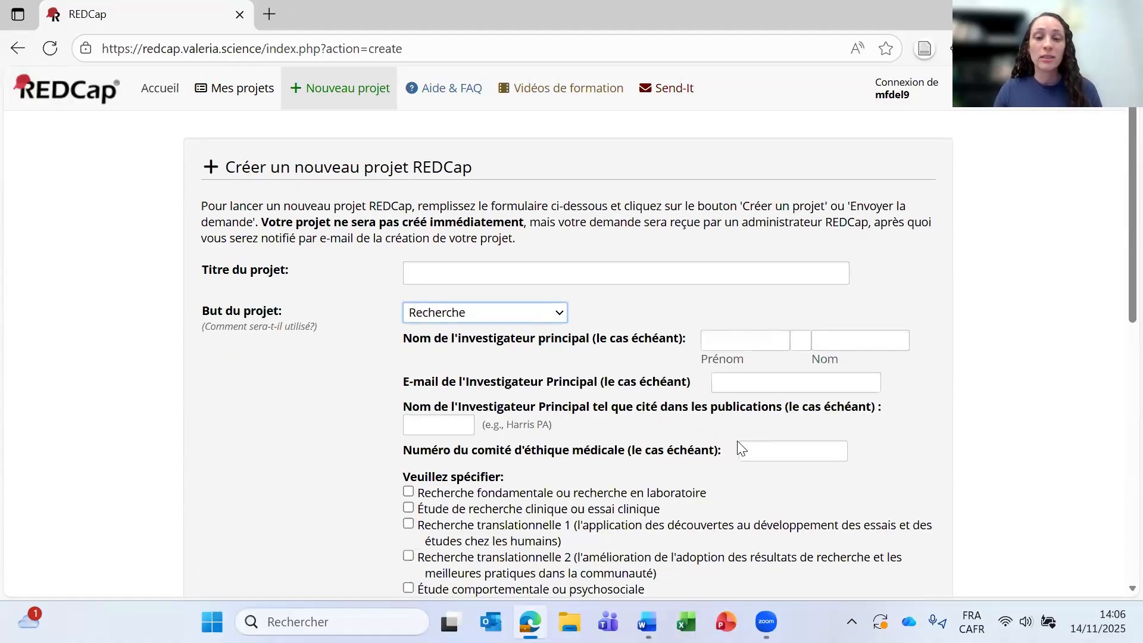
scroll(617, 553, down, 1)
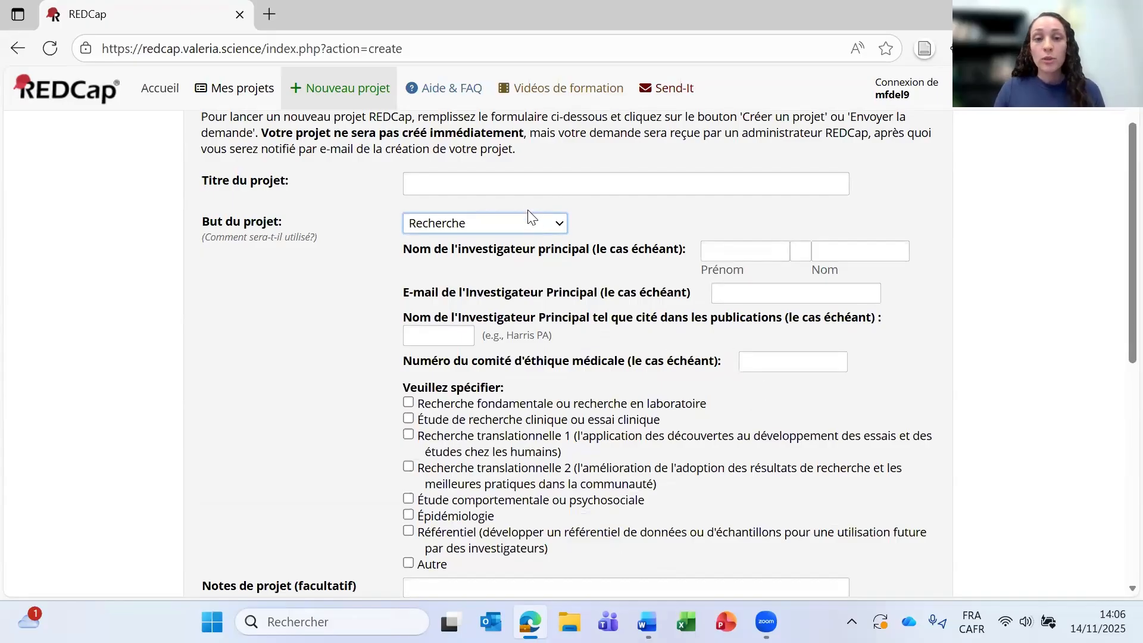
click(540, 225)
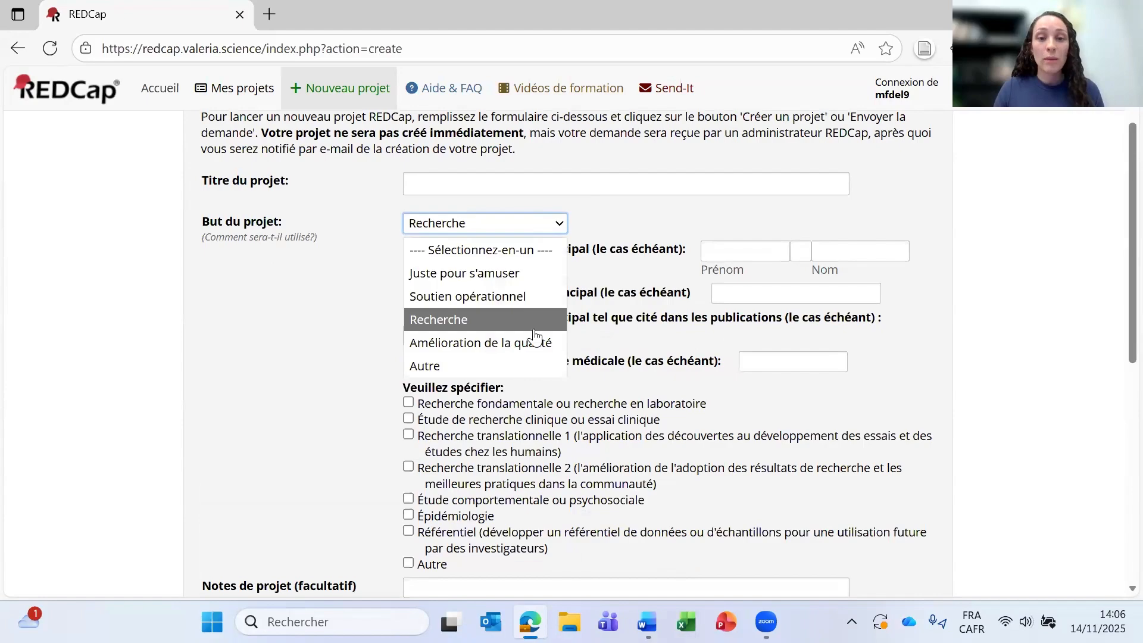
click(509, 344)
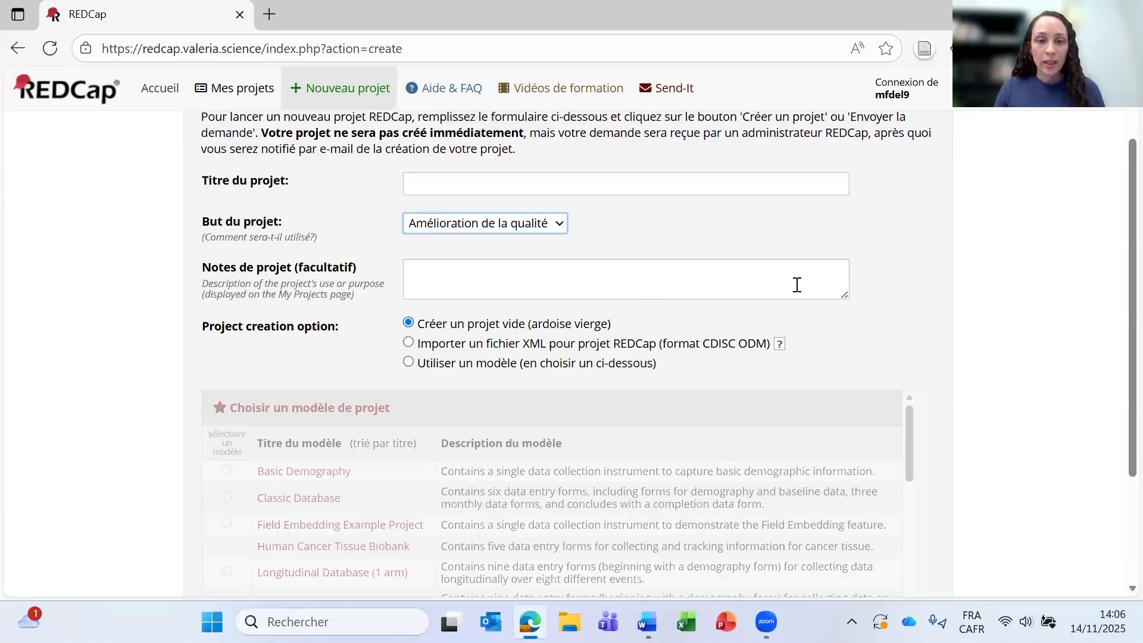
scroll(792, 311, up, 2)
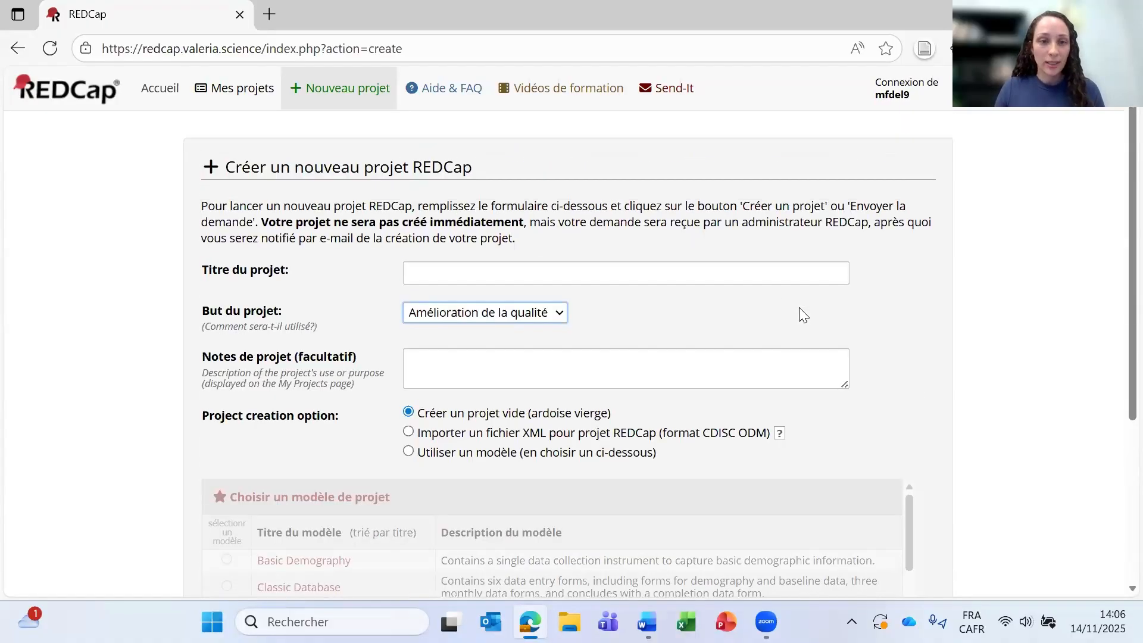
Step: Open the Test project from the list of existing projects
click(241, 90)
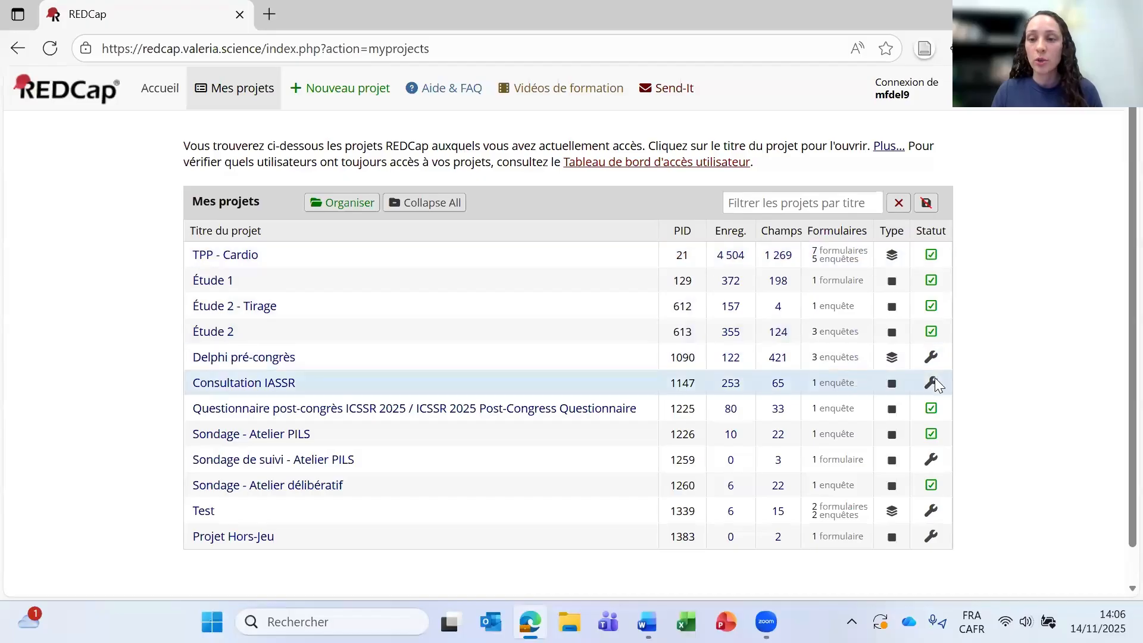
mouse_move(933, 386)
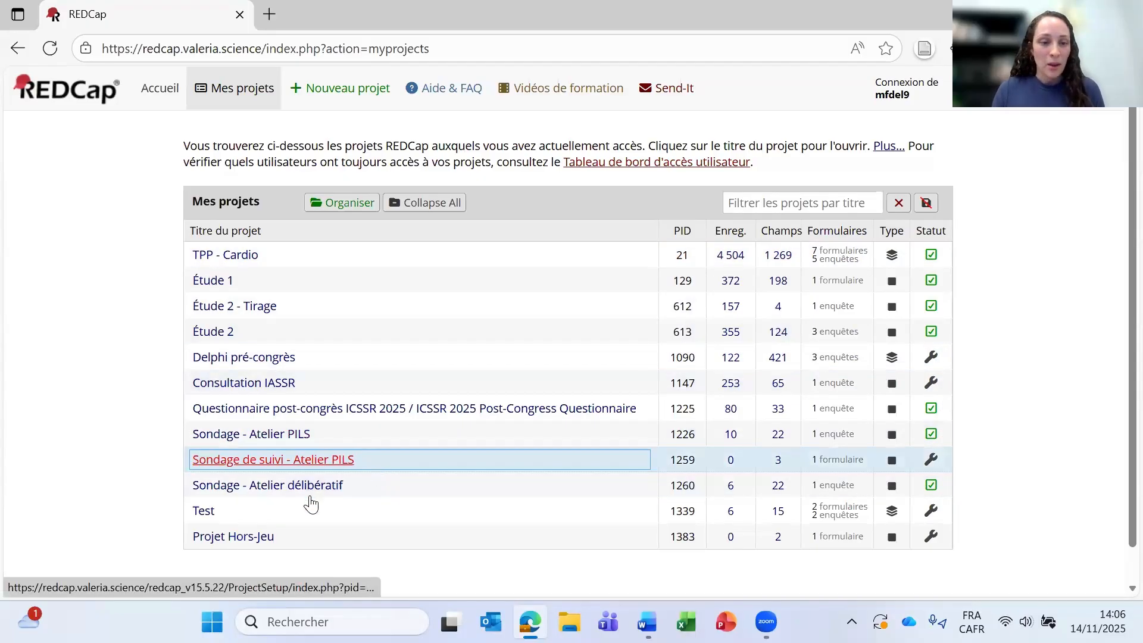
click(204, 516)
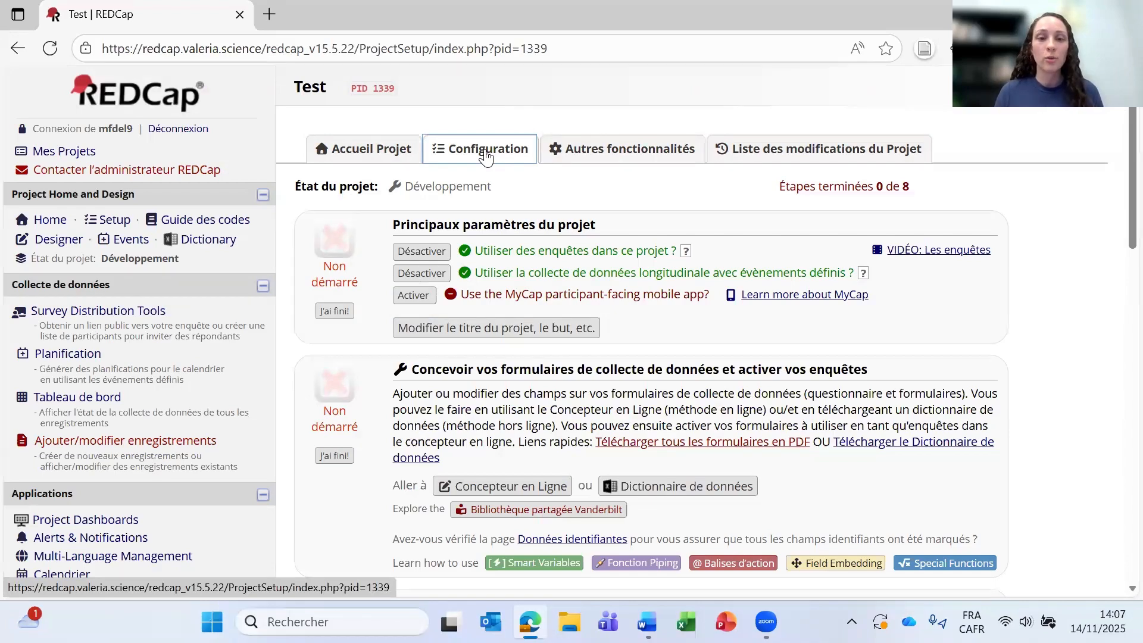
Step: Review the Test project's home page, its other functionalities and its list of modifications
click(378, 151)
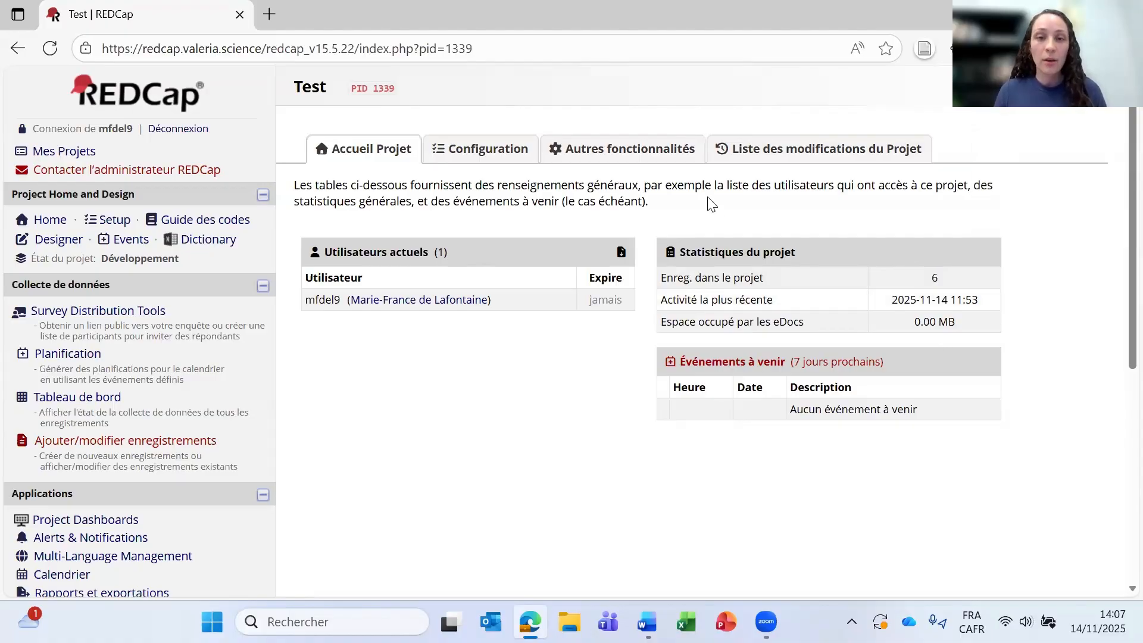
click(599, 154)
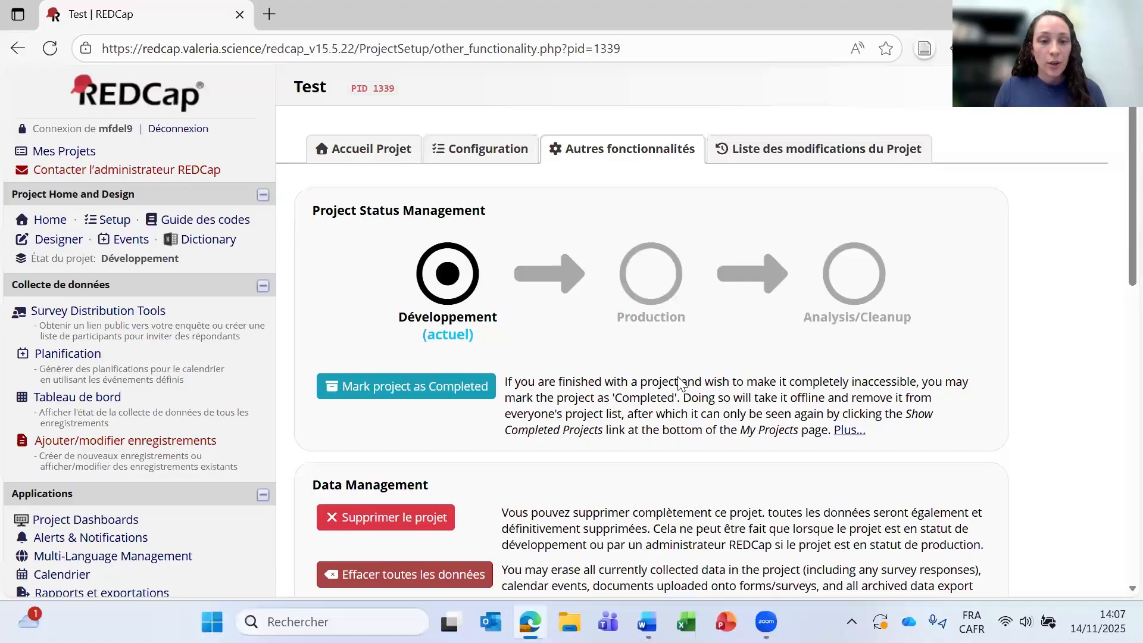
scroll(679, 376, down, 1)
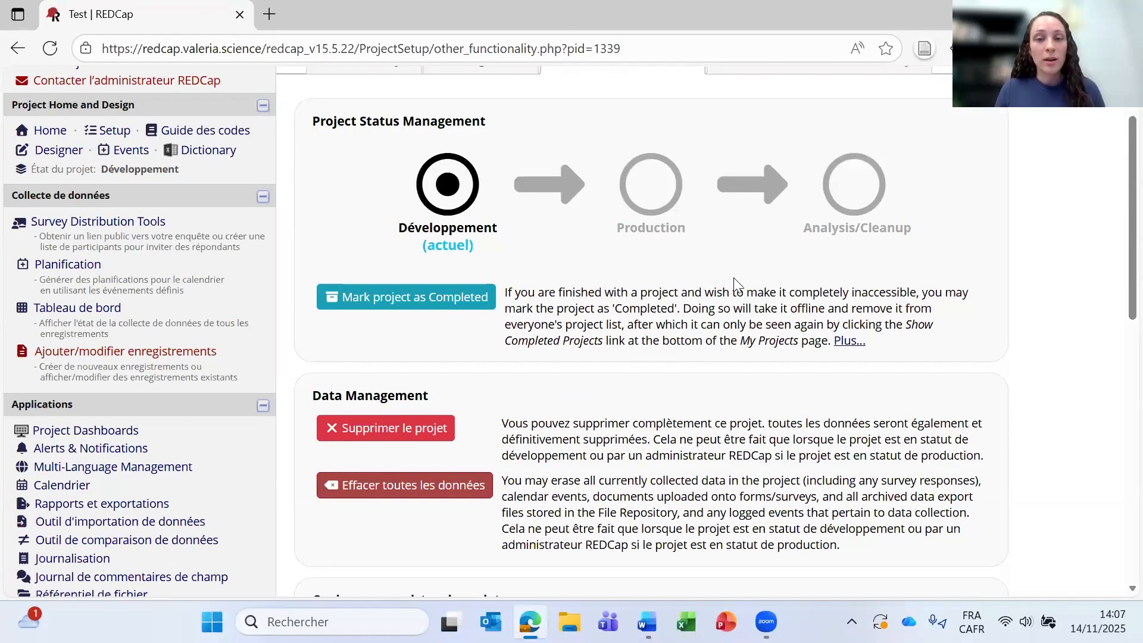
scroll(724, 286, down, 1)
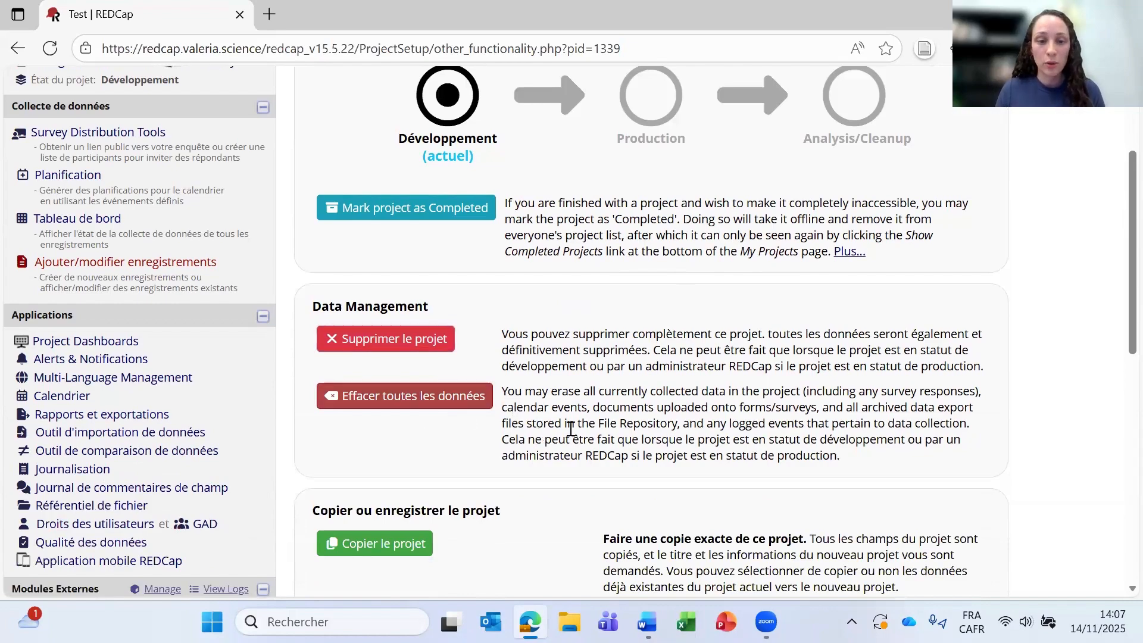
scroll(792, 420, down, 1)
scroll(760, 370, down, 1)
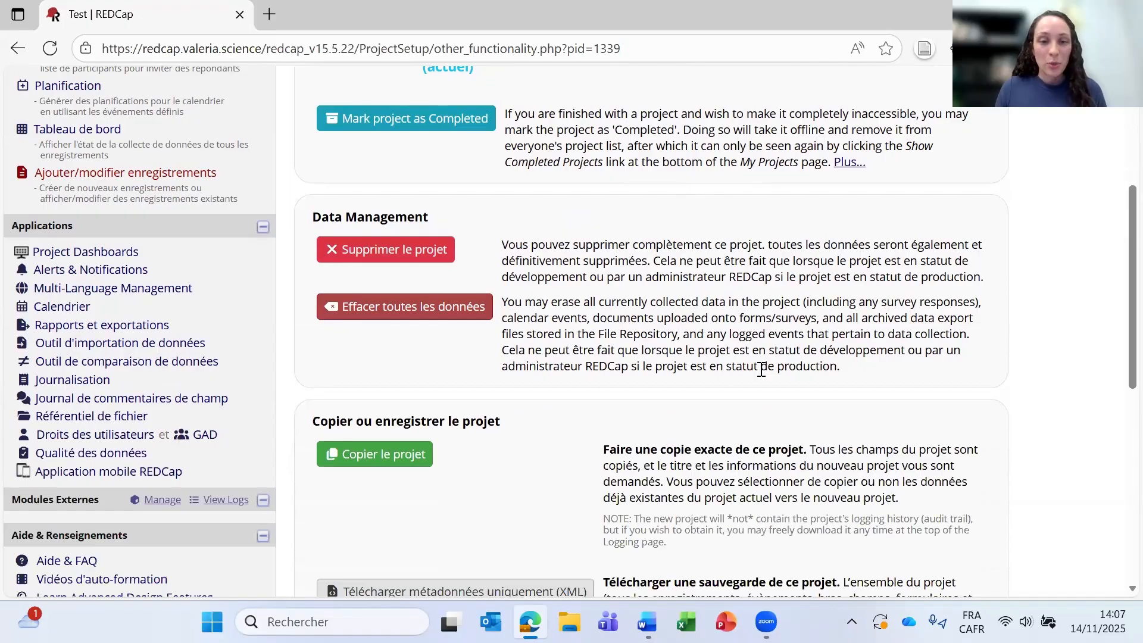
scroll(767, 322, down, 1)
scroll(850, 215, up, 10)
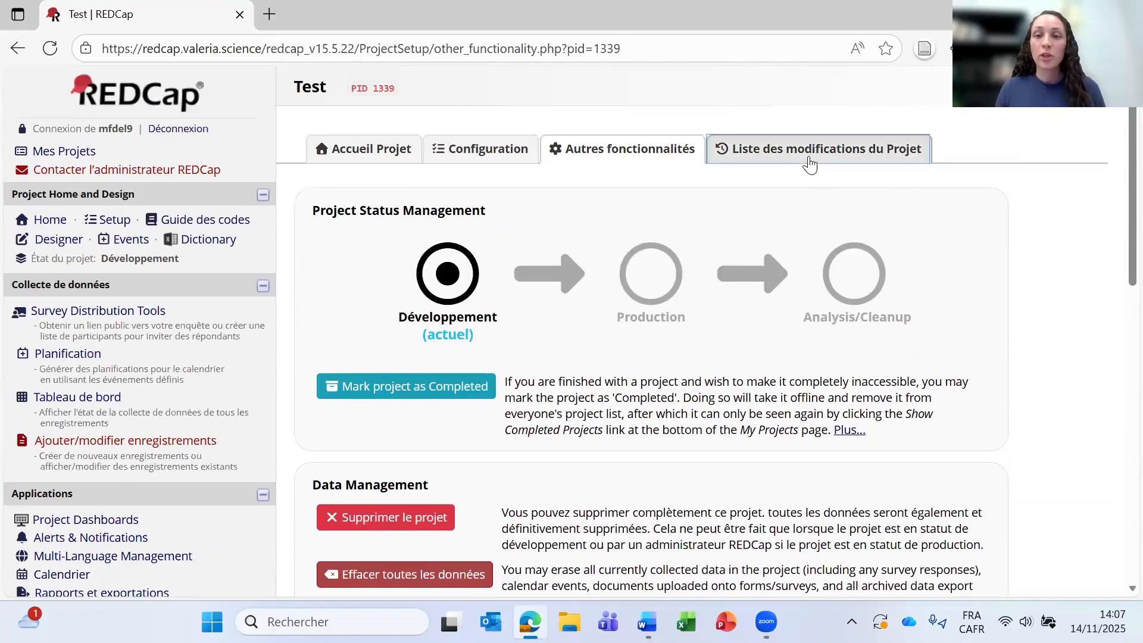
click(807, 159)
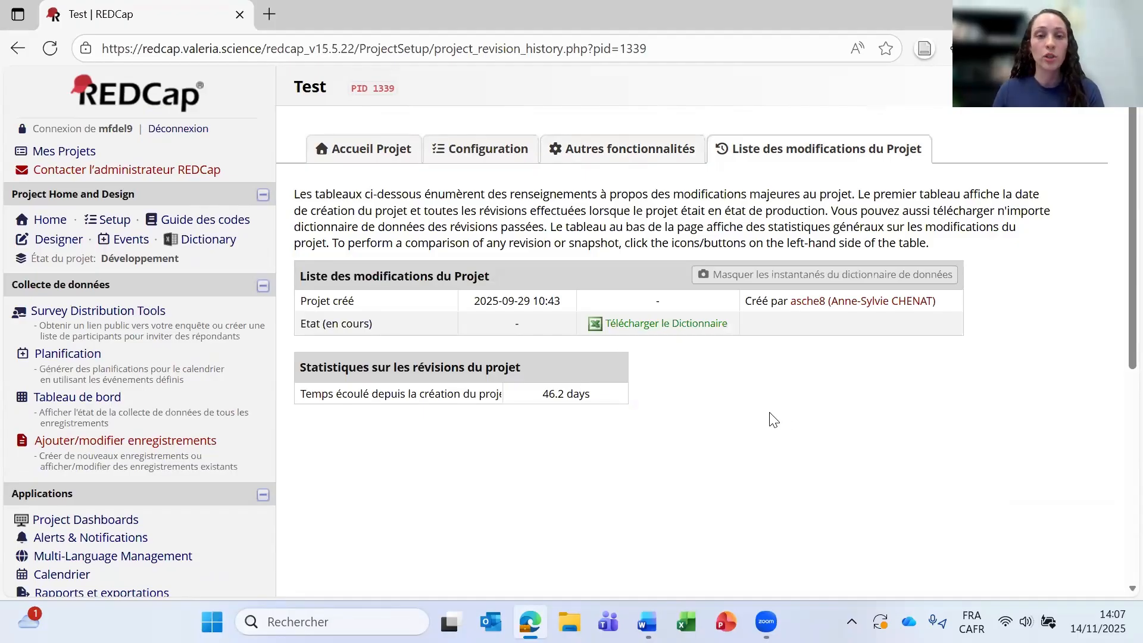
Step: Examine the project's configuration steps and read the help text for using surveys in the project
click(486, 153)
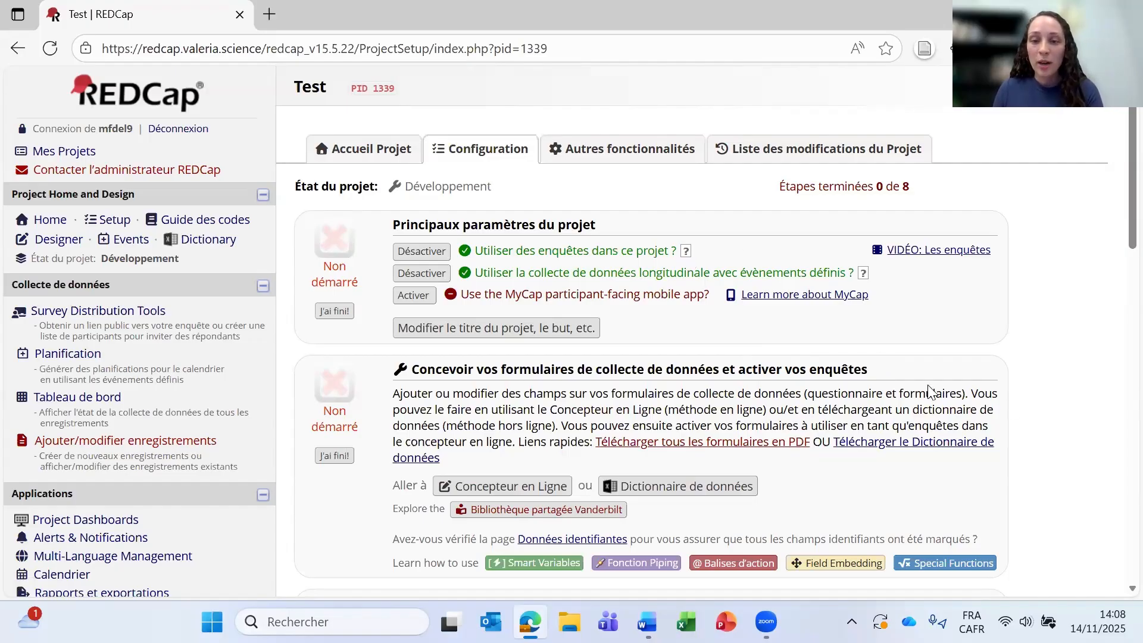
scroll(971, 415, down, 5)
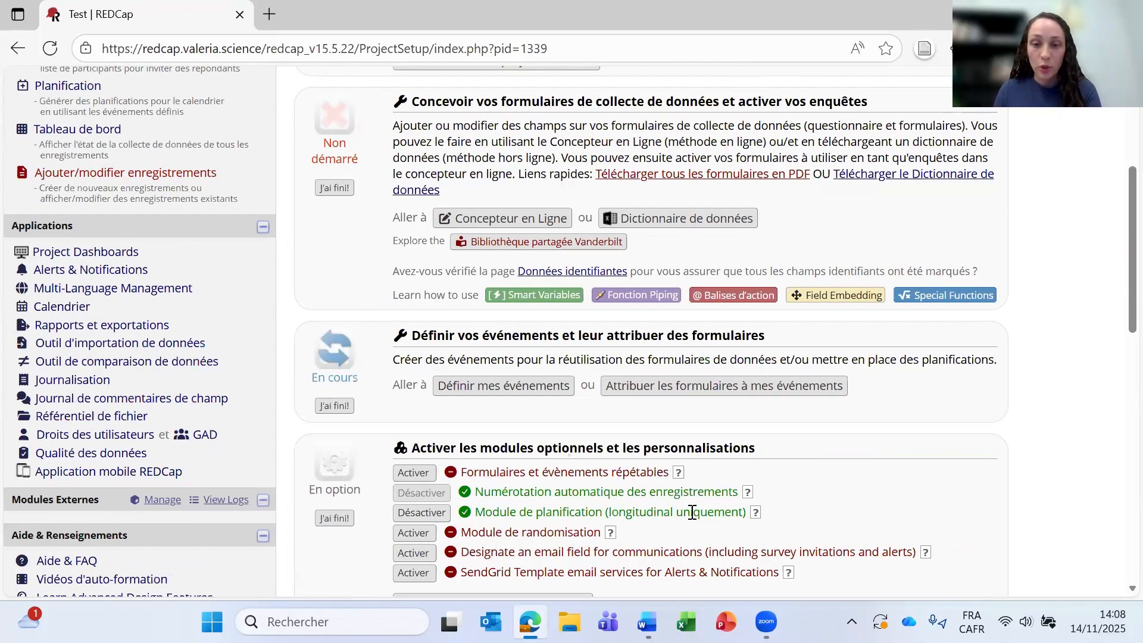
scroll(816, 463, up, 3)
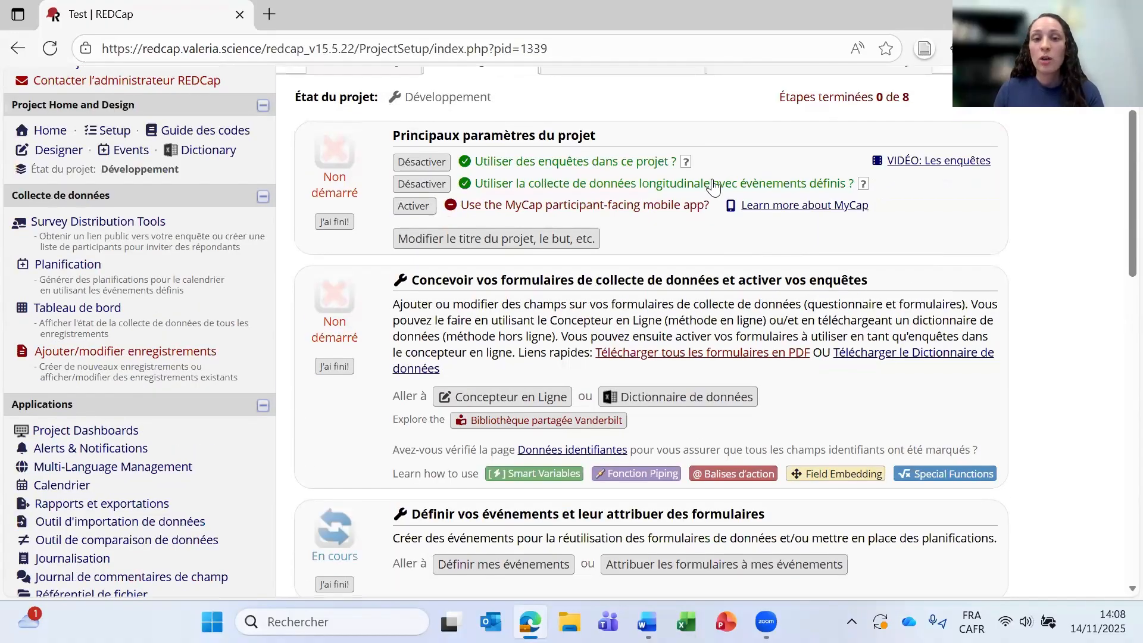
click(686, 162)
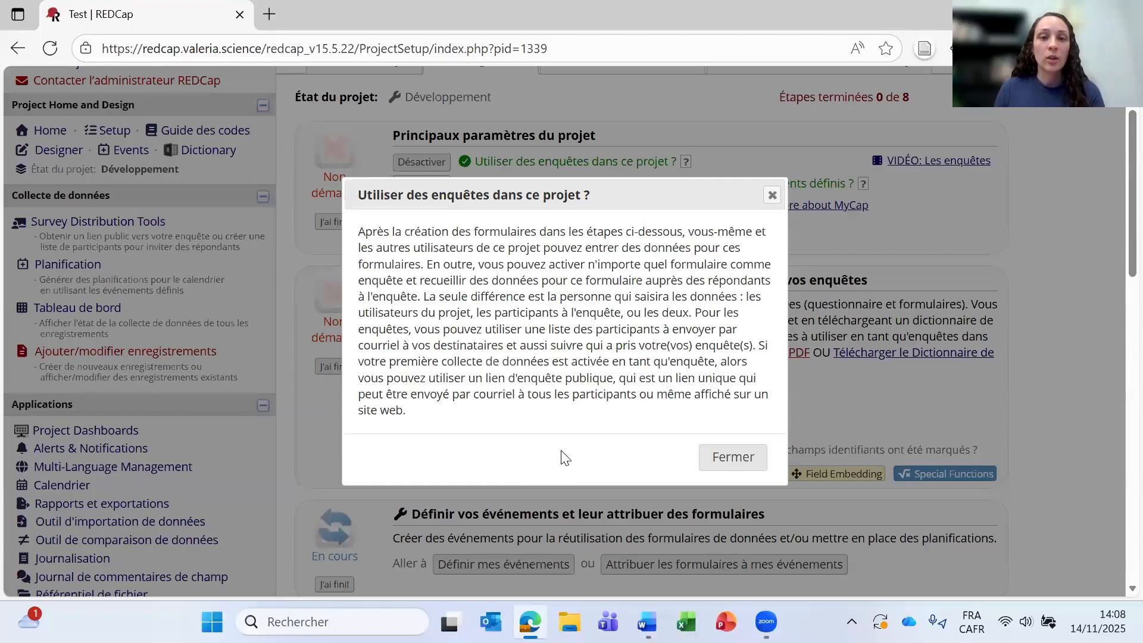
click(724, 457)
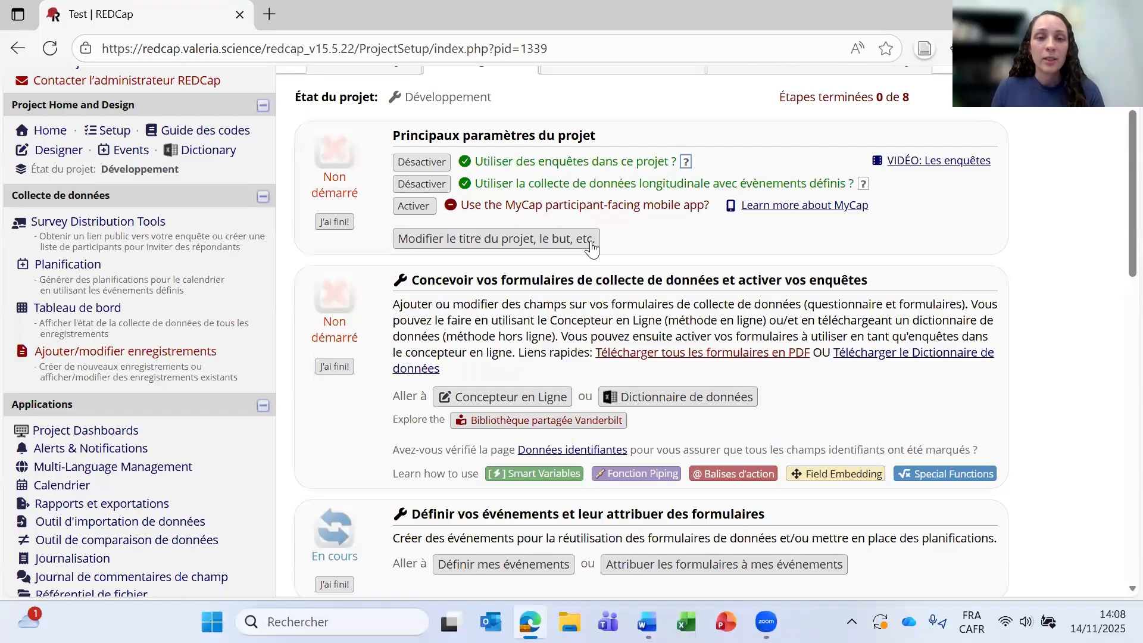
scroll(558, 226, up, 2)
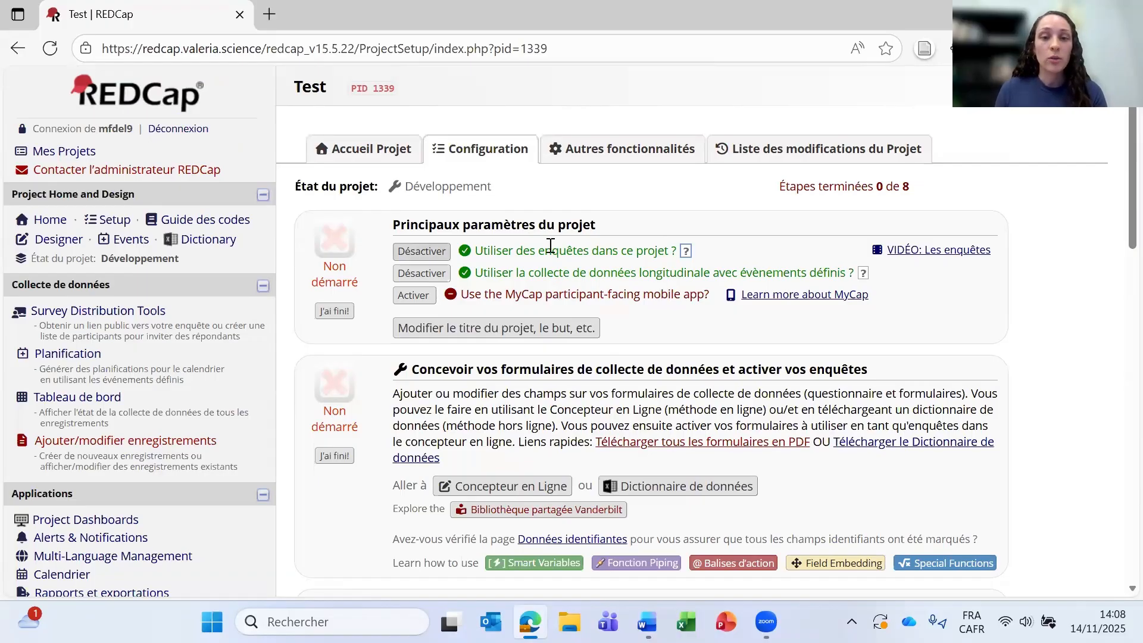
Step: View the public survey link page of the survey distribution tools, and return to the project setup
click(134, 313)
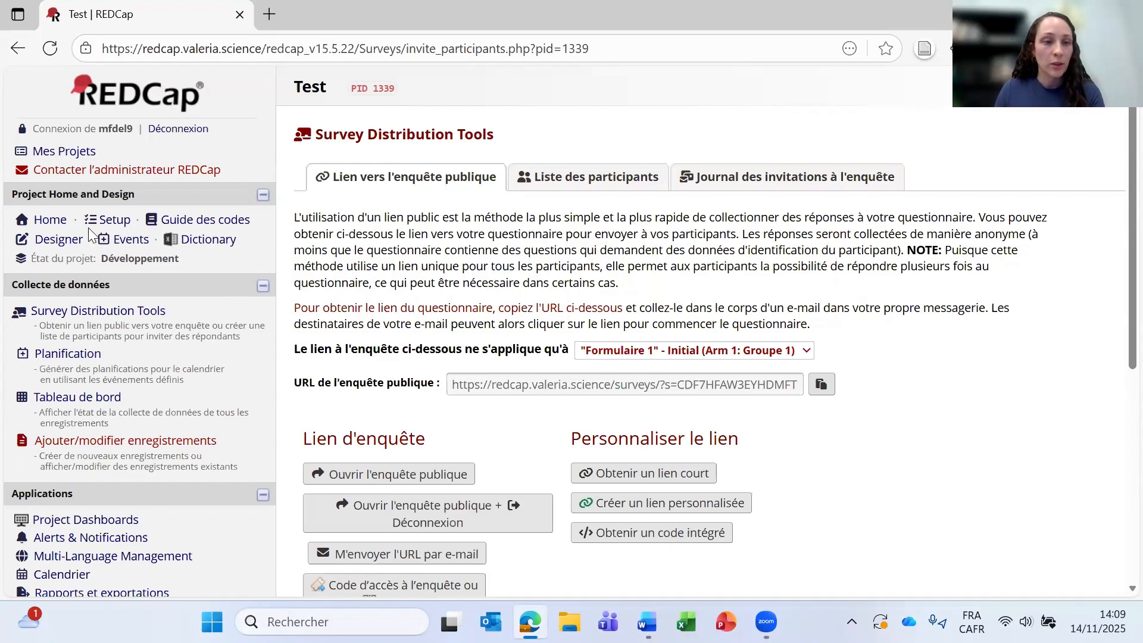
scroll(119, 221, down, 1)
click(116, 131)
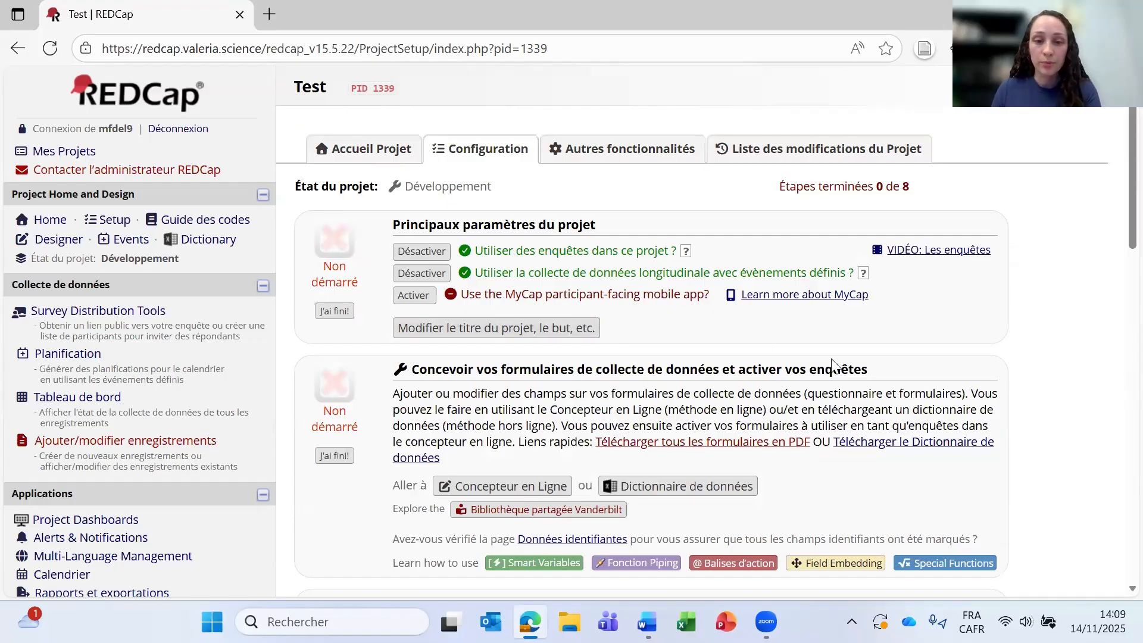
Step: Open the online designer from the setup section on designing data collection forms
scroll(866, 360, down, 2)
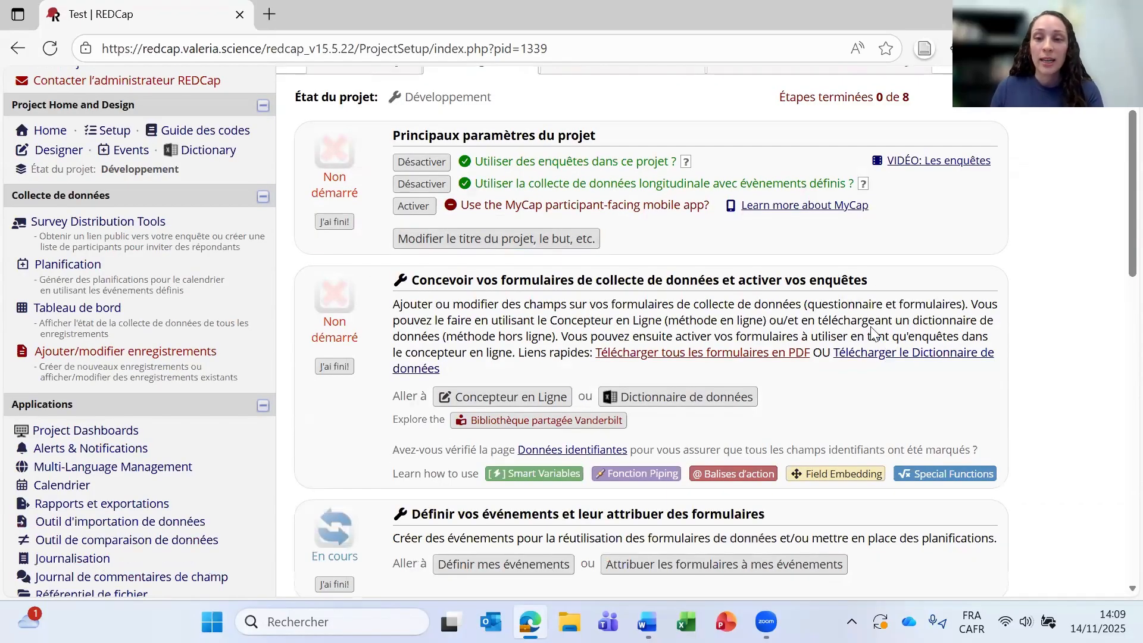
scroll(870, 331, down, 2)
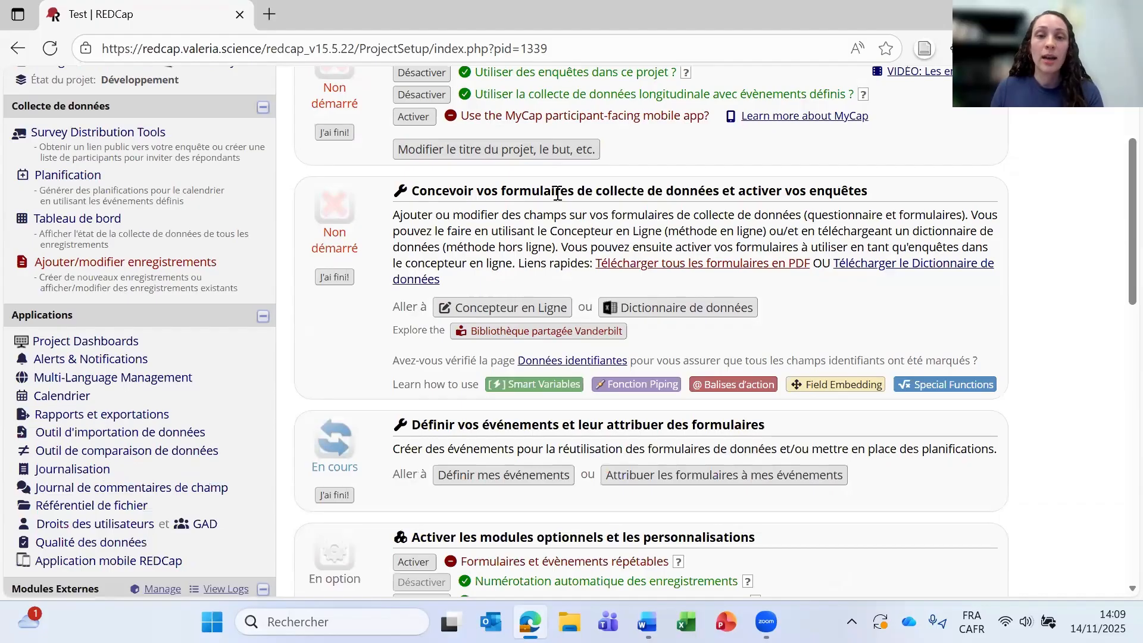
click(495, 309)
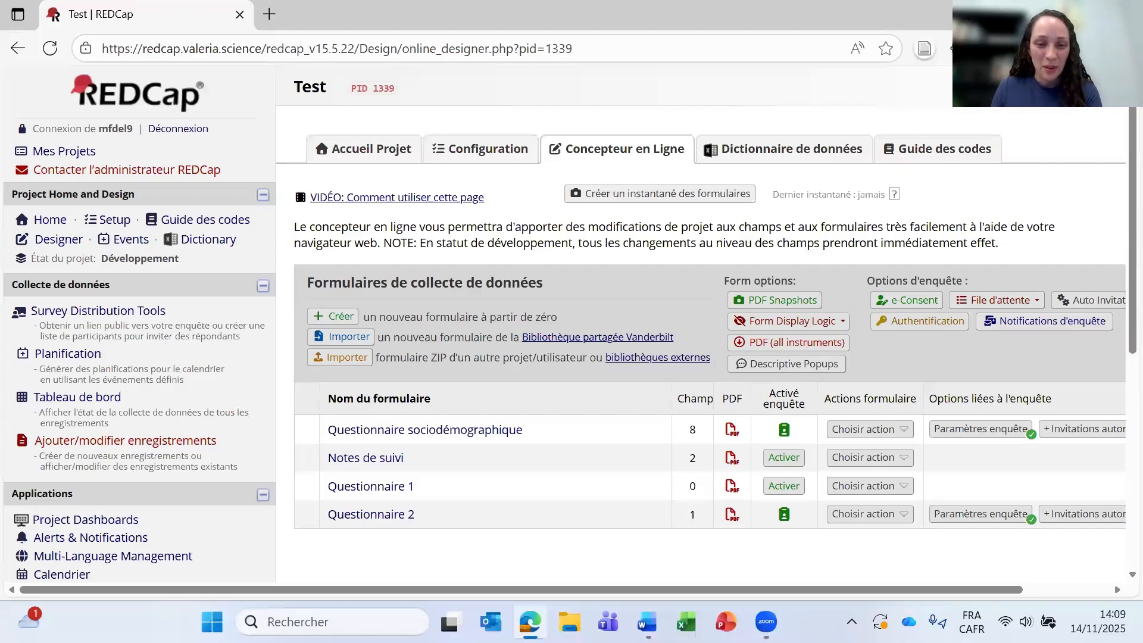
Step: Create a new data collection form from scratch named "Questionnaire 3" after Questionnaire 2
scroll(549, 365, down, 1)
scroll(549, 365, down, 1)
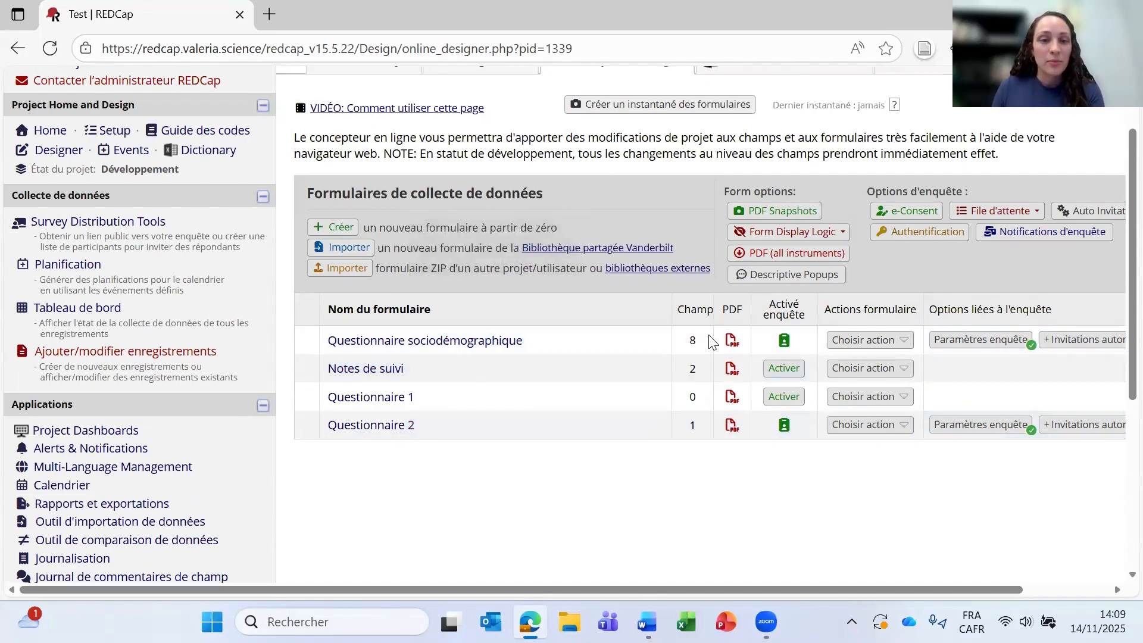
click(337, 230)
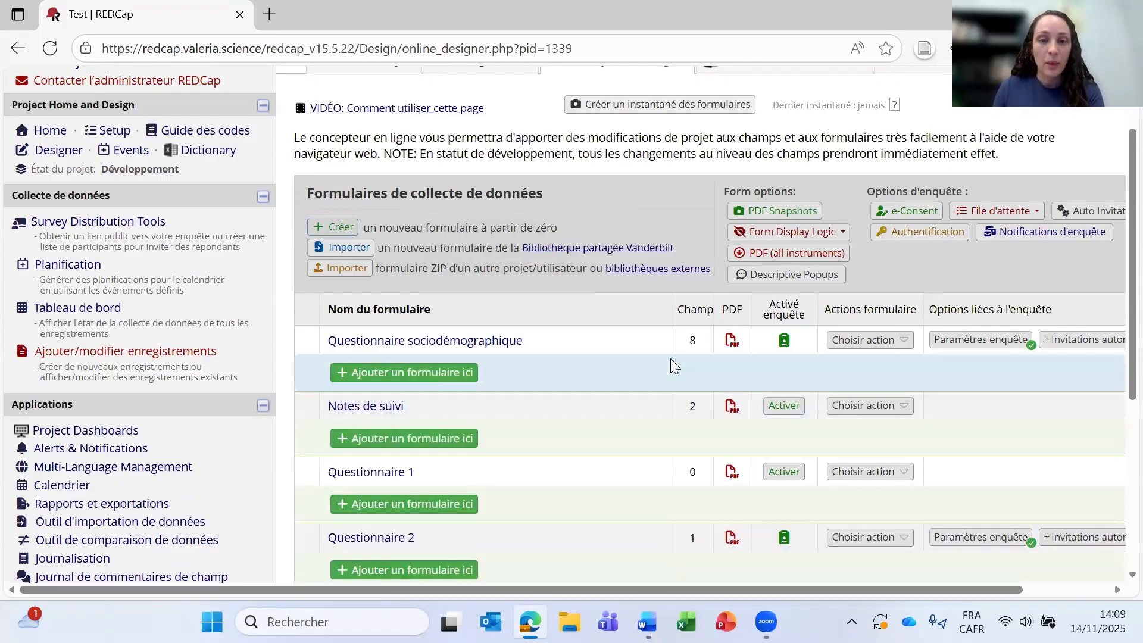
scroll(488, 283, down, 3)
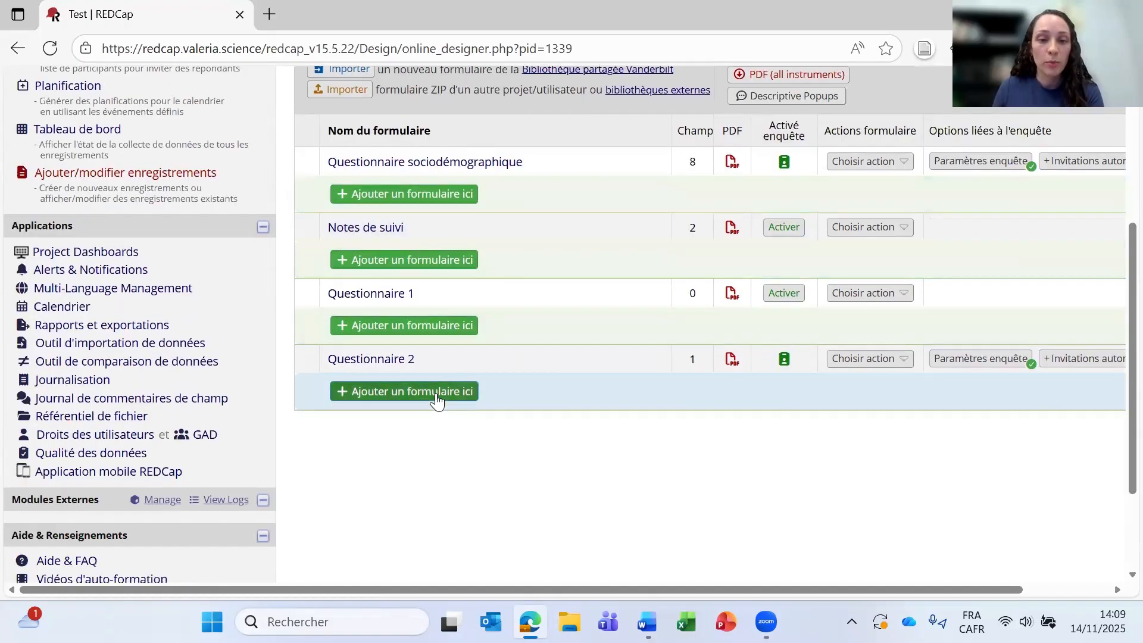
click(439, 391)
text(Questionnaire 3)
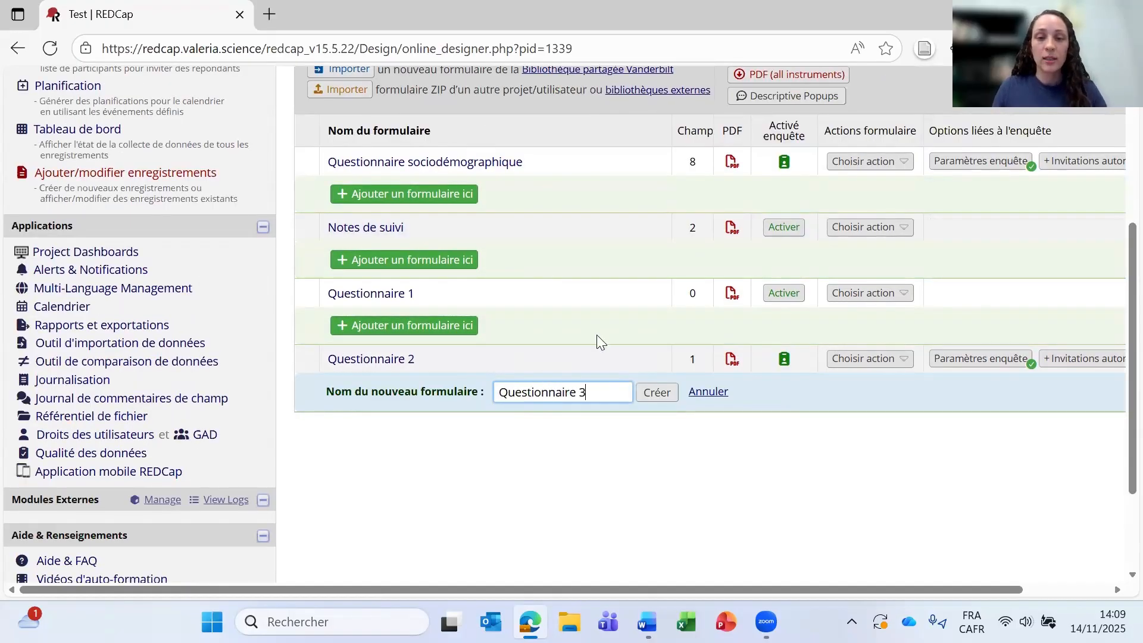
click(655, 393)
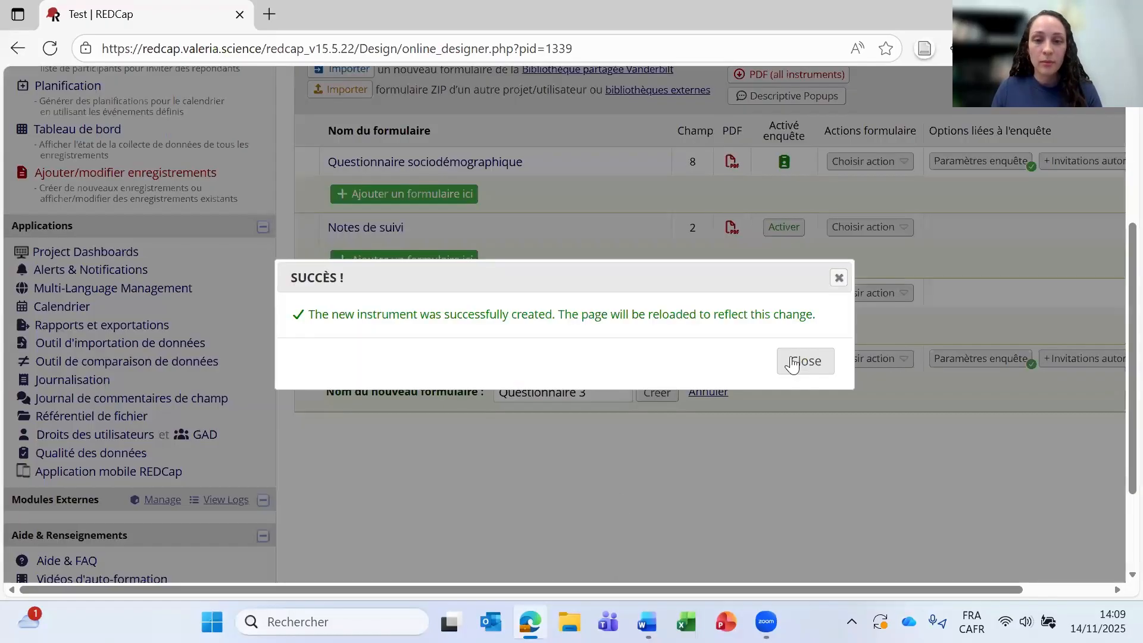
click(796, 360)
scroll(604, 210, up, 1)
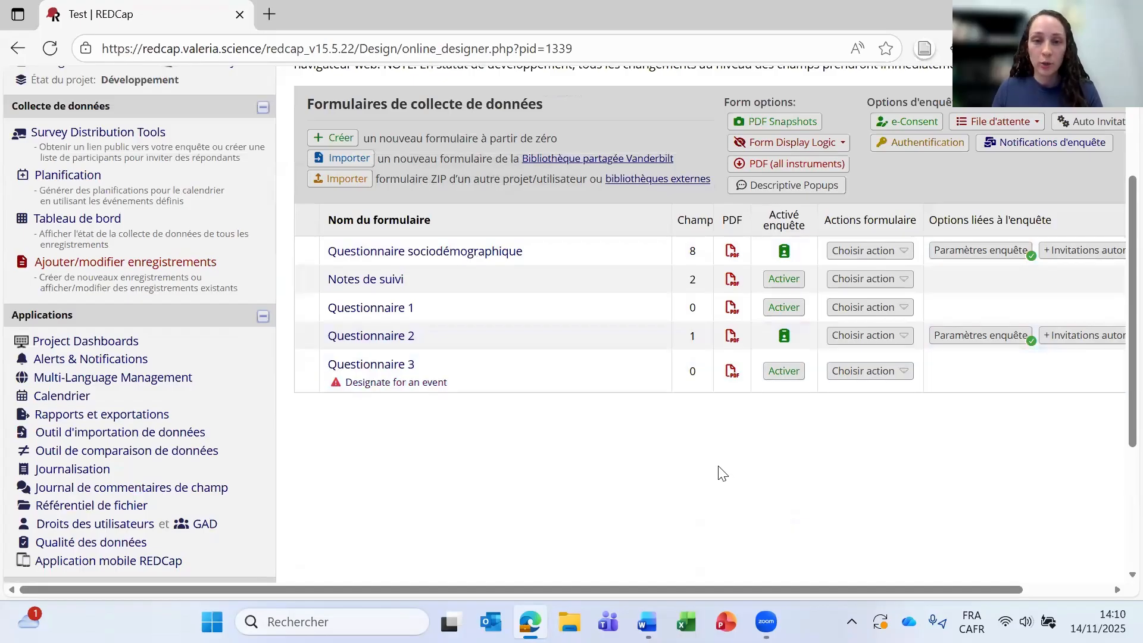
scroll(691, 484, up, 2)
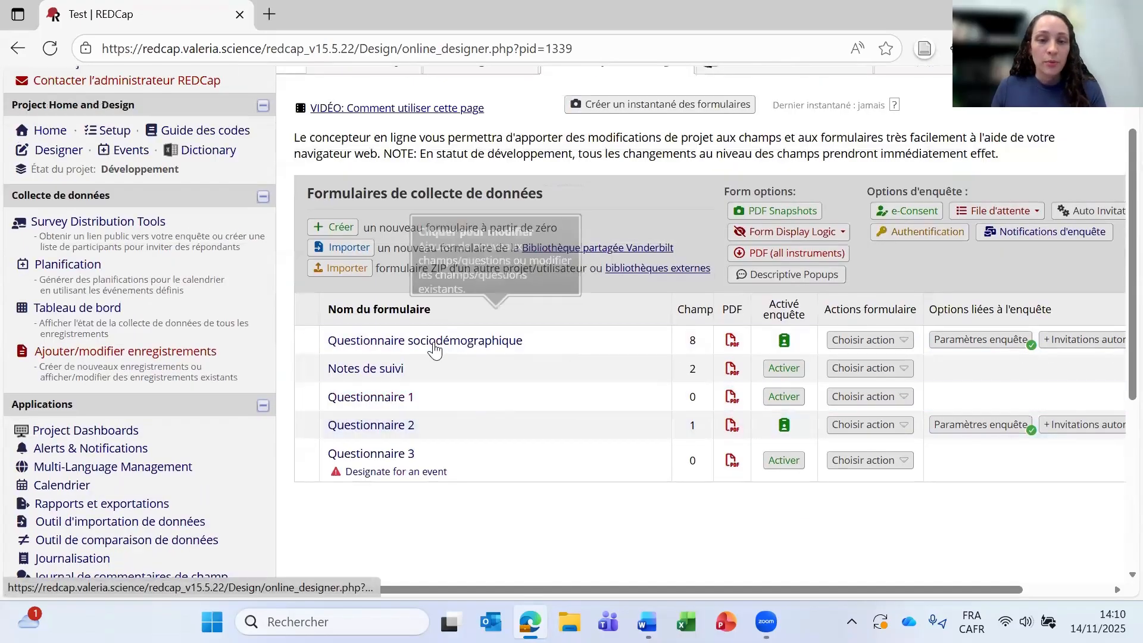
Step: Open the "Questionnaire sociodémographique" form for editing and look over its first fields
click(433, 344)
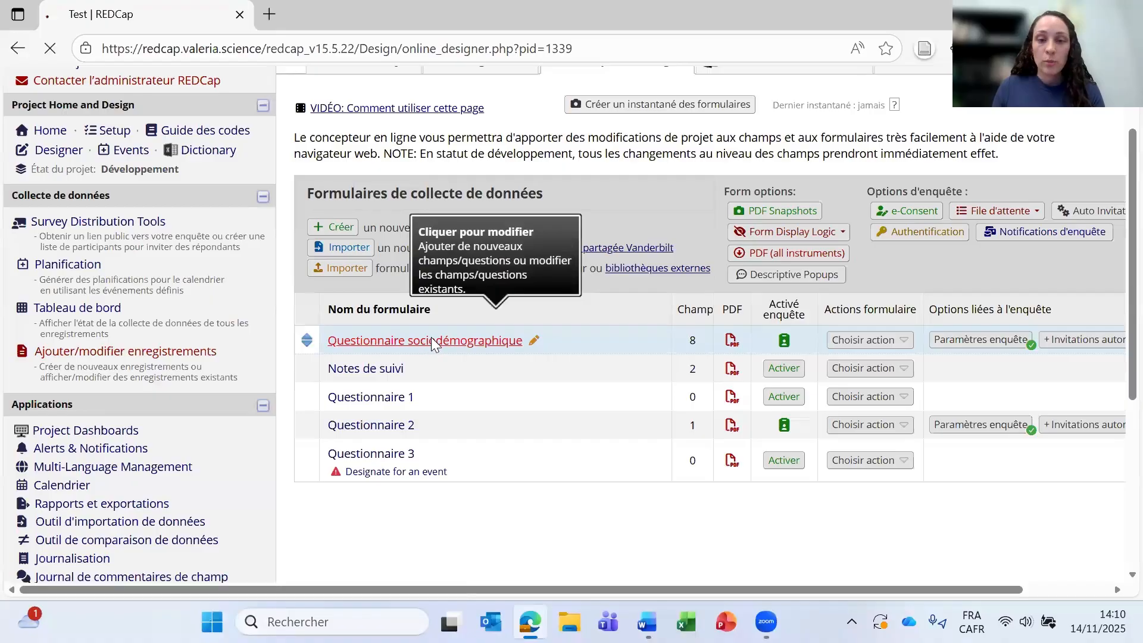
scroll(713, 255, down, 2)
scroll(713, 255, down, 2)
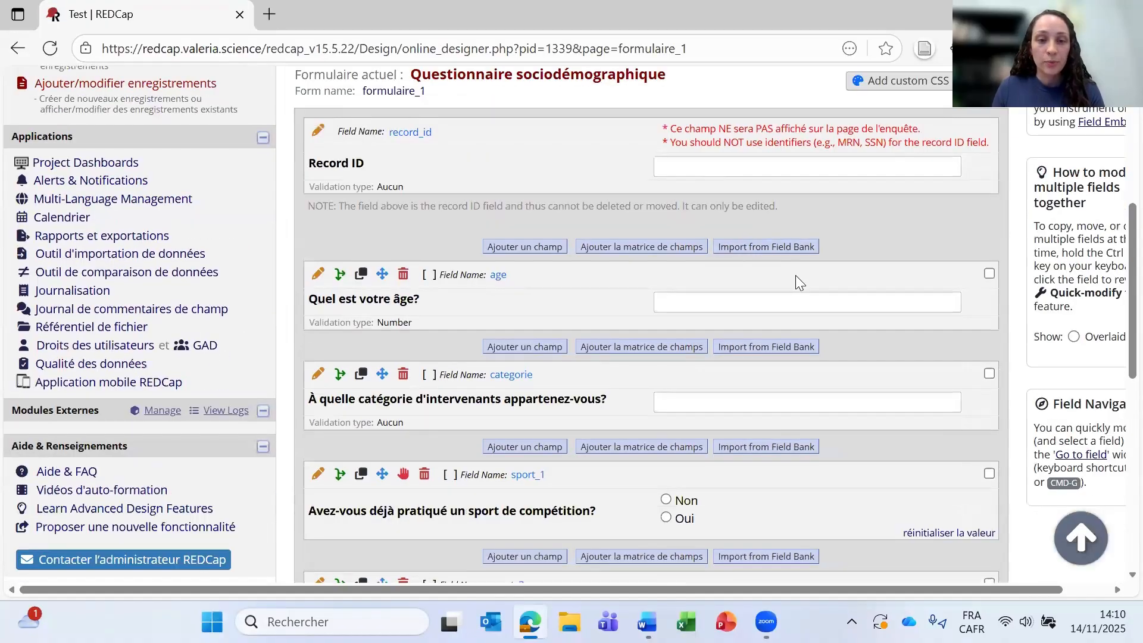
scroll(836, 346, up, 1)
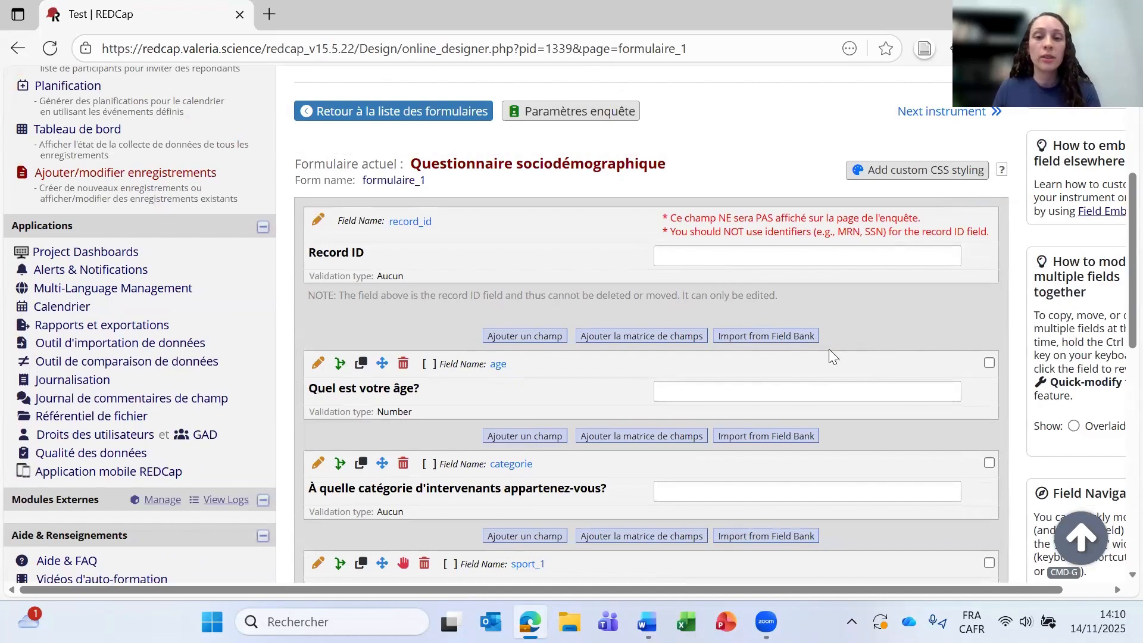
Step: Start a new field directly below Record ID with the type "Choix multiples - Cases d'option (une réponse)"
click(527, 335)
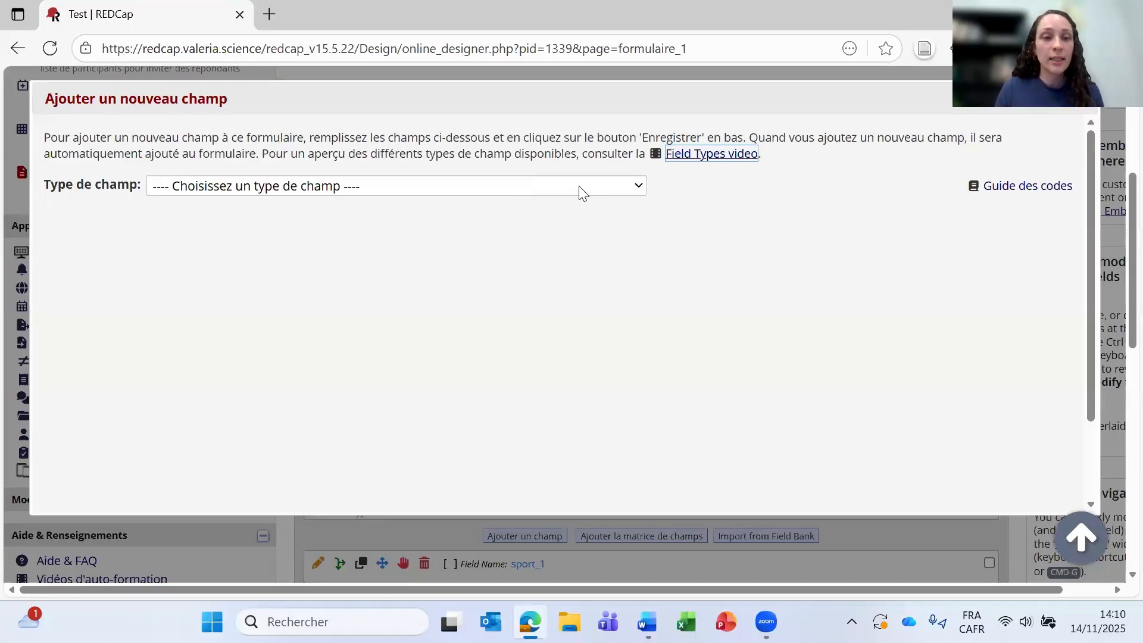
click(616, 188)
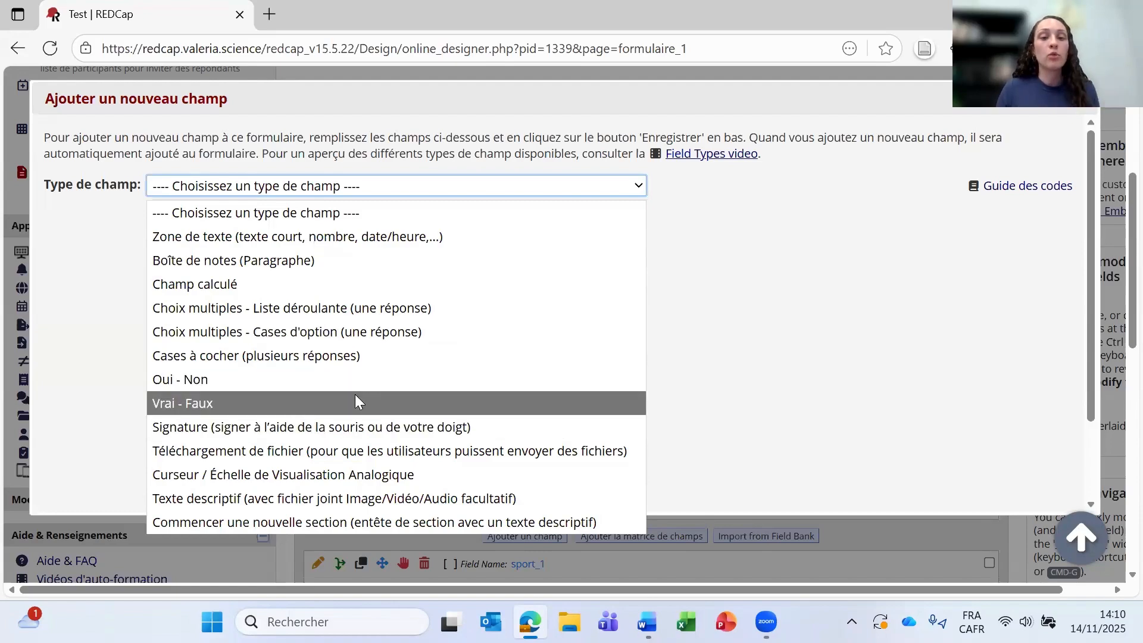
click(435, 335)
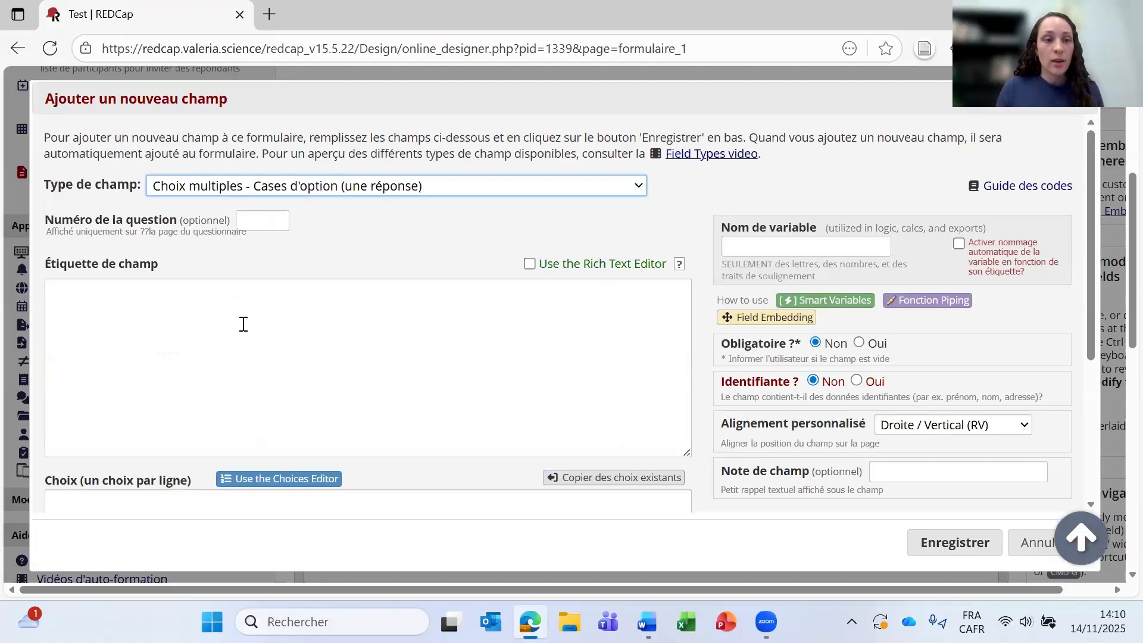
Step: Enter the field label "Quel est votre statut d'emploi?" for the new field
click(327, 287)
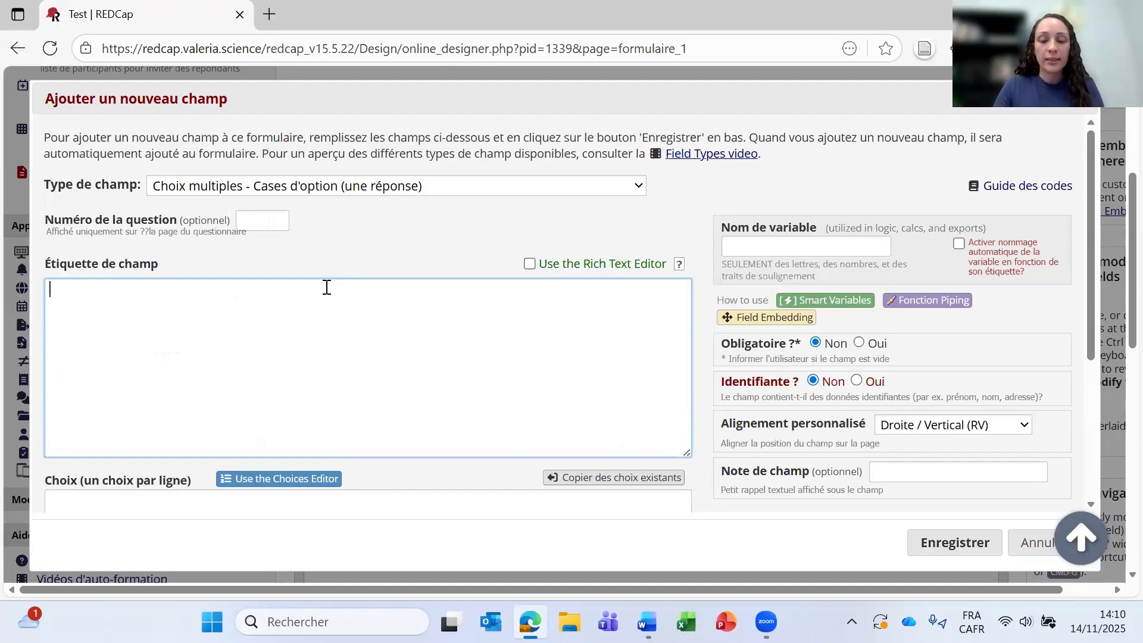
text(Quel est votre statut d'amploi?)
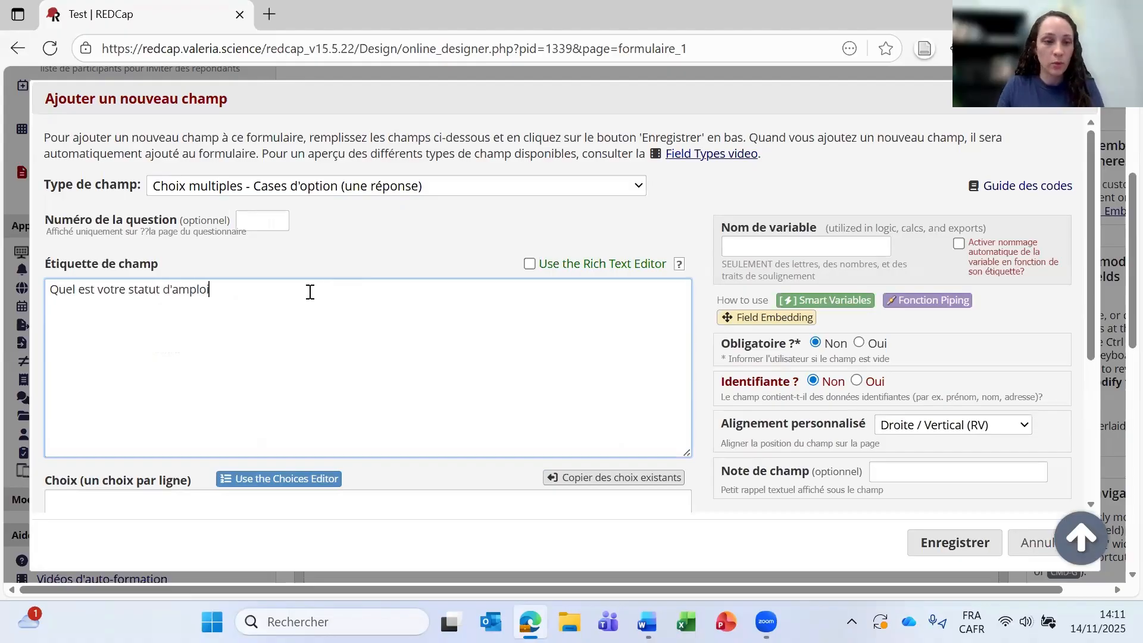
drag(172, 290, 179, 290)
text(e)
click(334, 316)
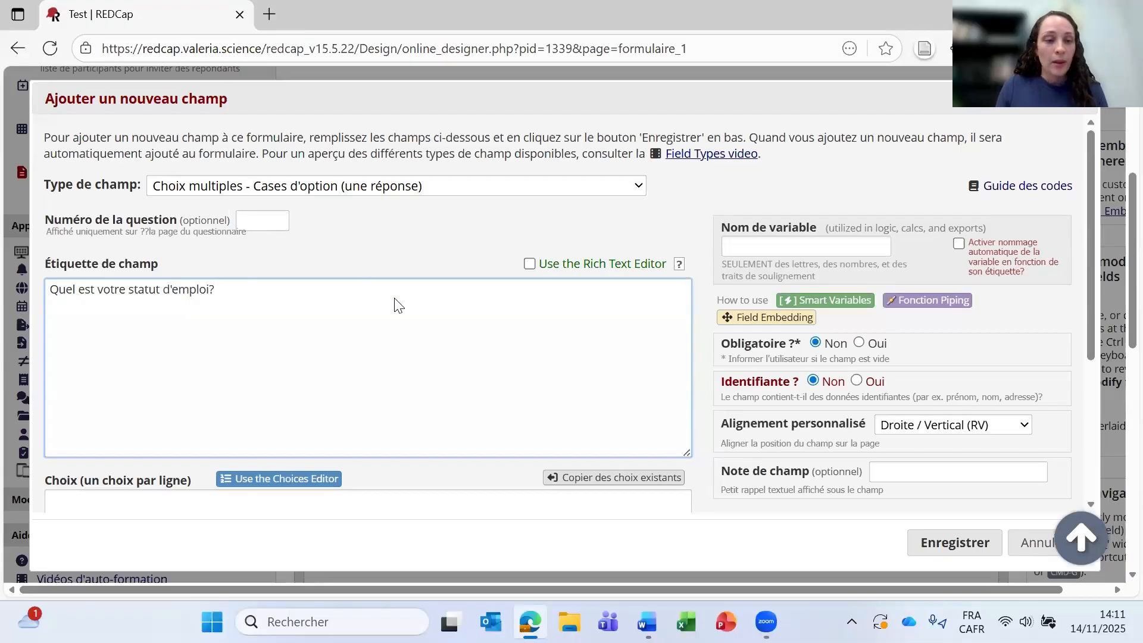
Step: Enter two coded answer choices for the field, one per line: "1, Temps plein" and "2, Temps partiel"
scroll(399, 333, down, 3)
click(203, 358)
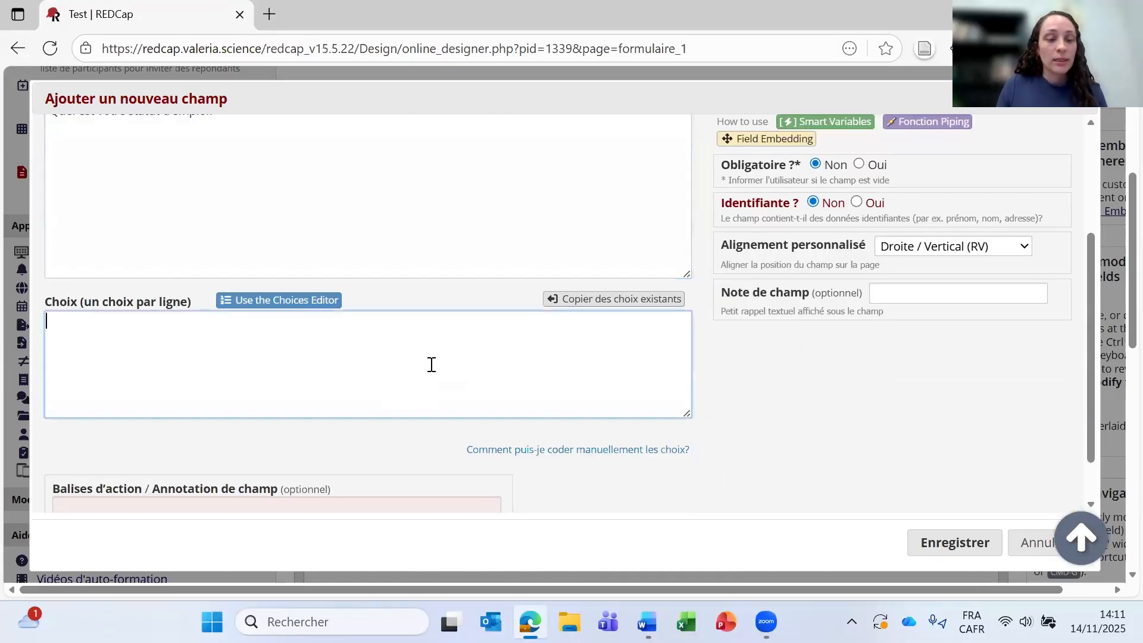
scroll(446, 390, up, 2)
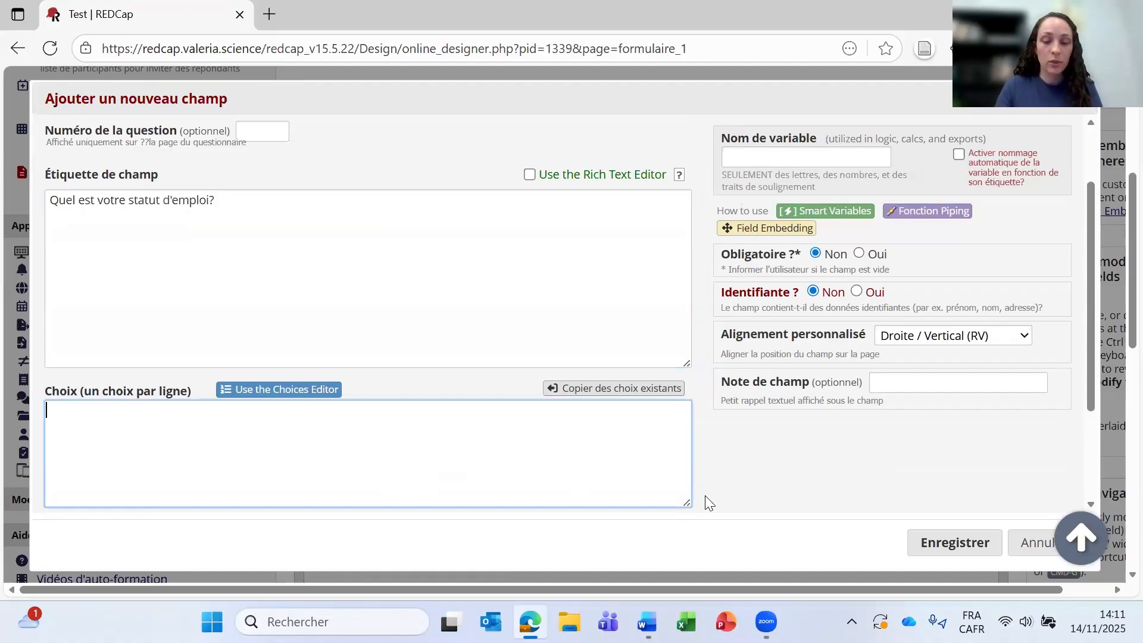
text(1,)
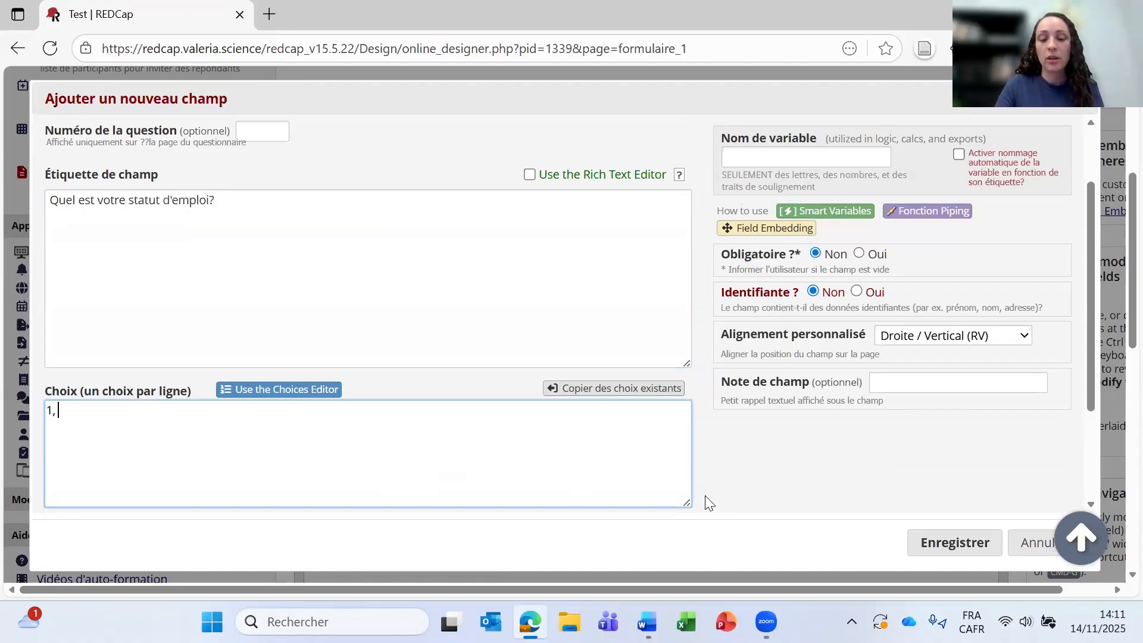
text( Te)
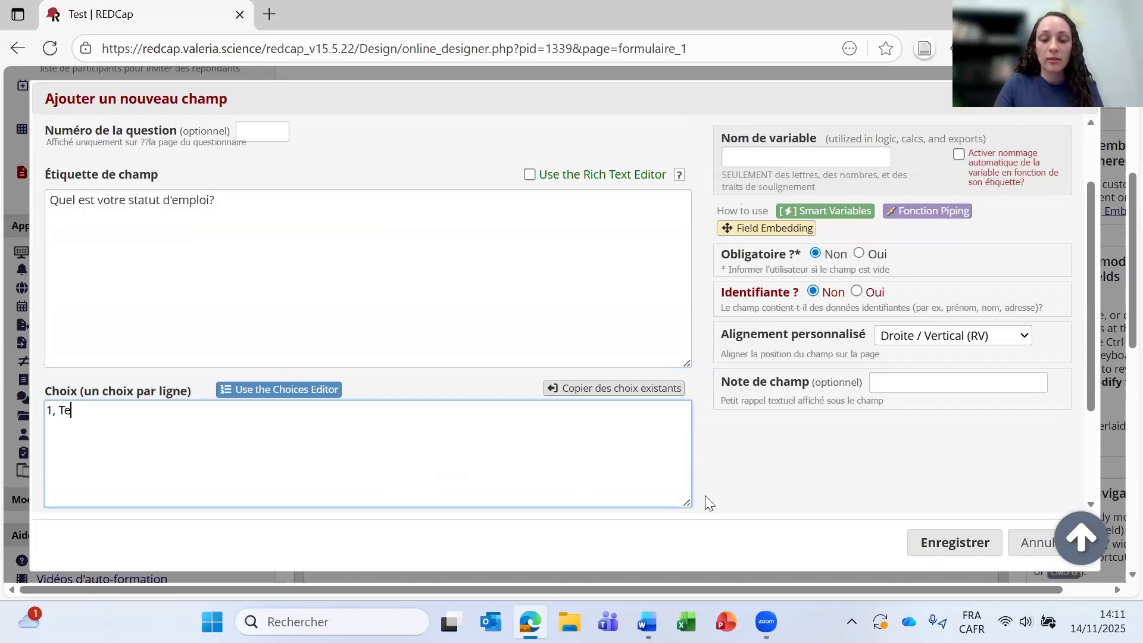
text(mps plein)
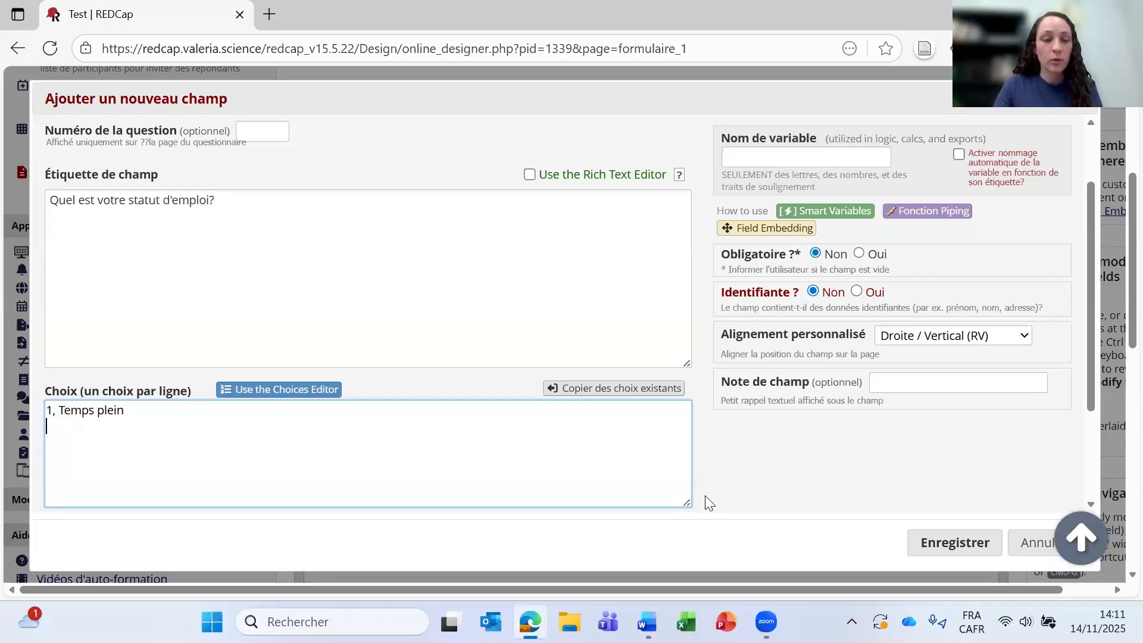
key(Return)
text(2,)
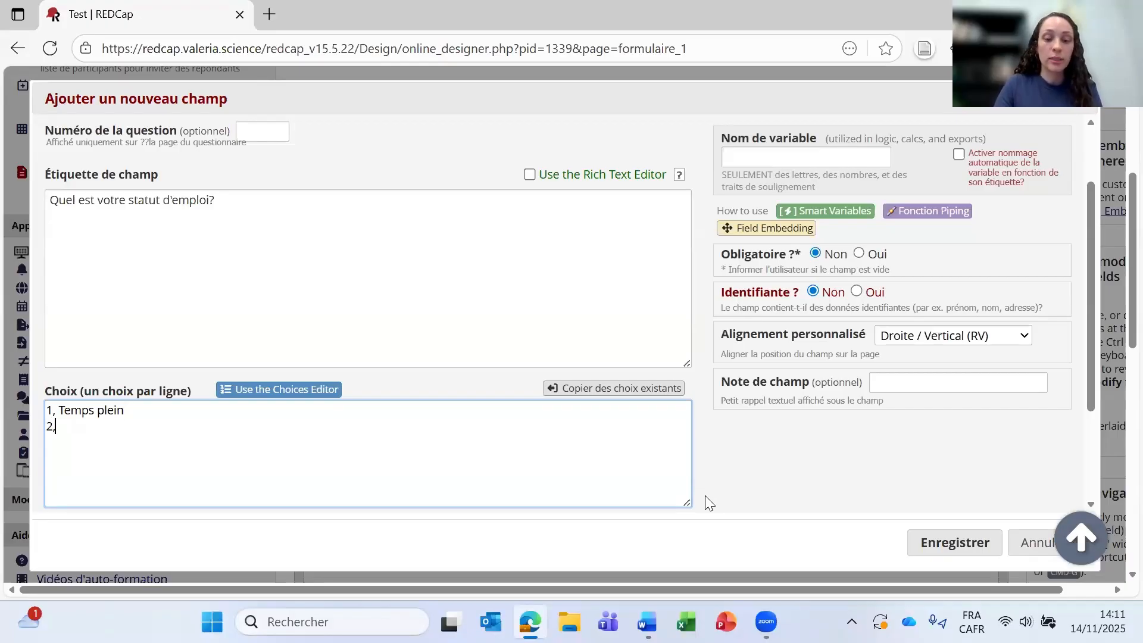
text( Temps partiel)
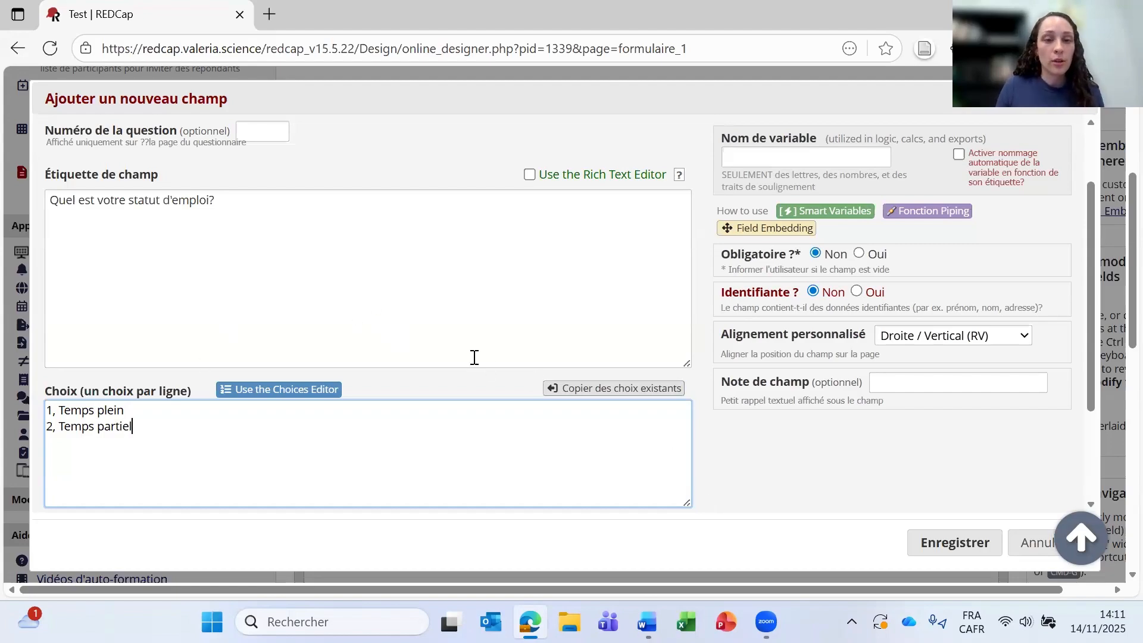
Step: Name the new field's variable "emploi"
scroll(816, 280, up, 3)
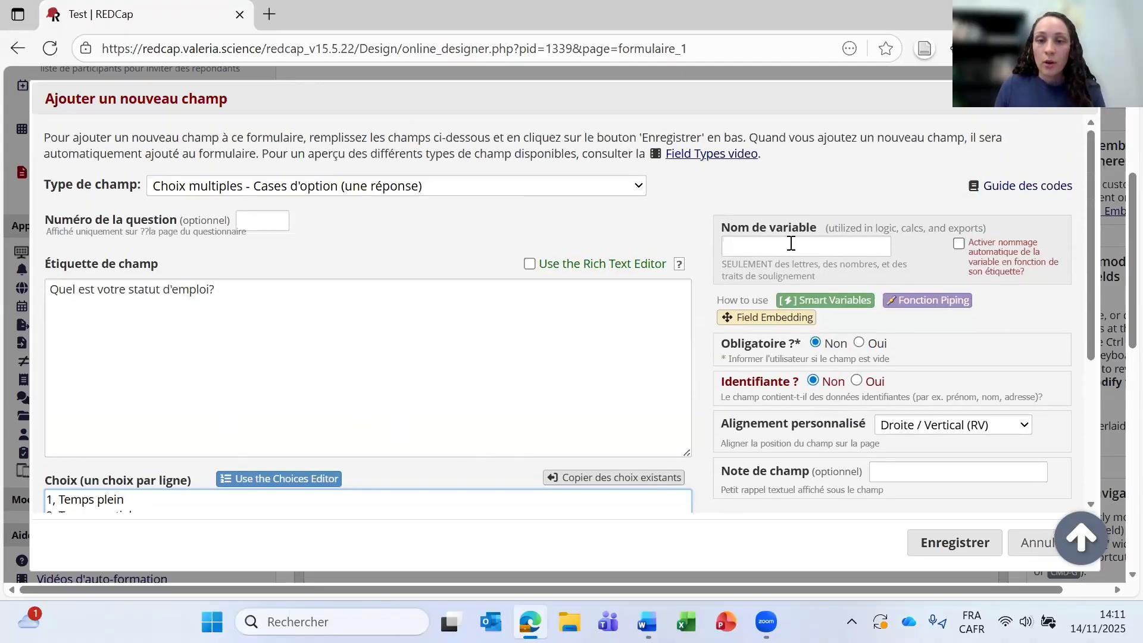
click(845, 246)
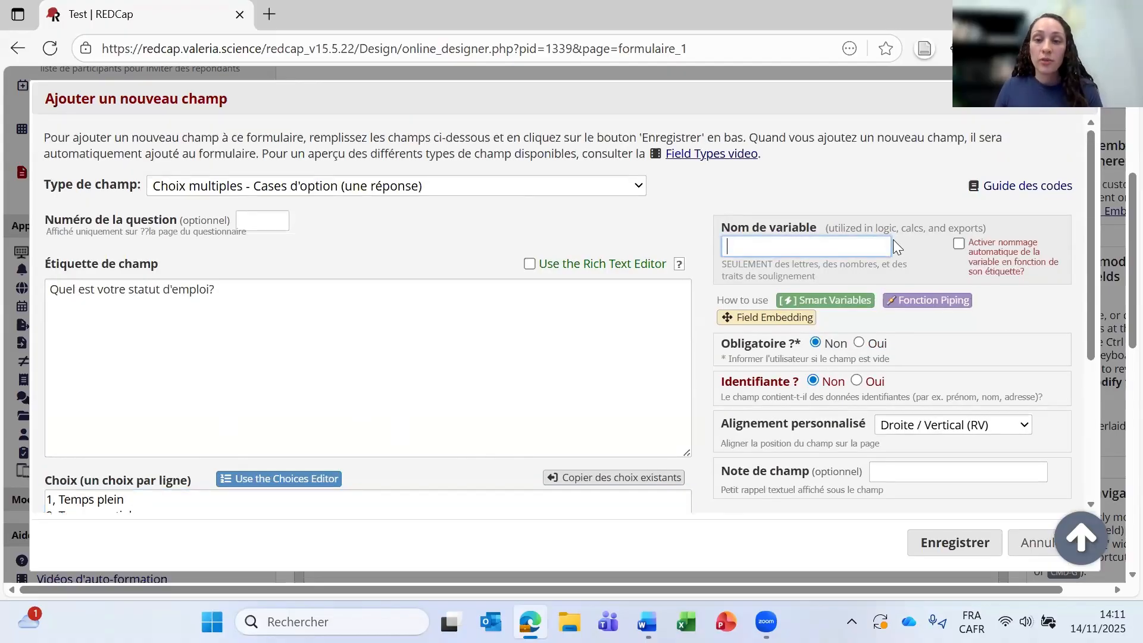
click(971, 302)
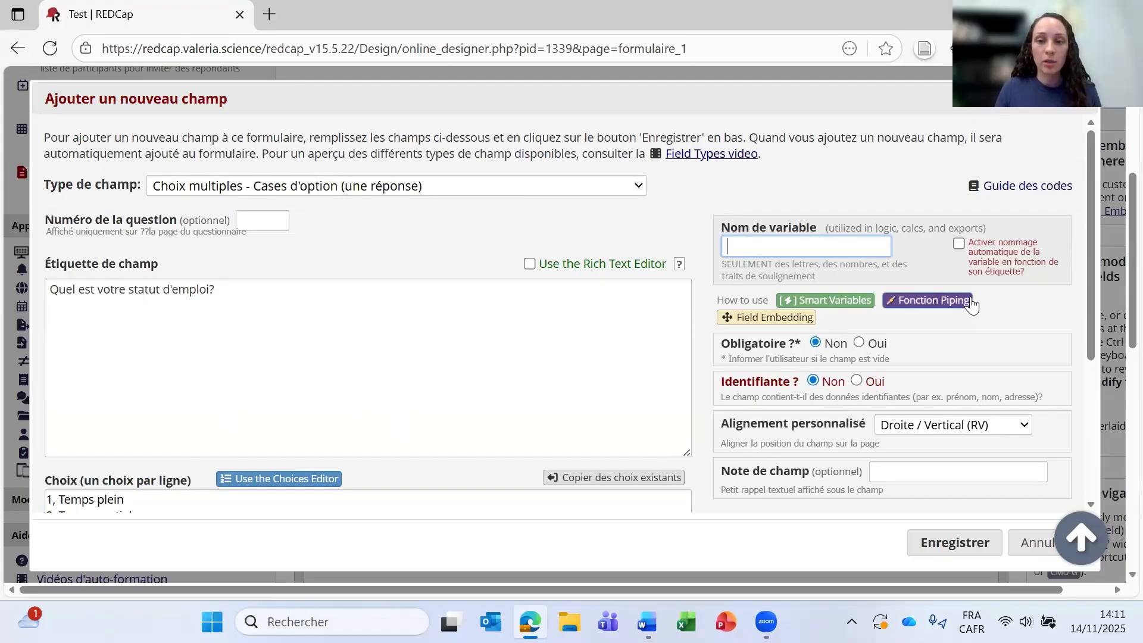
text(emploi)
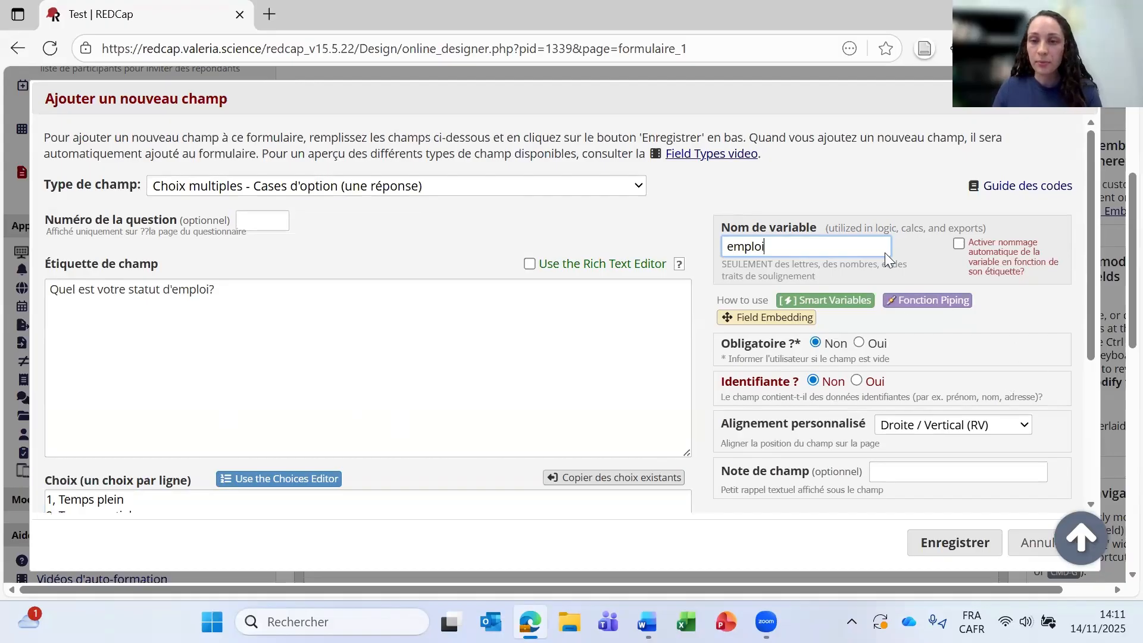
Step: Mark the new field as identifying, and set it back to non-identifying
scroll(899, 307, down, 2)
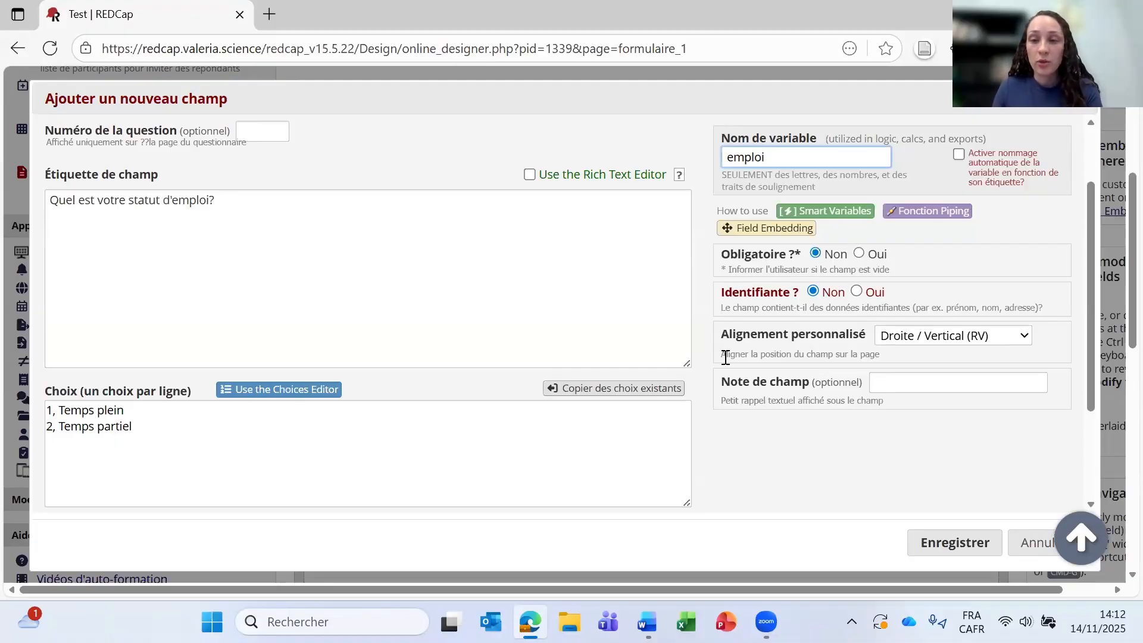
click(857, 292)
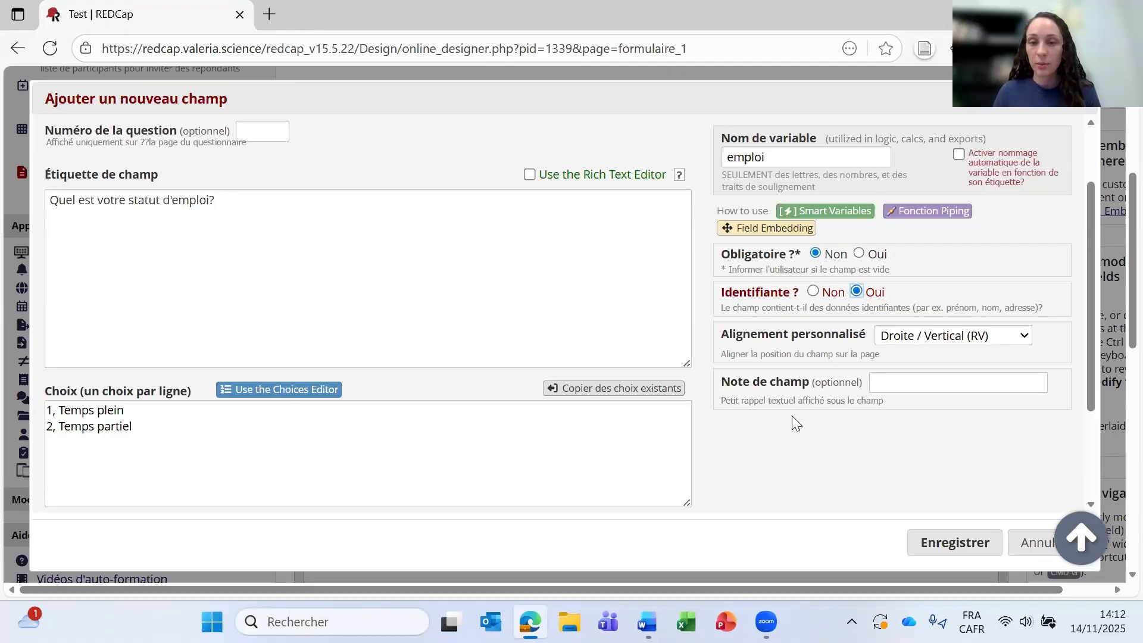
click(821, 298)
Step: Add the field note "emploi" and save the new field to the form
click(949, 387)
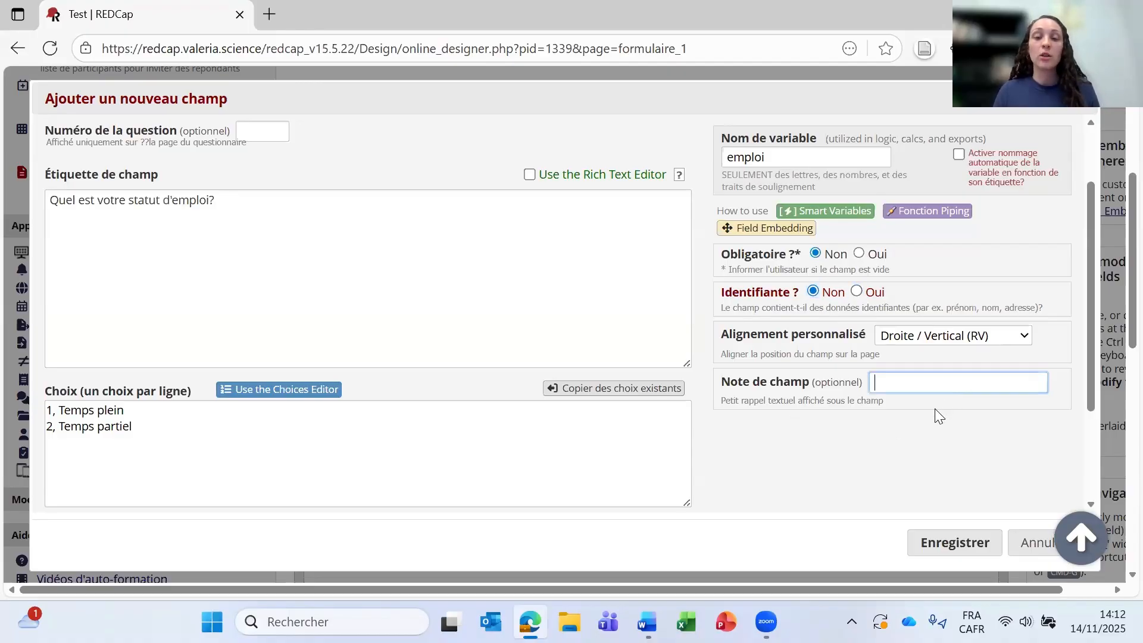
scroll(935, 408, down, 1)
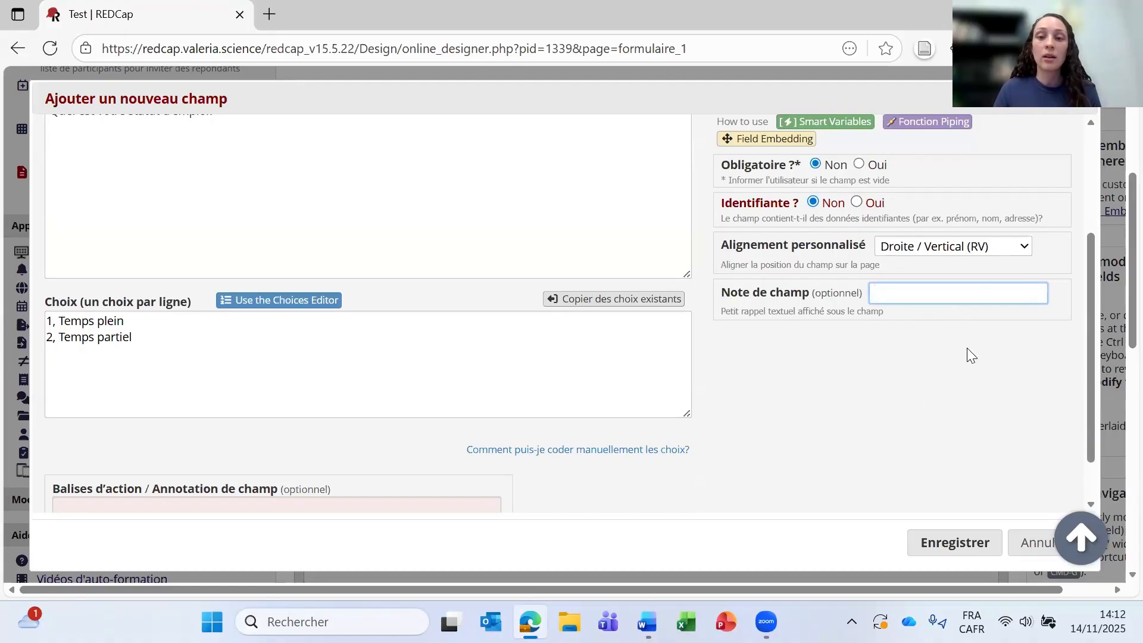
text(emploi)
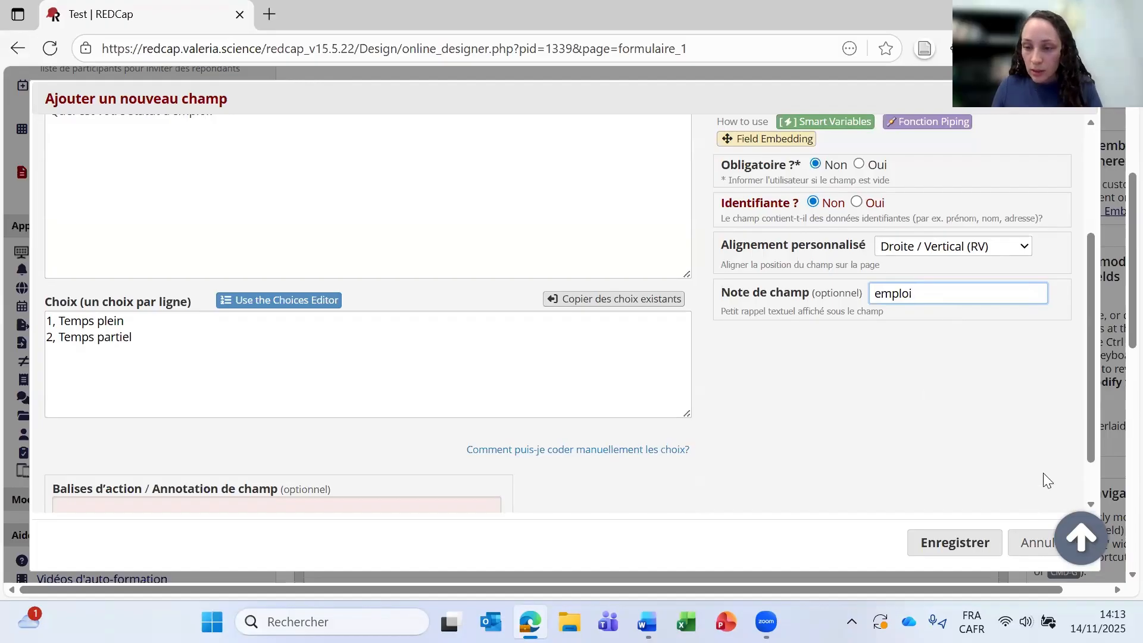
click(960, 542)
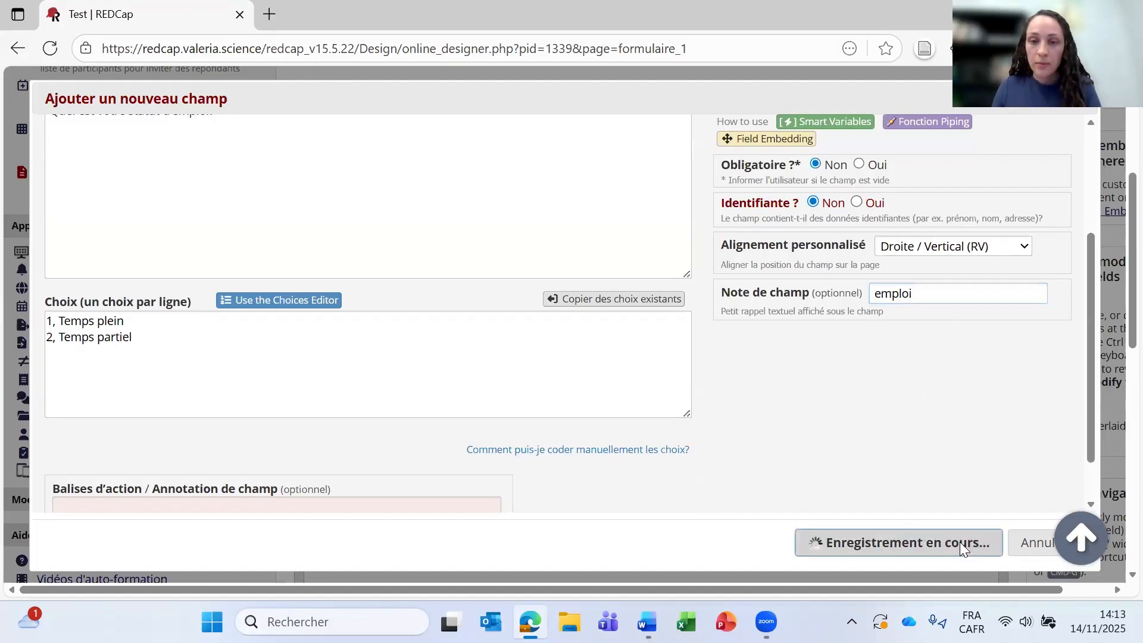
Step: Check how the employment status question, its choices and its field note are displayed in the form
scroll(657, 352, down, 1)
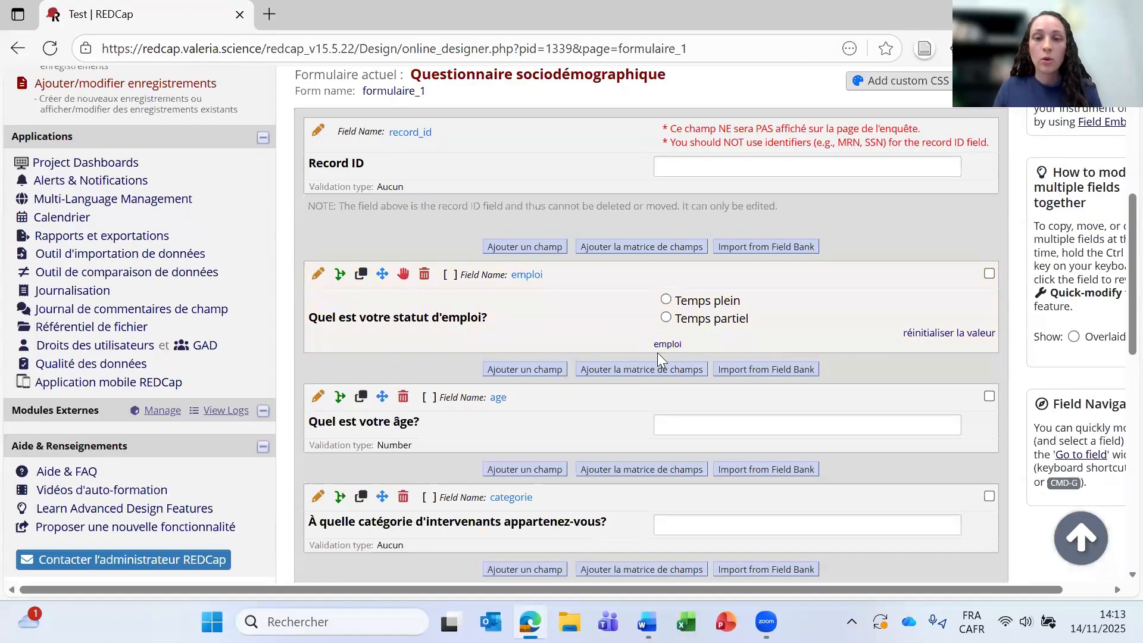
drag(654, 344, 681, 343)
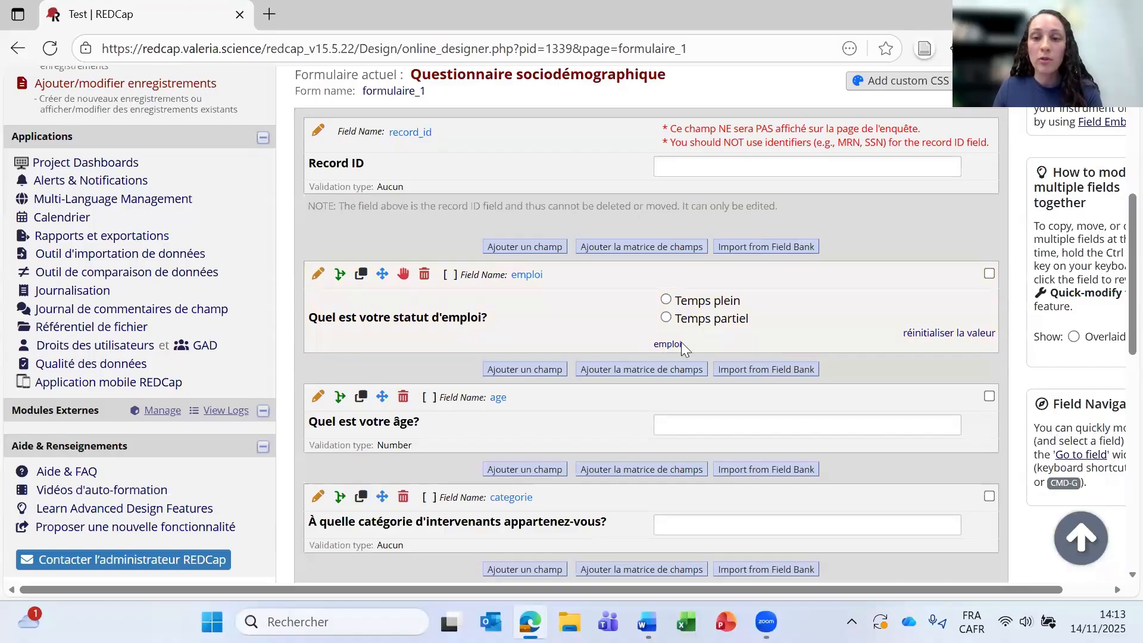
click(605, 428)
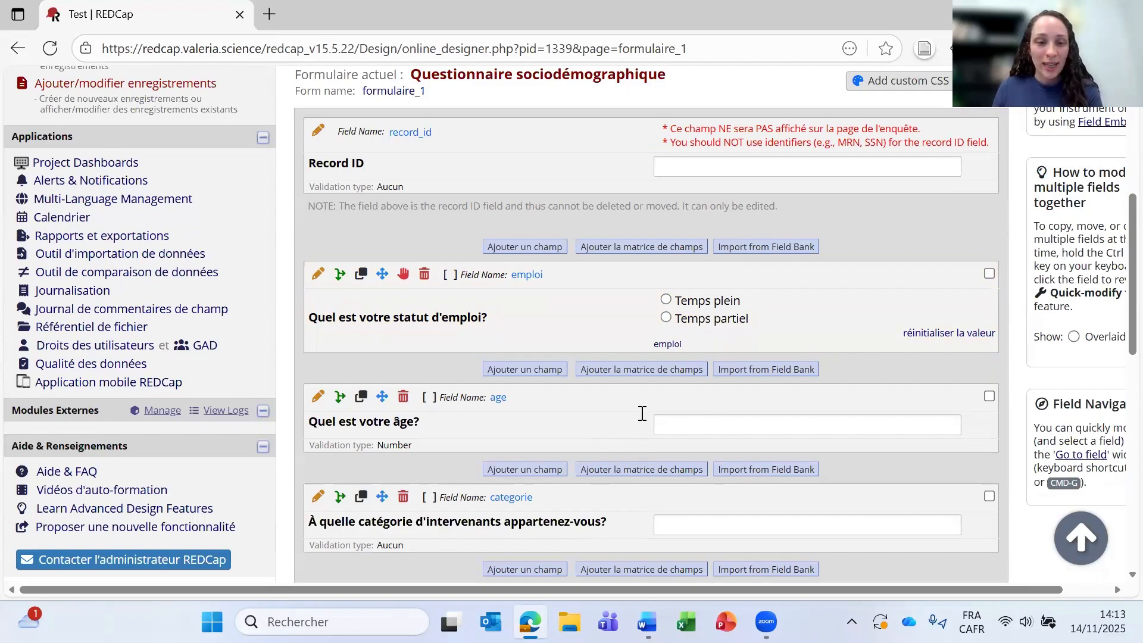
Step: Open the age field for editing and examine its minimum and maximum limits and the available validation types
scroll(457, 373, down, 1)
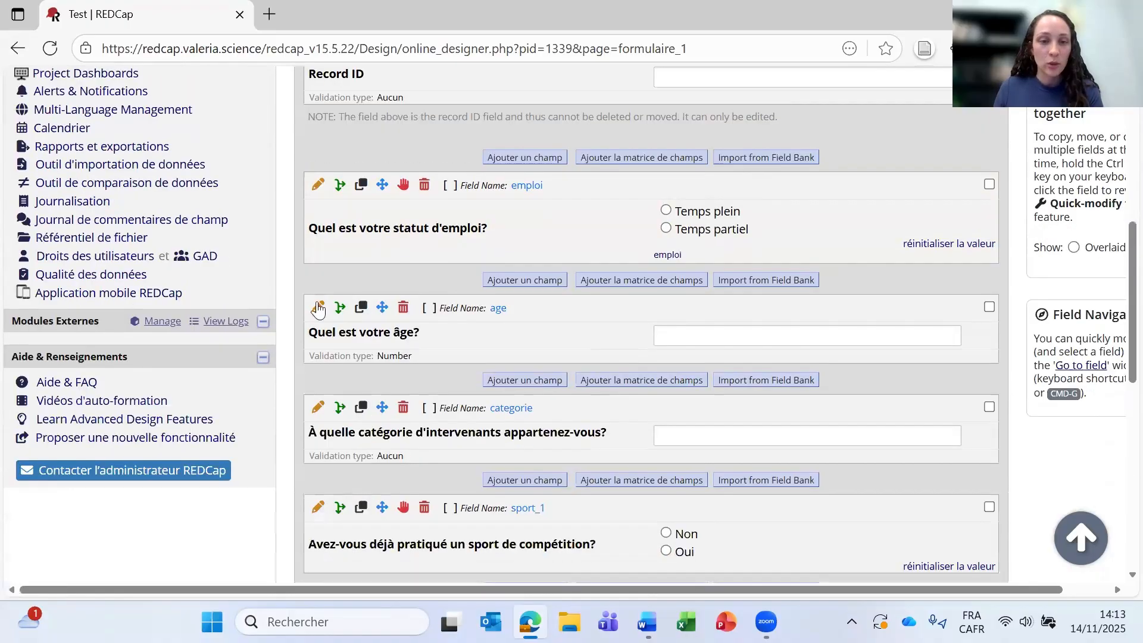
click(319, 308)
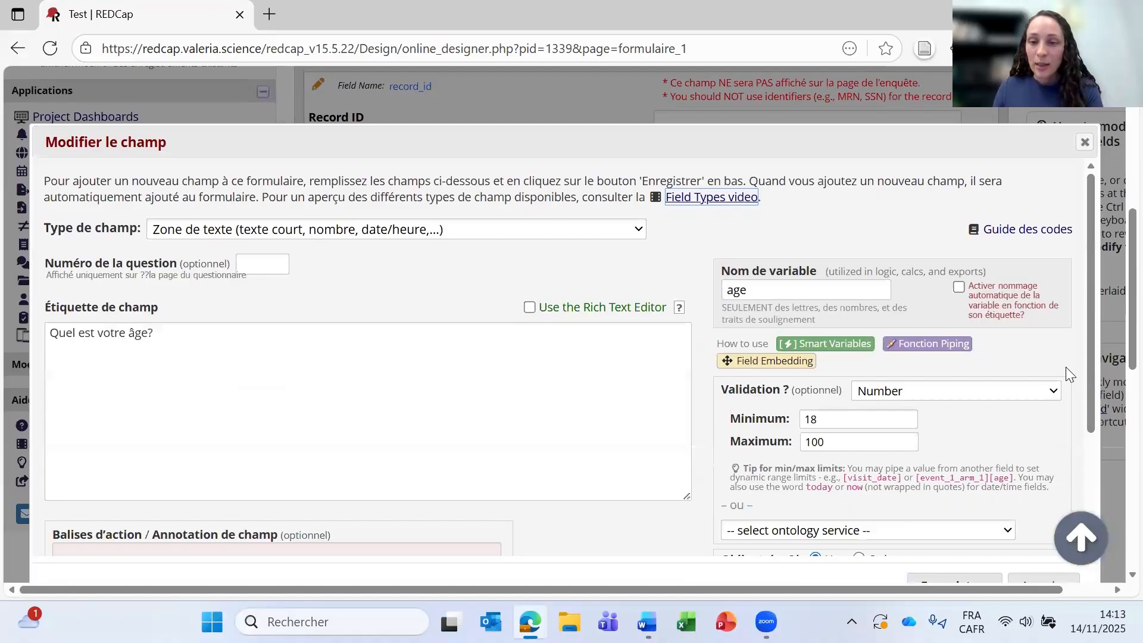
click(896, 441)
click(872, 424)
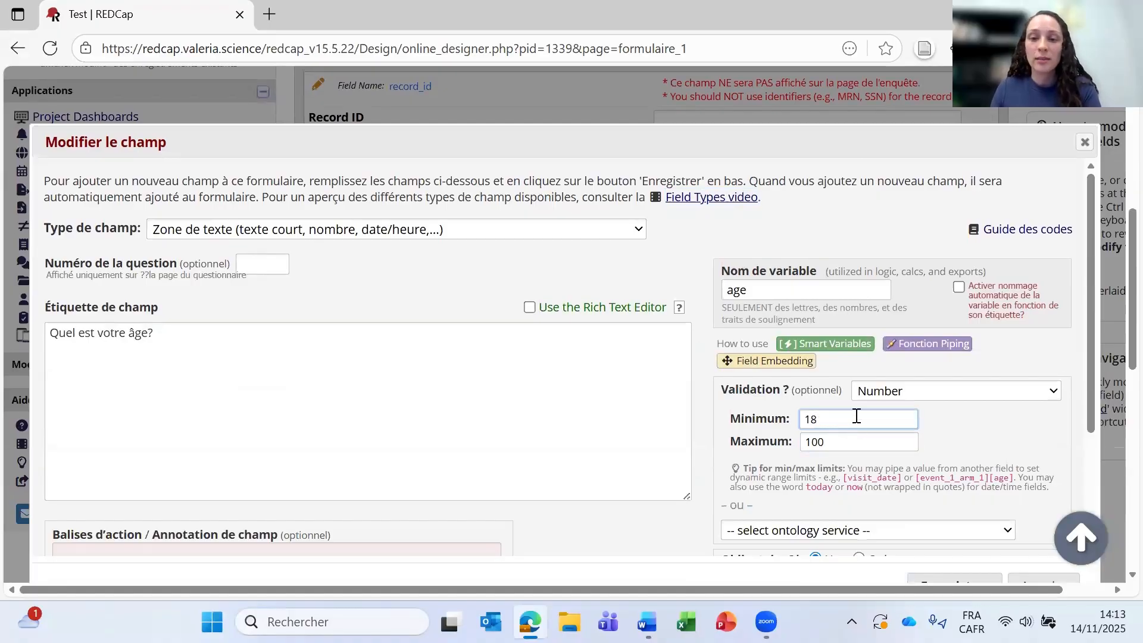
scroll(920, 357, down, 1)
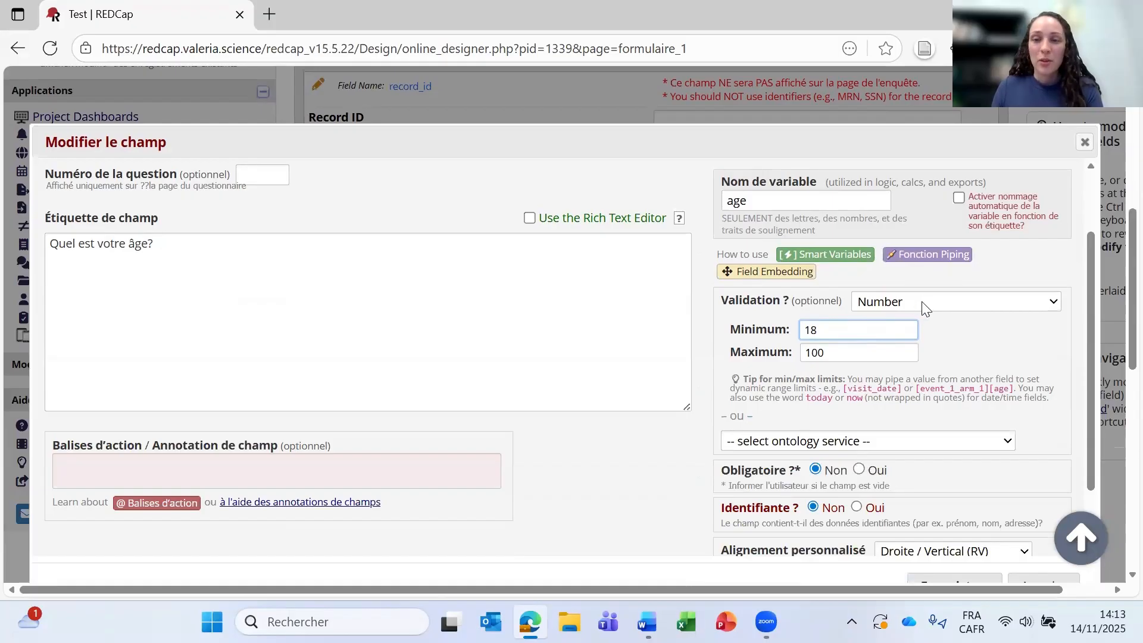
click(970, 307)
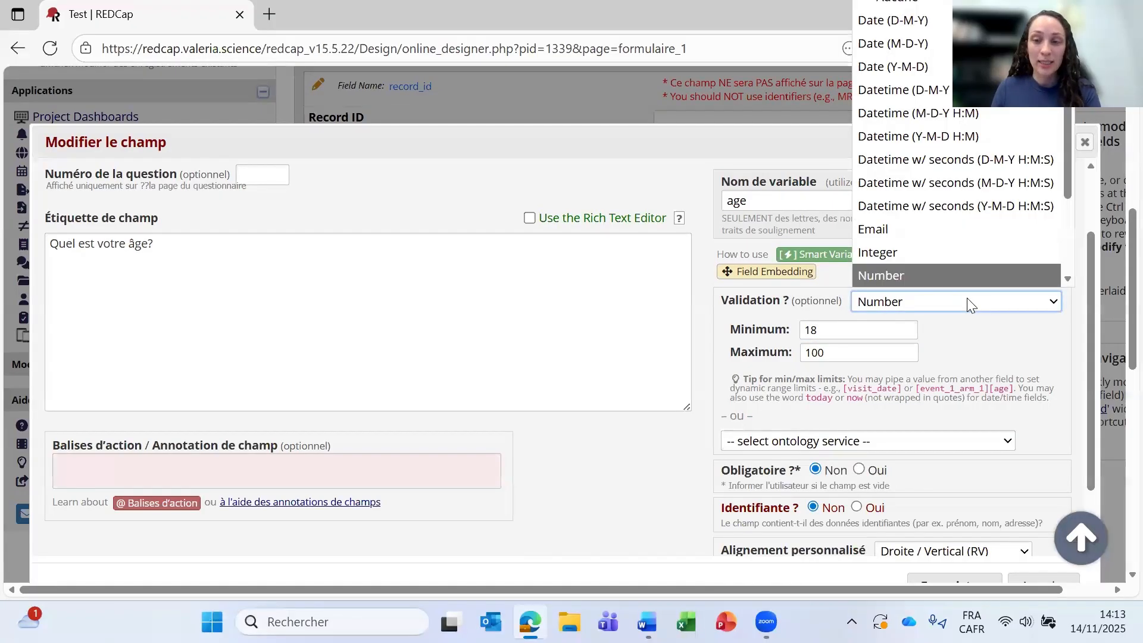
click(967, 299)
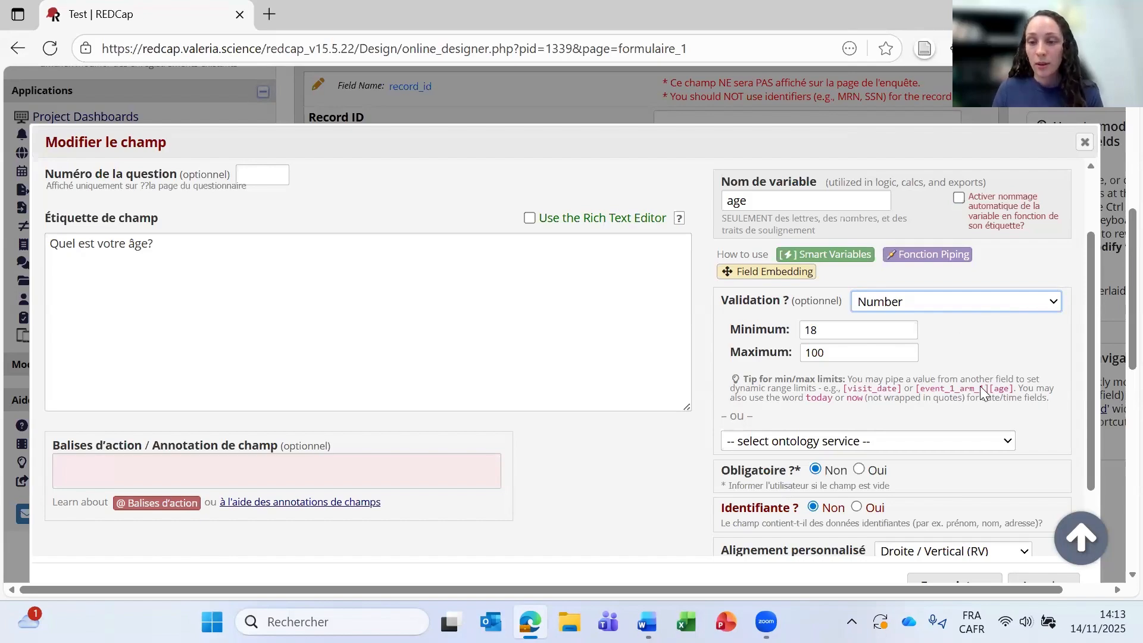
Step: Close the age field's editor without saving and return to the employment status question in the form
scroll(965, 346, down, 5)
click(1041, 410)
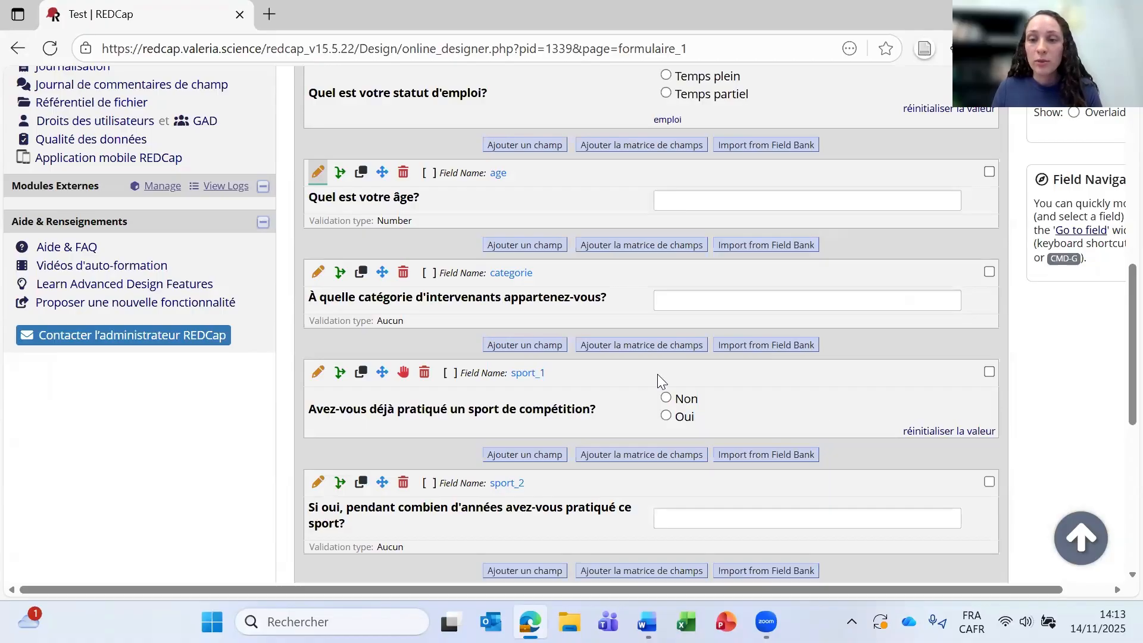
scroll(709, 357, up, 2)
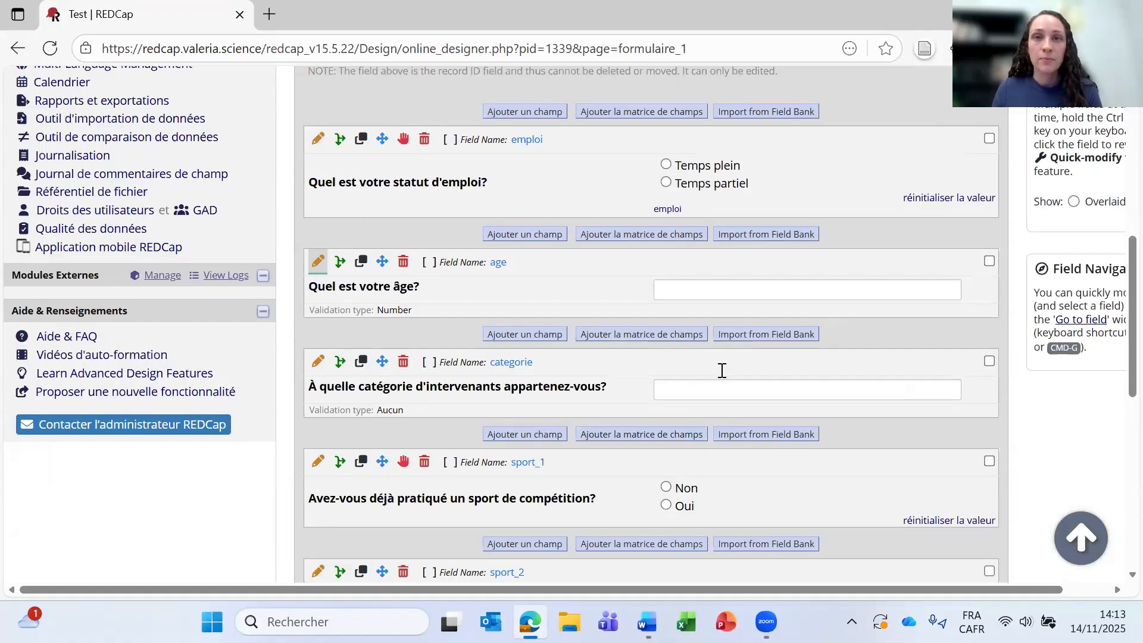
scroll(659, 262, up, 3)
scroll(656, 390, down, 2)
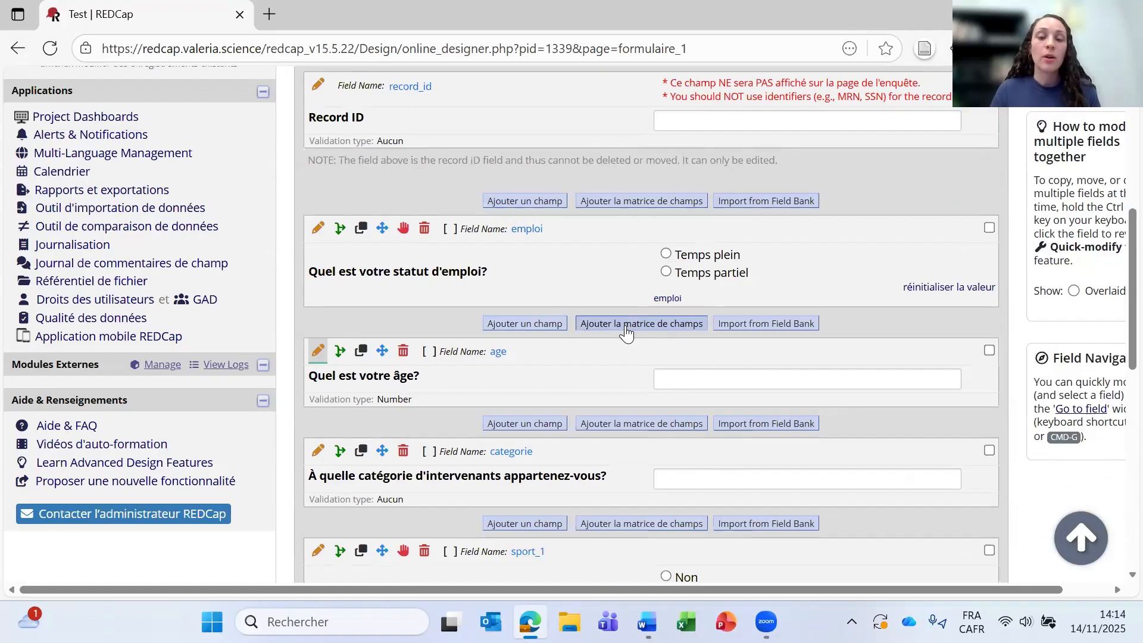
Step: Start a new matrix of fields between the employment status and age questions
click(626, 331)
scroll(866, 293, down, 1)
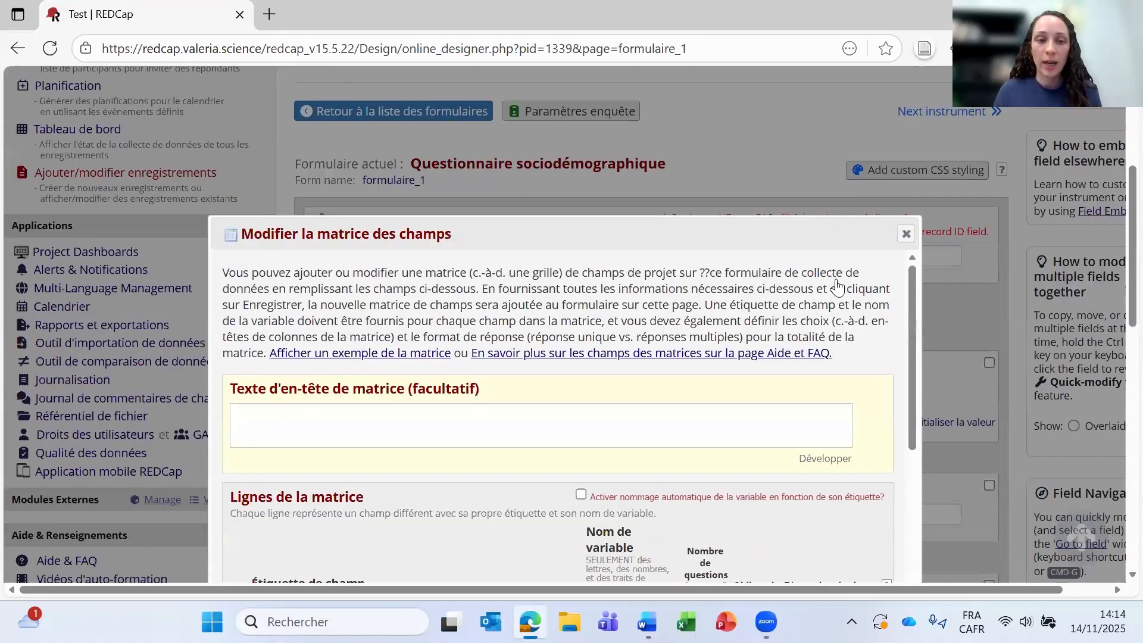
scroll(835, 298, down, 2)
scroll(462, 339, up, 1)
Step: Enter "Indiquer la fréquence des symptômes" as the matrix header text
click(463, 339)
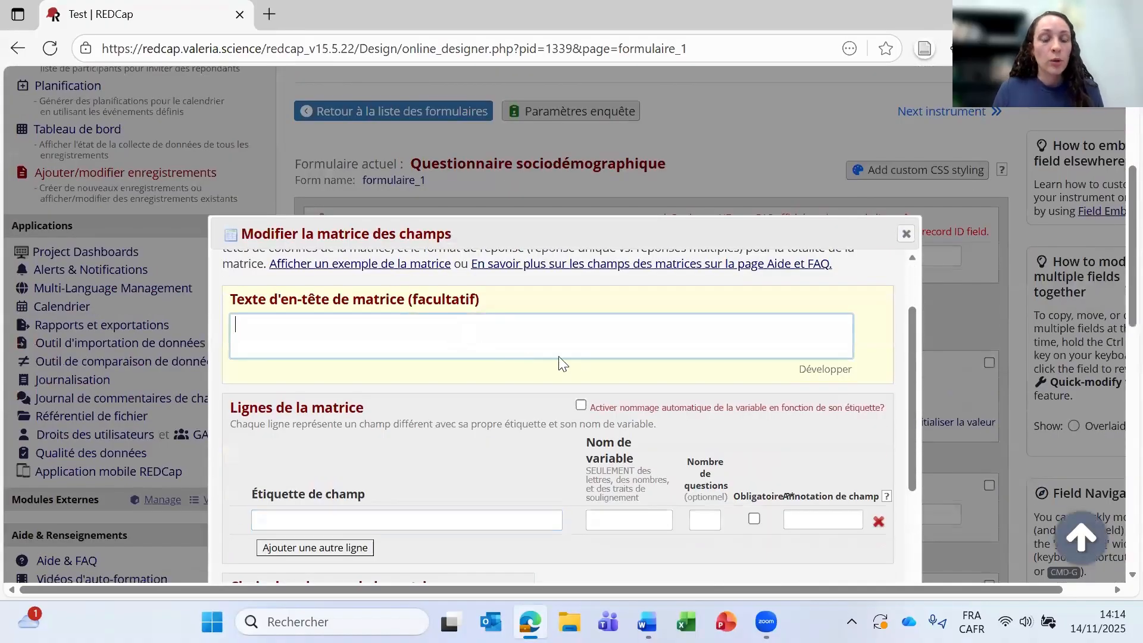
scroll(915, 378, down, 2)
scroll(540, 405, up, 2)
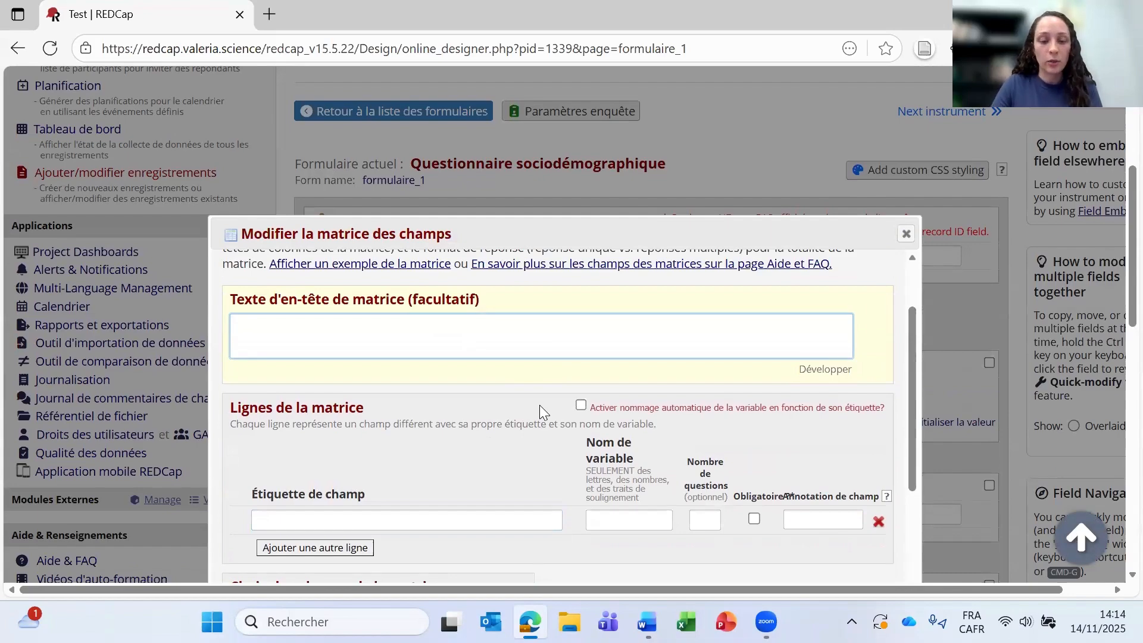
text(Q)
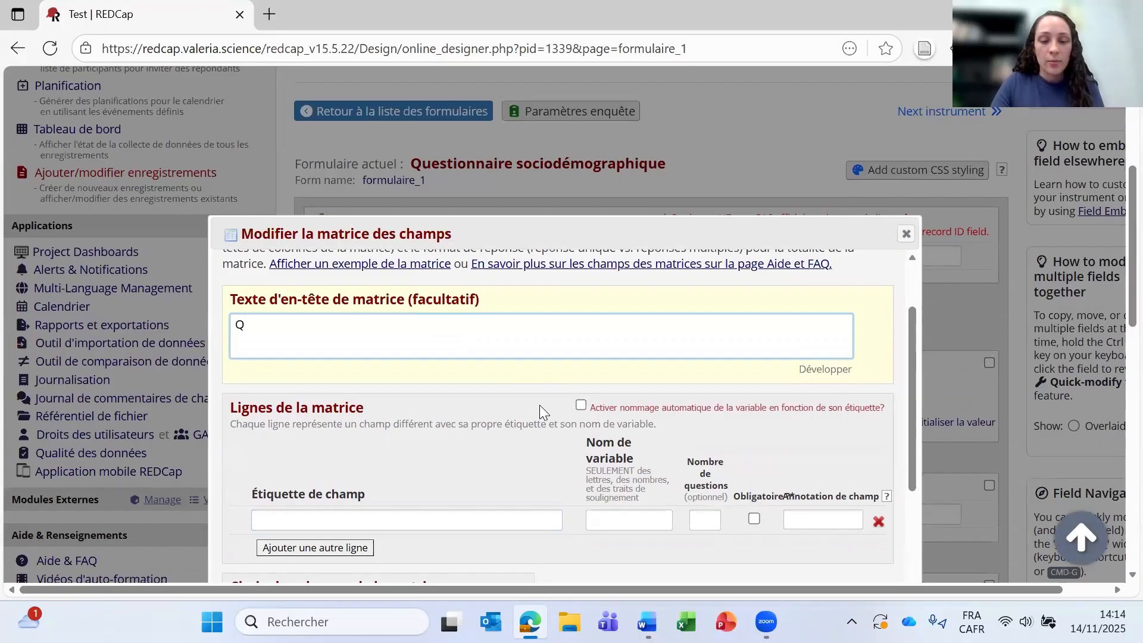
key(BackSpace)
text(Fréque)
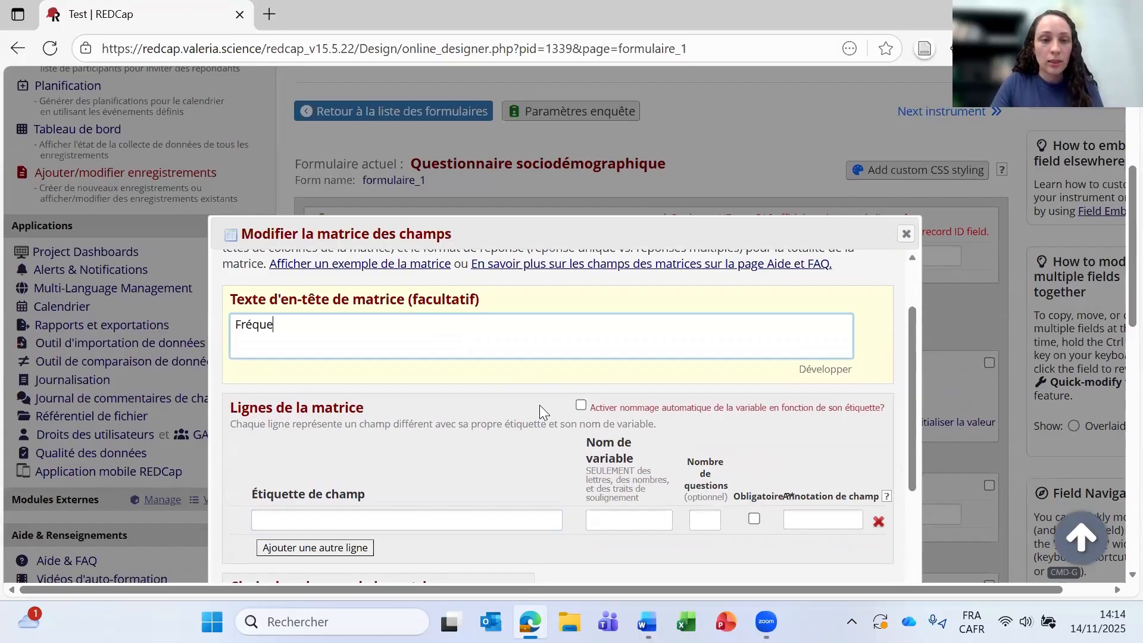
text(nce)
key(ctrl+BackSpace)
text(Indiquer l)
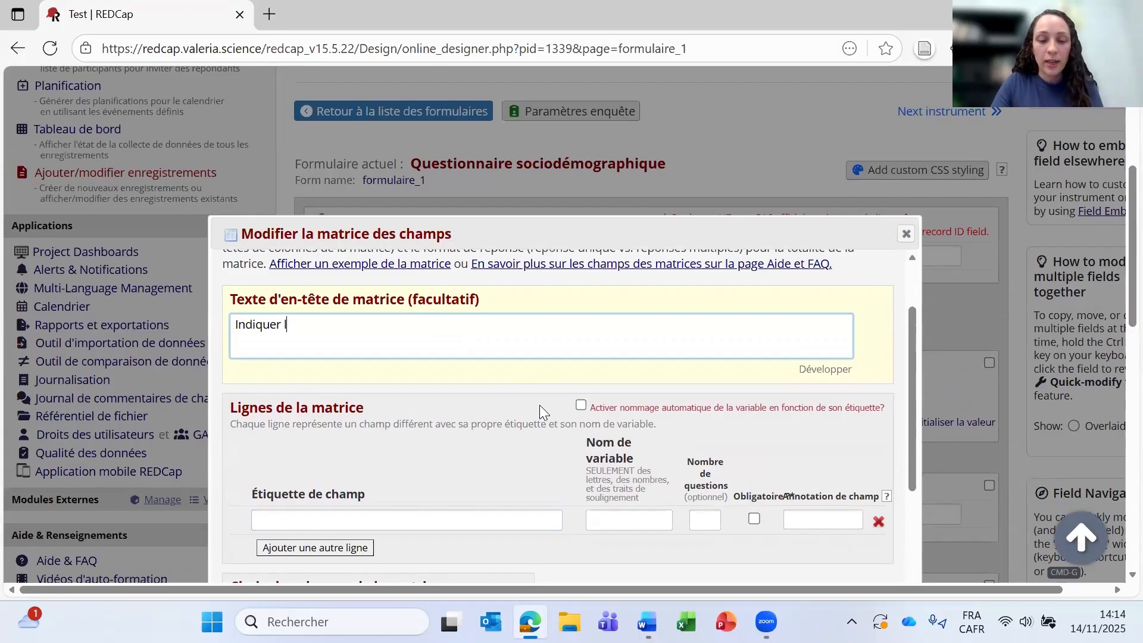
text(a fréquence des sym)
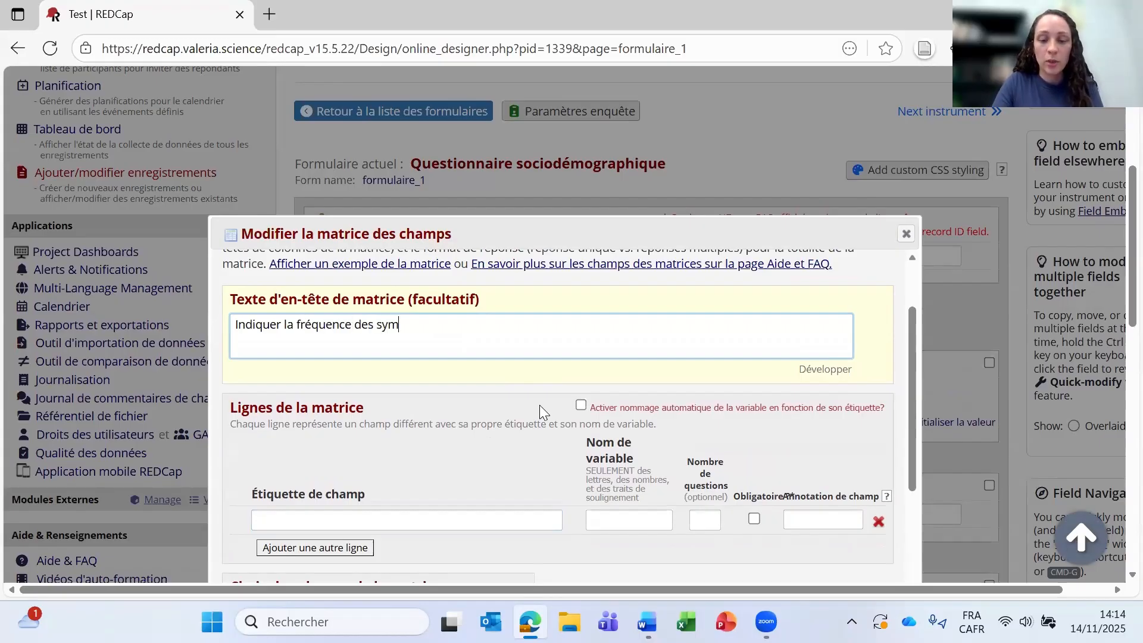
text(ptômes)
Step: Add two matrix rows with the field labels "Déprimé" and "Anxieux"
scroll(556, 359, down, 3)
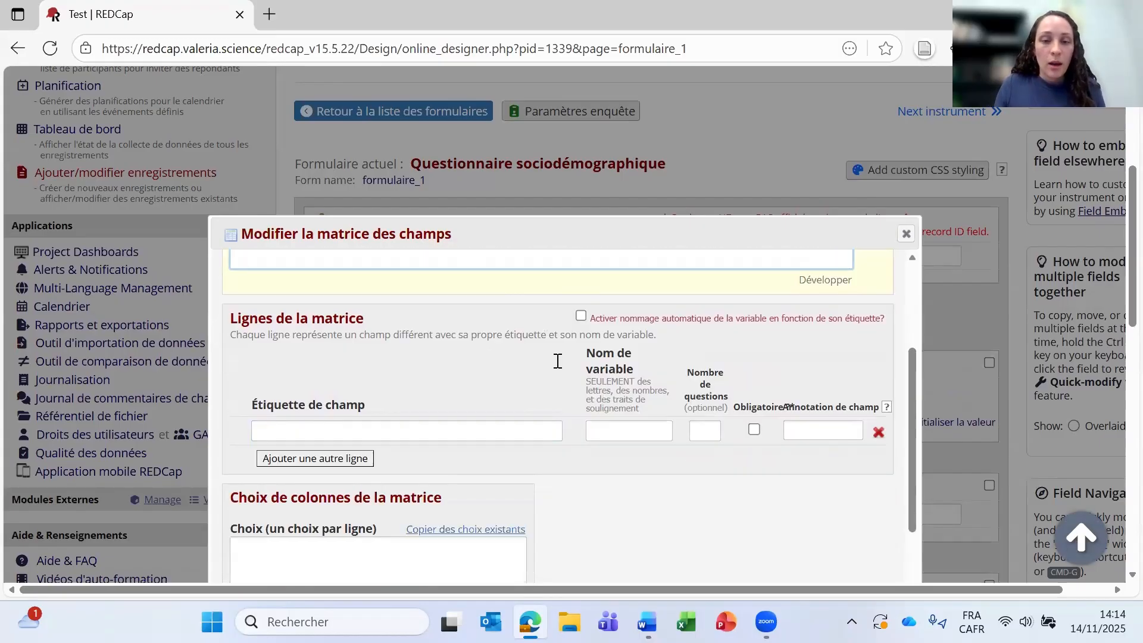
click(363, 343)
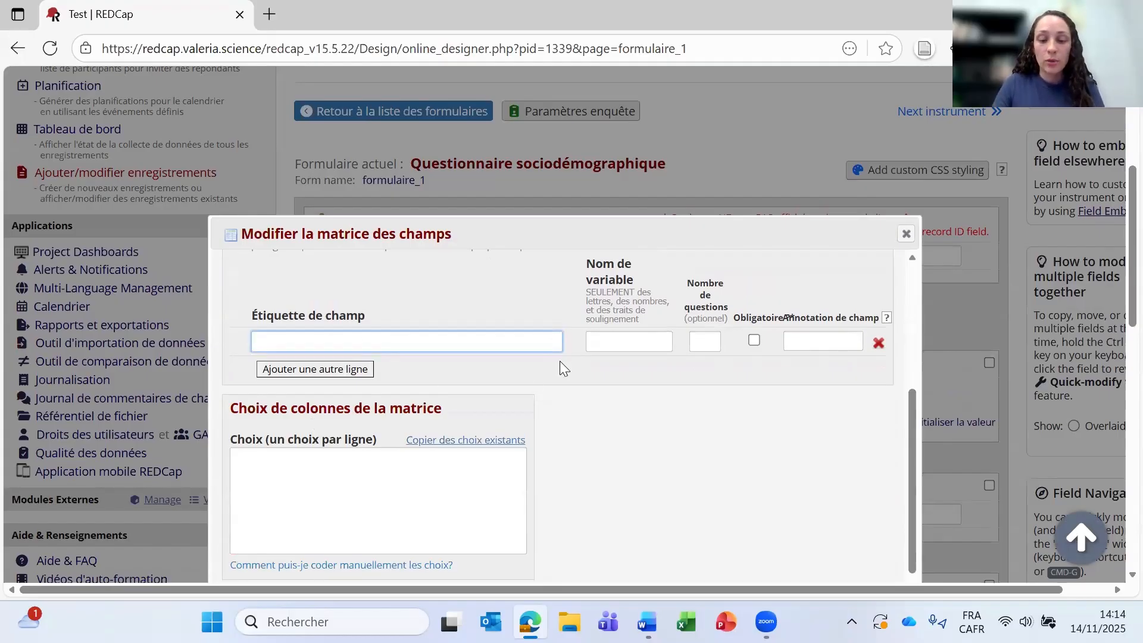
text(Dépr)
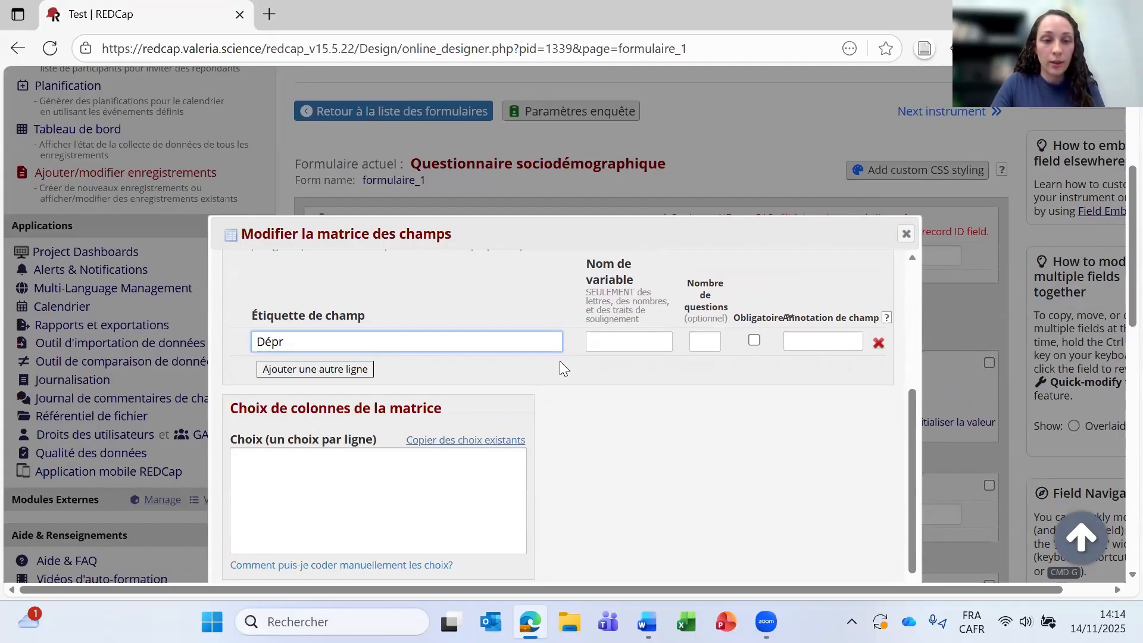
text(imé)
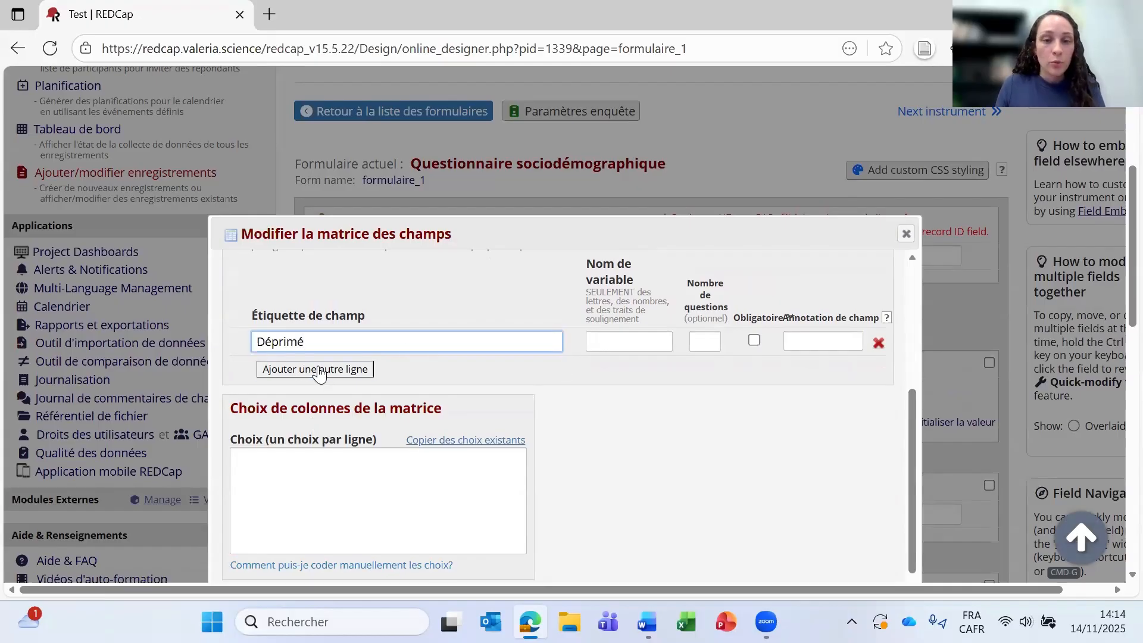
click(357, 369)
text(Anxieux)
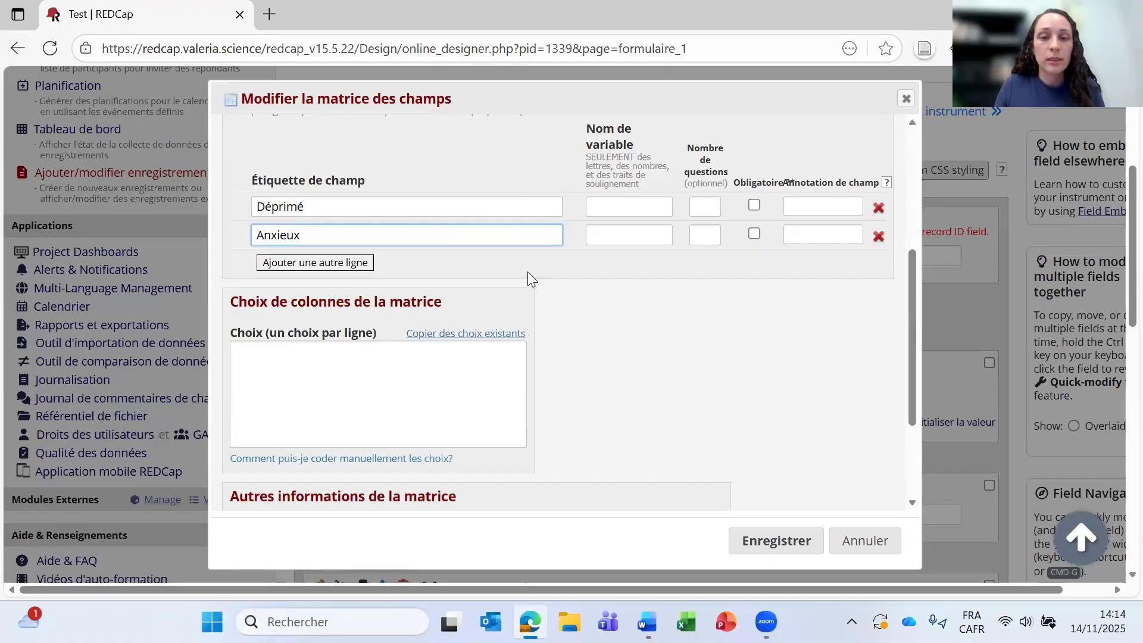
Step: Name the variables of the two matrix rows "depression" for Déprimé and "anxiete" for Anxieux
scroll(674, 378, up, 2)
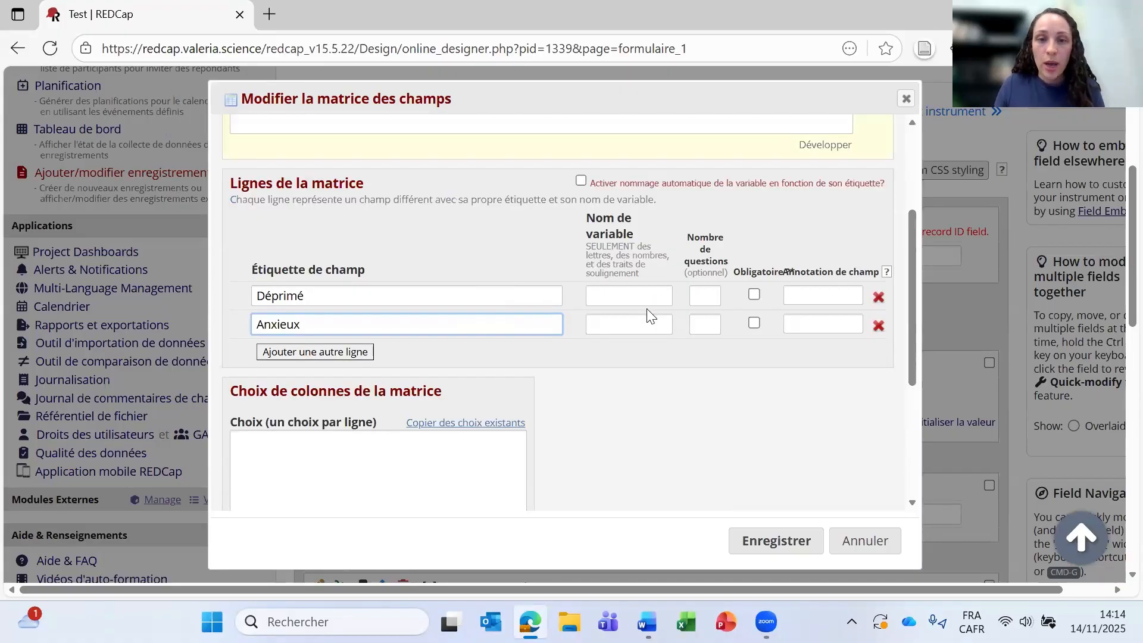
click(643, 298)
text(depression)
click(619, 320)
text(anxiete)
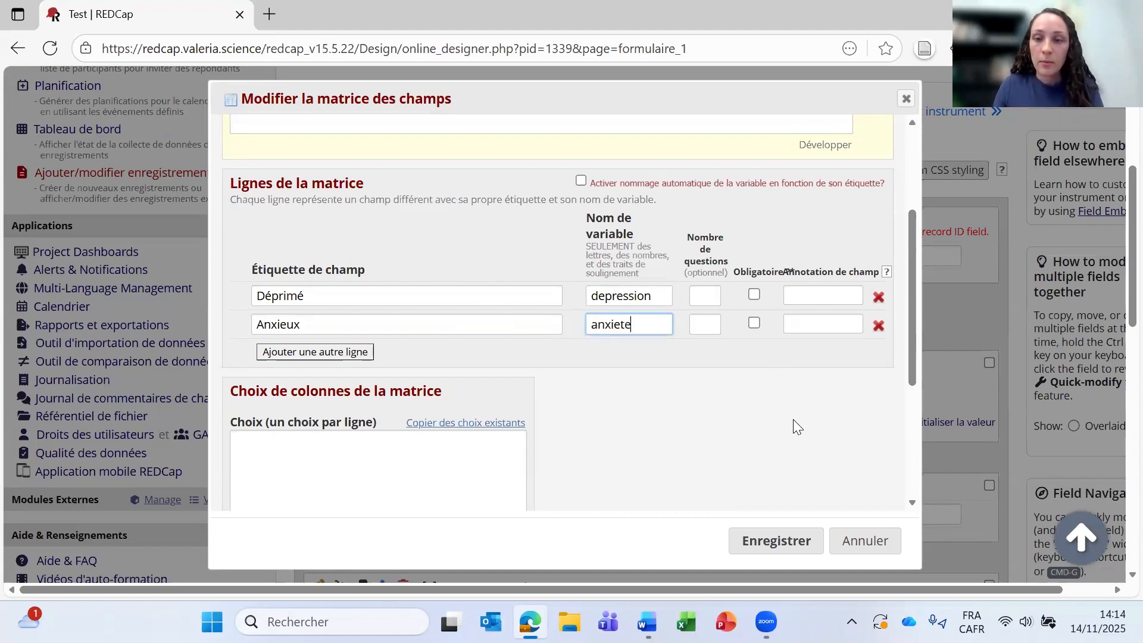
click(667, 392)
Step: Define the matrix column choices as "1, Jamais", "2, Parfois" and "3, Toujours", one per line
scroll(382, 387, down, 2)
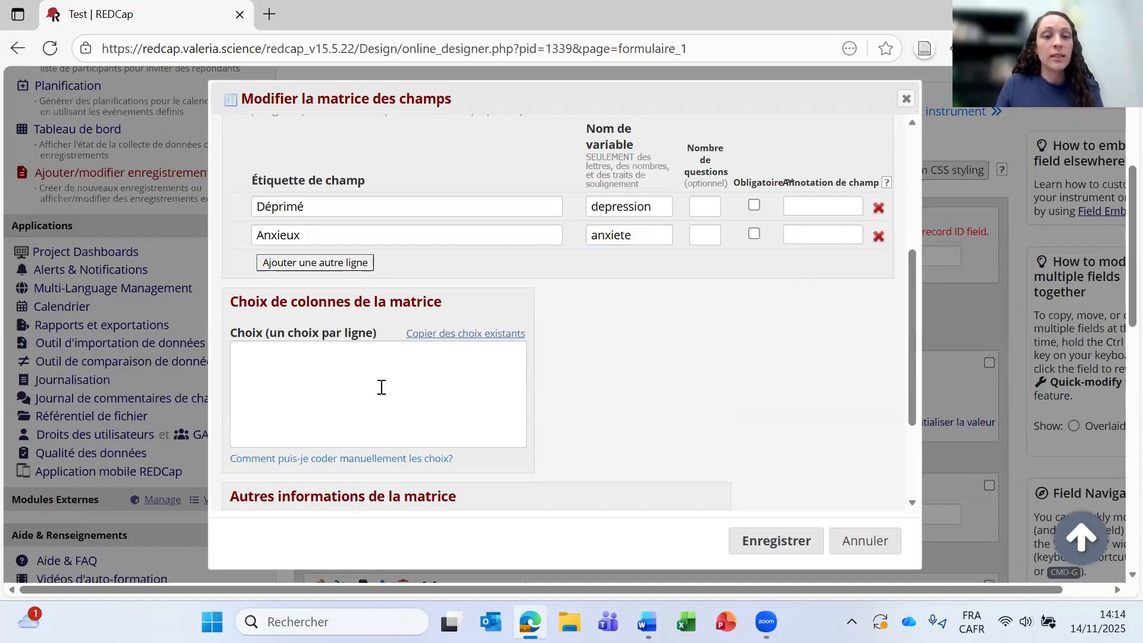
click(386, 387)
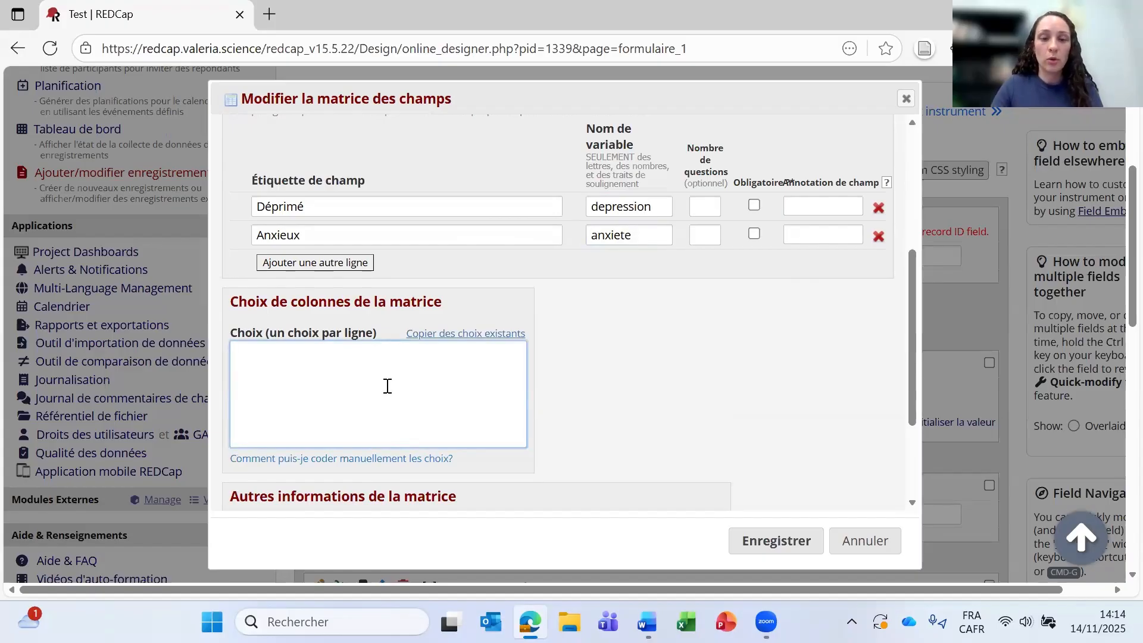
text(1, Jam)
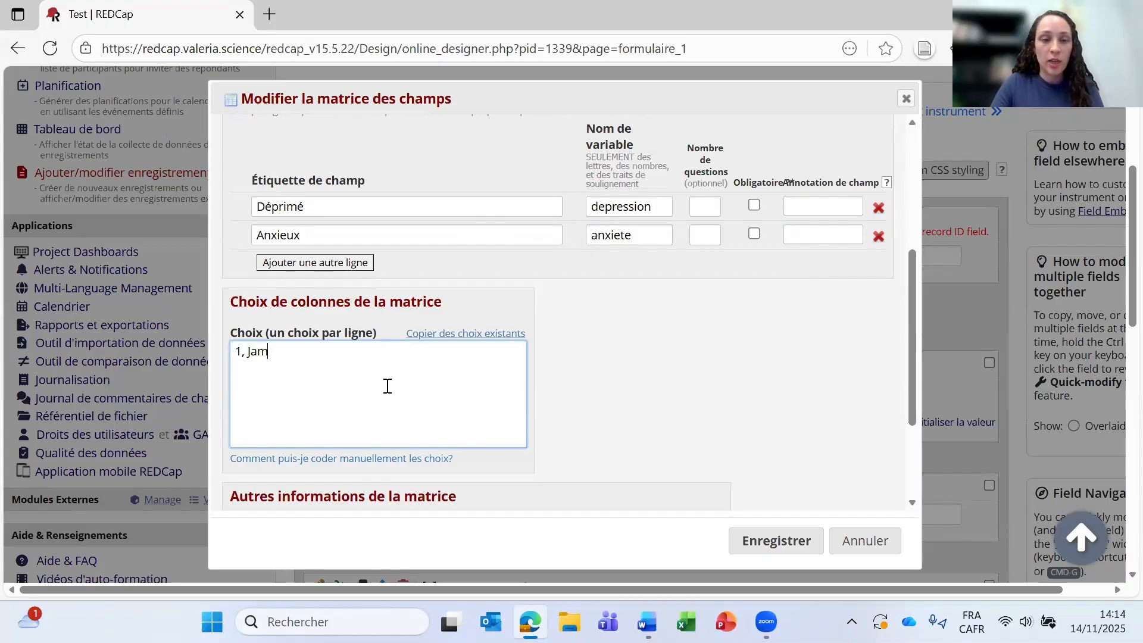
text(ais 2,)
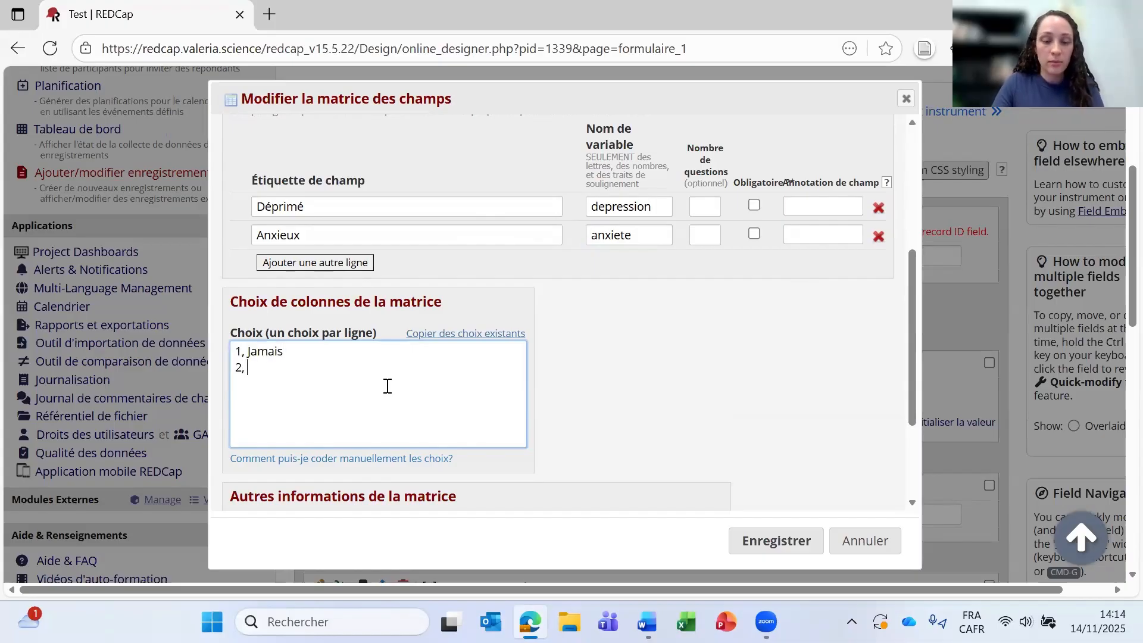
text( Parfois )
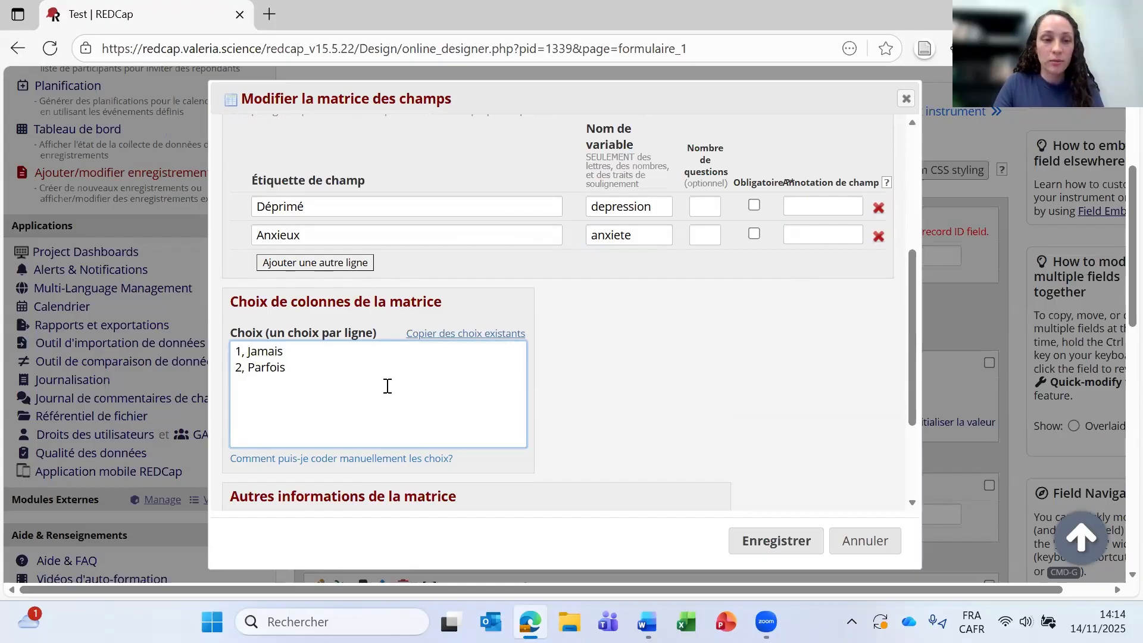
text(3,)
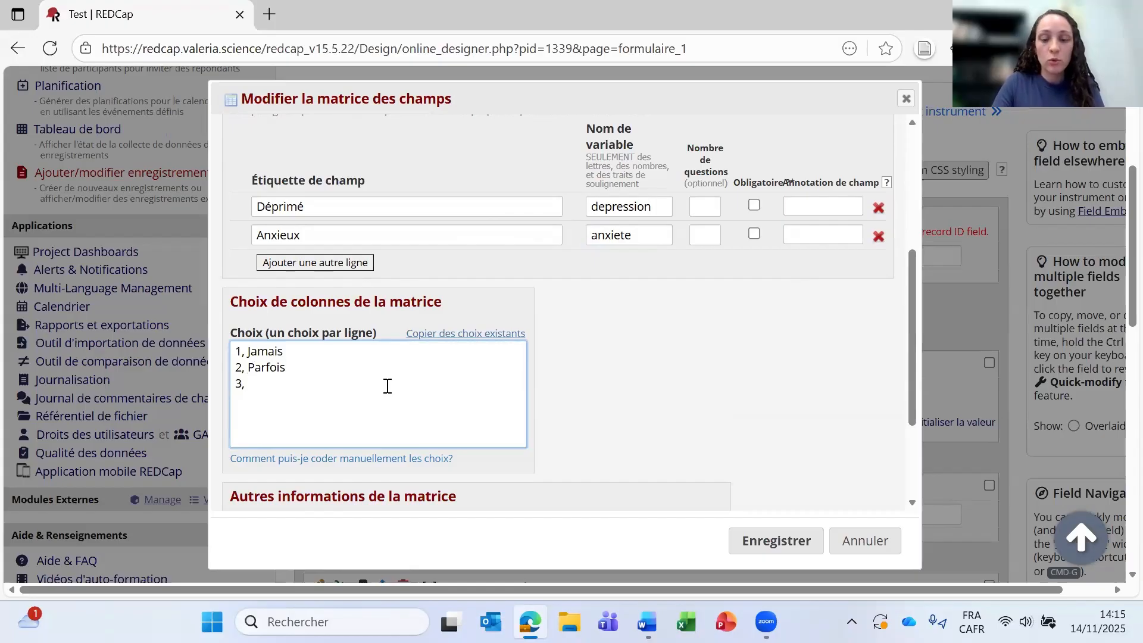
text( Toujours)
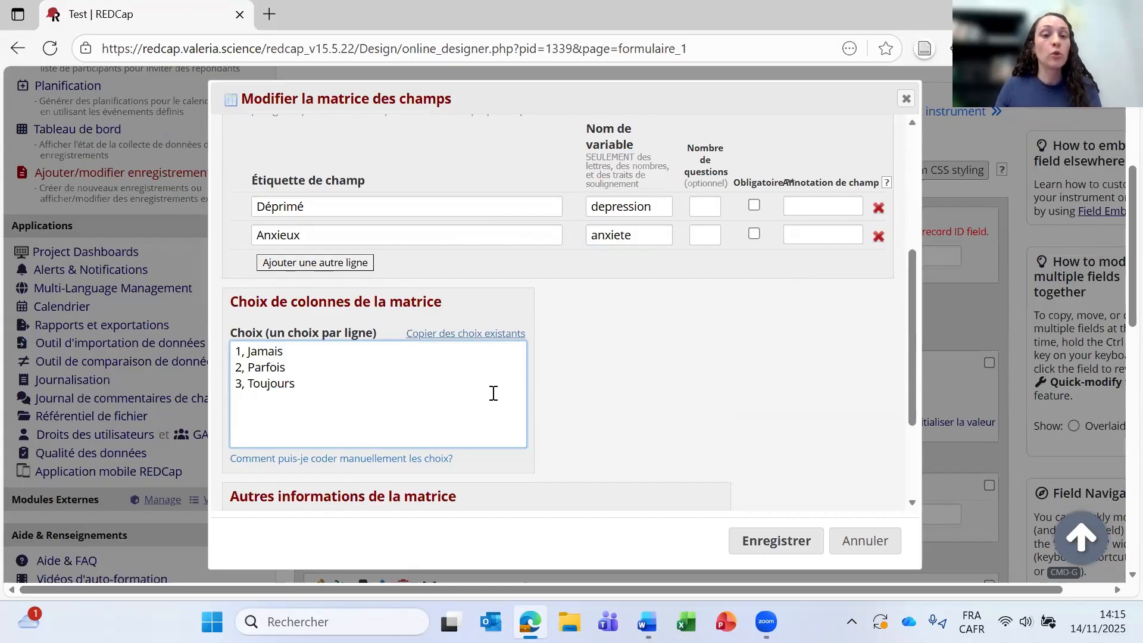
Step: Name the matrix group "symptomes" and save the matrix to the form
scroll(763, 298, down, 5)
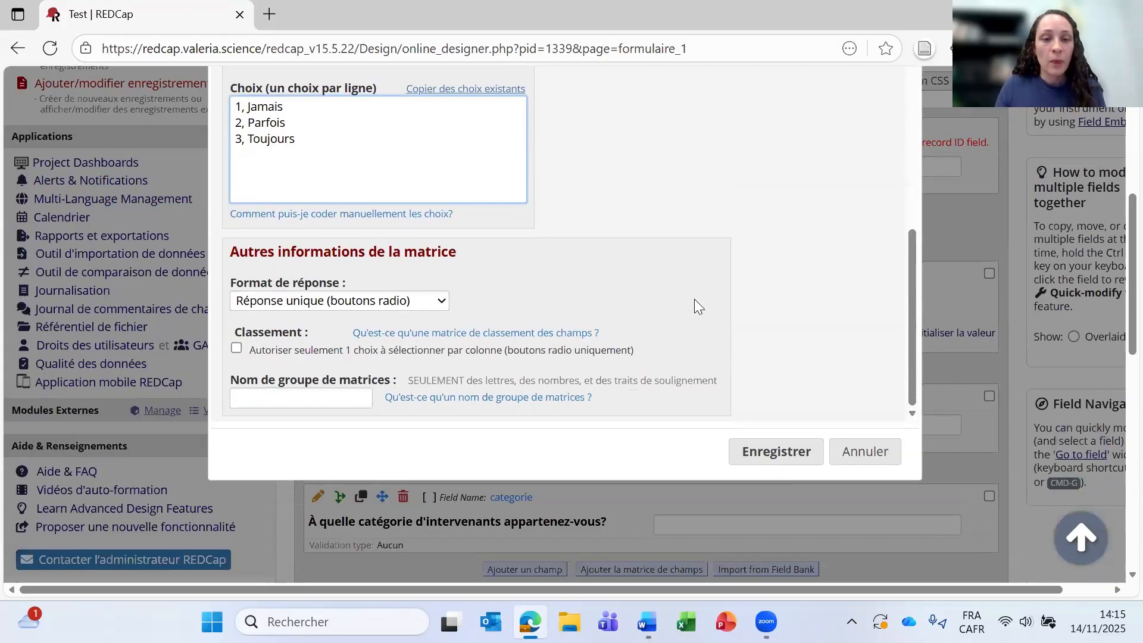
scroll(991, 328, up, 1)
click(322, 485)
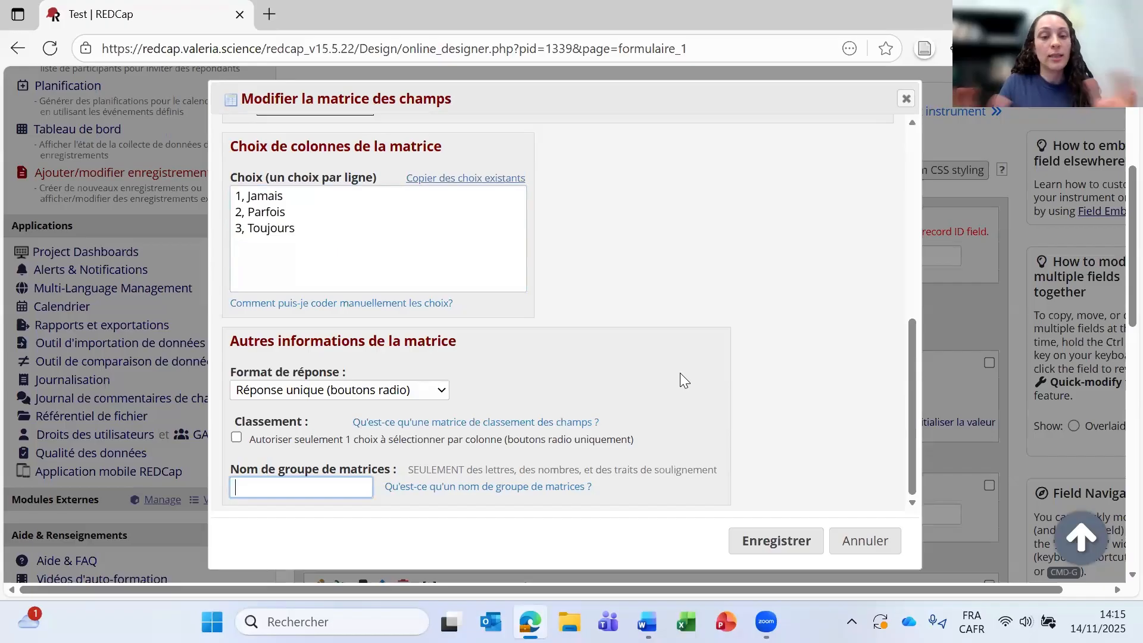
text(symtp)
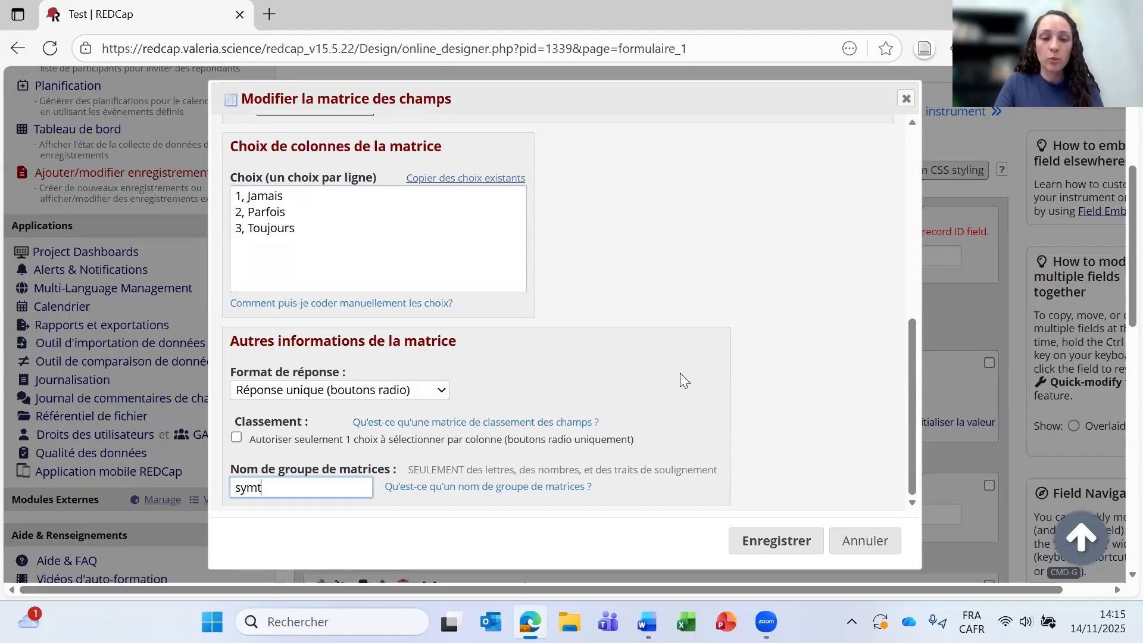
key(BackSpace)
key(BackSpace)
text(ptomes)
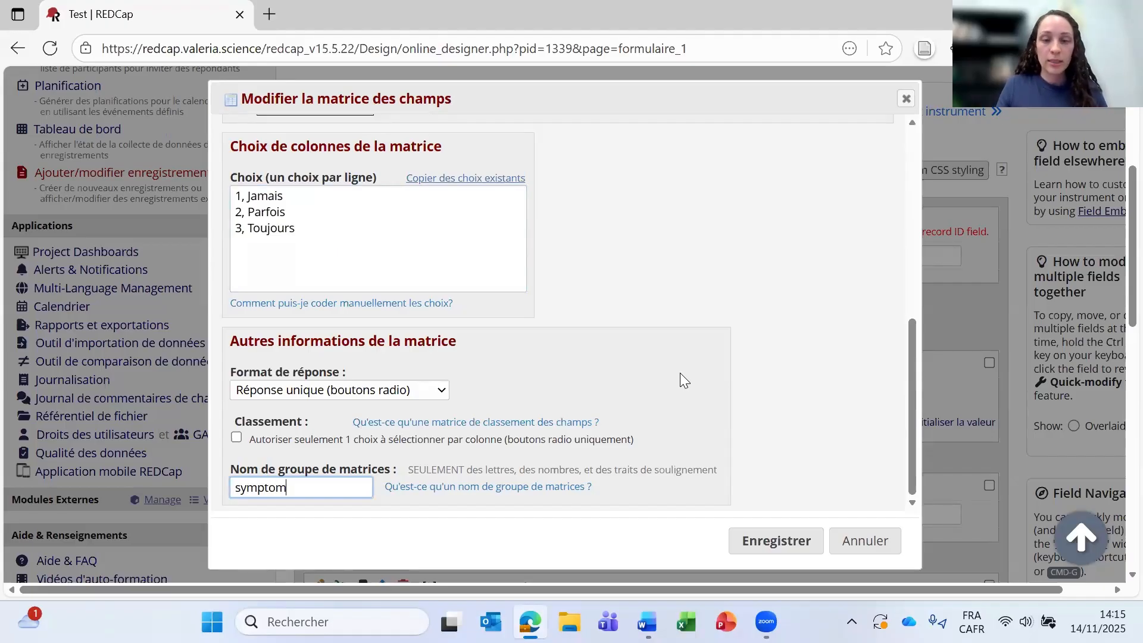
click(782, 540)
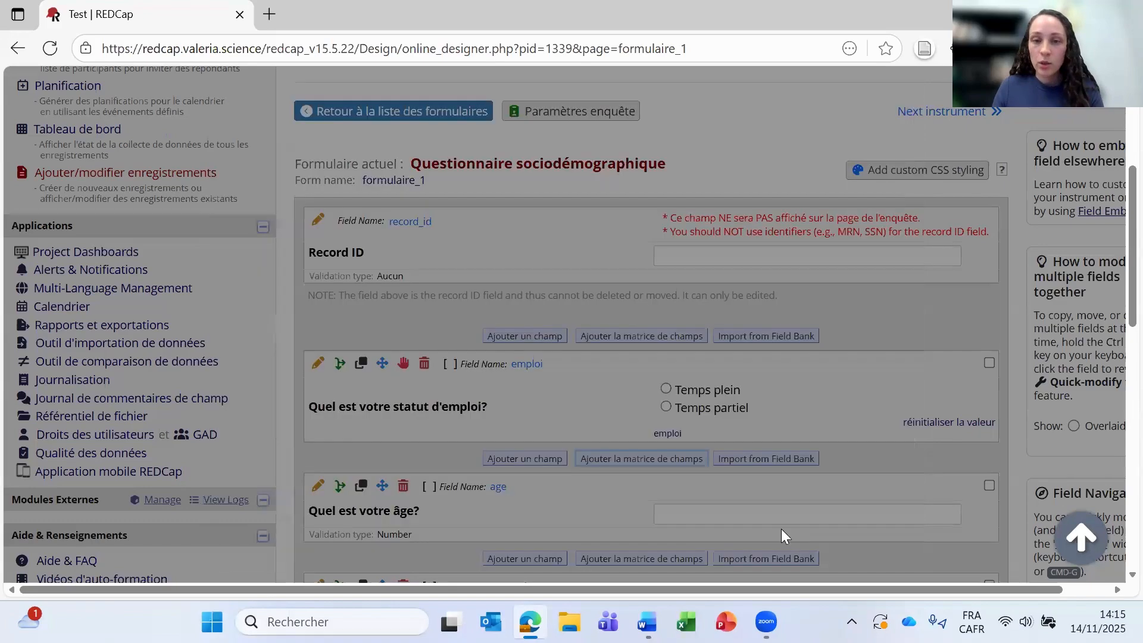
Step: Check how the symptom matrix is displayed in the form and look over the age, category and sport questions below it
scroll(786, 364, down, 2)
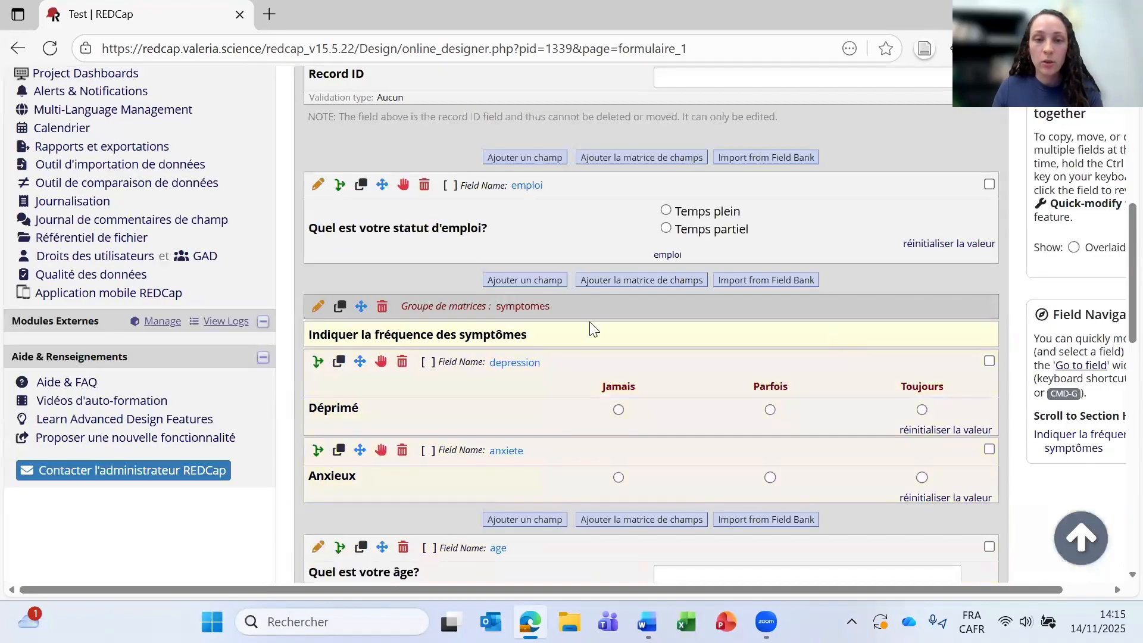
scroll(792, 340, down, 1)
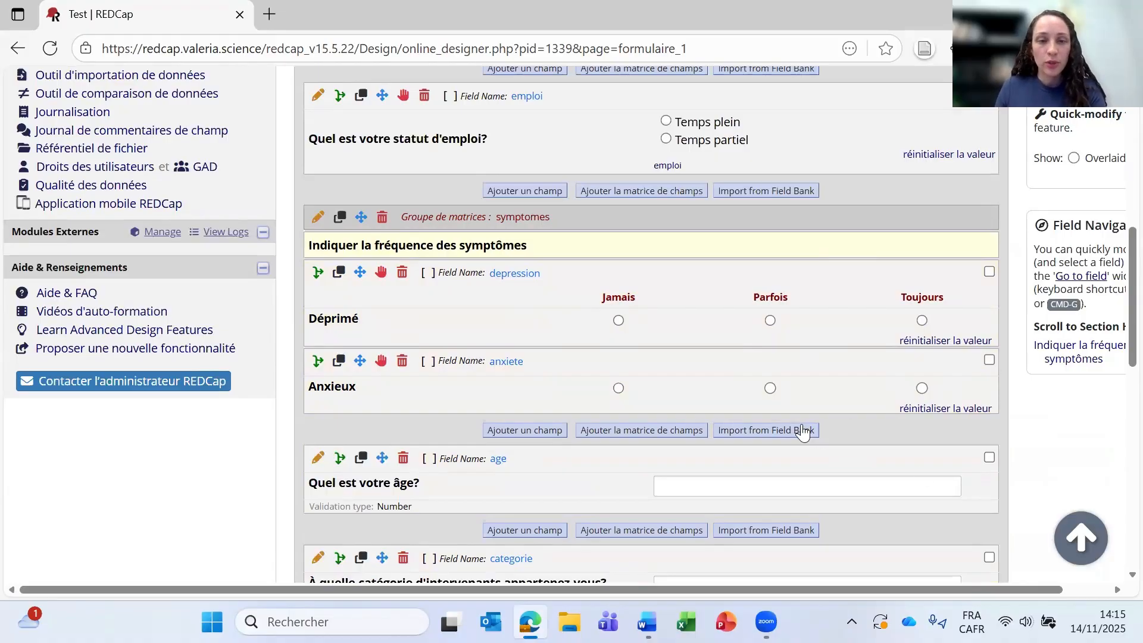
scroll(511, 268, down, 1)
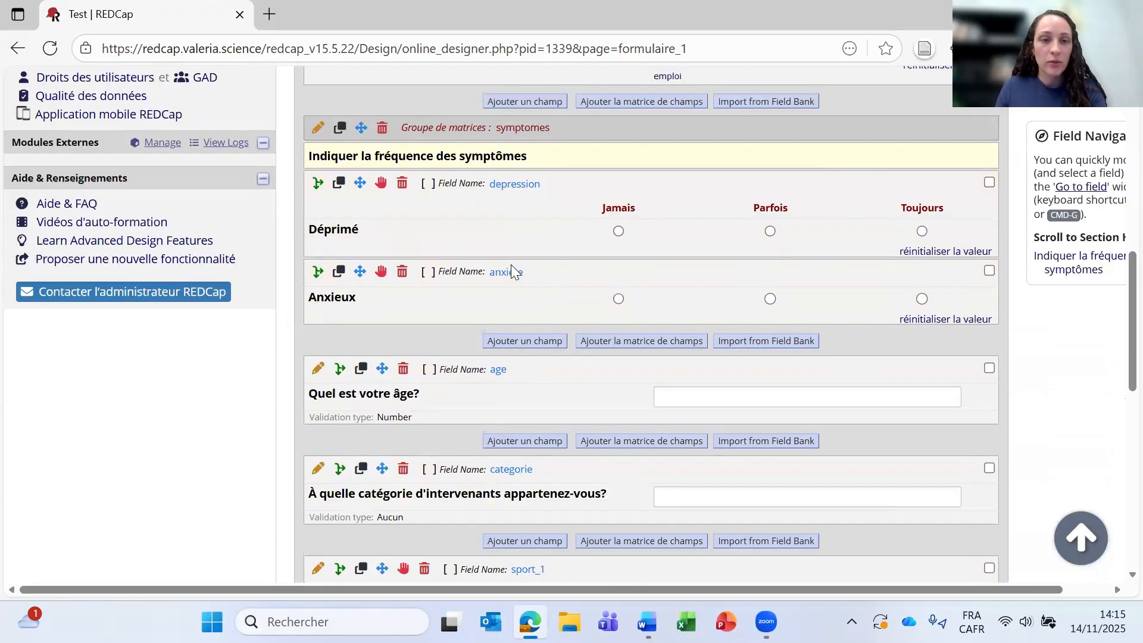
scroll(596, 287, down, 1)
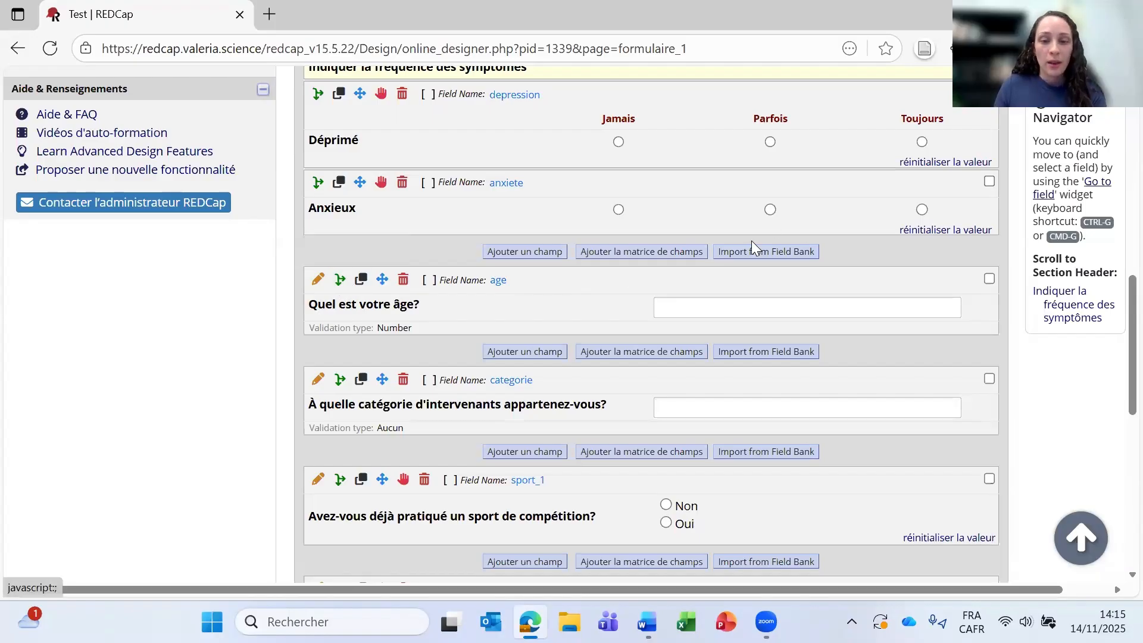
scroll(661, 279, down, 2)
scroll(653, 288, down, 2)
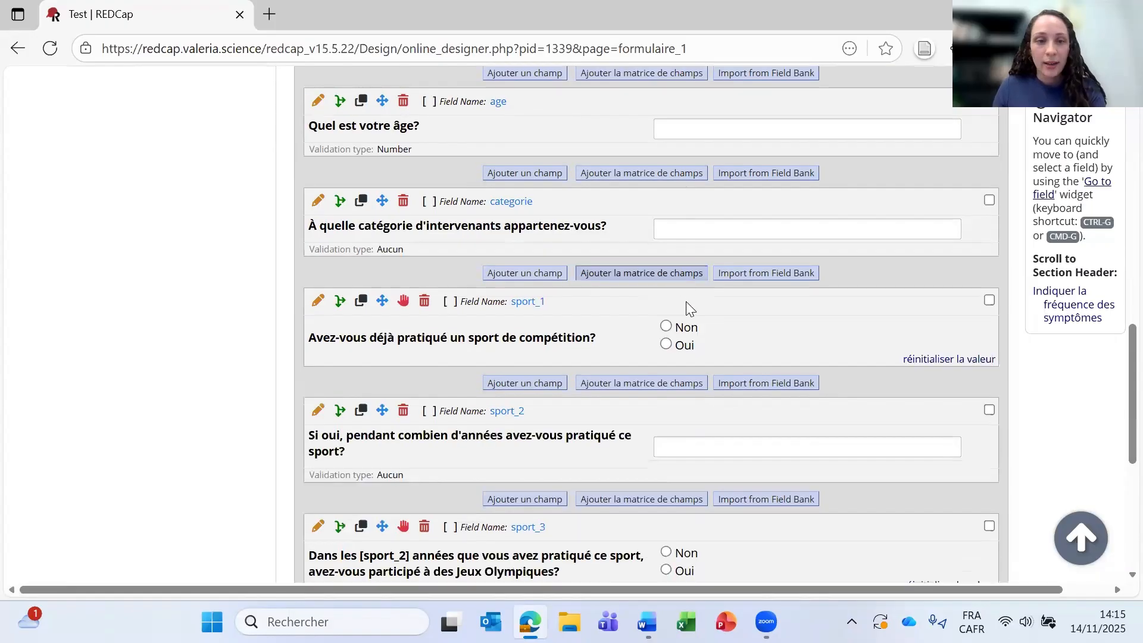
scroll(655, 374, down, 1)
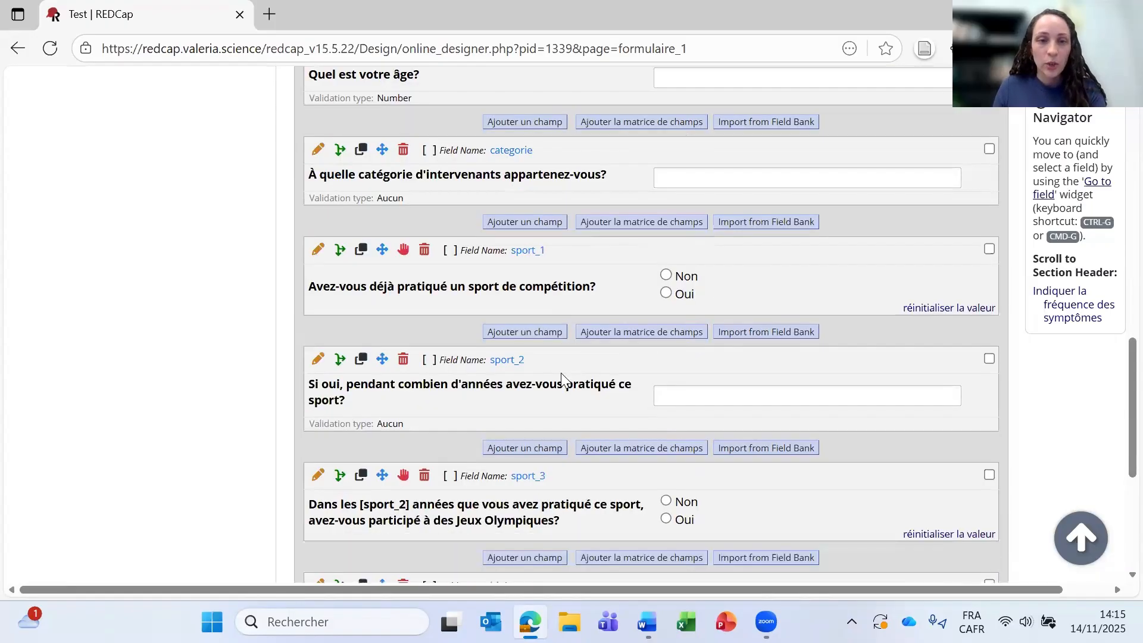
Step: Add branching logic to the sport_2 field with the drag-and-drop logic builder so it shows only if sport_1 = Oui (2), and save it
scroll(524, 328, down, 1)
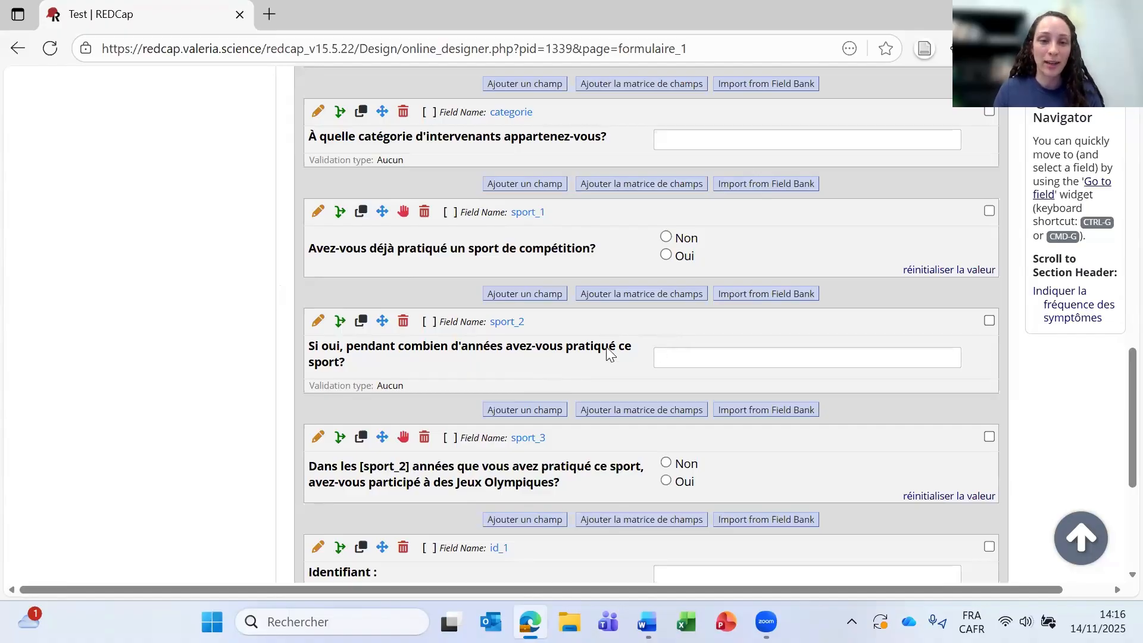
click(340, 323)
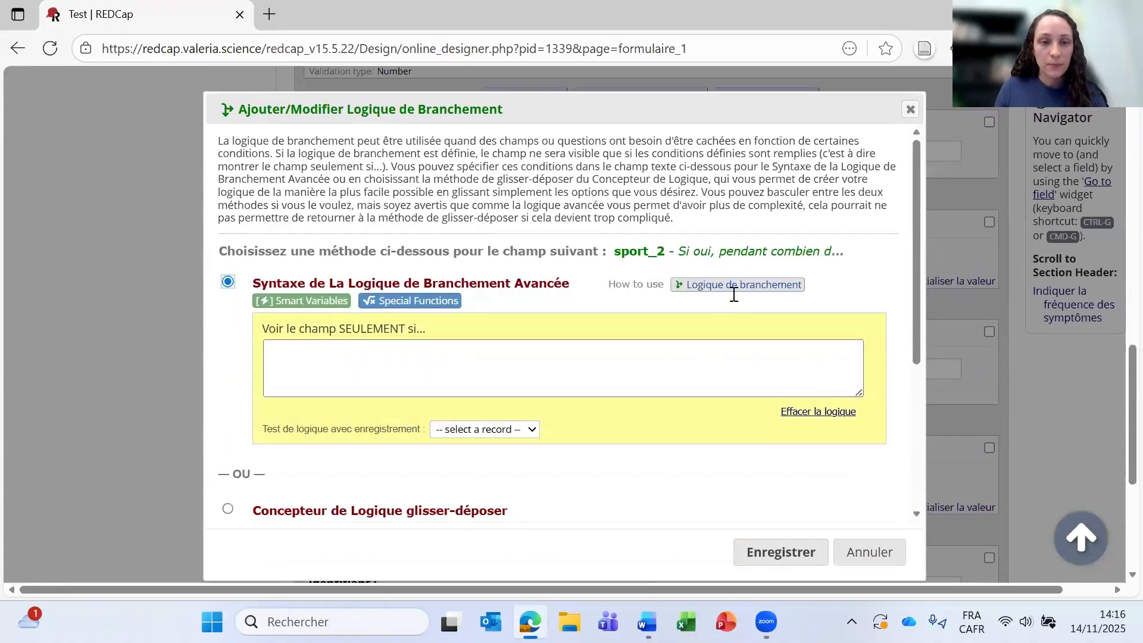
scroll(648, 358, down, 4)
click(228, 257)
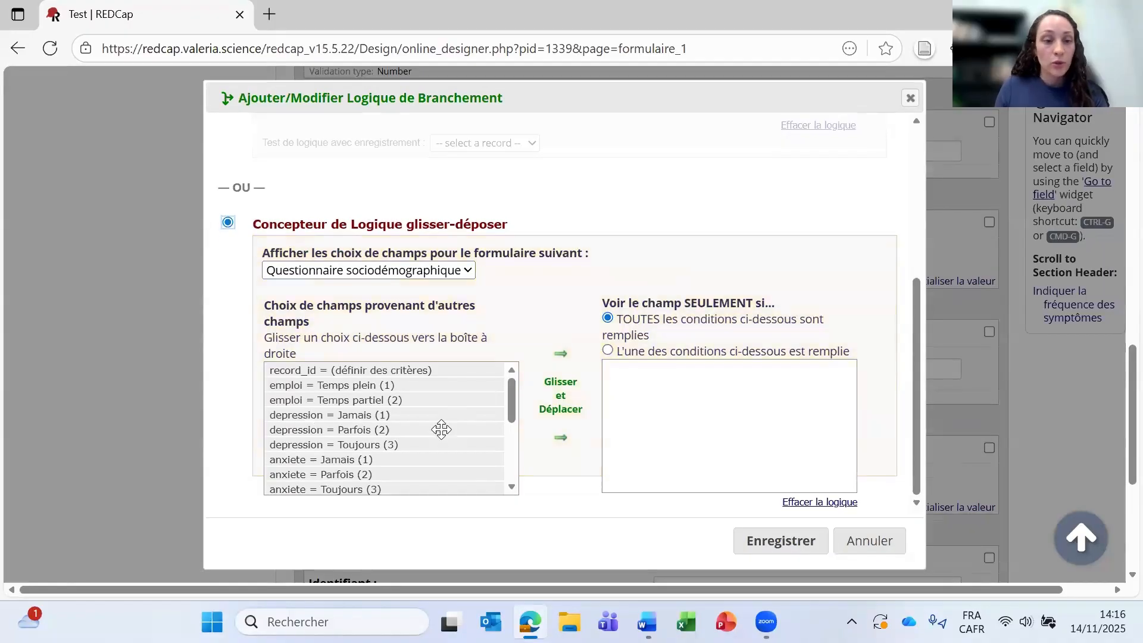
drag(513, 412, 513, 450)
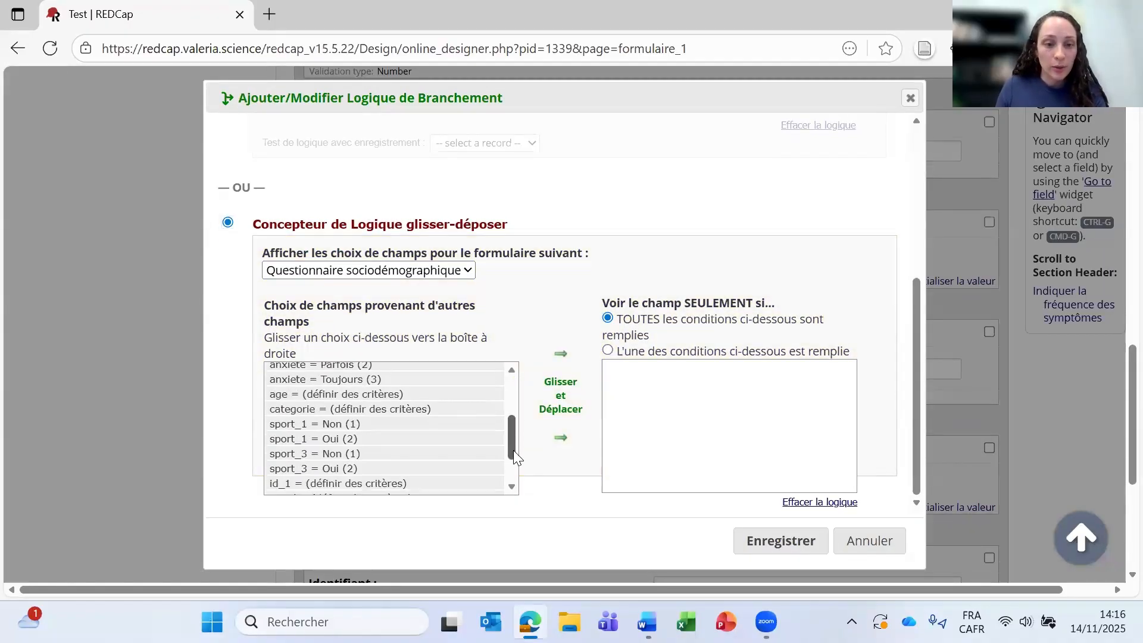
drag(291, 413, 763, 420)
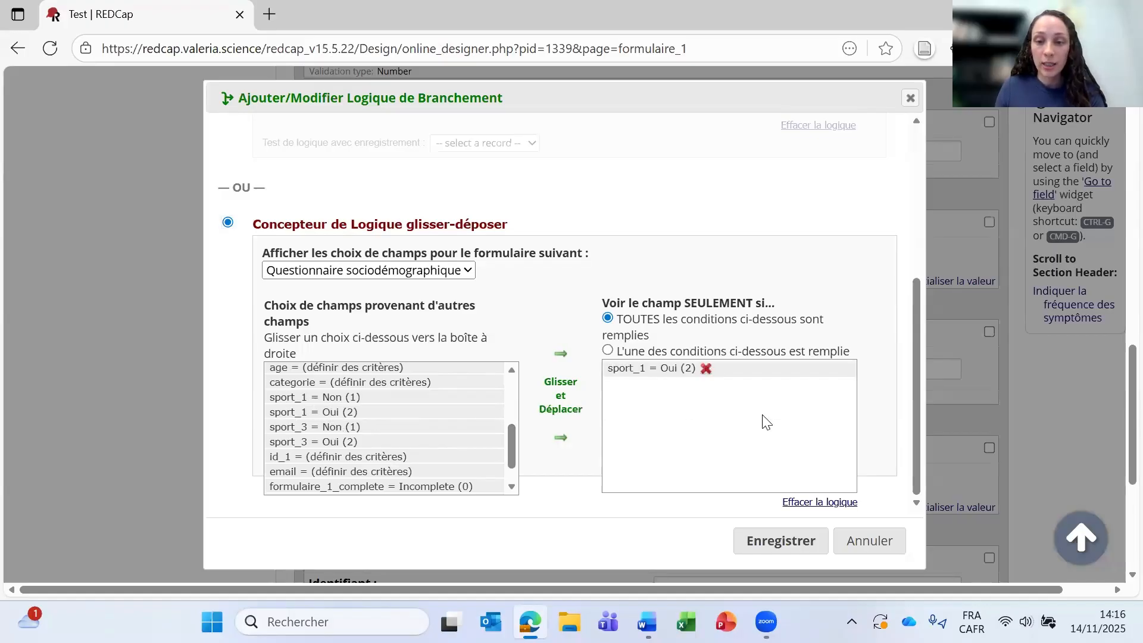
click(777, 538)
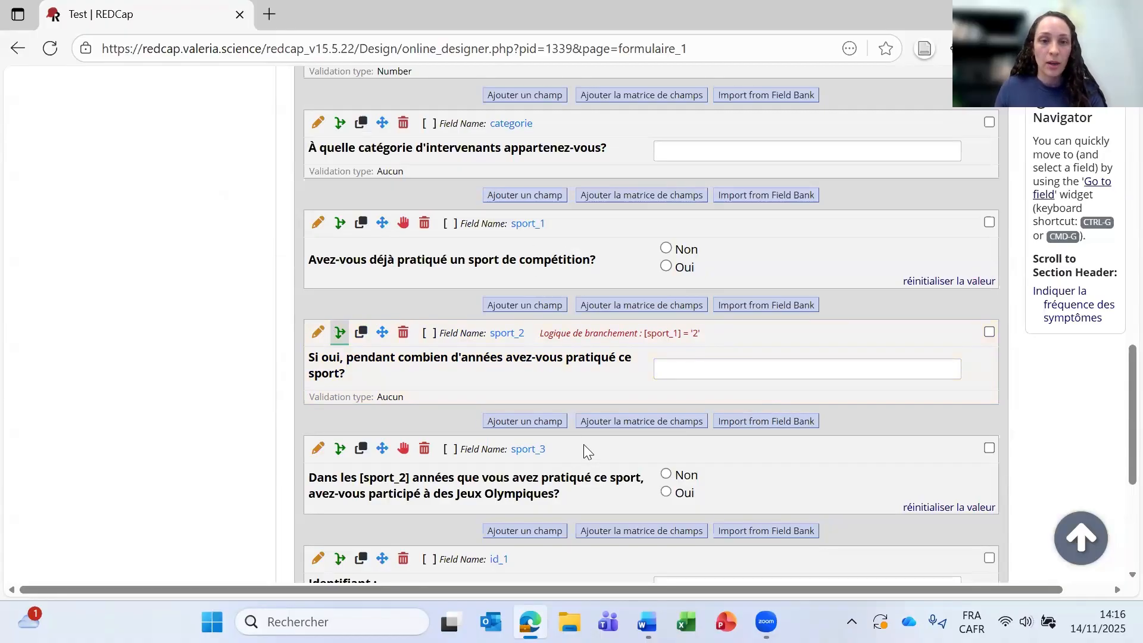
Step: Go to the survey distribution tools and open the public survey
scroll(584, 444, up, 10)
scroll(524, 430, up, 5)
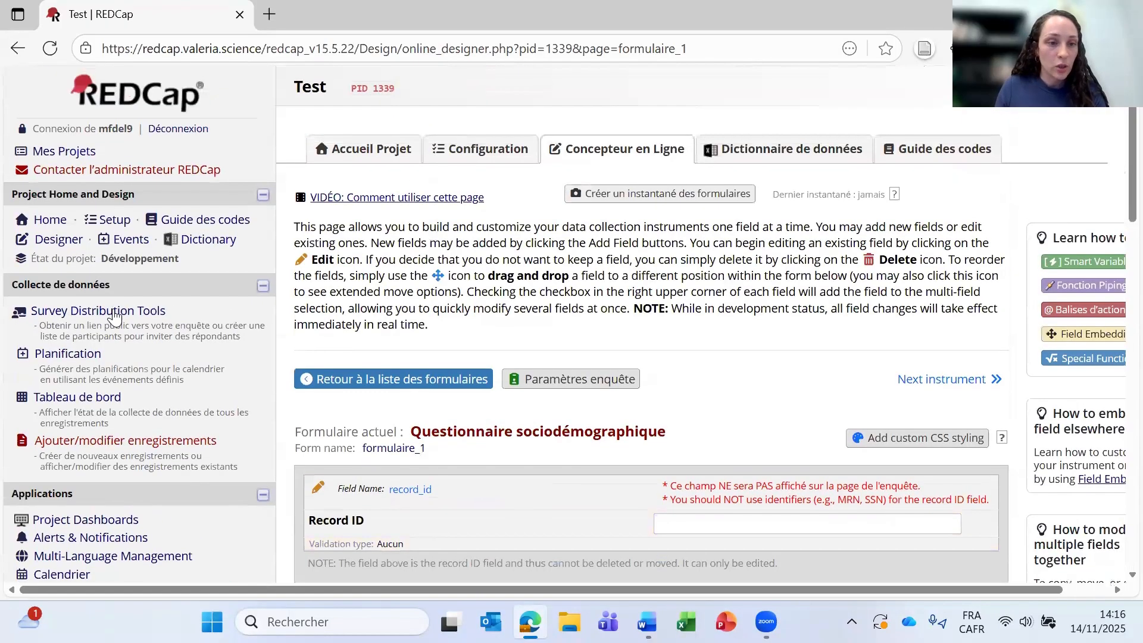
click(115, 317)
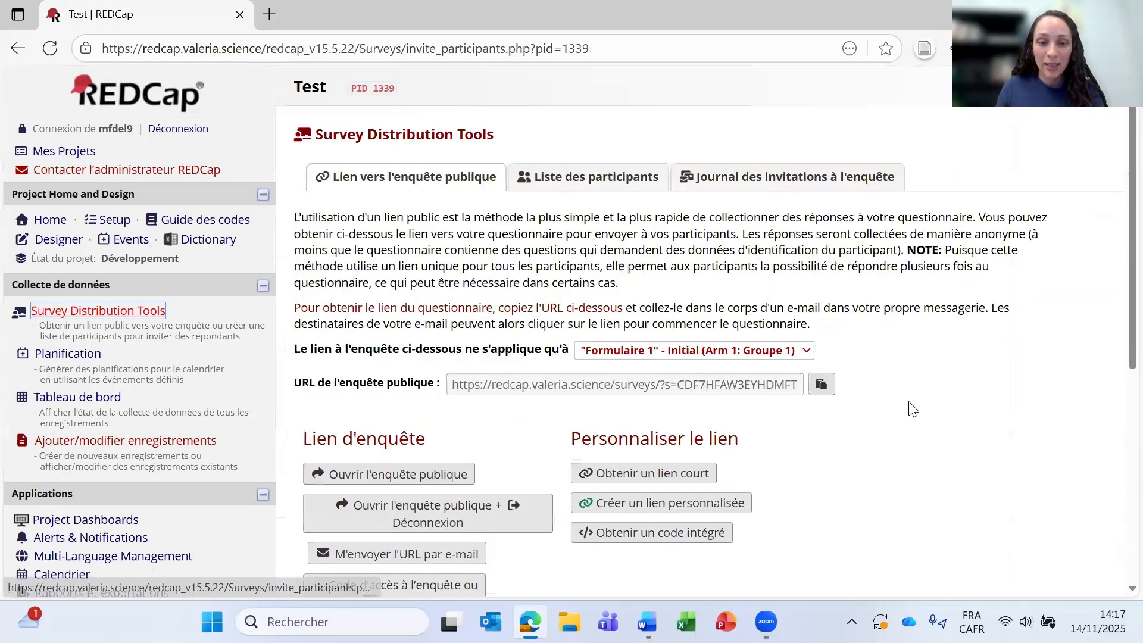
scroll(563, 415, down, 1)
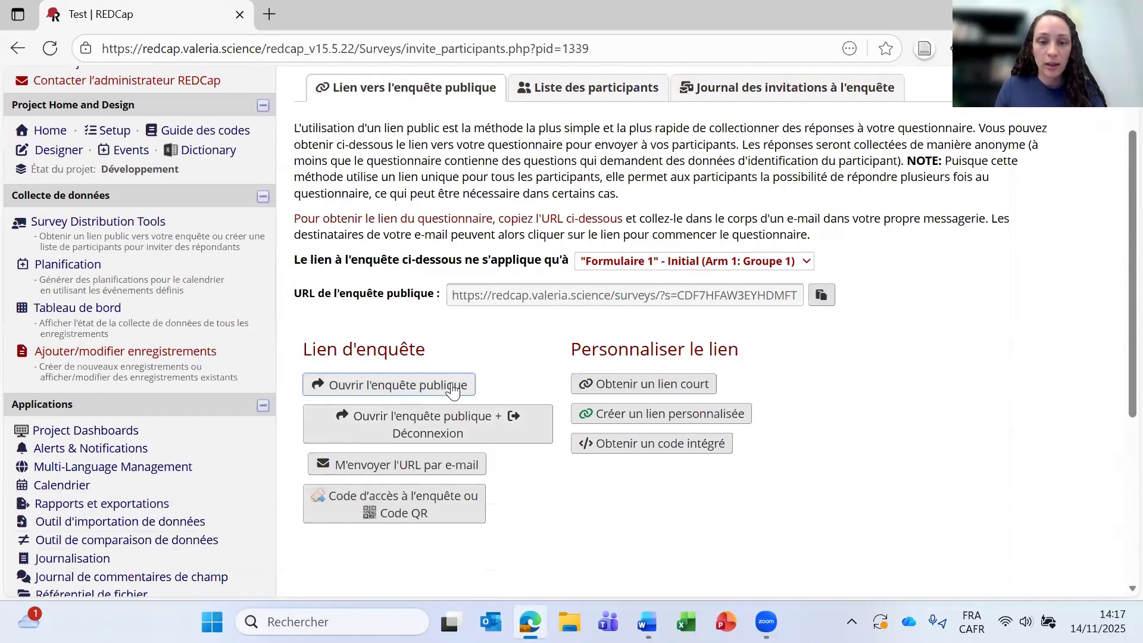
click(451, 386)
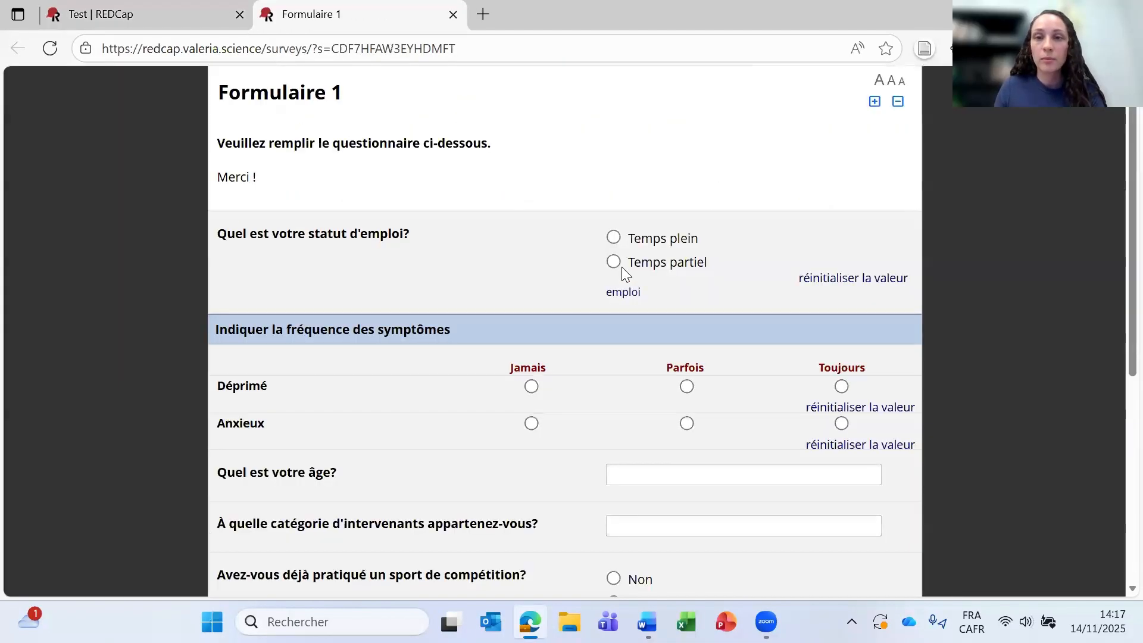
Step: Test the branching logic in the survey by answering the competitive sport question with Non and then Oui
scroll(521, 372, down, 3)
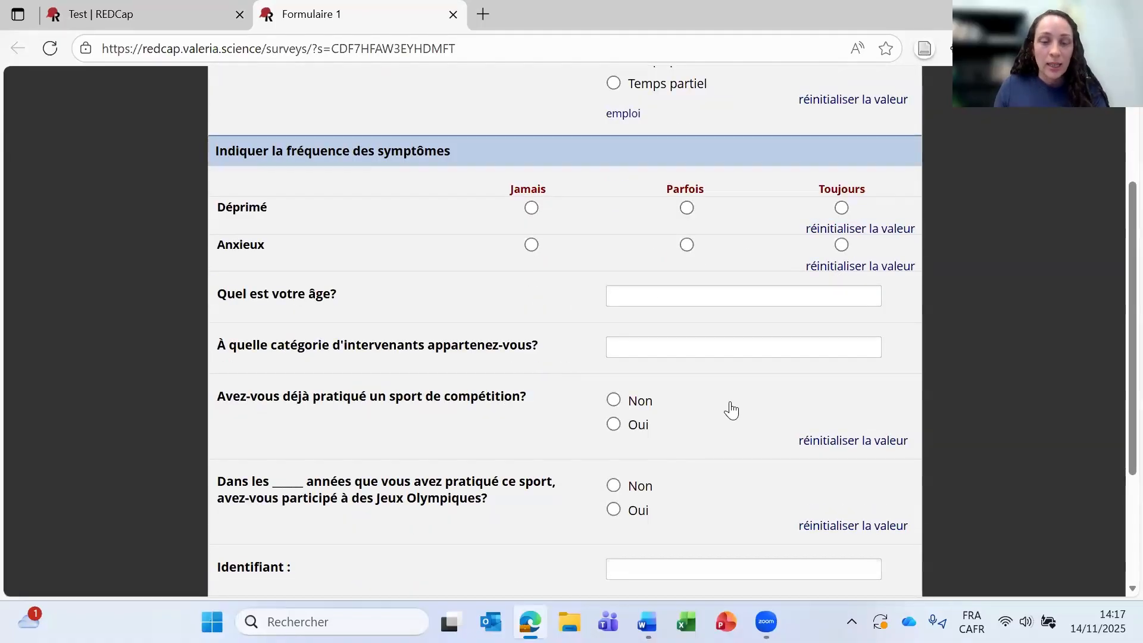
scroll(405, 310, down, 1)
click(613, 310)
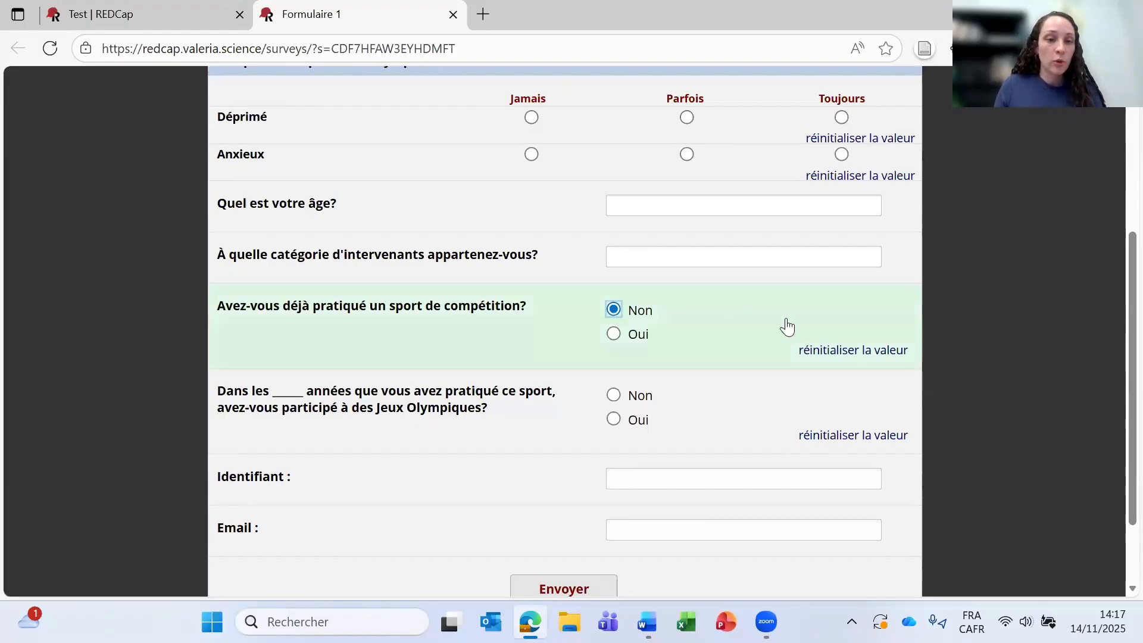
click(640, 334)
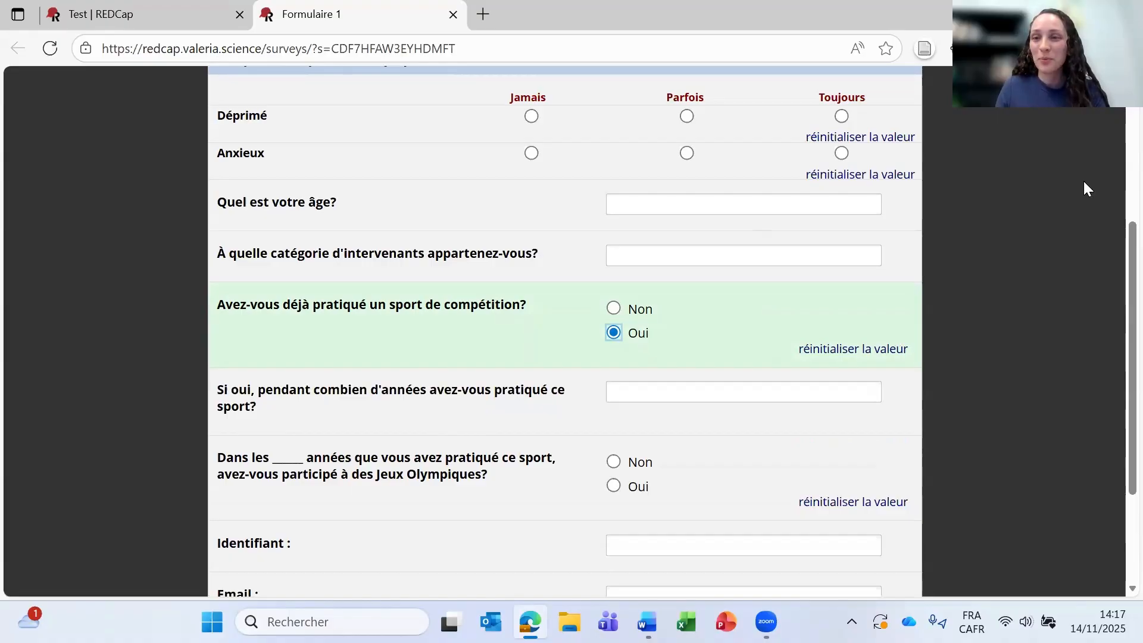
Step: Return to the Questionnaire sociodémographique in the online designer and move the age question below the categorie question
click(70, 11)
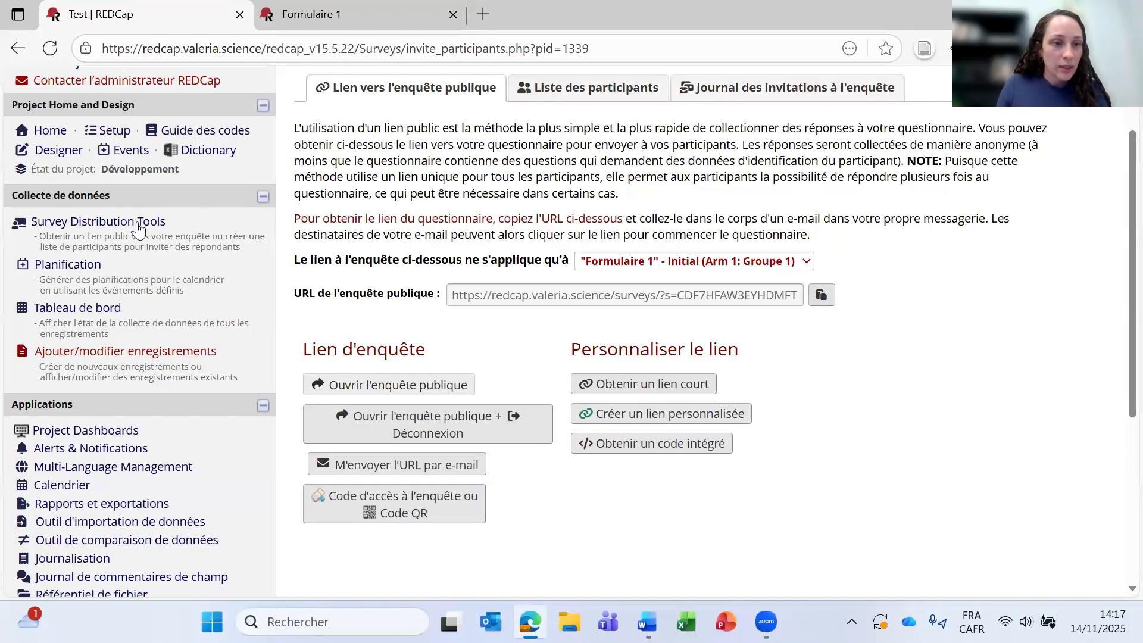
scroll(294, 214, up, 1)
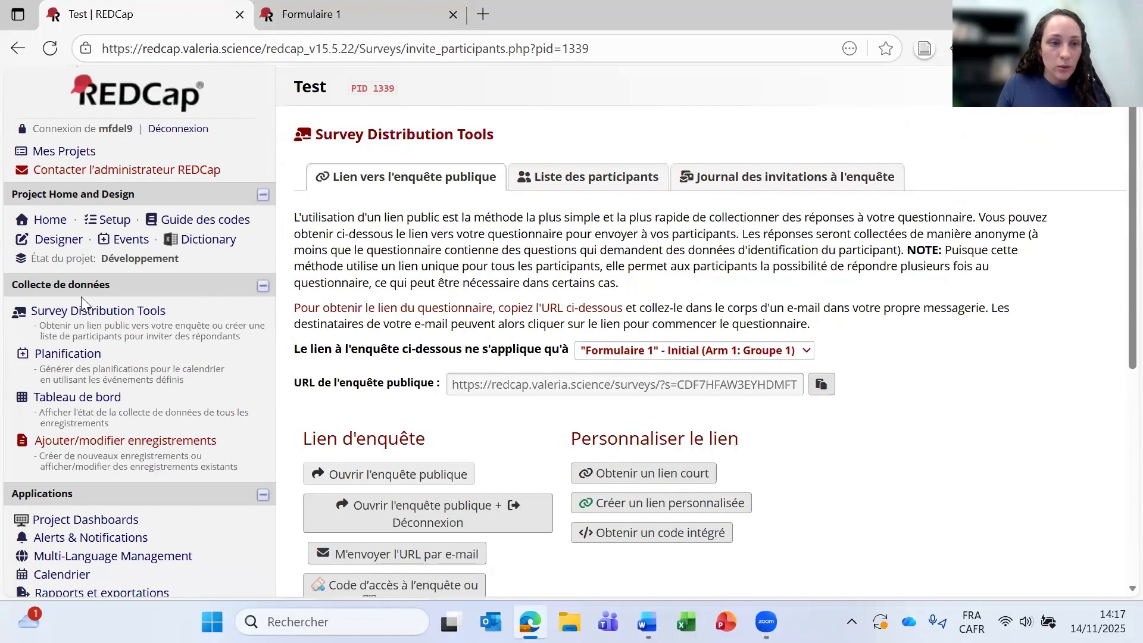
click(113, 221)
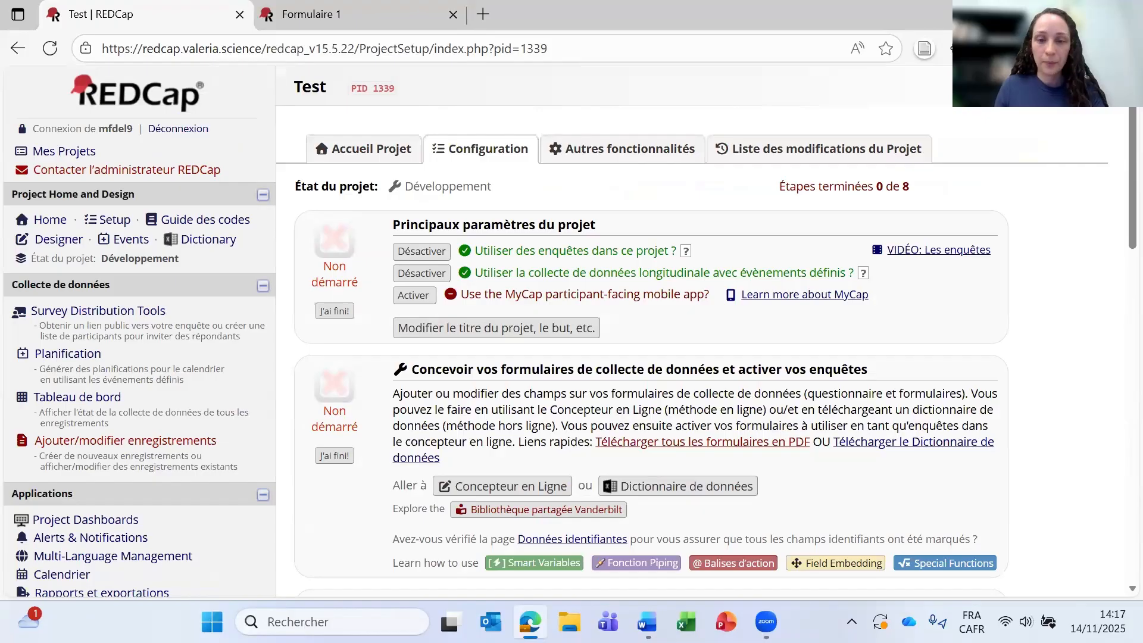
click(519, 486)
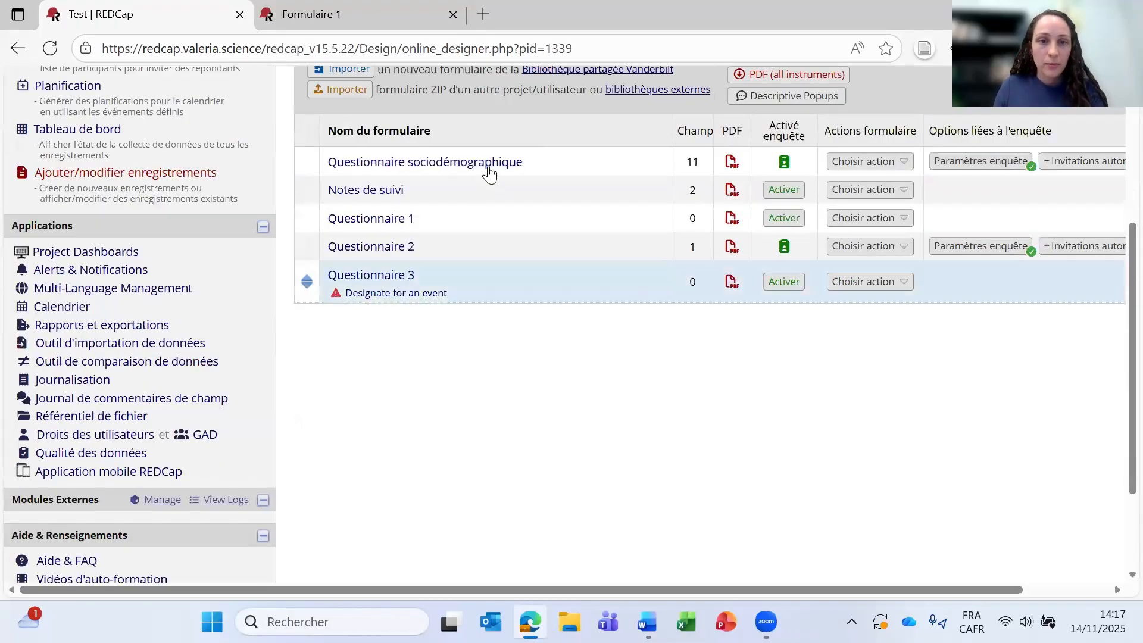
click(490, 172)
scroll(282, 383, down, 6)
scroll(500, 370, down, 3)
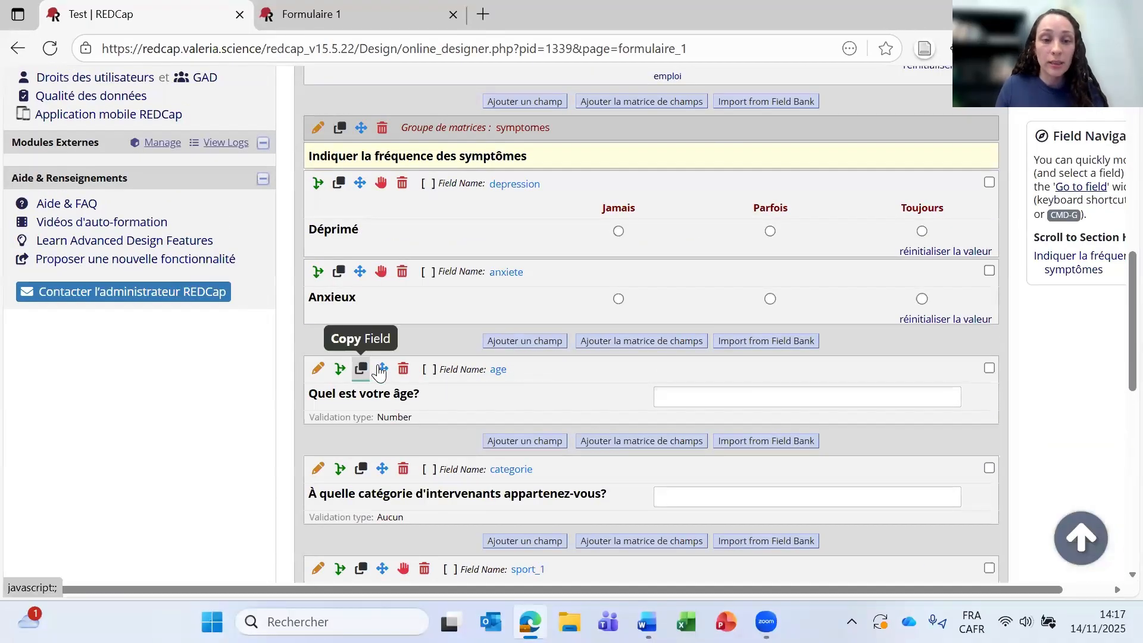
drag(383, 370, 406, 482)
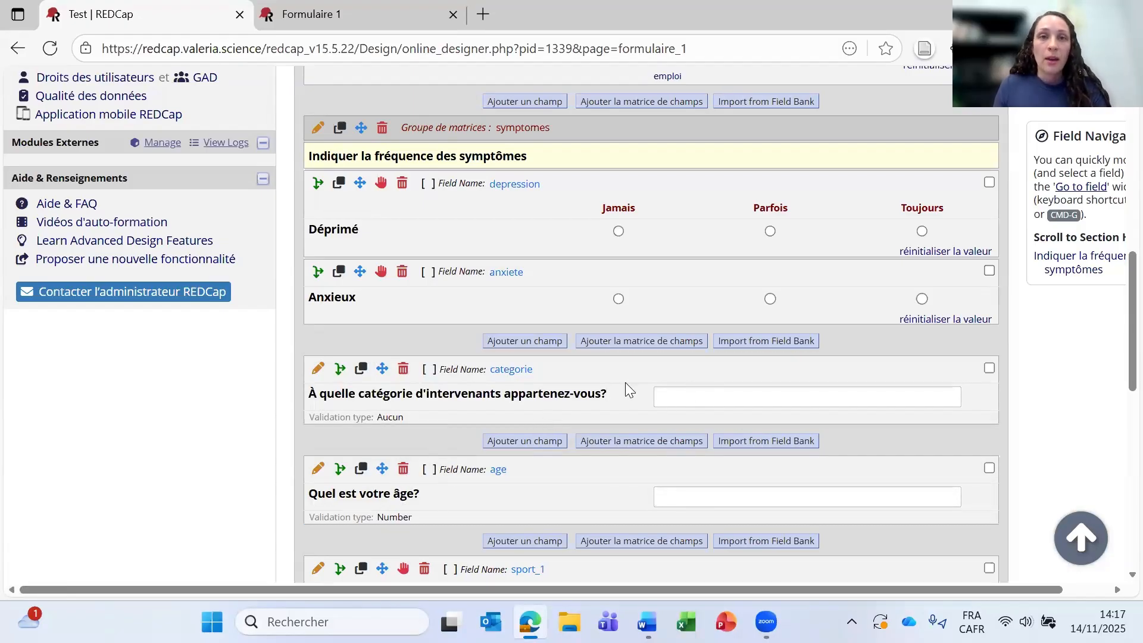
Step: Look over the sport questions, including the [sport_2] reference in the Olympic Games question, and open the public survey again
scroll(624, 375, down, 3)
scroll(627, 338, down, 3)
scroll(666, 363, down, 1)
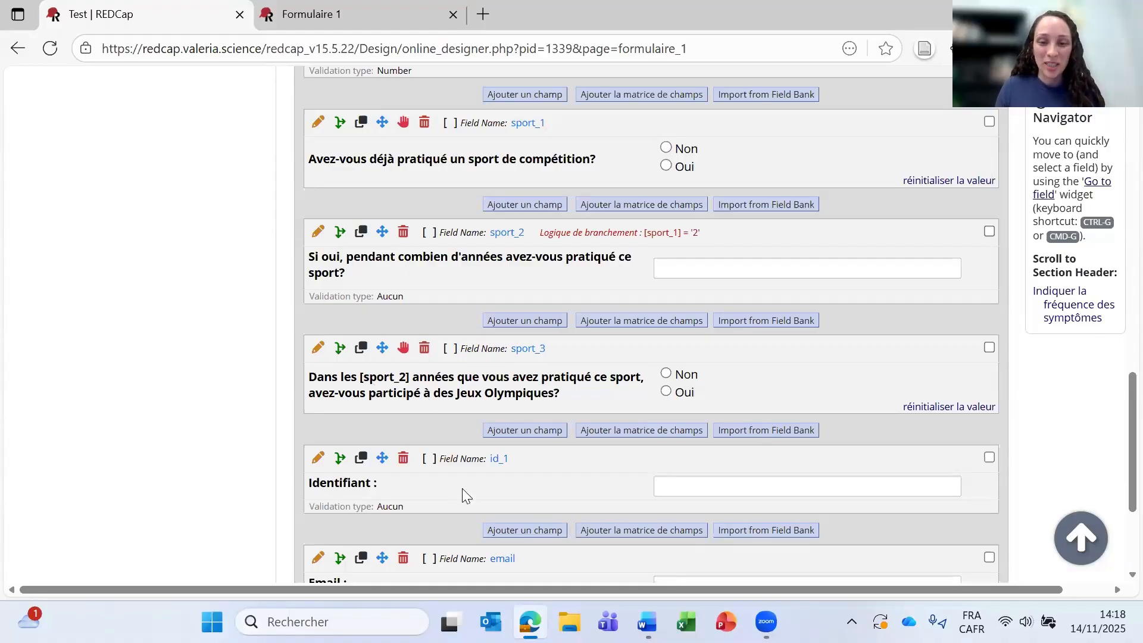
scroll(470, 492, up, 10)
scroll(537, 473, down, 3)
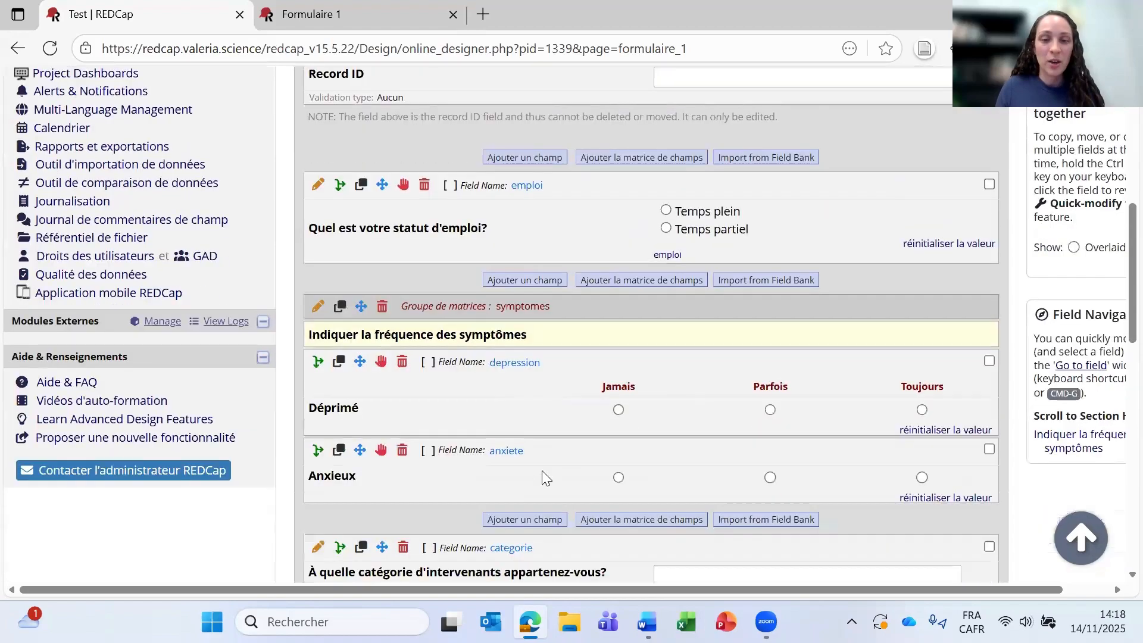
scroll(527, 459, up, 6)
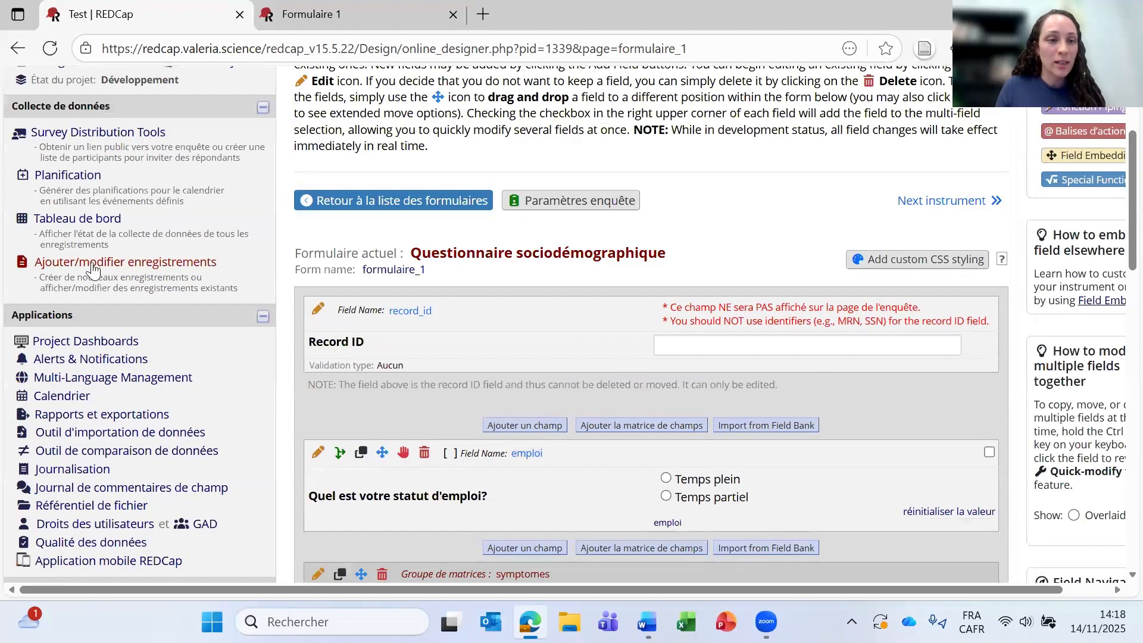
click(76, 132)
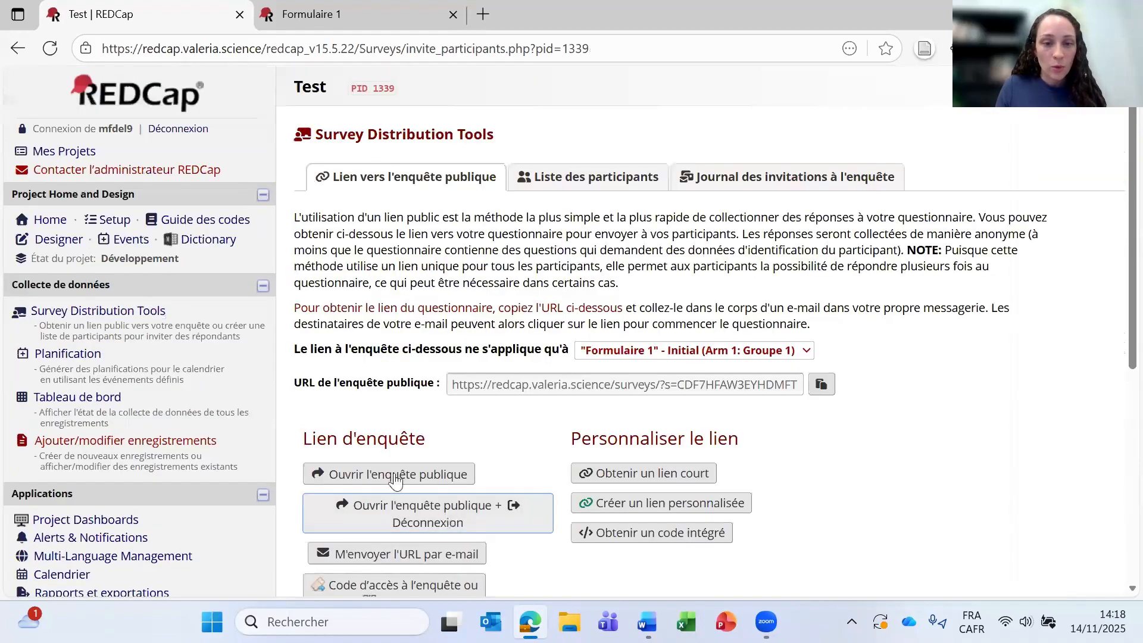
click(395, 472)
Step: Test the piped value in the survey by answering Oui to competitive sport and entering 13 years of practice
scroll(655, 342, down, 10)
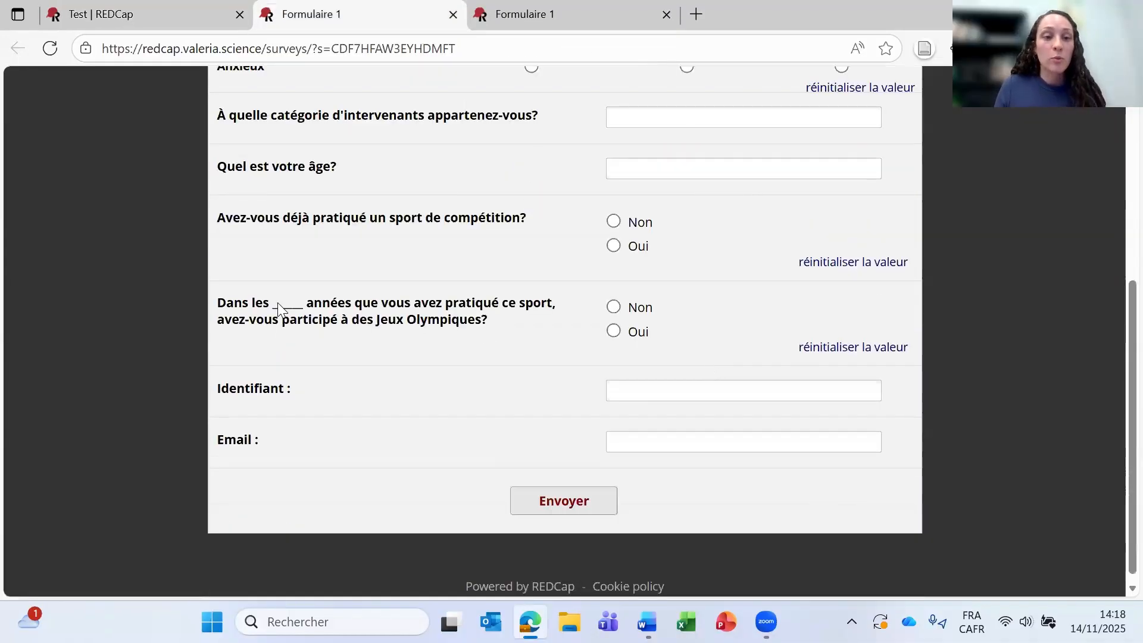
click(616, 246)
key(Tab)
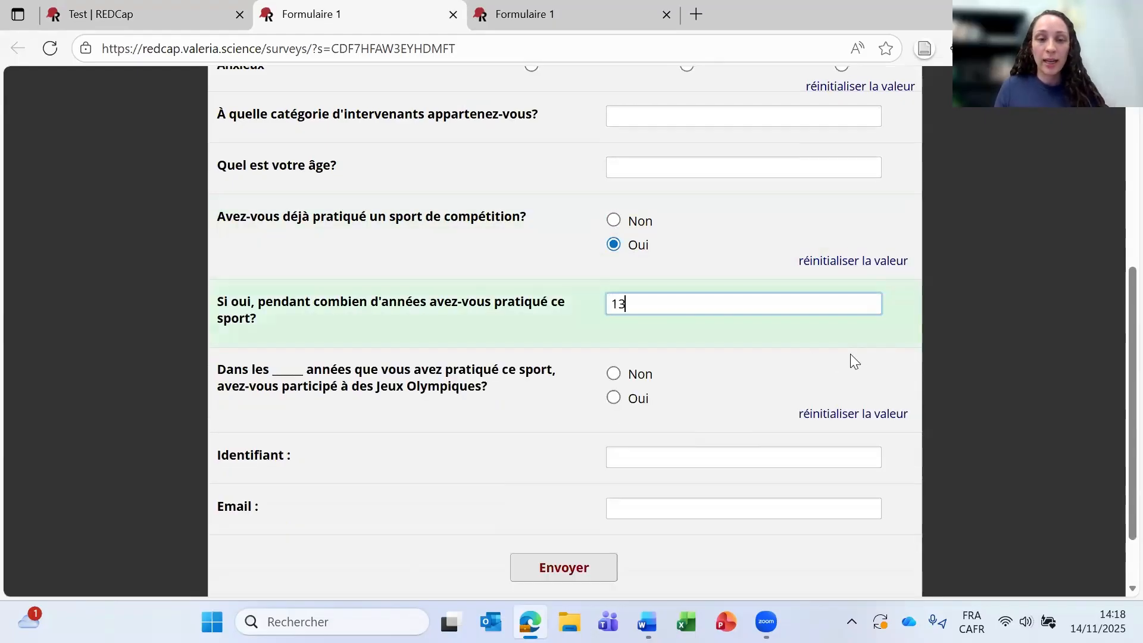
click(661, 458)
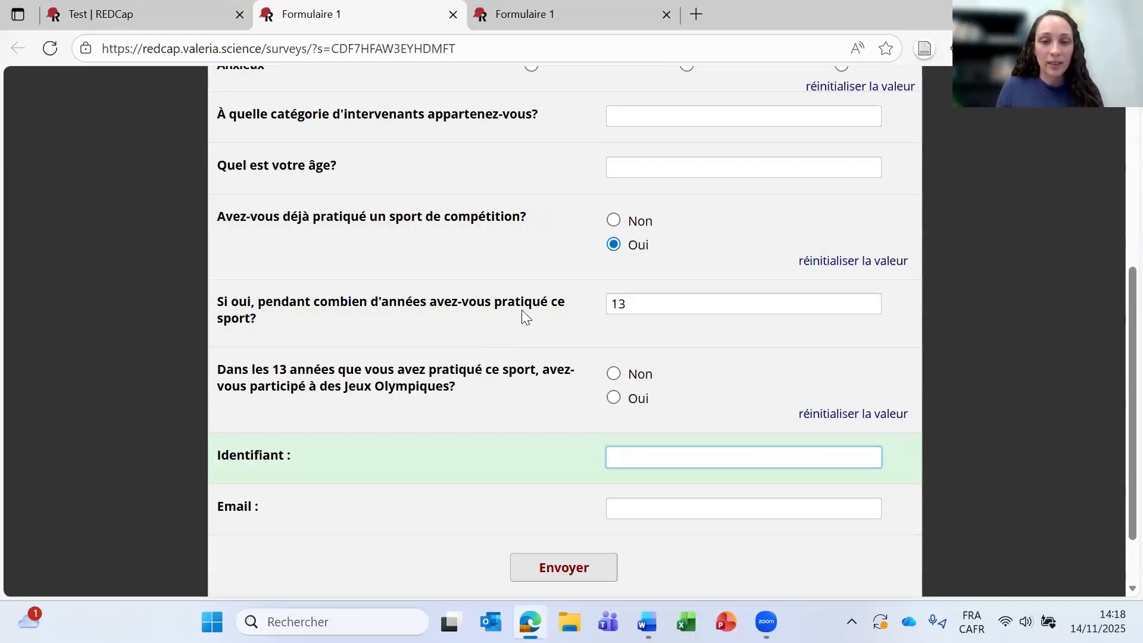
Step: Return to the REDCap project and open its codebook to look over the forms and events tables
click(93, 13)
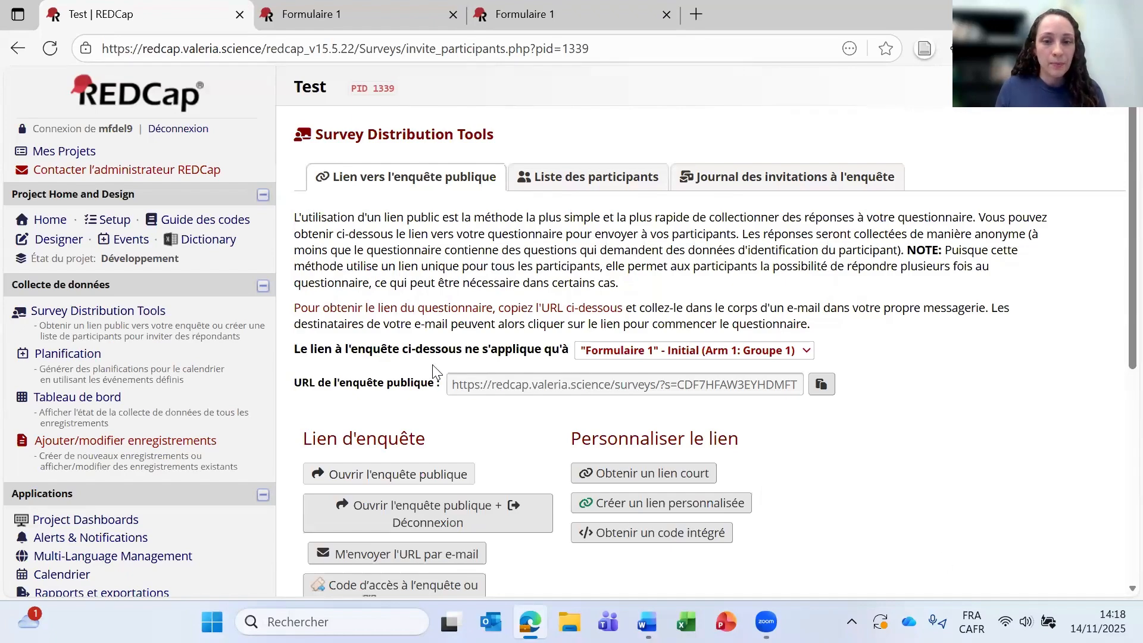
click(209, 239)
click(219, 223)
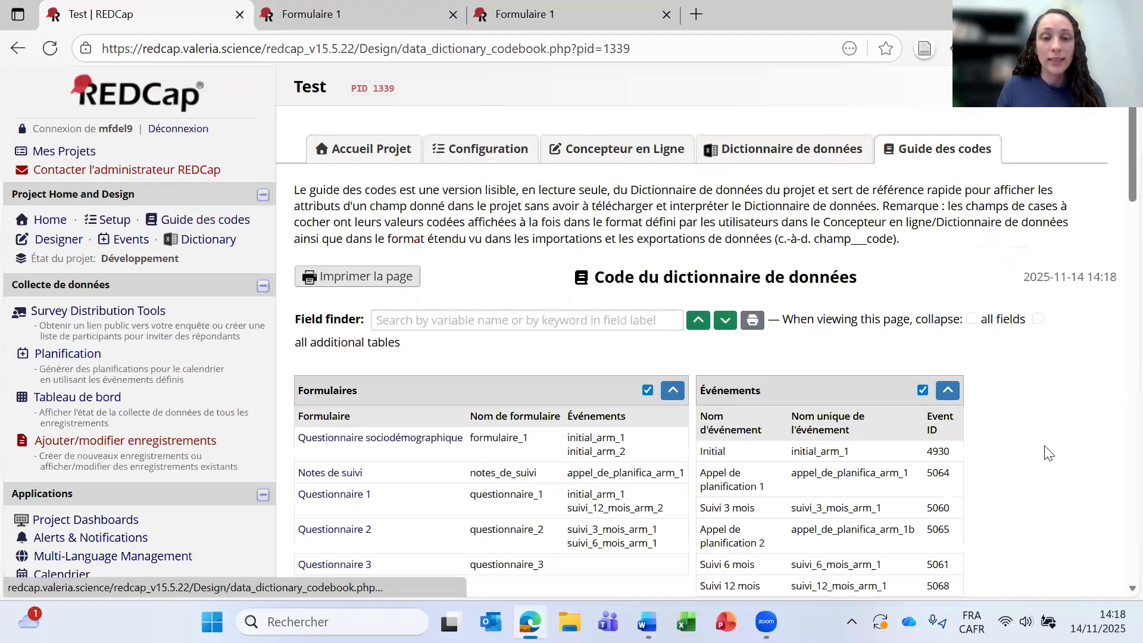
scroll(1012, 429, down, 8)
scroll(988, 411, up, 8)
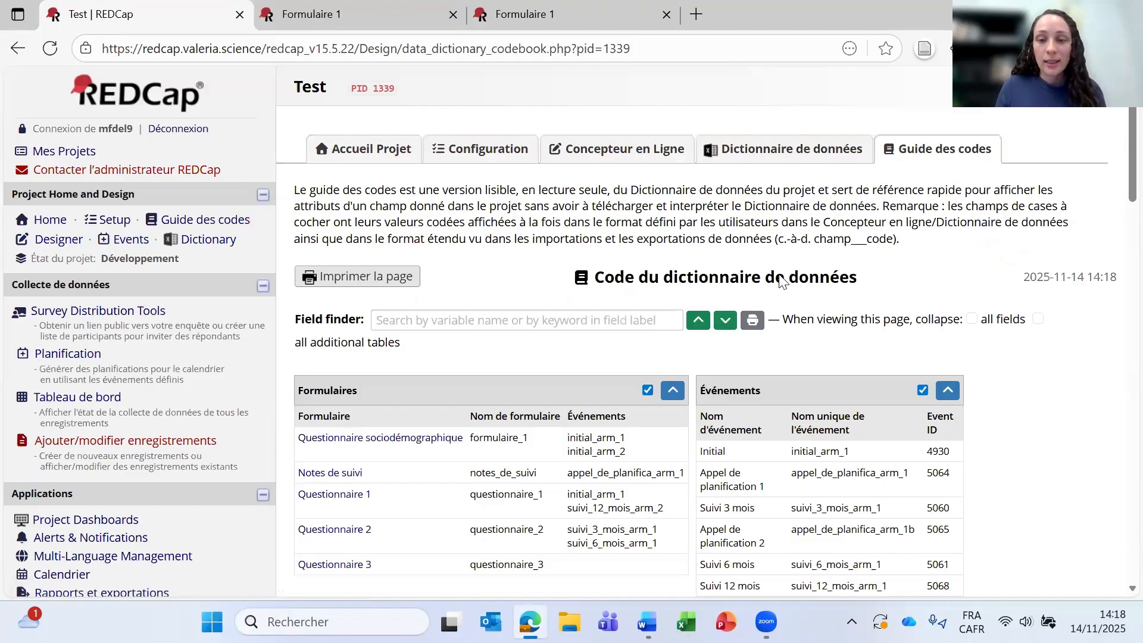
Step: Open the emploi field's editor from the codebook's variable table and close it without changes
scroll(807, 309, down, 10)
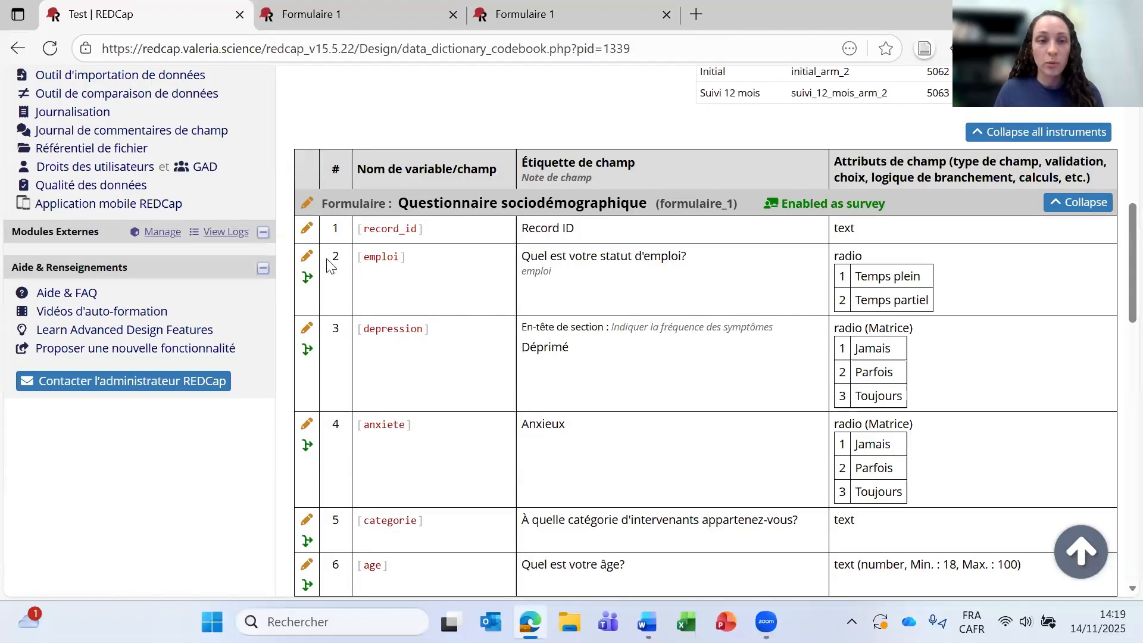
click(307, 258)
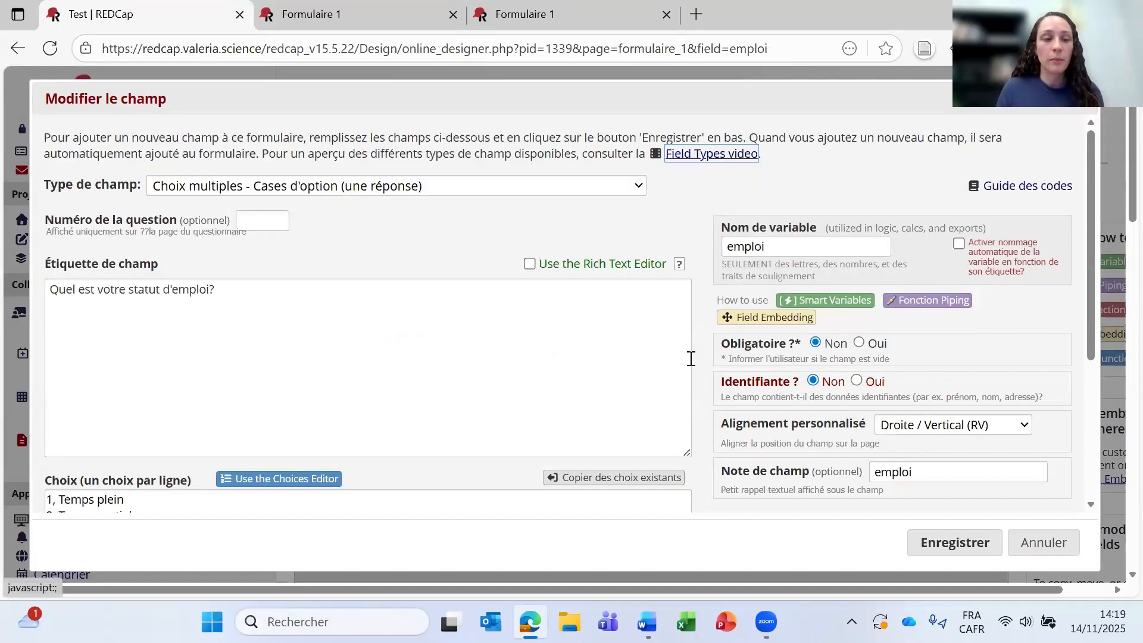
click(1085, 99)
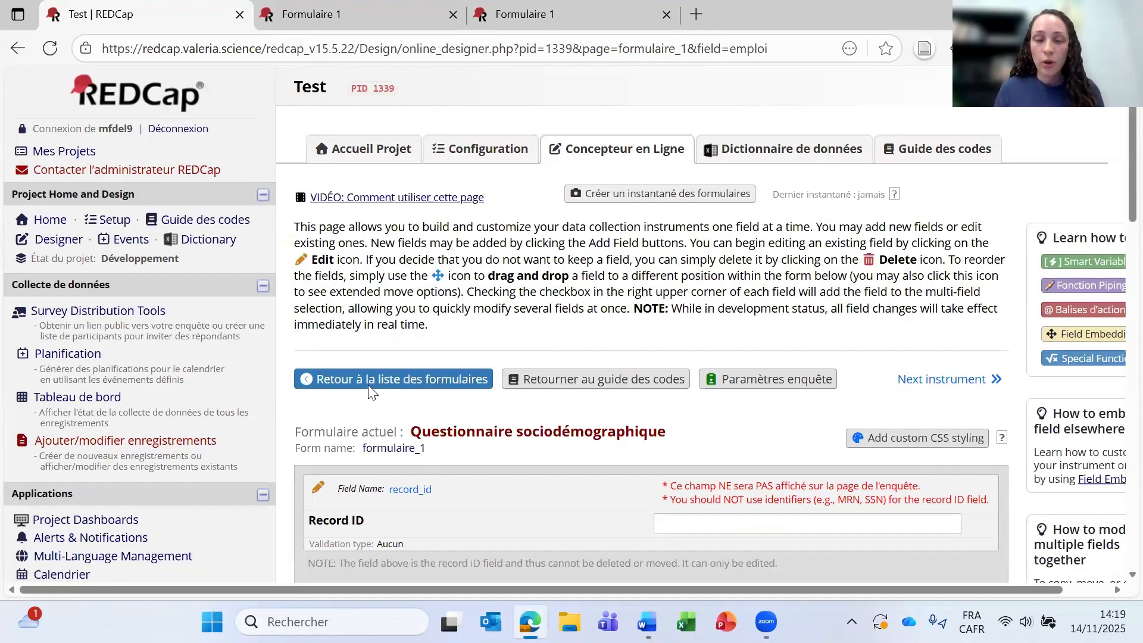
Step: Go back to the project configuration and open the online designer's list of data collection forms
click(485, 151)
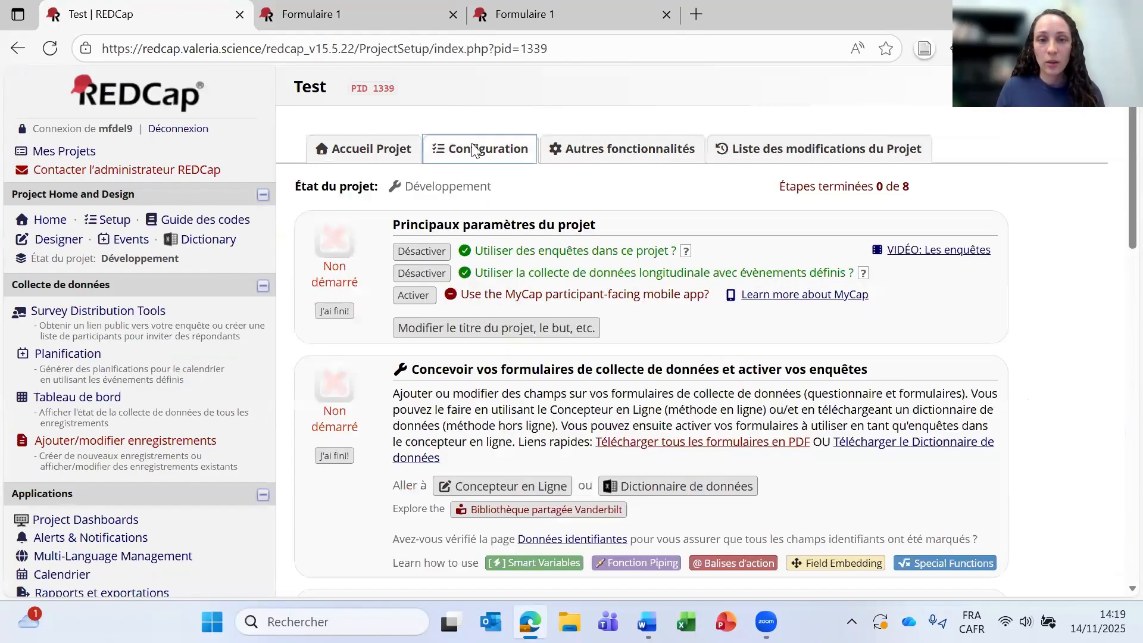
scroll(517, 373, down, 1)
scroll(516, 373, down, 2)
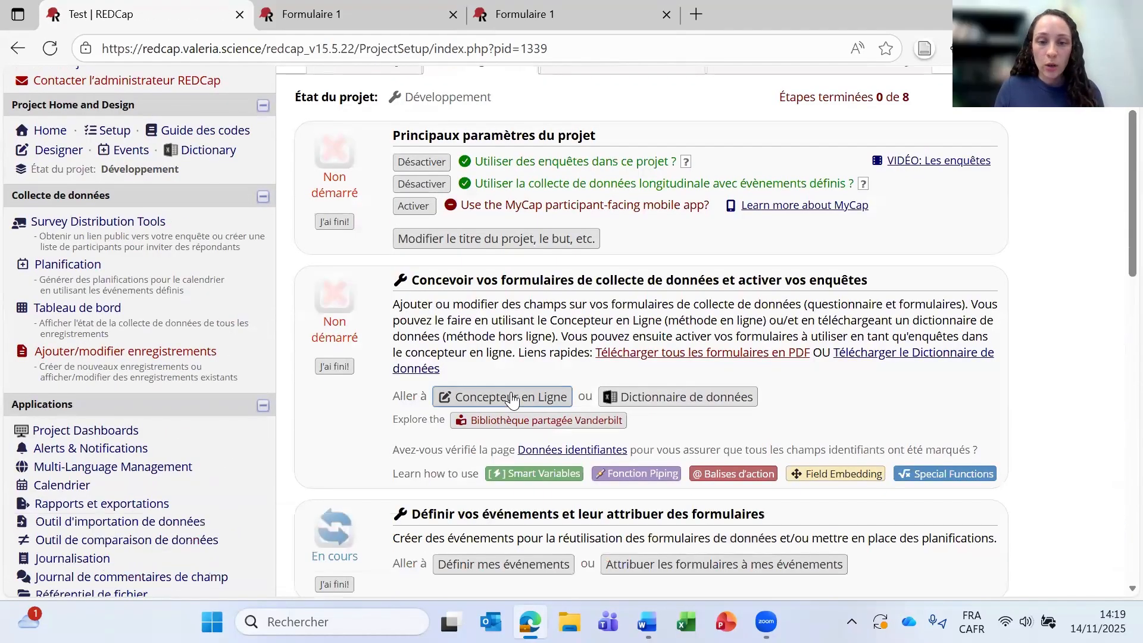
click(510, 397)
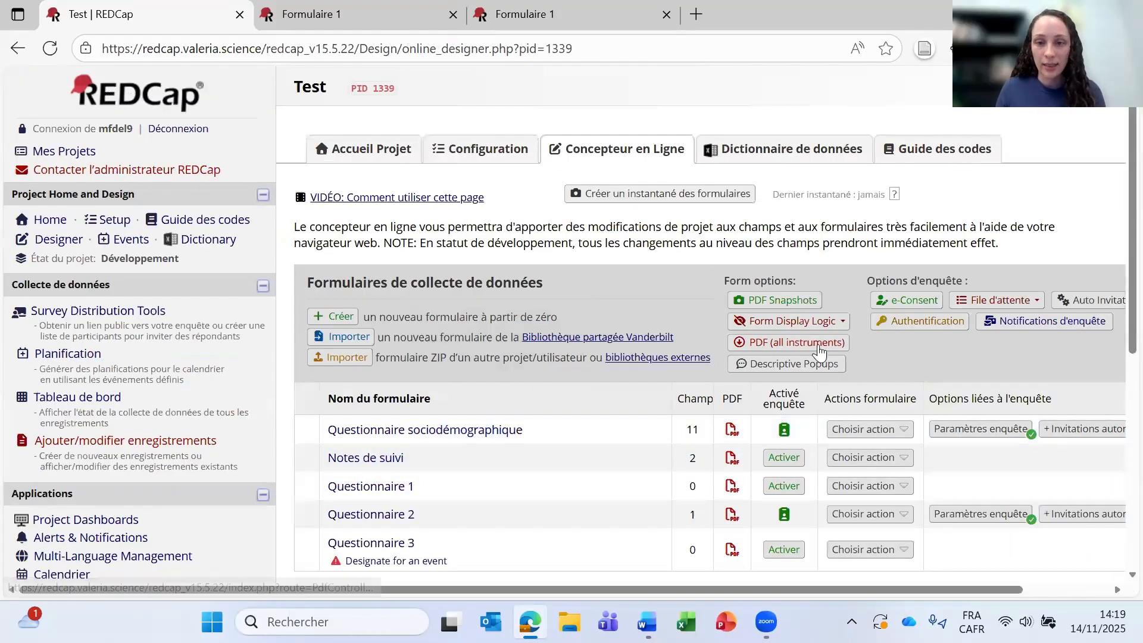
Step: Return to the project's configuration page by way of its home page and check the setting that enables surveys
click(374, 150)
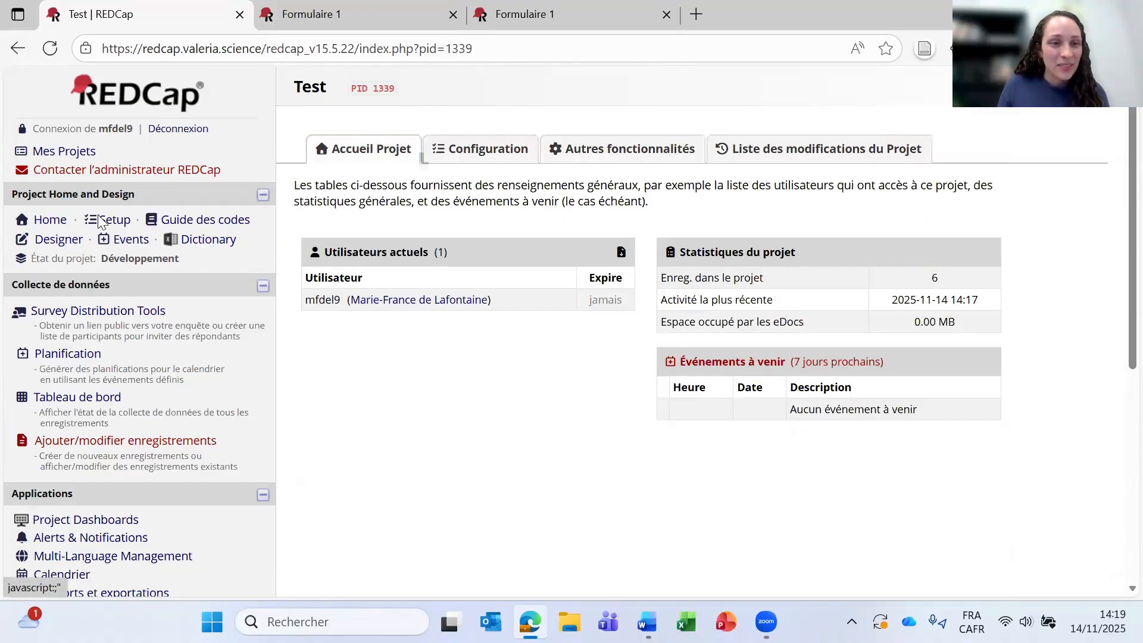
click(477, 150)
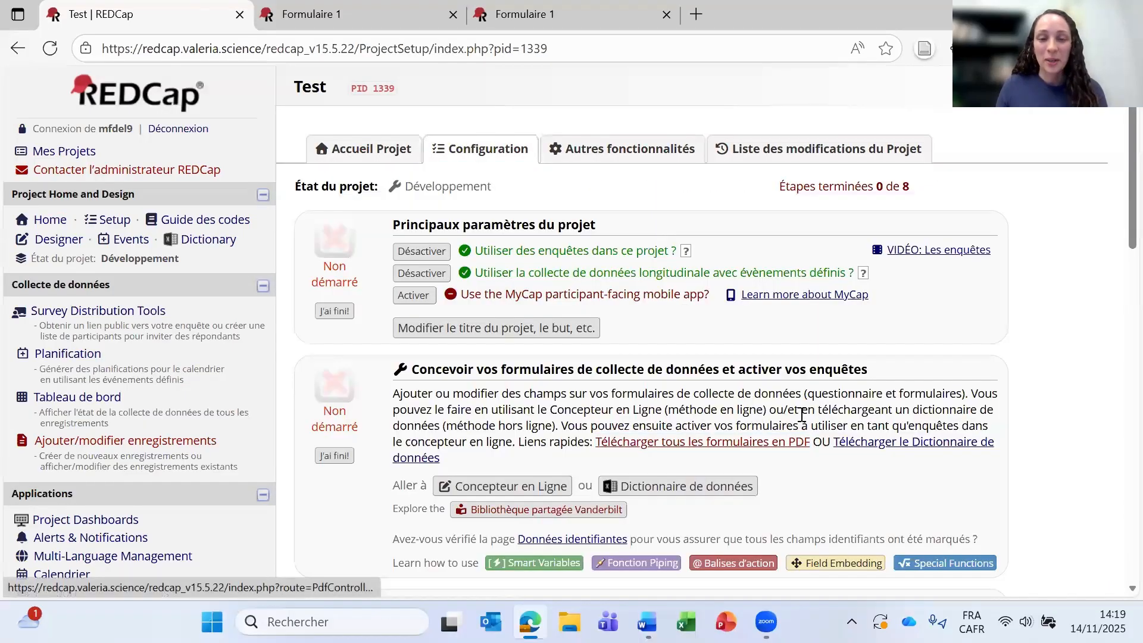
drag(475, 251, 677, 251)
click(692, 342)
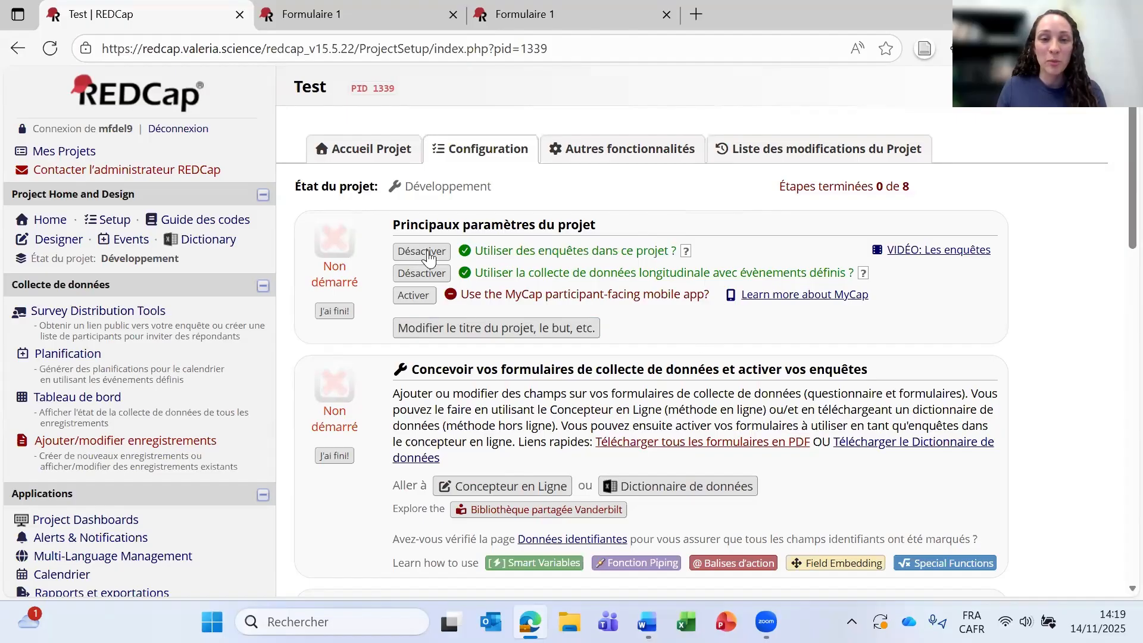
Step: Open the online designer's form list and start activating Notes de suivi as a survey to reach its survey settings
click(524, 492)
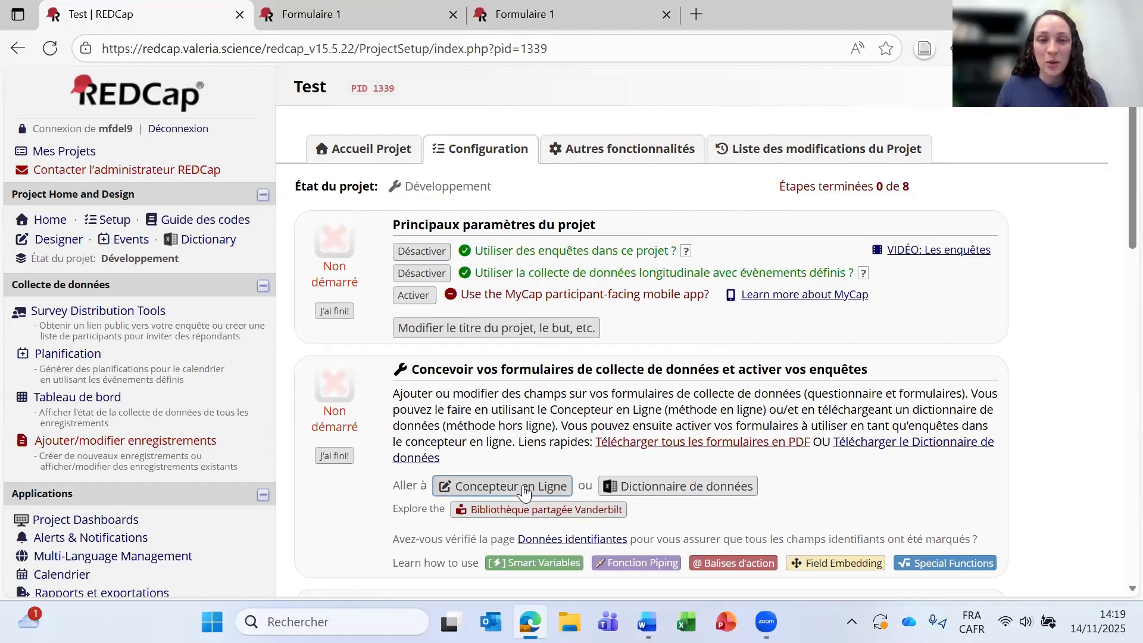
scroll(1013, 453, down, 2)
scroll(1030, 441, down, 1)
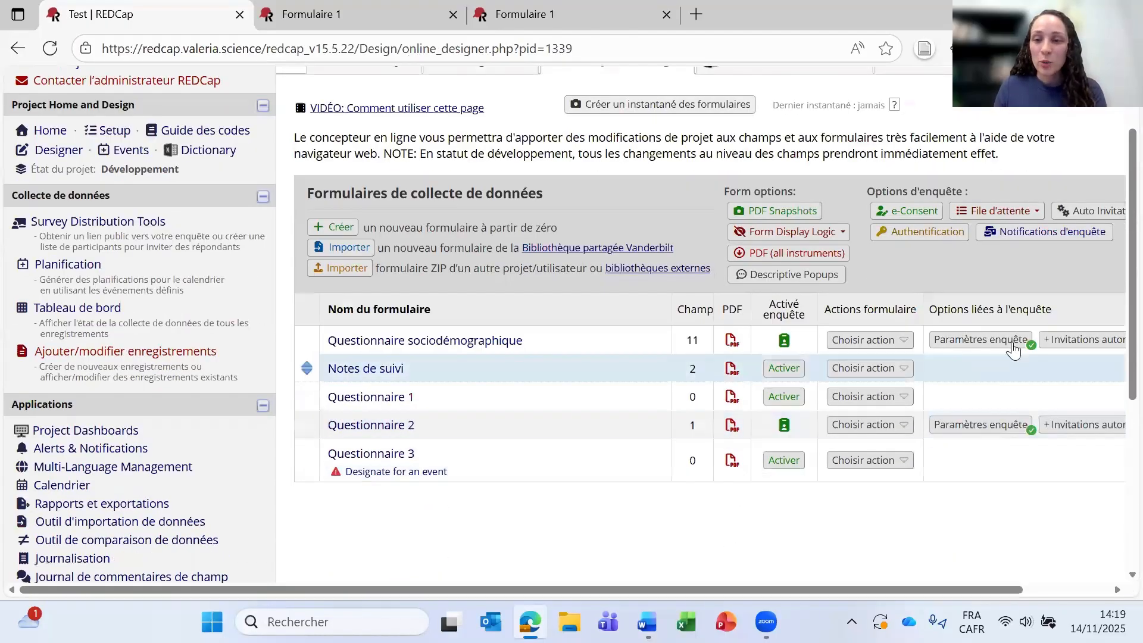
click(785, 366)
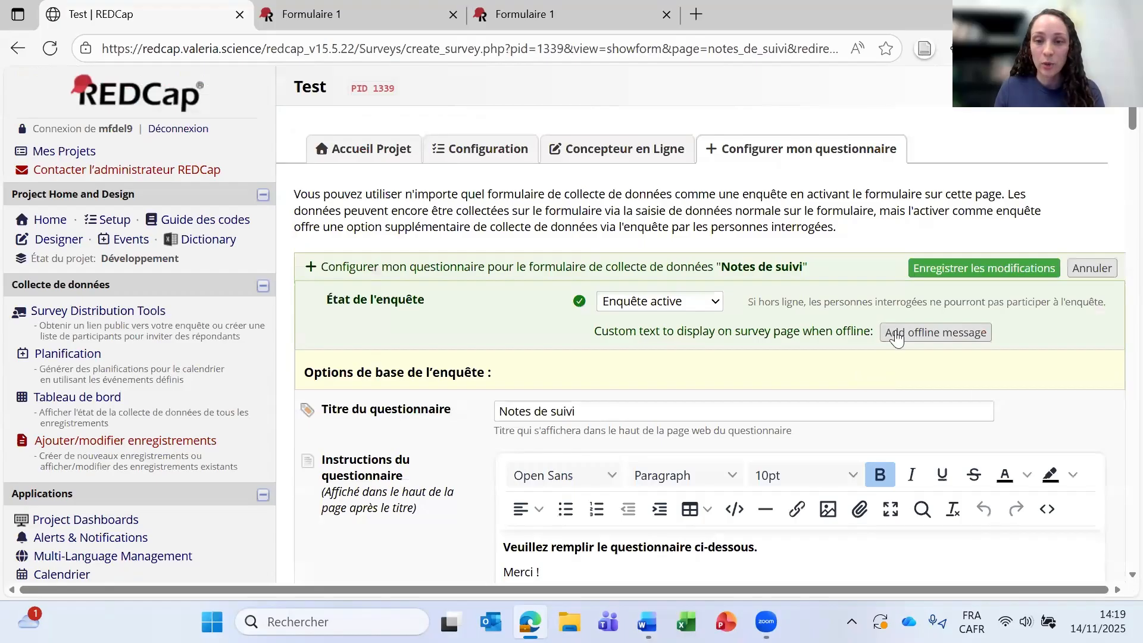
Step: Review the survey's status, title and instructions, along with its width, logo, button style and text design options
scroll(965, 402, down, 2)
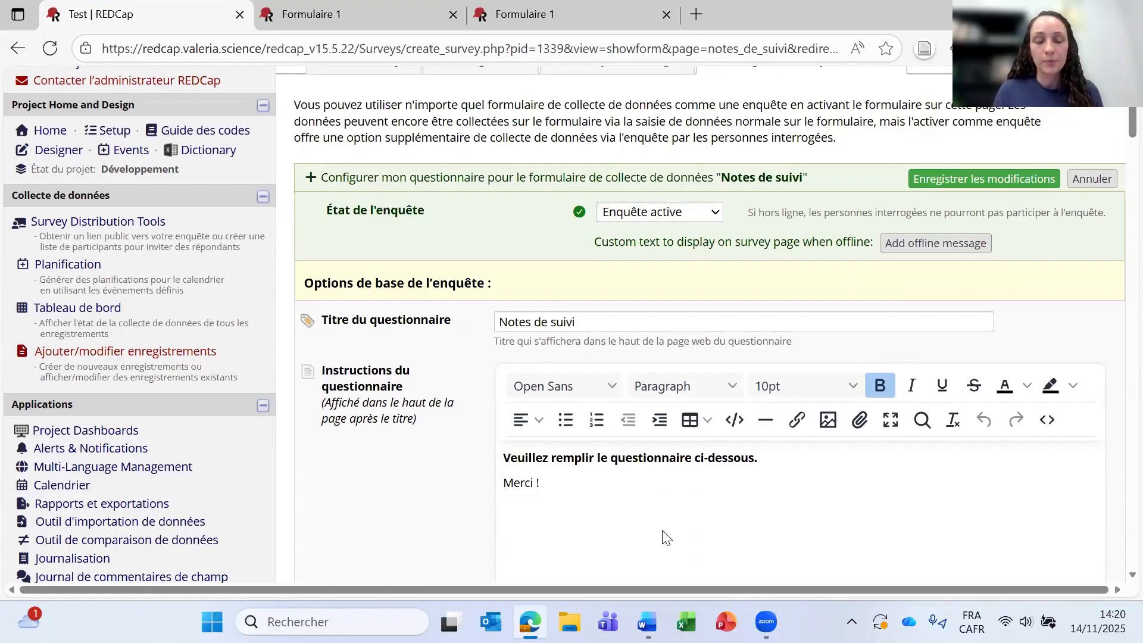
scroll(667, 533, down, 1)
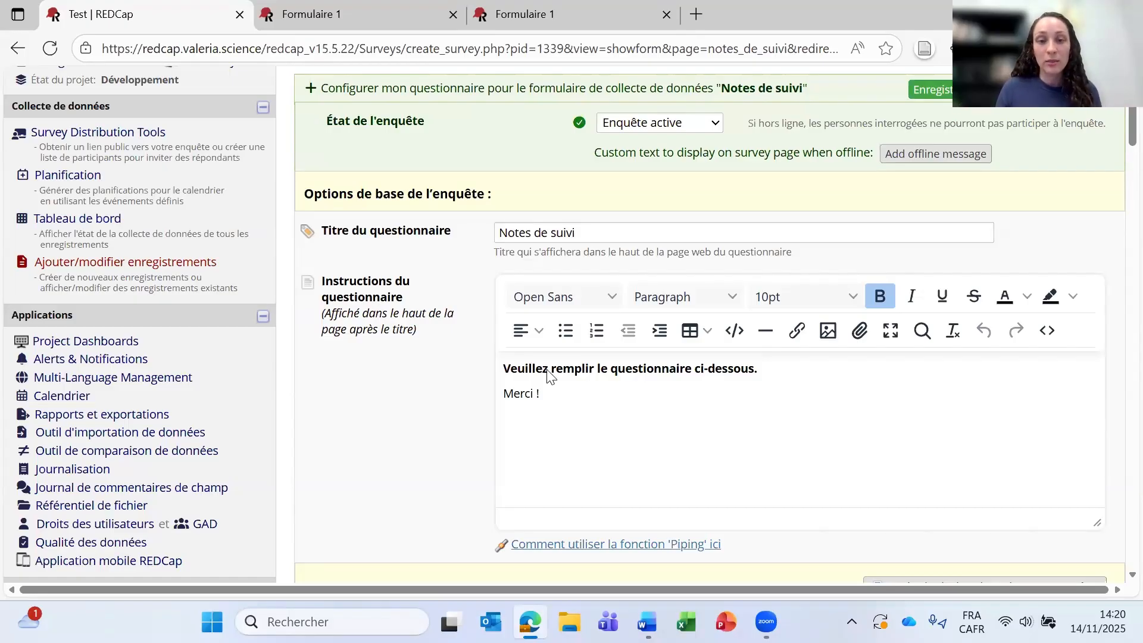
click(611, 416)
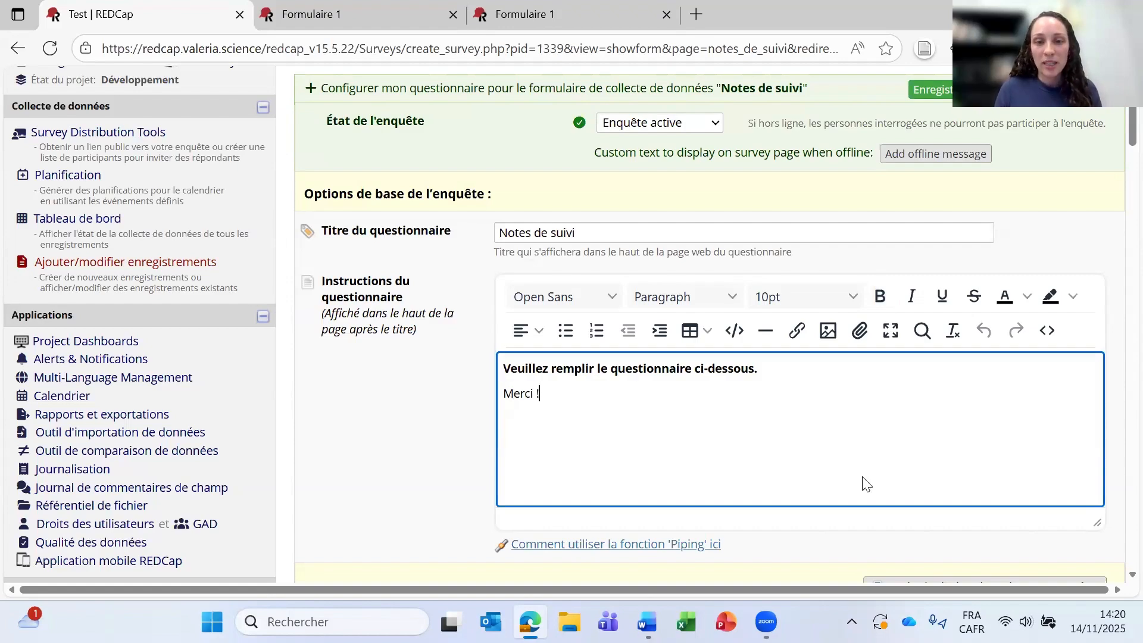
scroll(851, 417, down, 3)
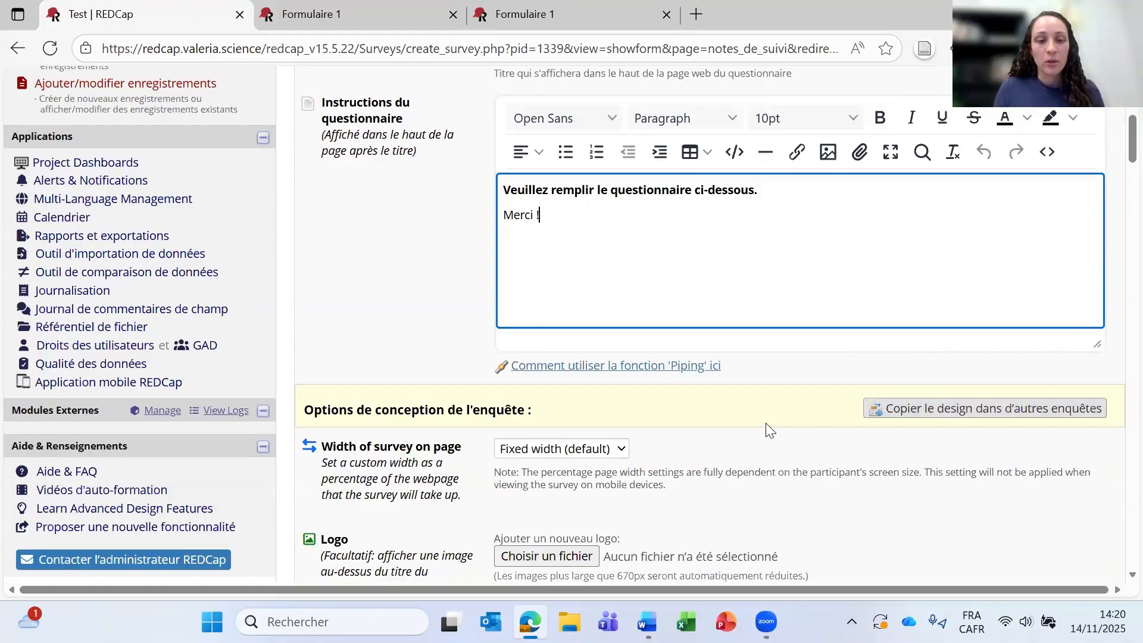
scroll(766, 424, down, 2)
scroll(741, 435, down, 2)
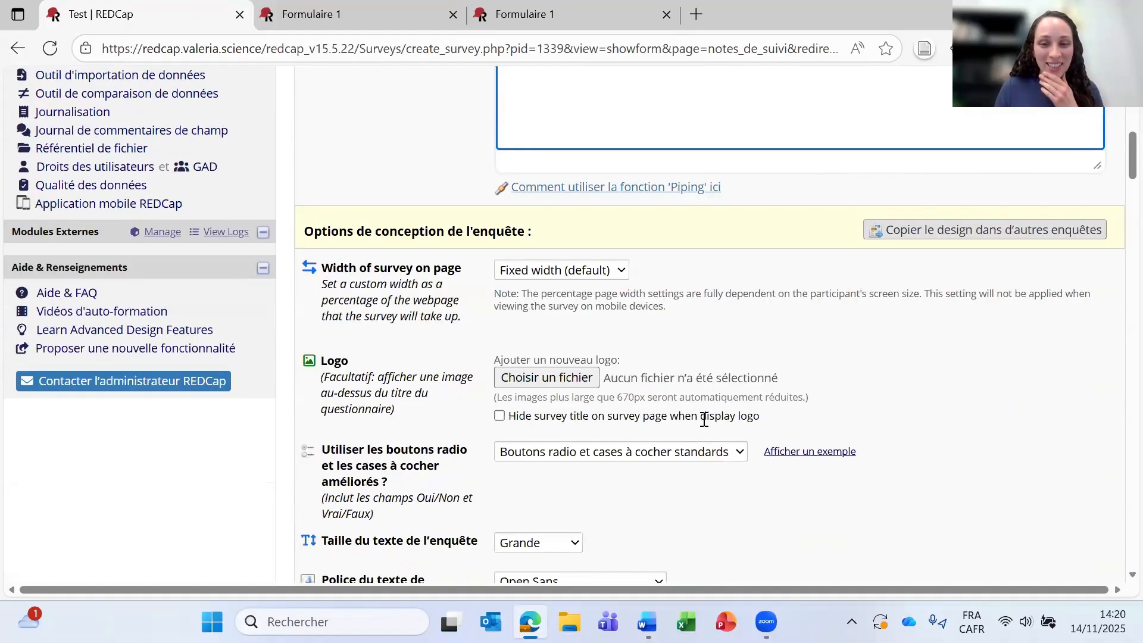
scroll(739, 426, down, 2)
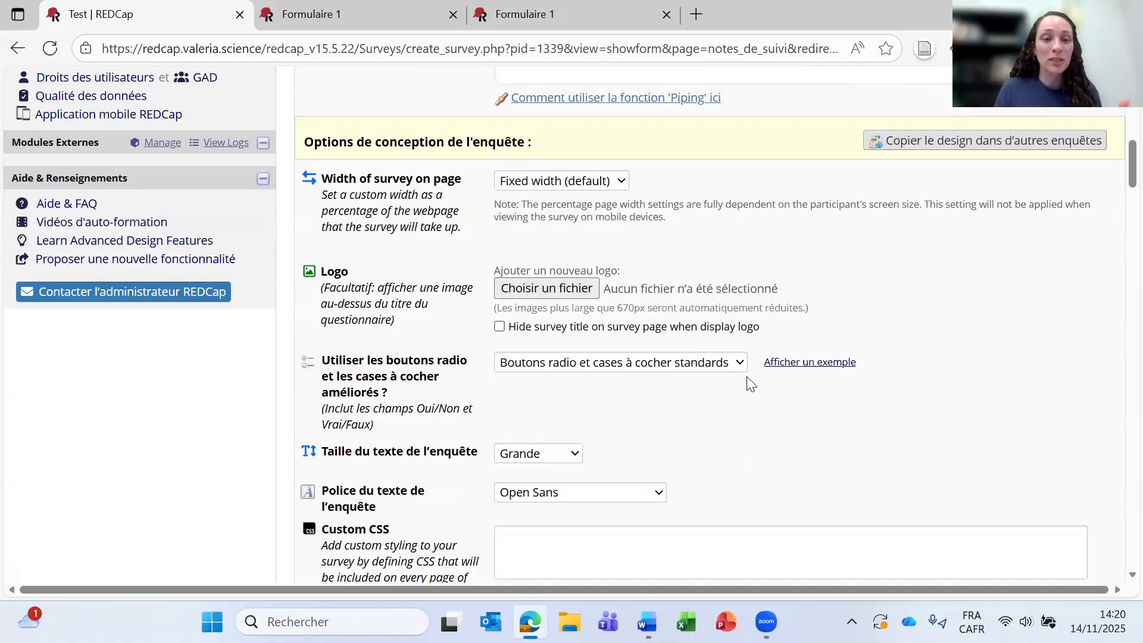
scroll(748, 383, down, 2)
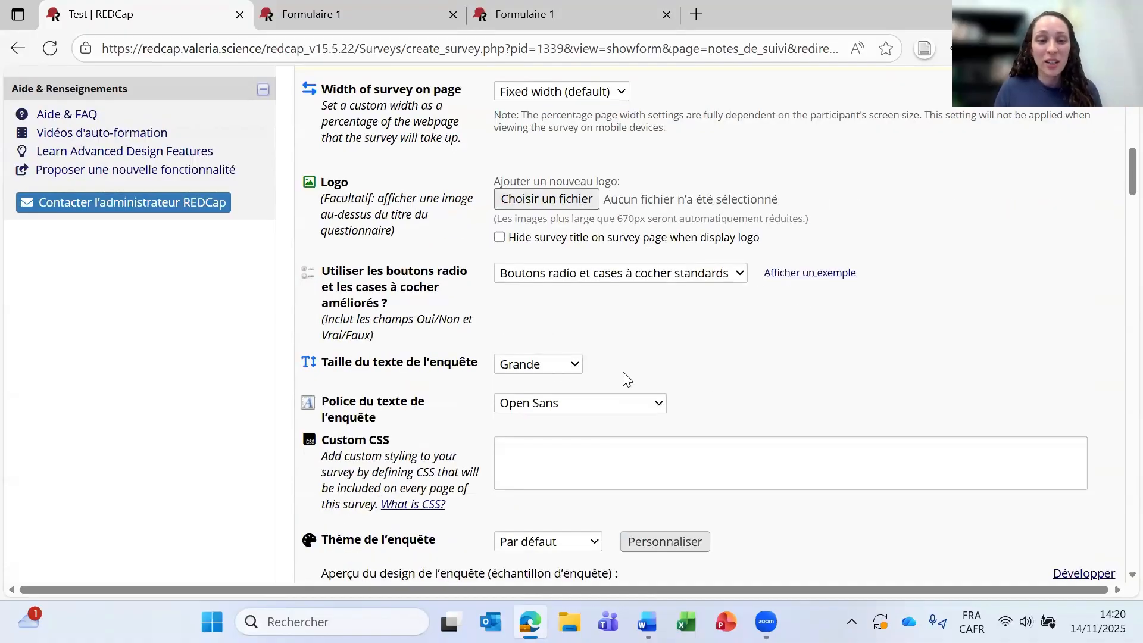
Step: Examine the survey's theme and customization settings, including question numbering, pagination, PDF download, required-field text and submit buttons
scroll(727, 367, down, 6)
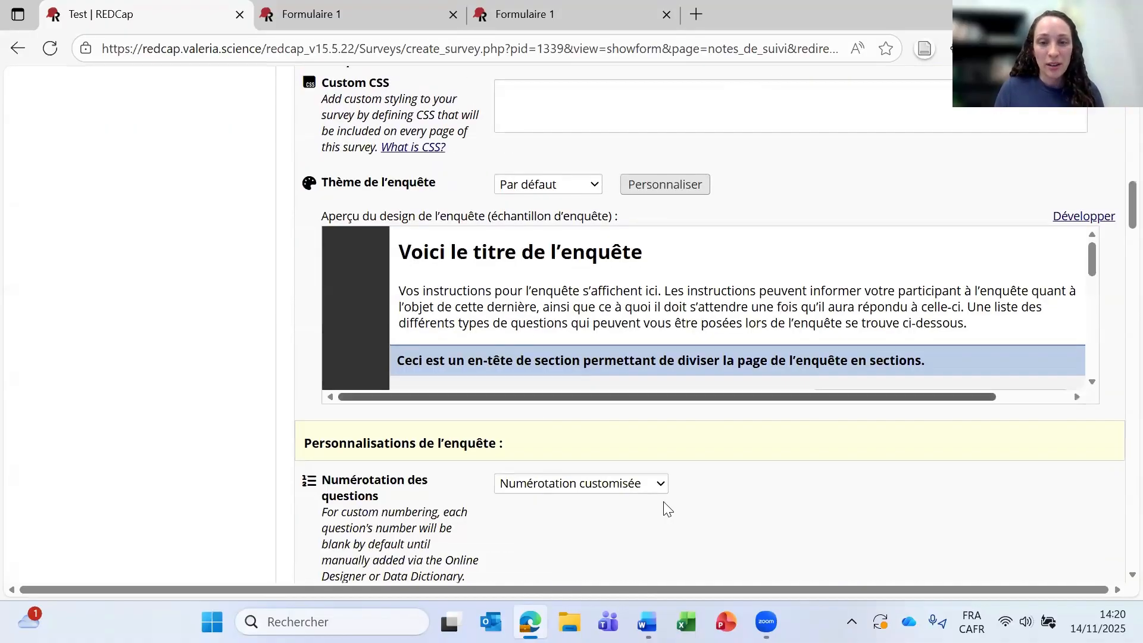
scroll(755, 515, down, 6)
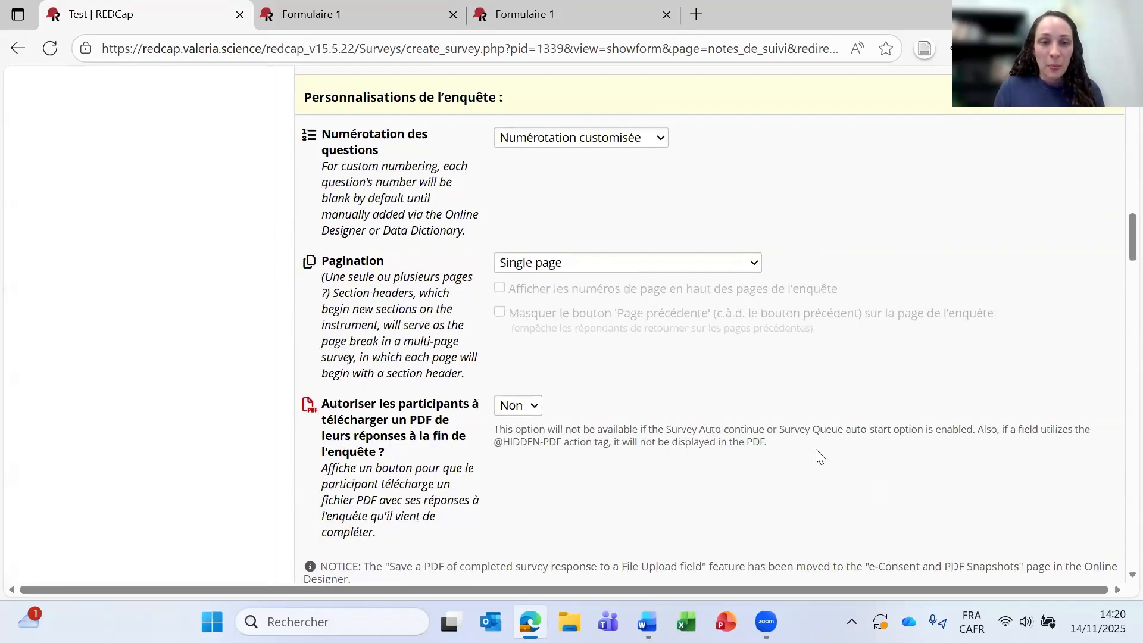
scroll(774, 387, down, 2)
scroll(766, 375, down, 6)
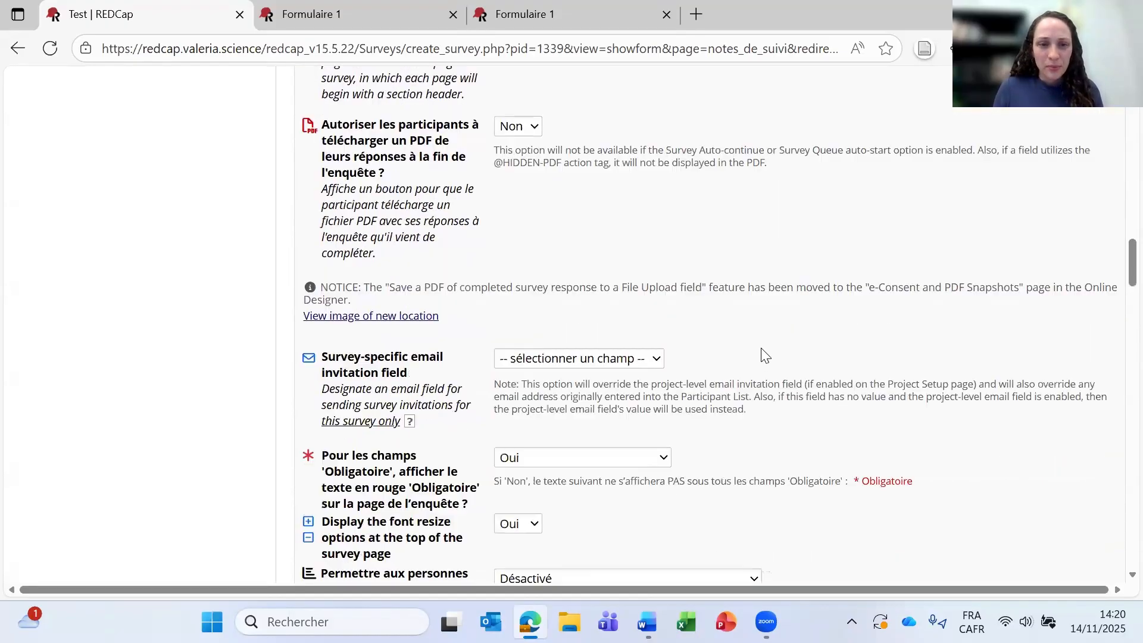
scroll(755, 366, down, 2)
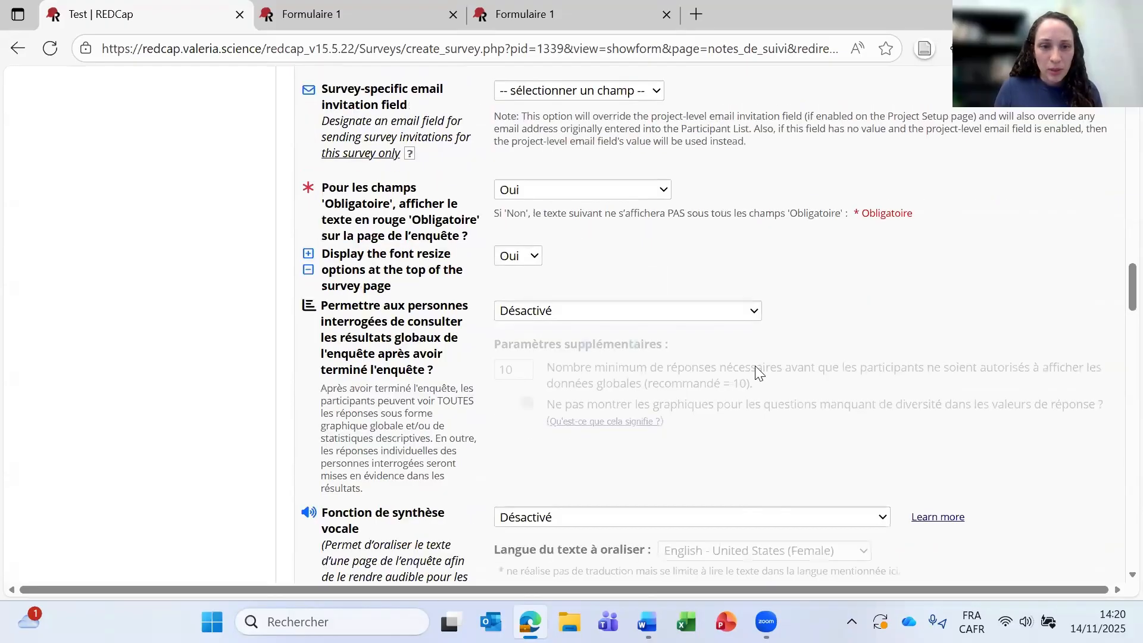
scroll(756, 364, down, 2)
scroll(768, 364, down, 11)
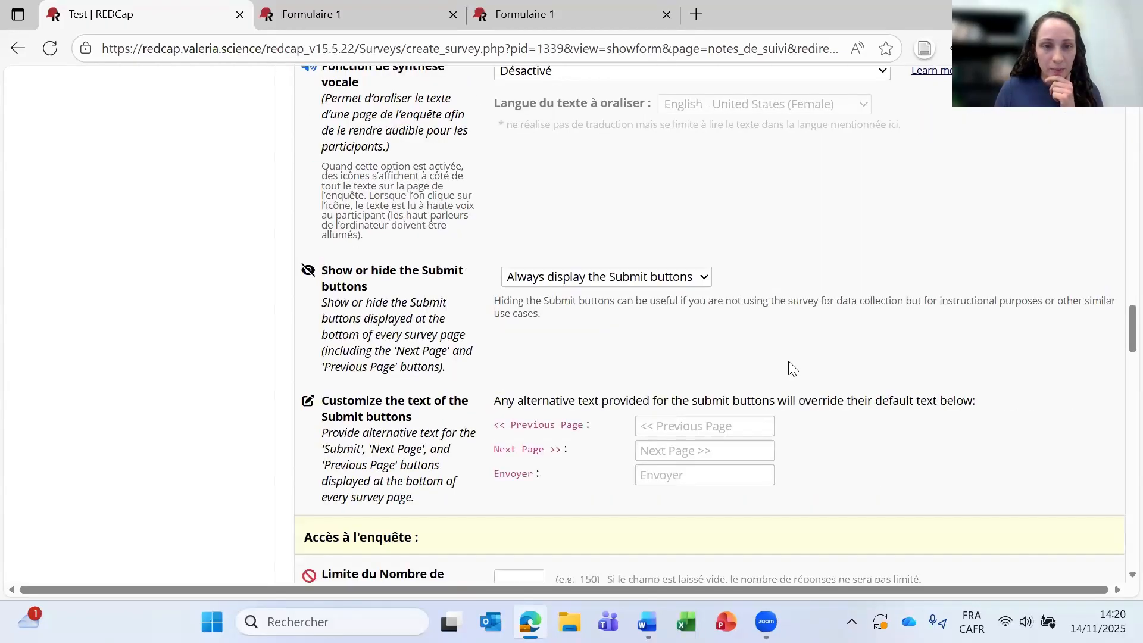
scroll(825, 322, down, 3)
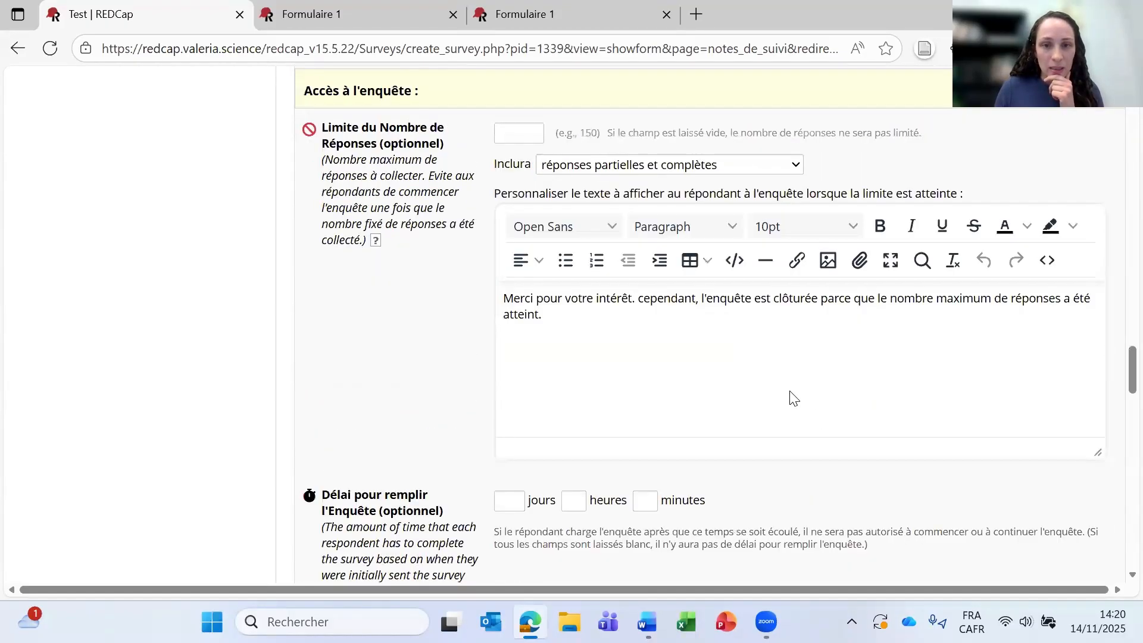
Step: Examine the survey access settings: response limit, completion time limit, expiration and the Save & Return Later option
click(536, 134)
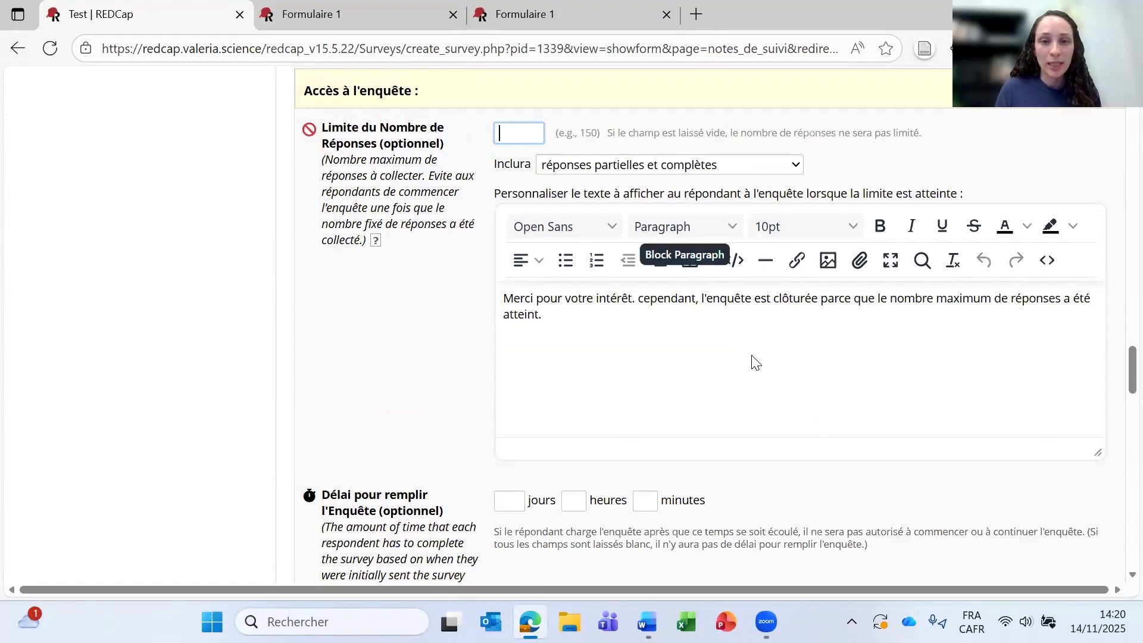
scroll(760, 357, down, 6)
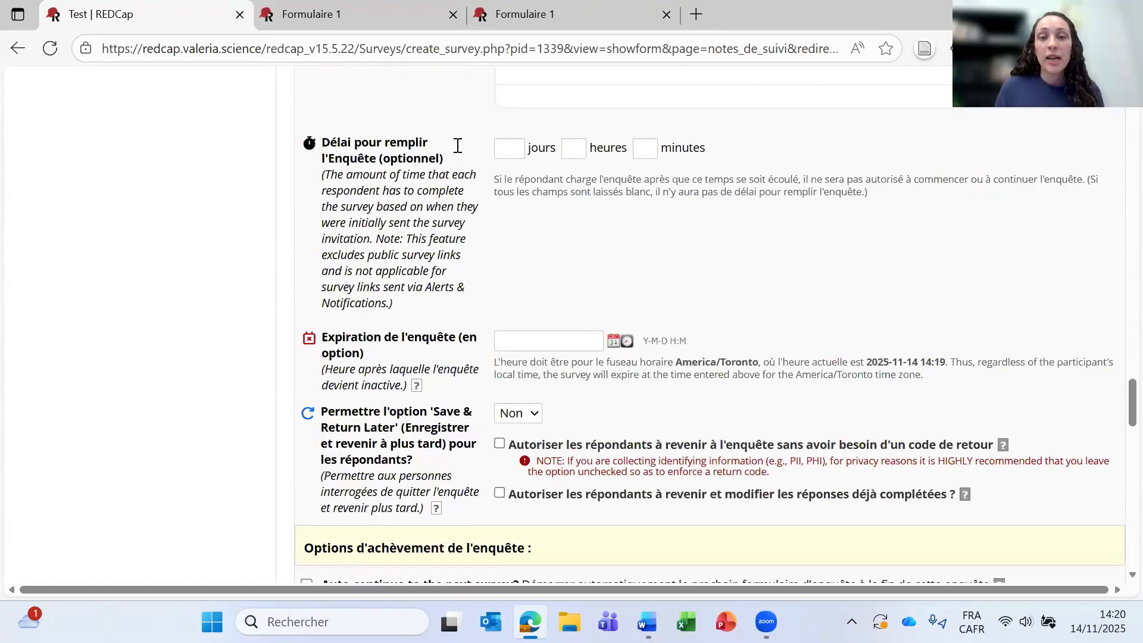
scroll(662, 170, down, 1)
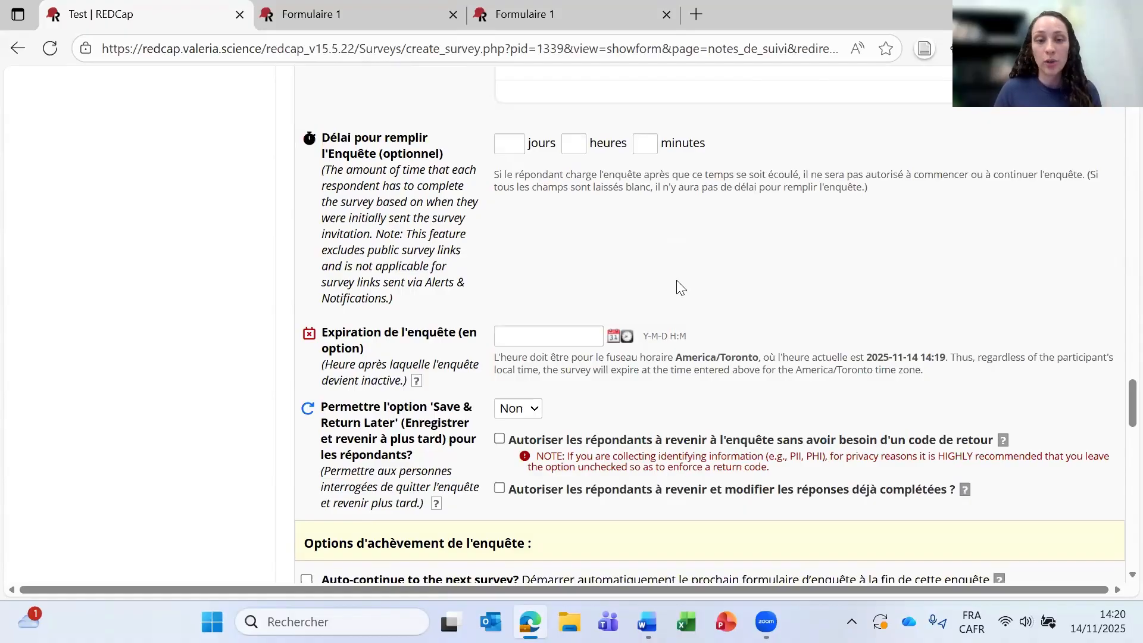
scroll(560, 409, down, 2)
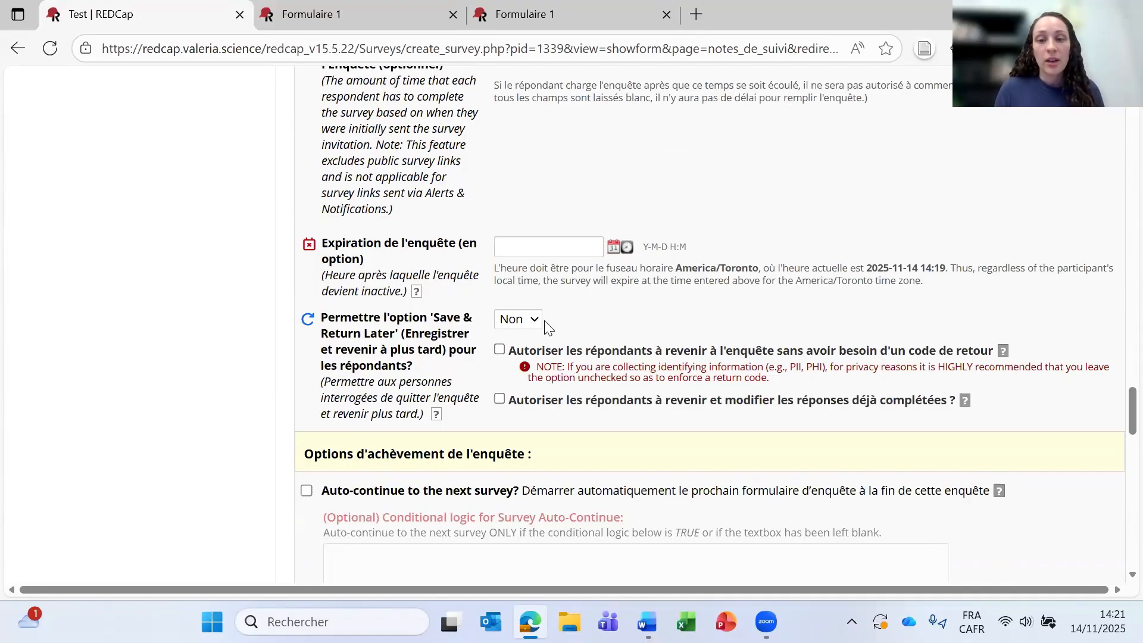
scroll(575, 331, down, 2)
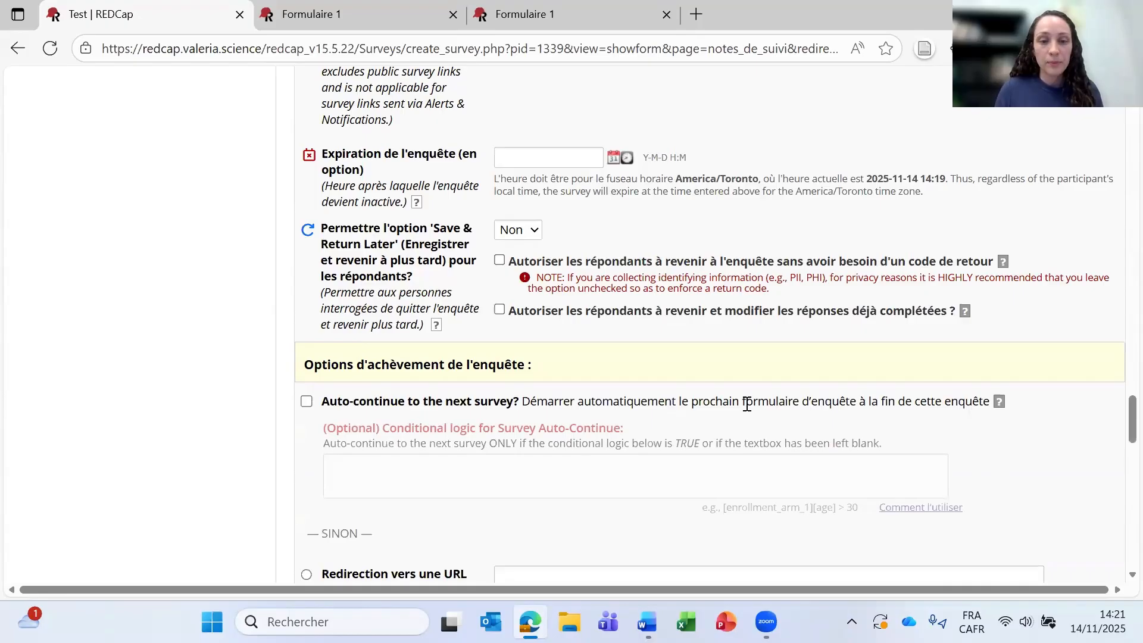
scroll(403, 385, down, 2)
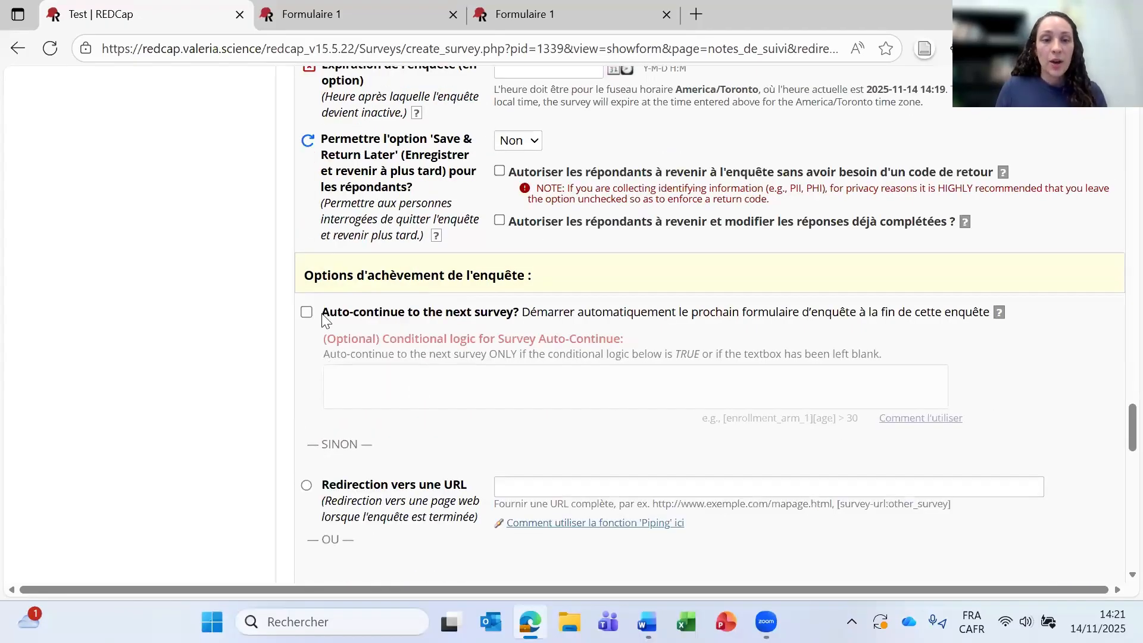
Step: Turn on auto-continue to the next survey, then open its conditional logic editor and close it without entering logic
scroll(434, 332, down, 3)
scroll(309, 268, up, 1)
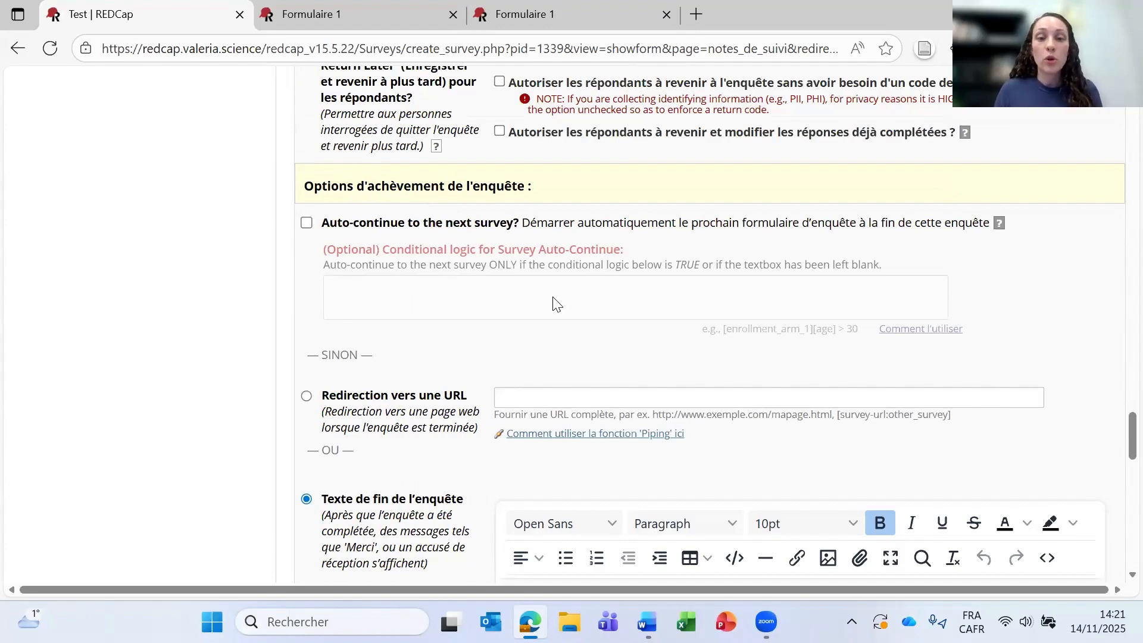
click(306, 223)
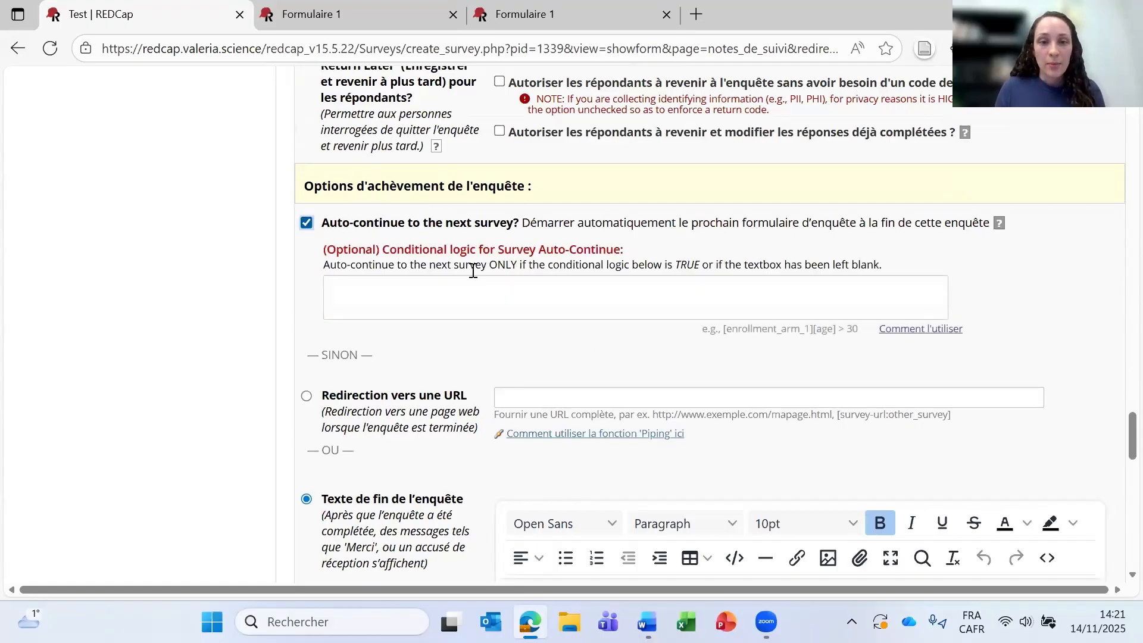
click(824, 290)
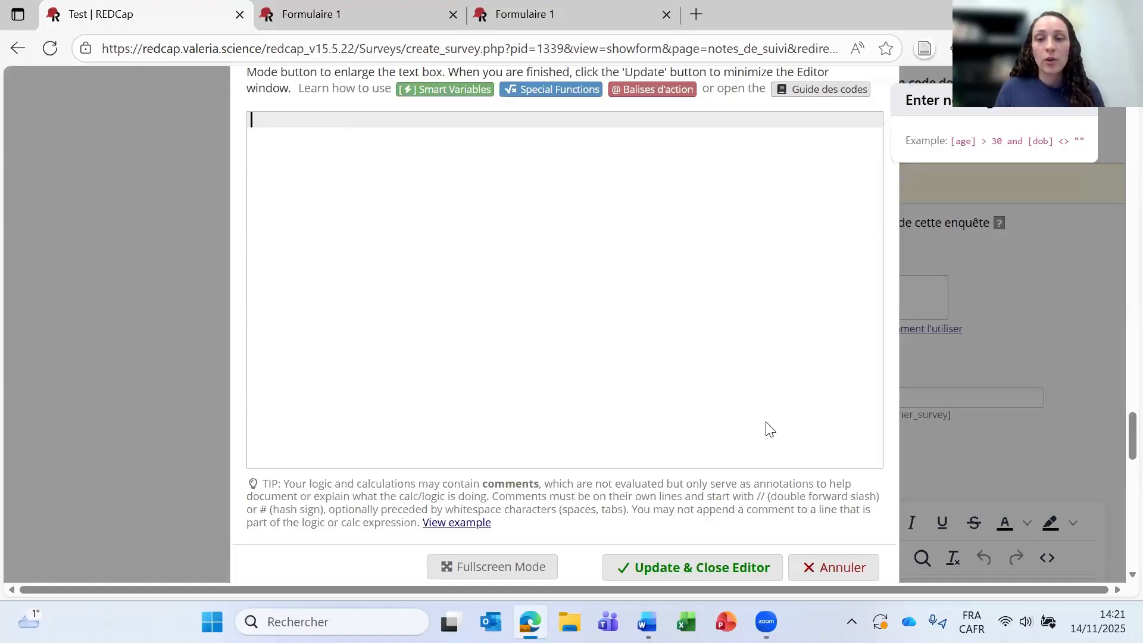
click(859, 573)
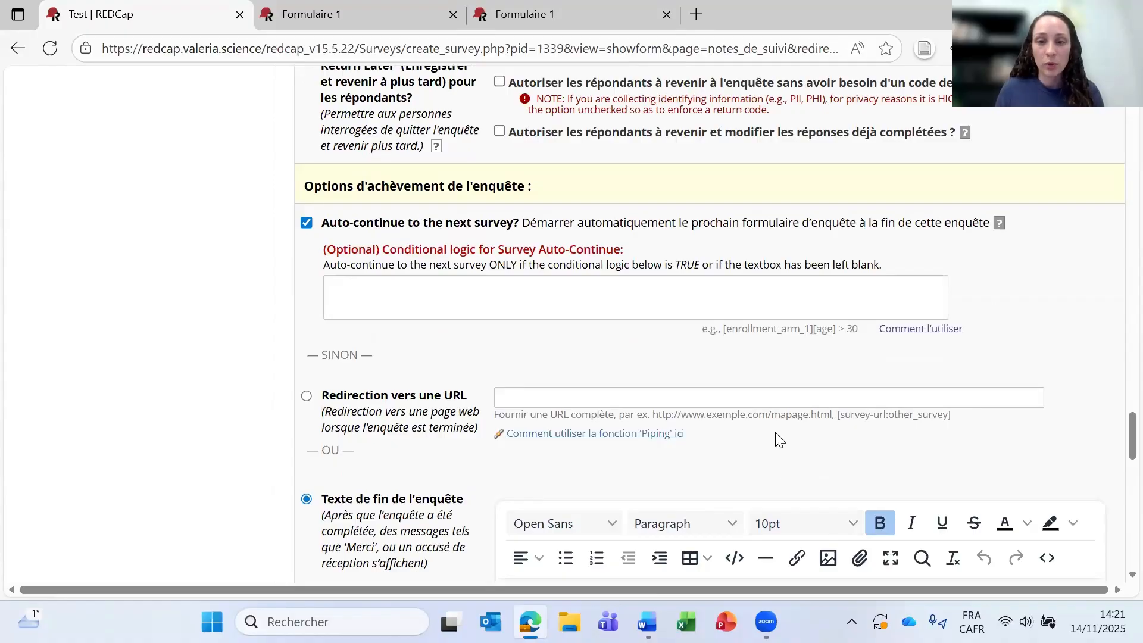
Step: Review the survey's completion text, Stop Action and confirmation e-mail options, then leave the survey settings without saving
scroll(776, 434, down, 3)
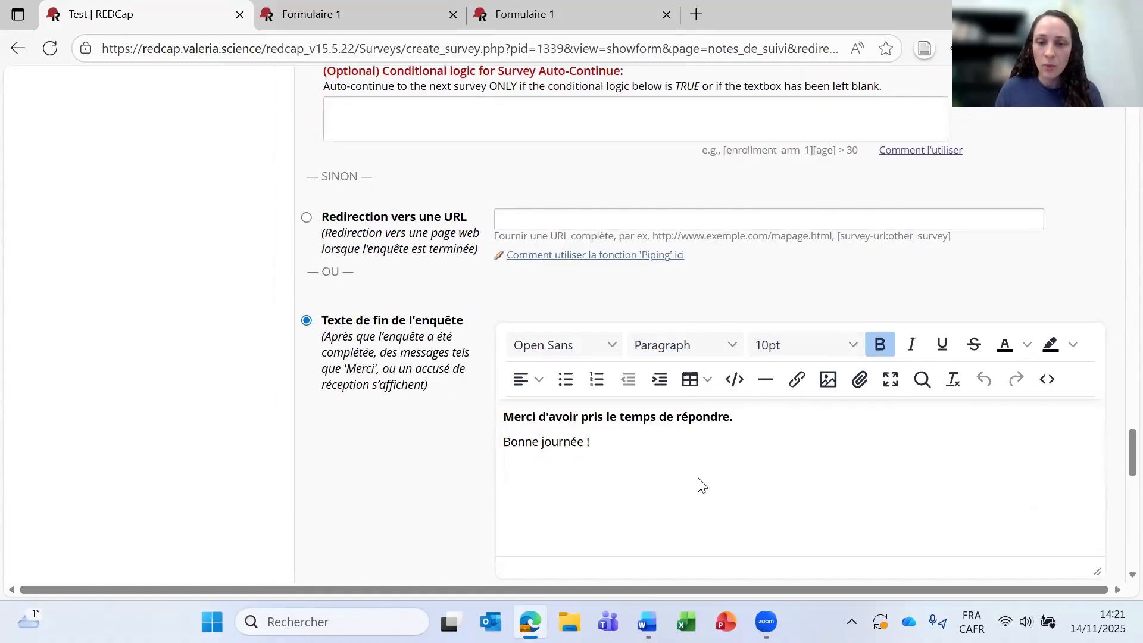
scroll(773, 467, down, 10)
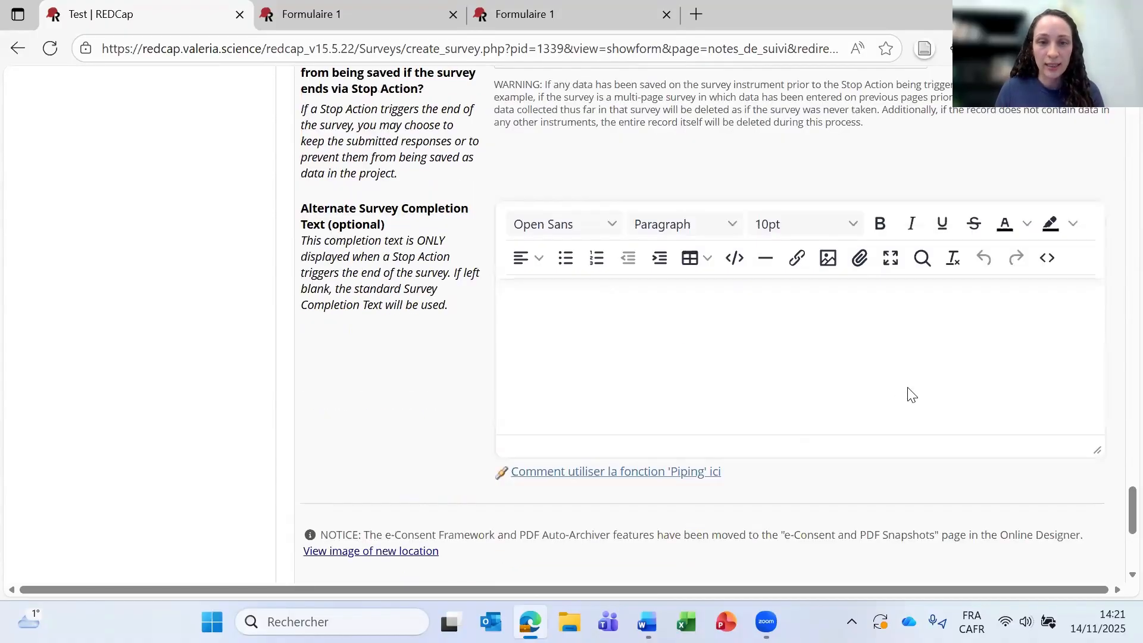
scroll(873, 393, down, 6)
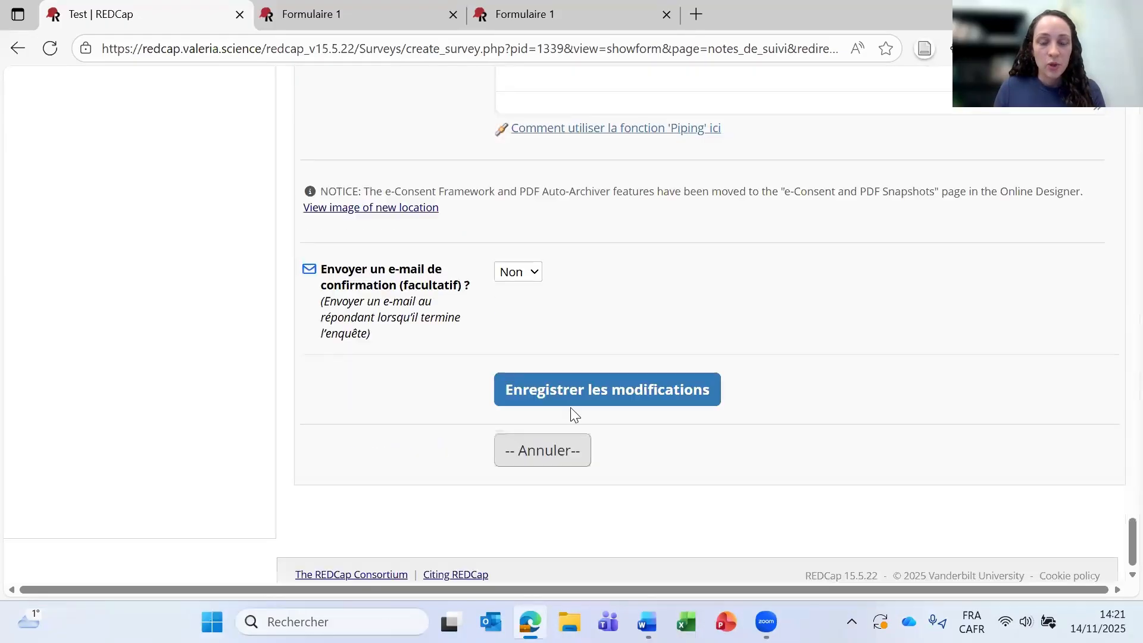
click(582, 453)
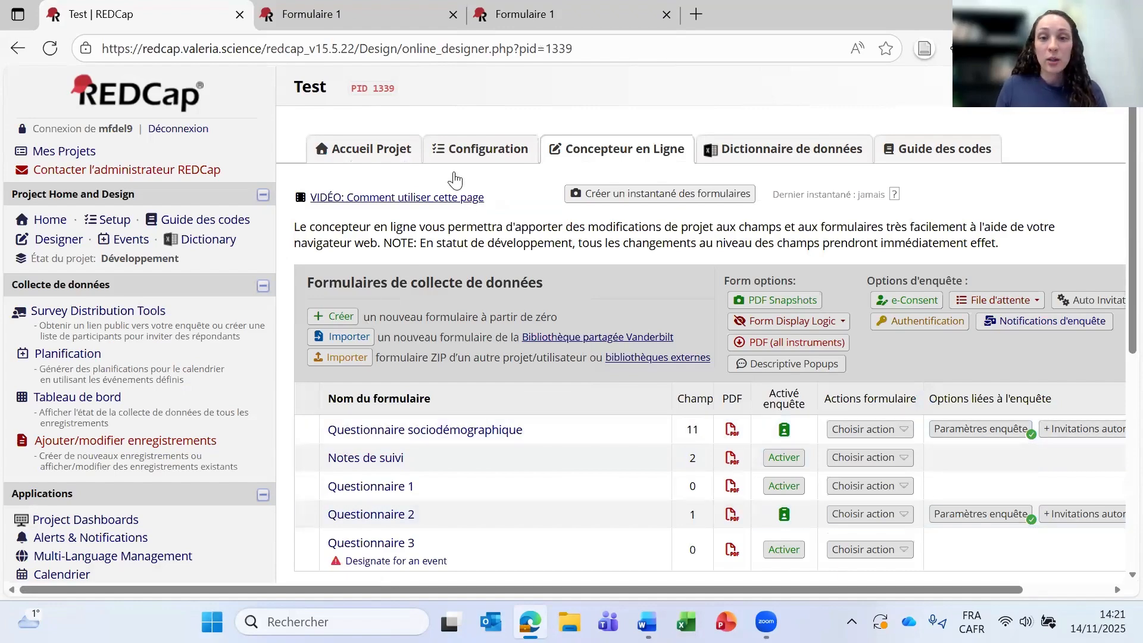
Step: Open the event definition page from the project setup and examine the events listed for Groupe 1
click(476, 152)
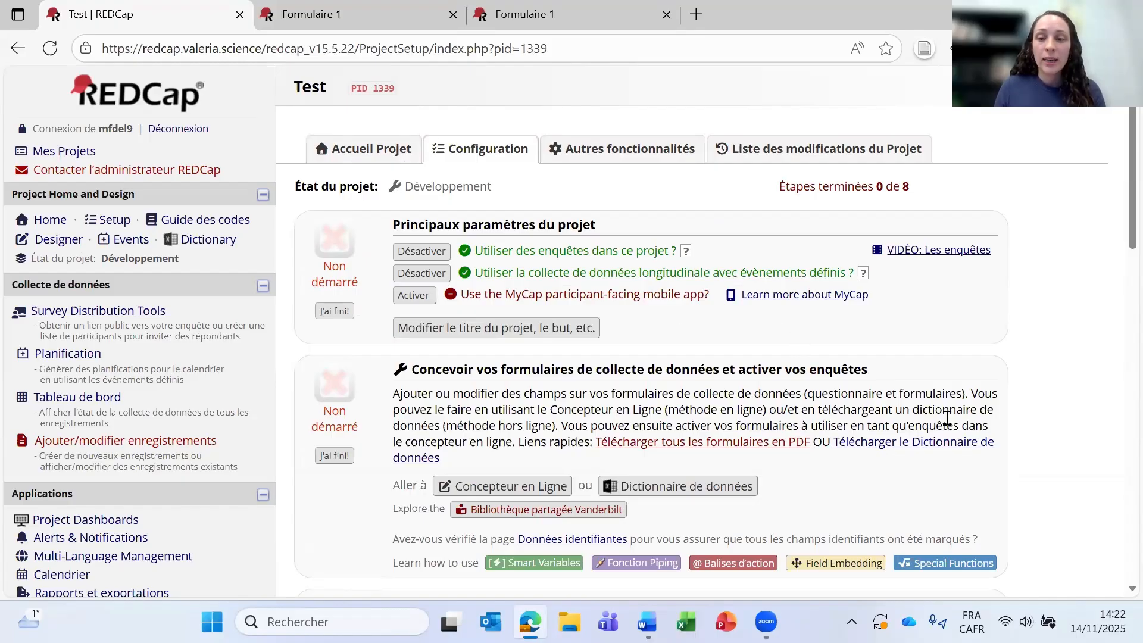
scroll(1054, 375, down, 3)
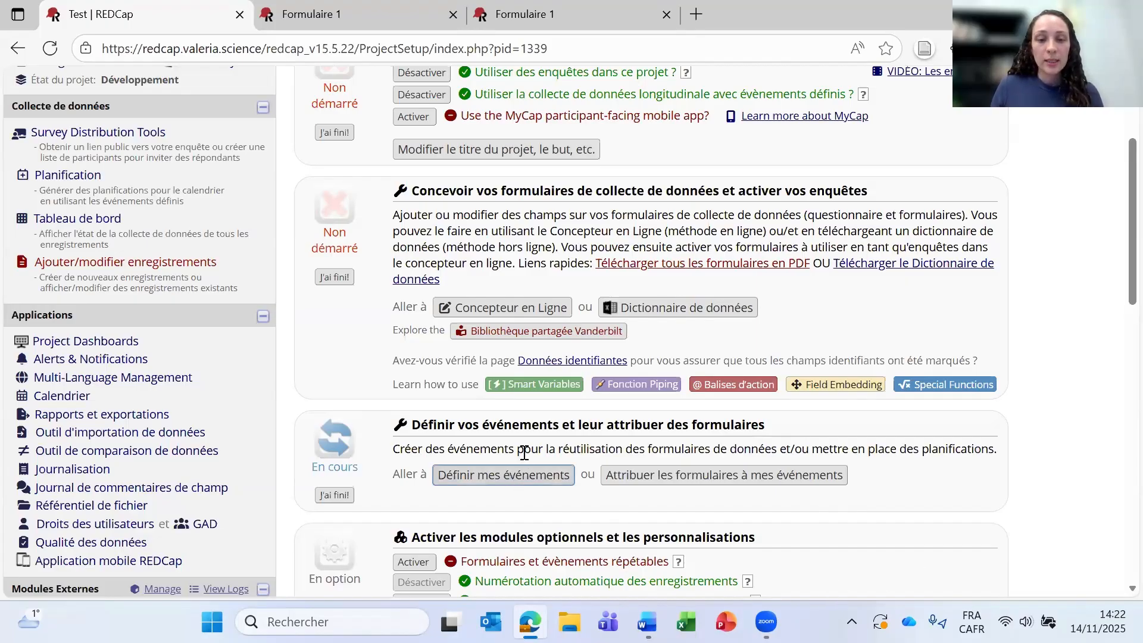
scroll(523, 455, down, 1)
click(563, 386)
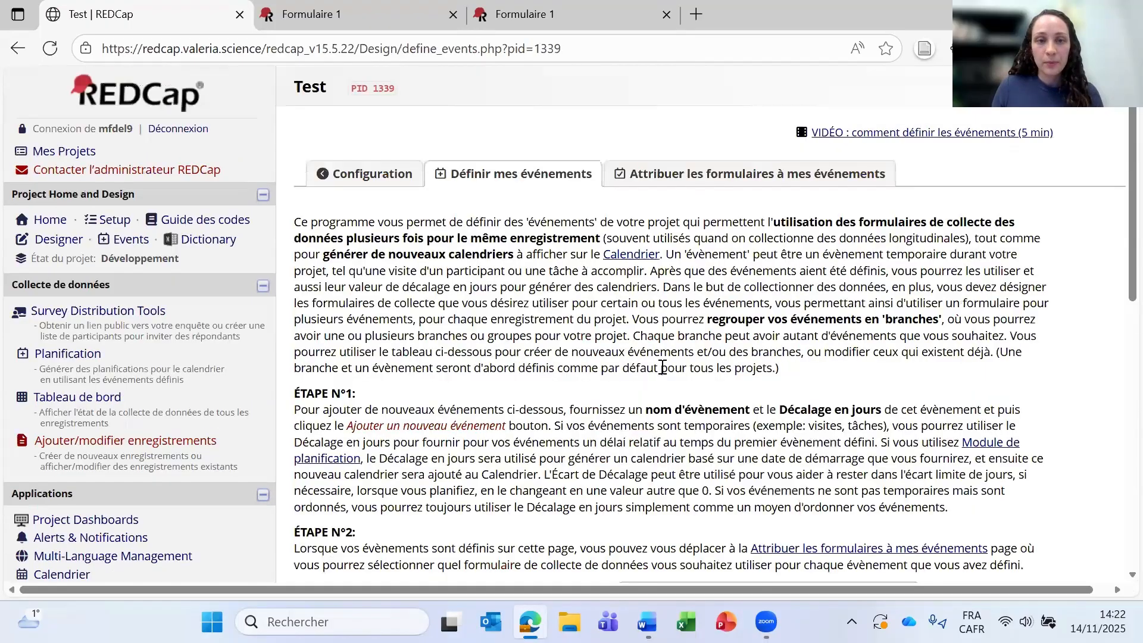
scroll(685, 369, down, 5)
scroll(774, 292, down, 1)
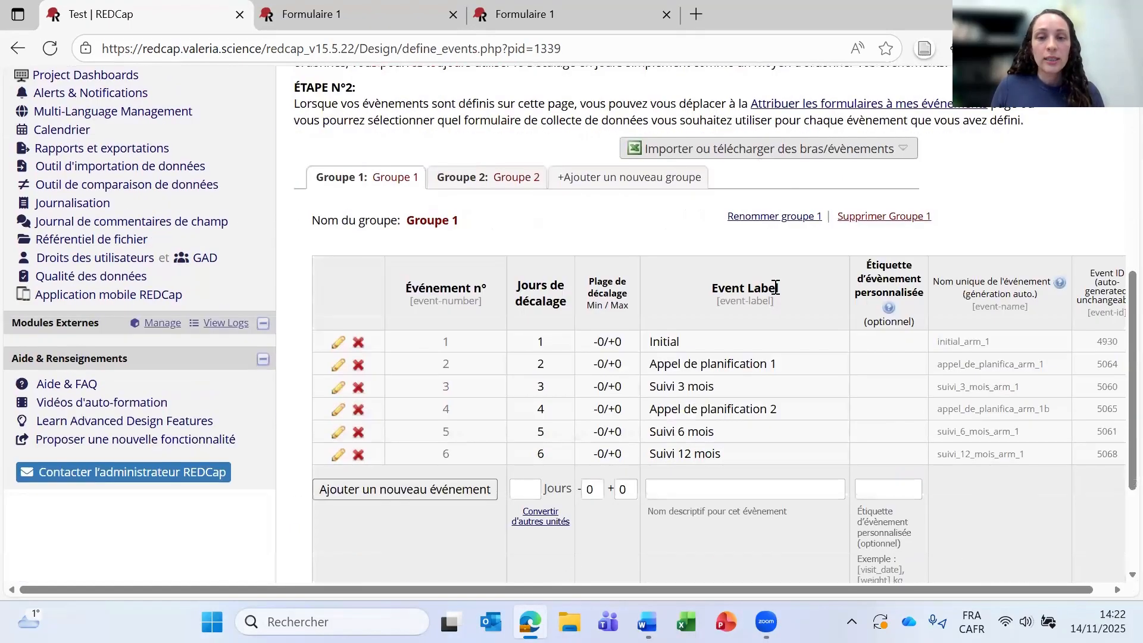
scroll(758, 289, up, 1)
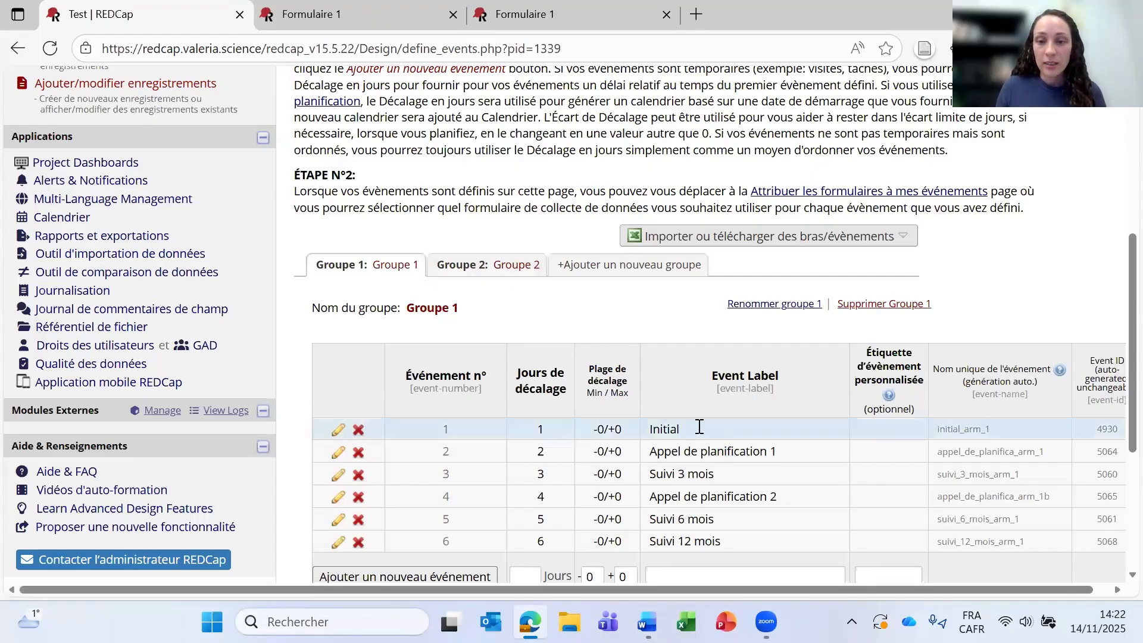
Step: Examine the events defined for Groupe 2, then return to the Groupe 1 events to compare the two groups
click(485, 264)
scroll(592, 338, down, 10)
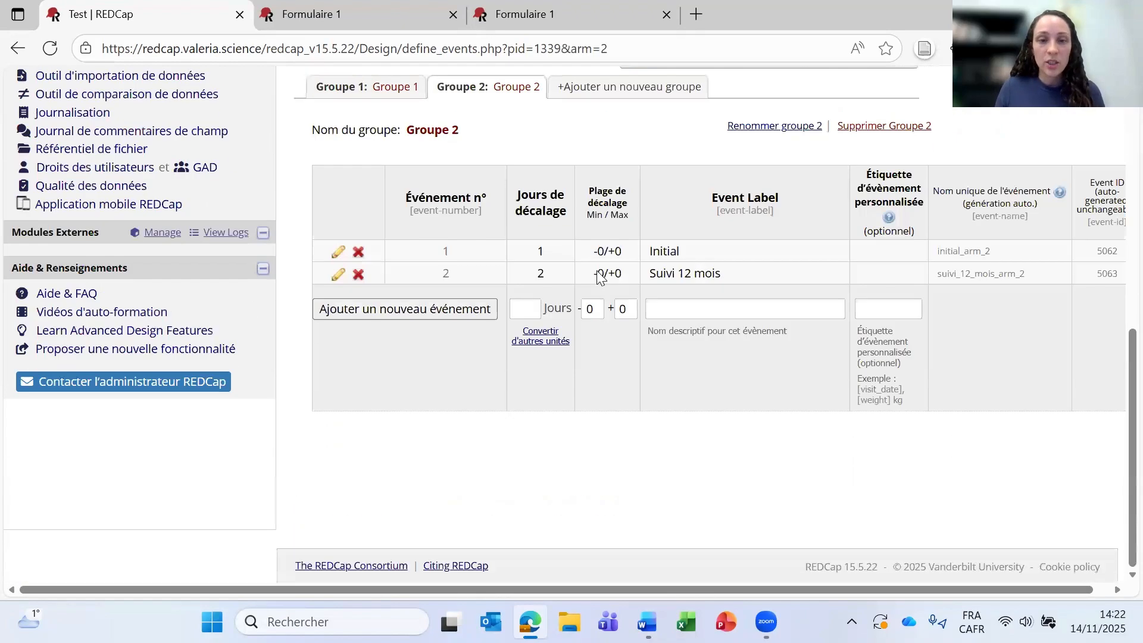
scroll(861, 396, up, 4)
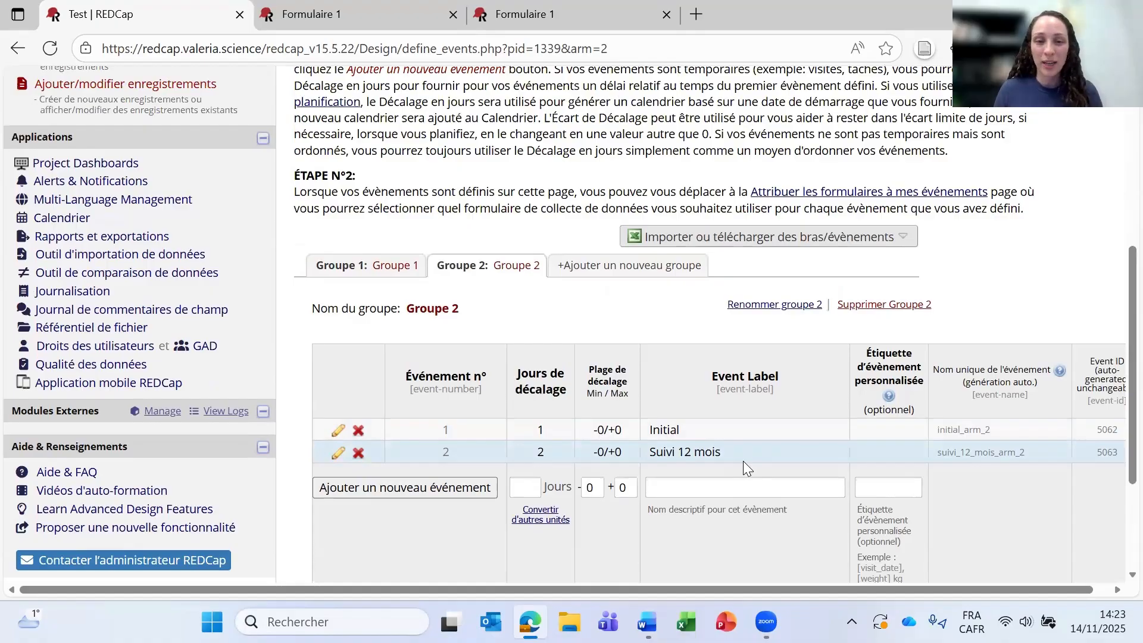
click(384, 266)
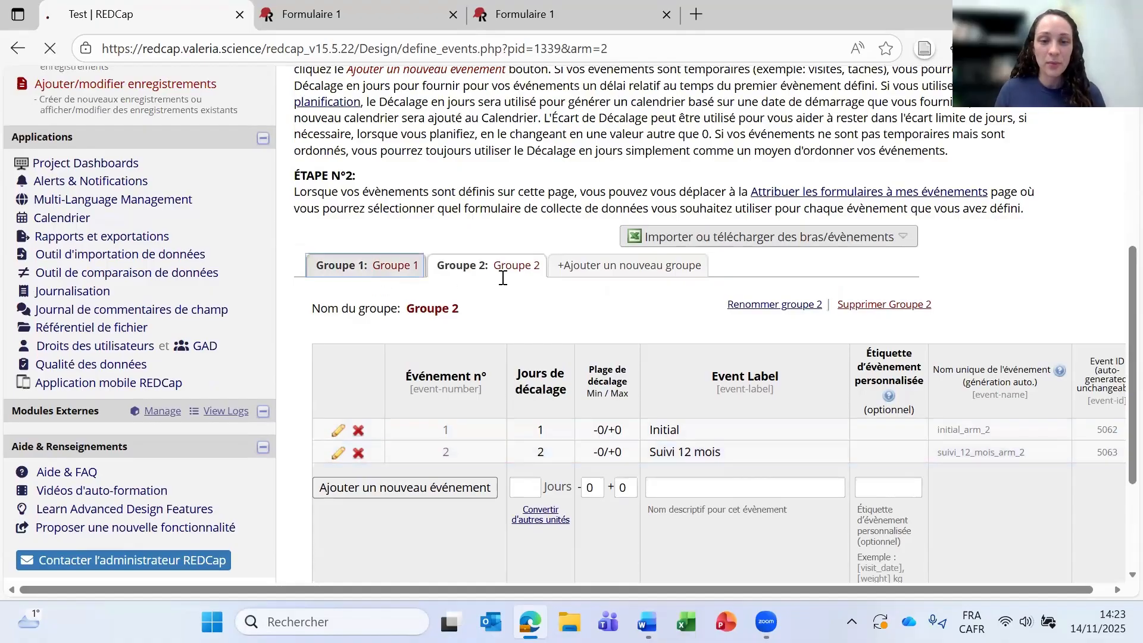
scroll(851, 351, down, 9)
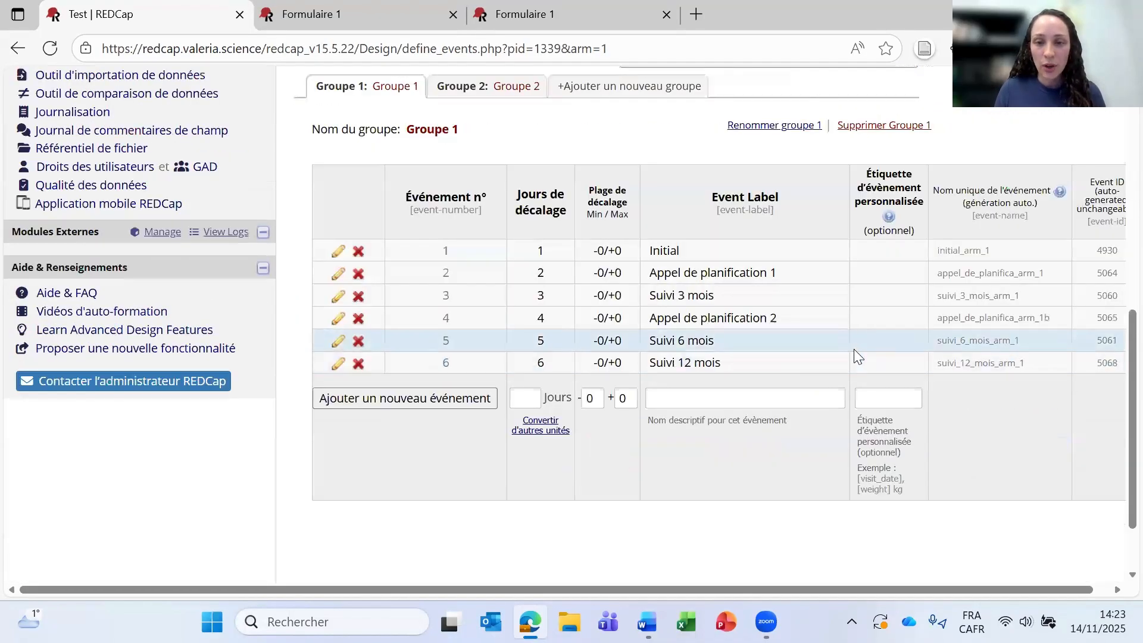
scroll(854, 349, up, 2)
scroll(828, 391, up, 2)
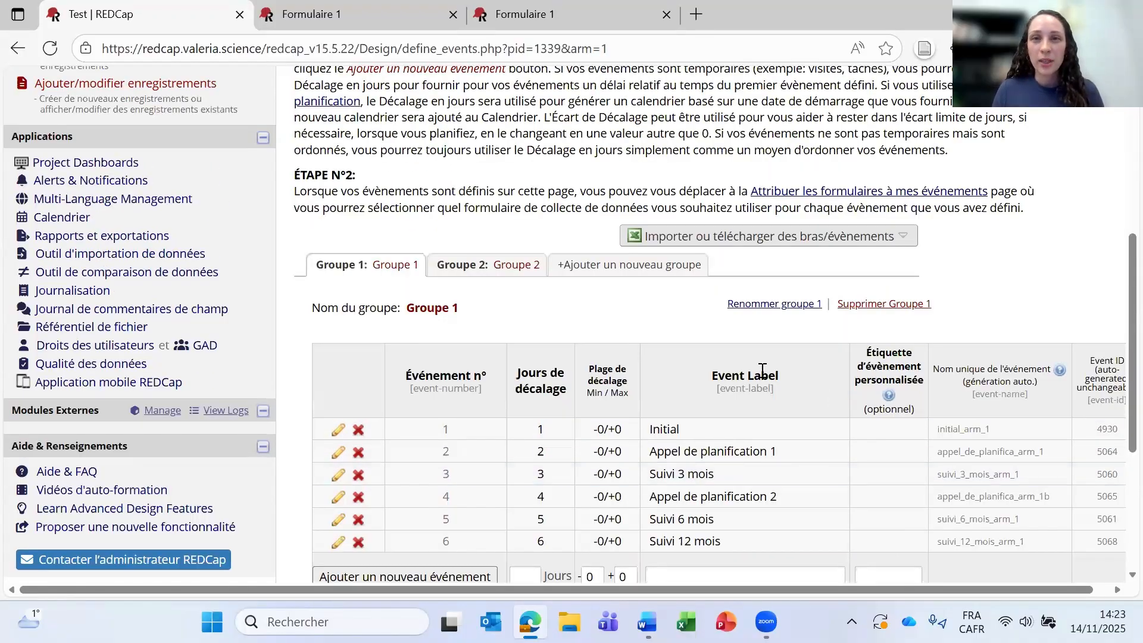
scroll(838, 356, down, 2)
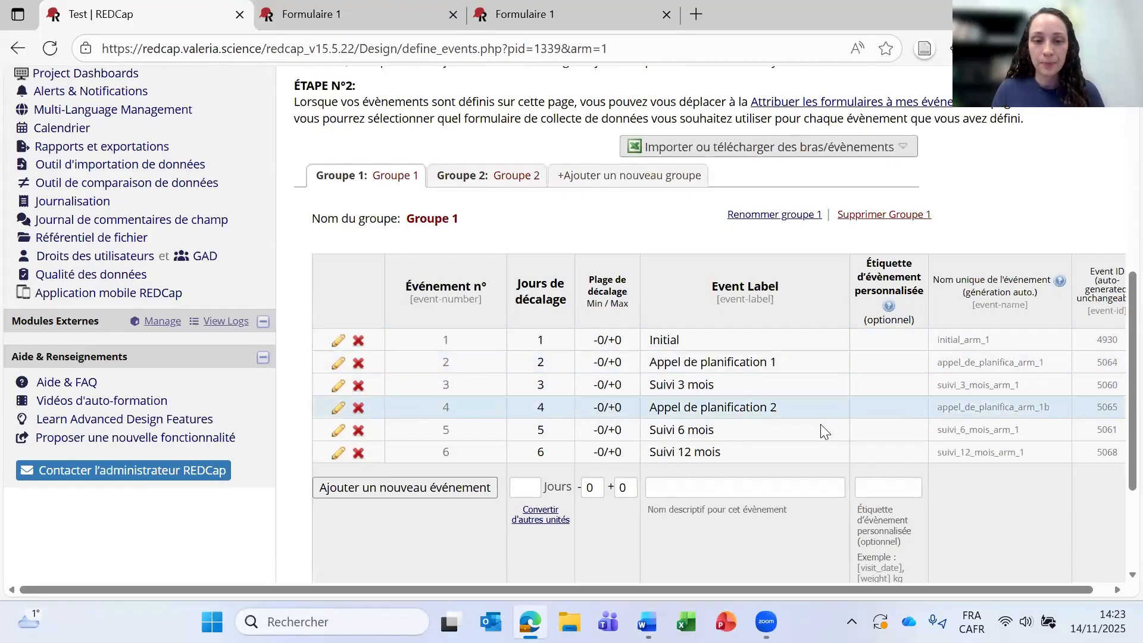
Step: In Groupe 1's form assignments, add Notes de suivi to Appel de planification 2 and Questionnaire 3 to Suivi 6 mois and Suivi 12 mois, and save
scroll(848, 424, up, 1)
scroll(876, 427, up, 3)
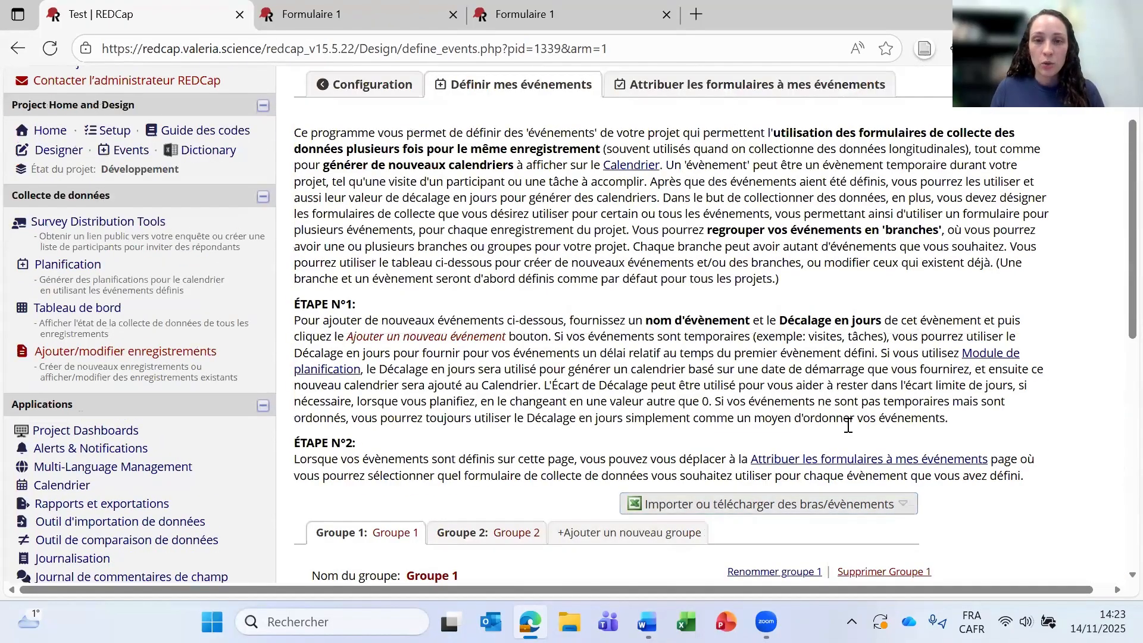
scroll(849, 424, up, 1)
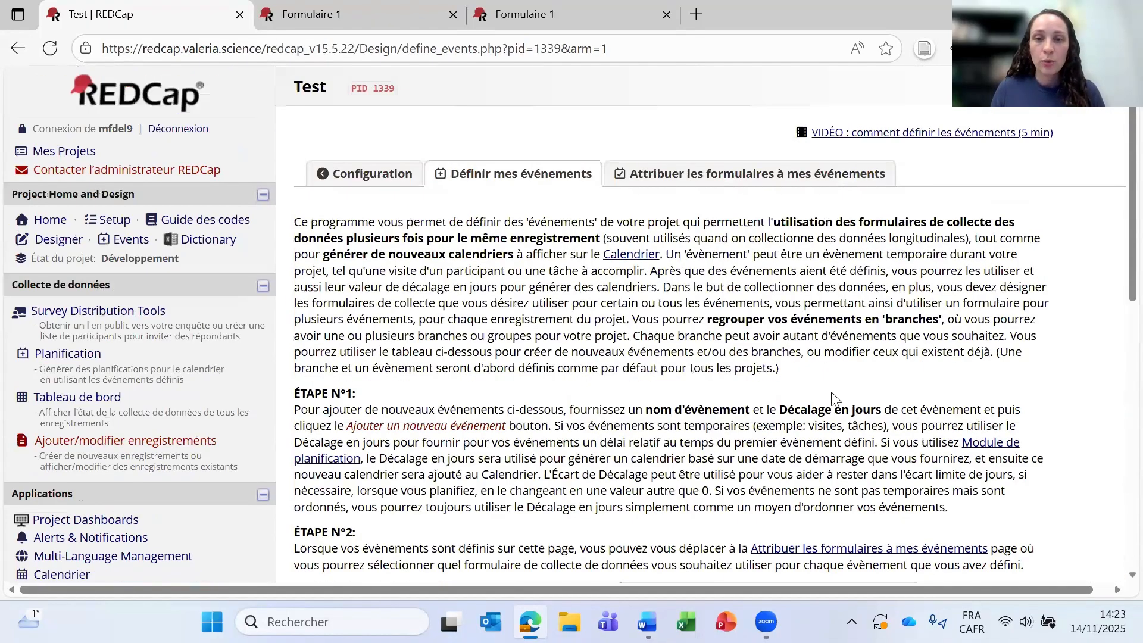
click(793, 182)
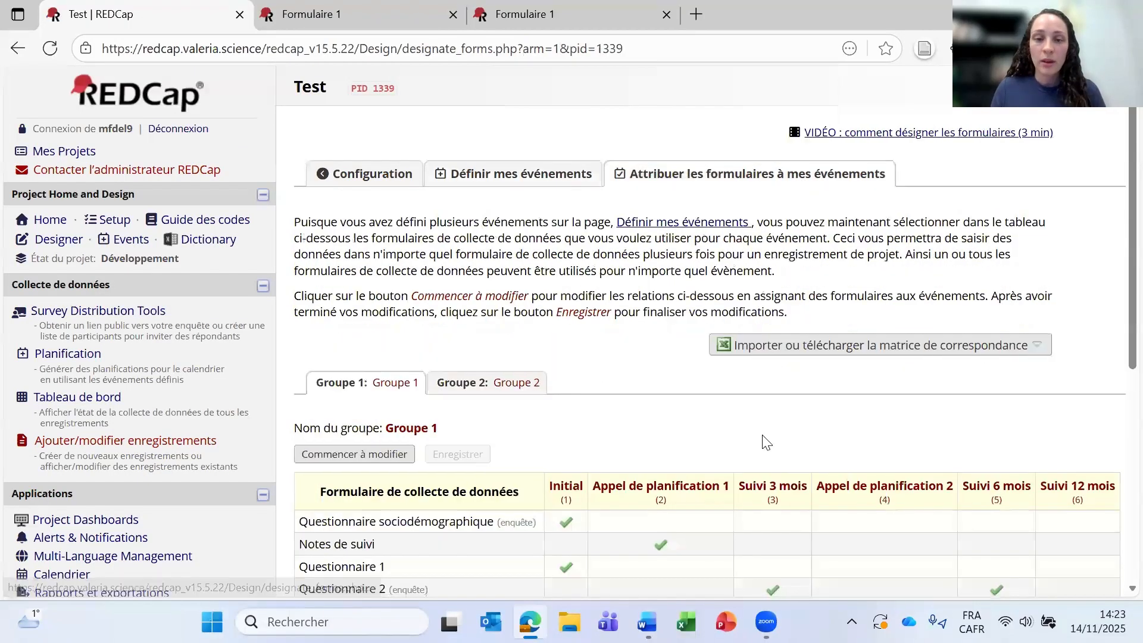
scroll(642, 352, down, 1)
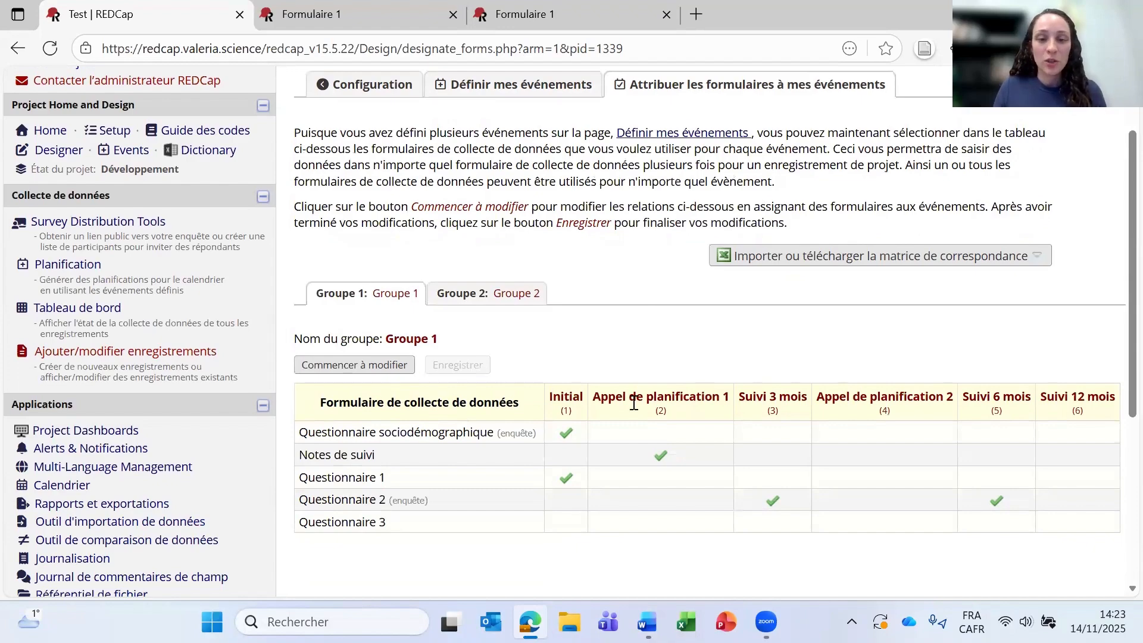
click(412, 365)
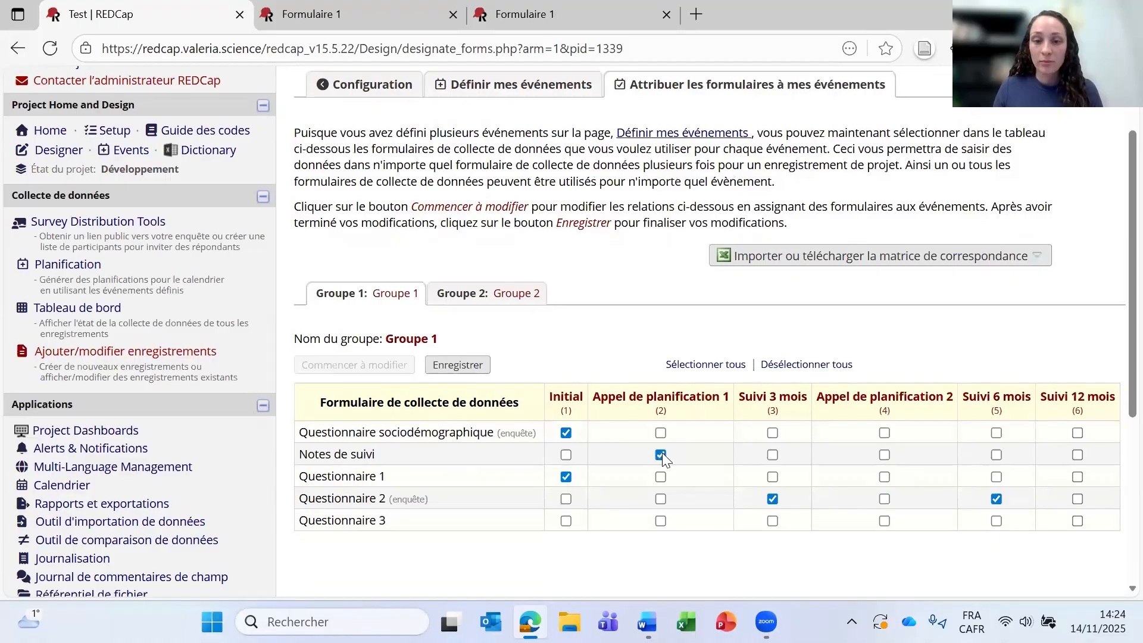
click(885, 456)
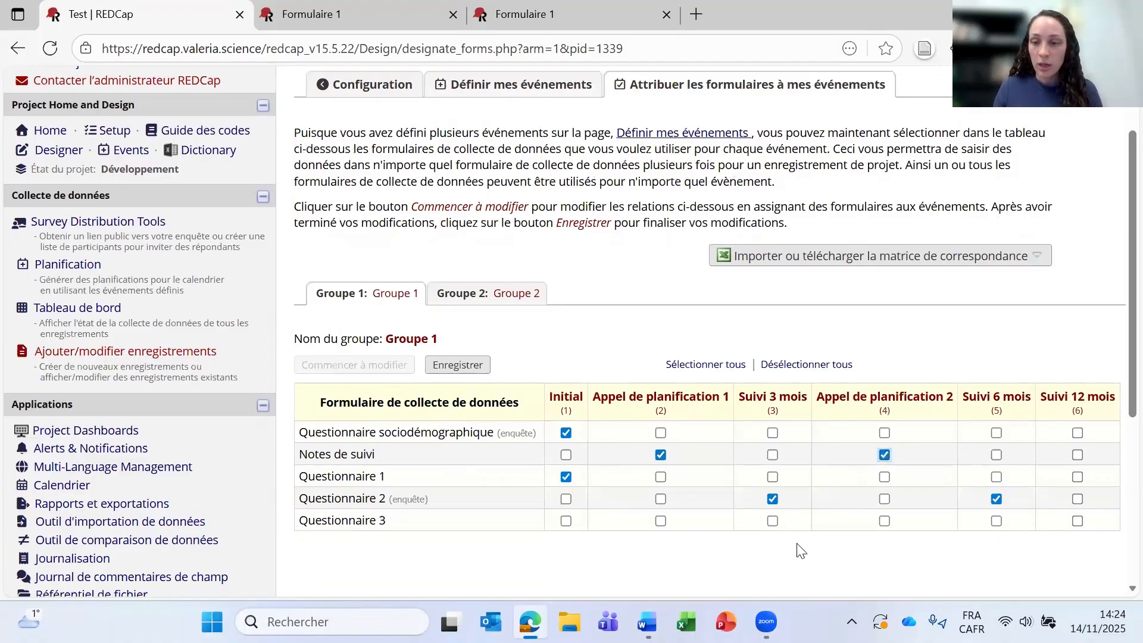
click(997, 522)
key(Tab)
key(space)
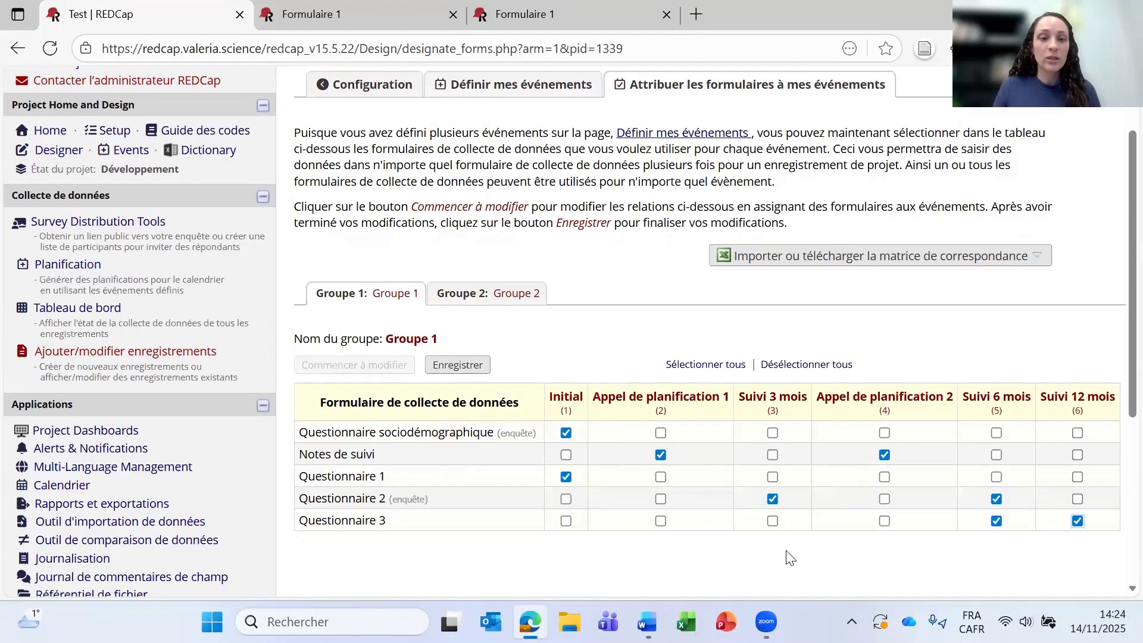
click(458, 365)
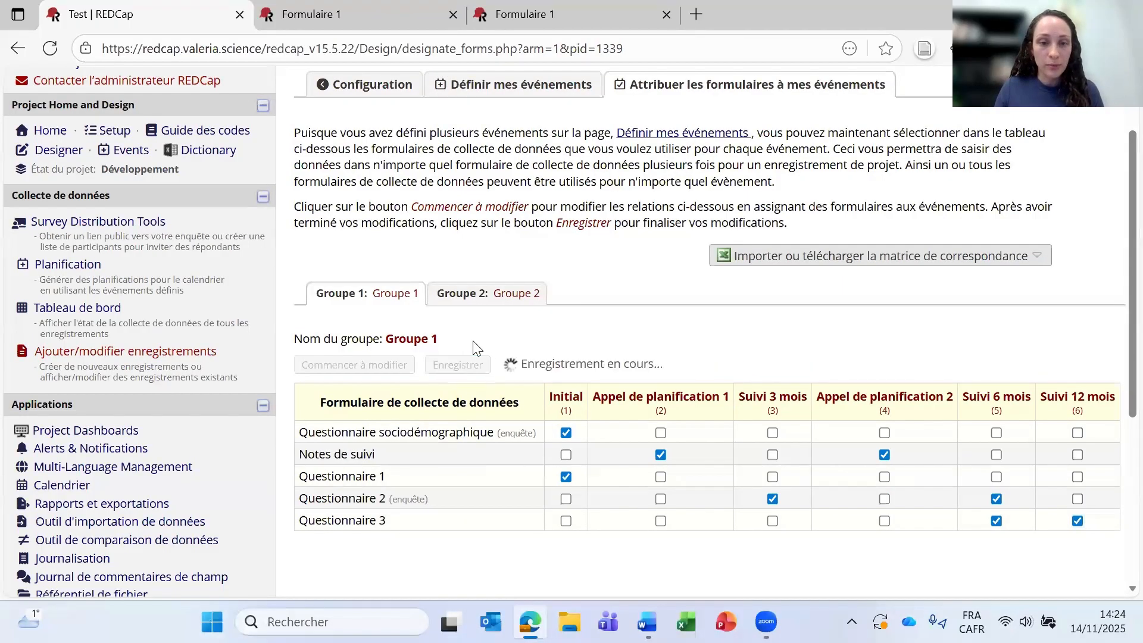
Step: Examine which forms are assigned to the Groupe 2 events Initial and Suivi 12 mois
click(485, 289)
scroll(687, 373, down, 1)
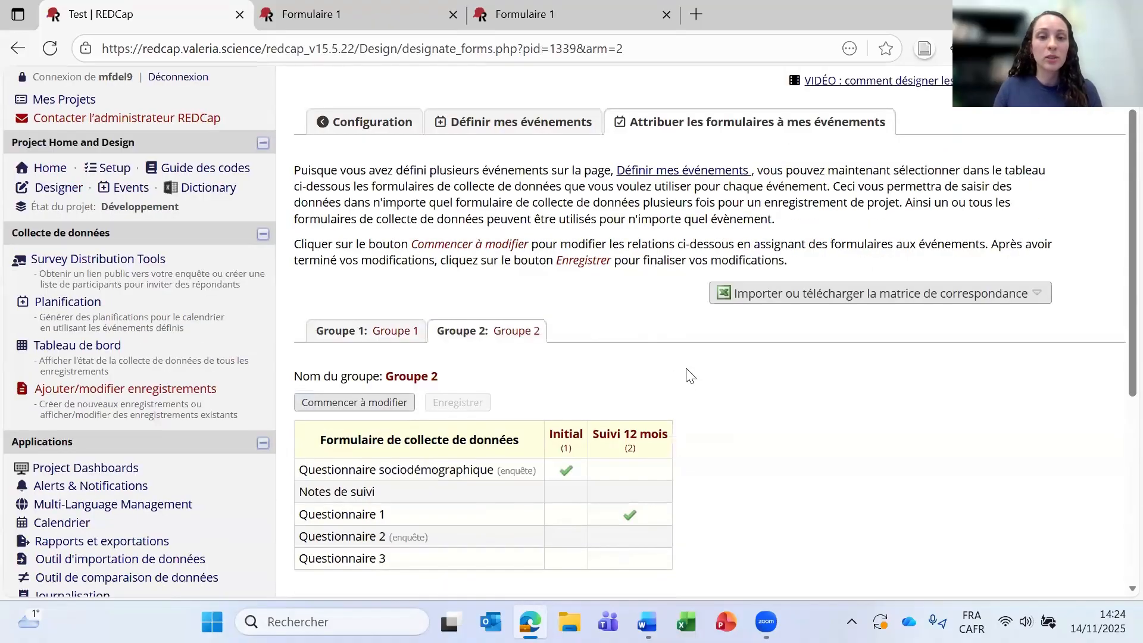
scroll(689, 376, down, 2)
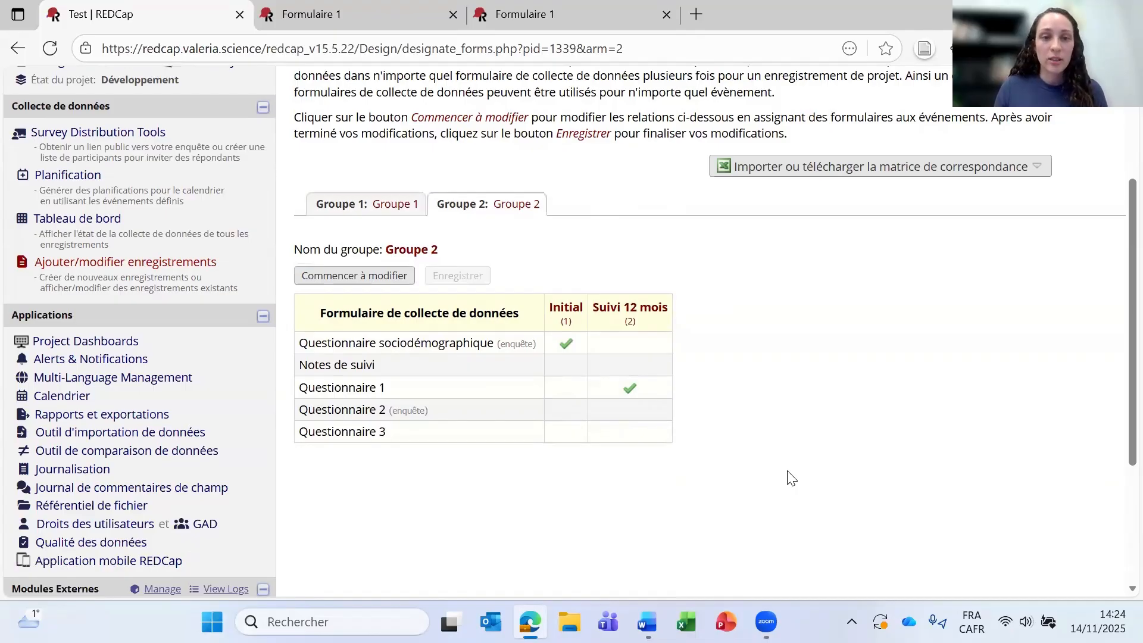
Step: Start a new record in Groupe 1 from the record add/edit page
scroll(417, 297, up, 1)
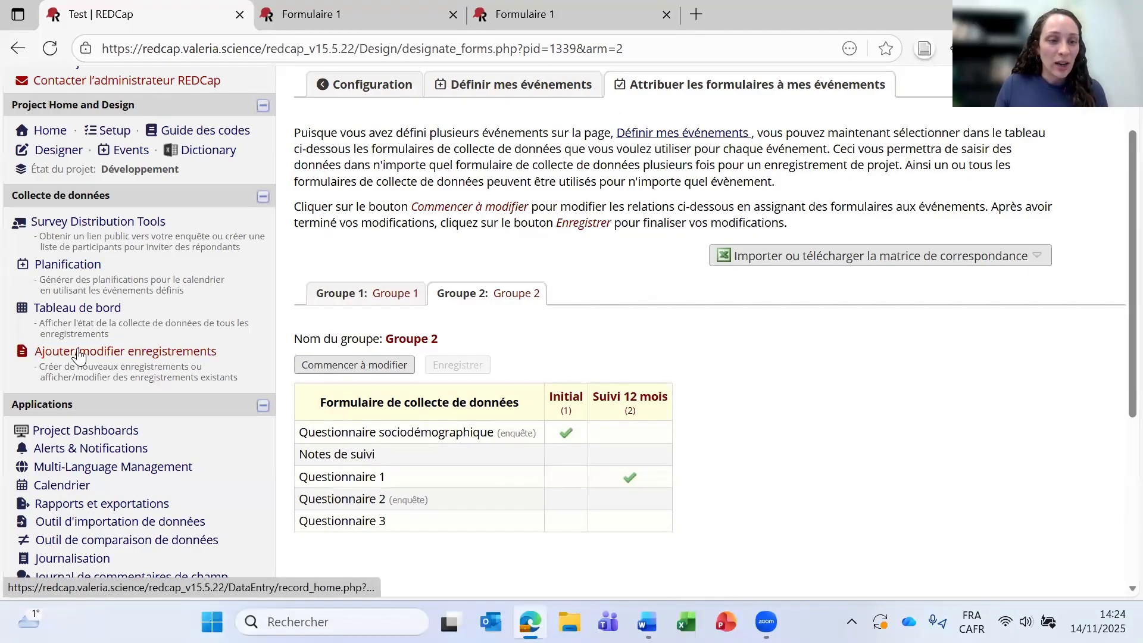
click(188, 356)
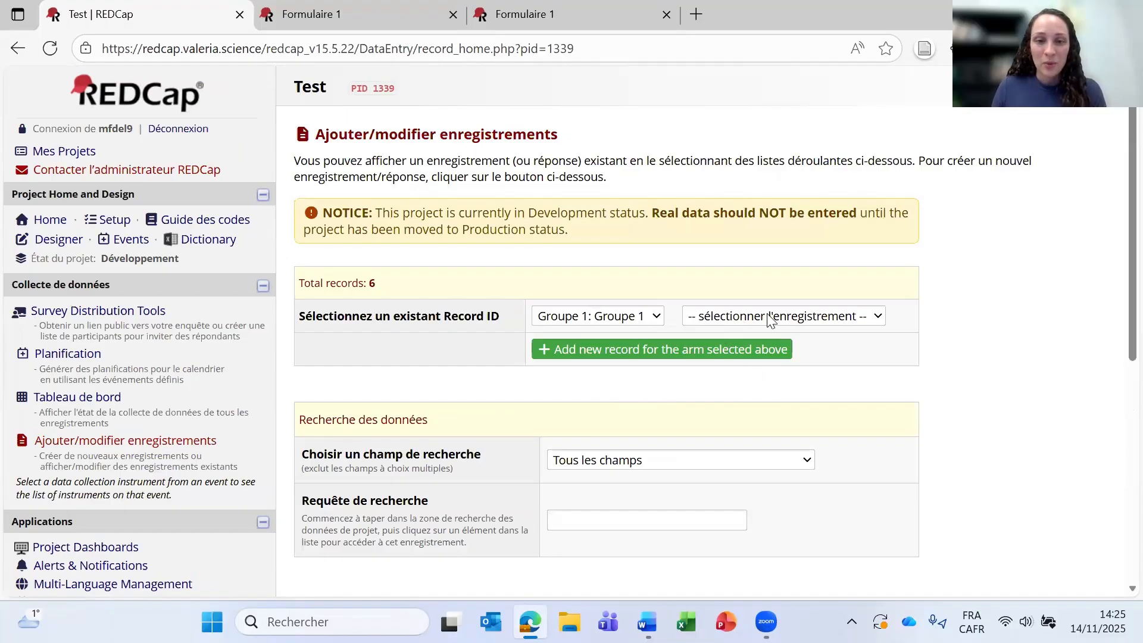
click(617, 356)
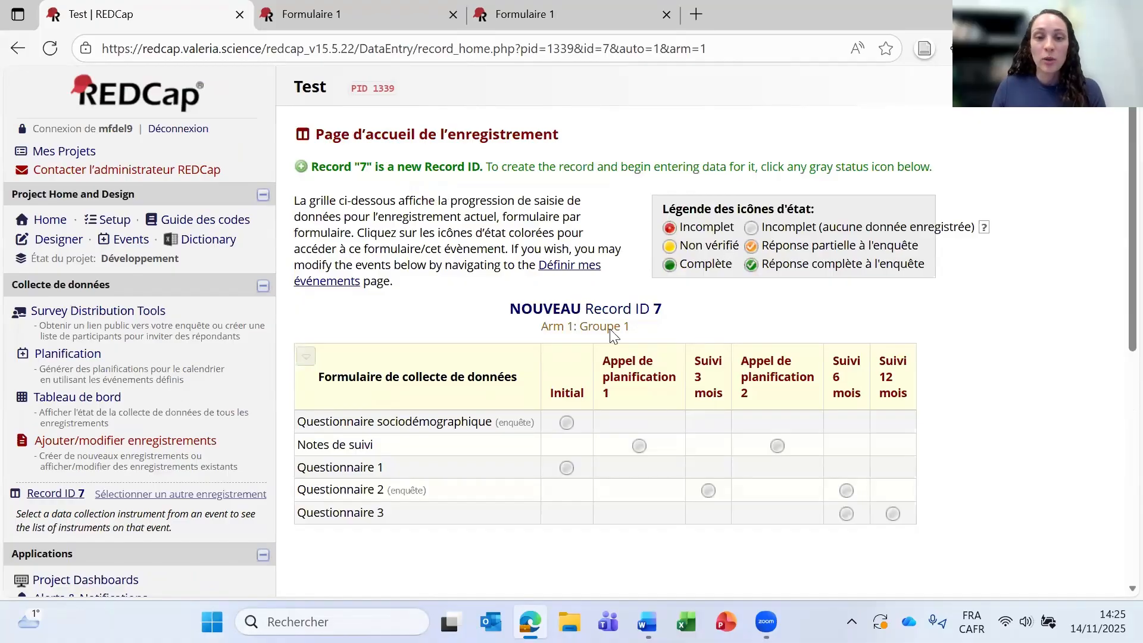
Step: Fill in the new record's Initial Questionnaire sociodémographique with employment status Temps plein, and save the record
click(567, 422)
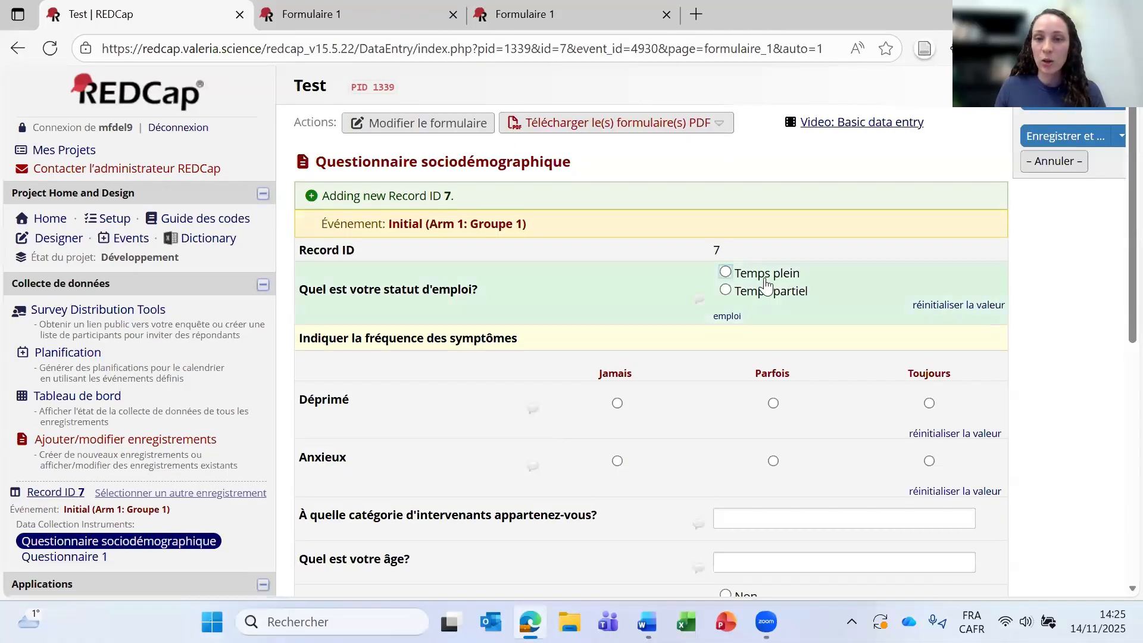
click(726, 273)
scroll(767, 285, down, 7)
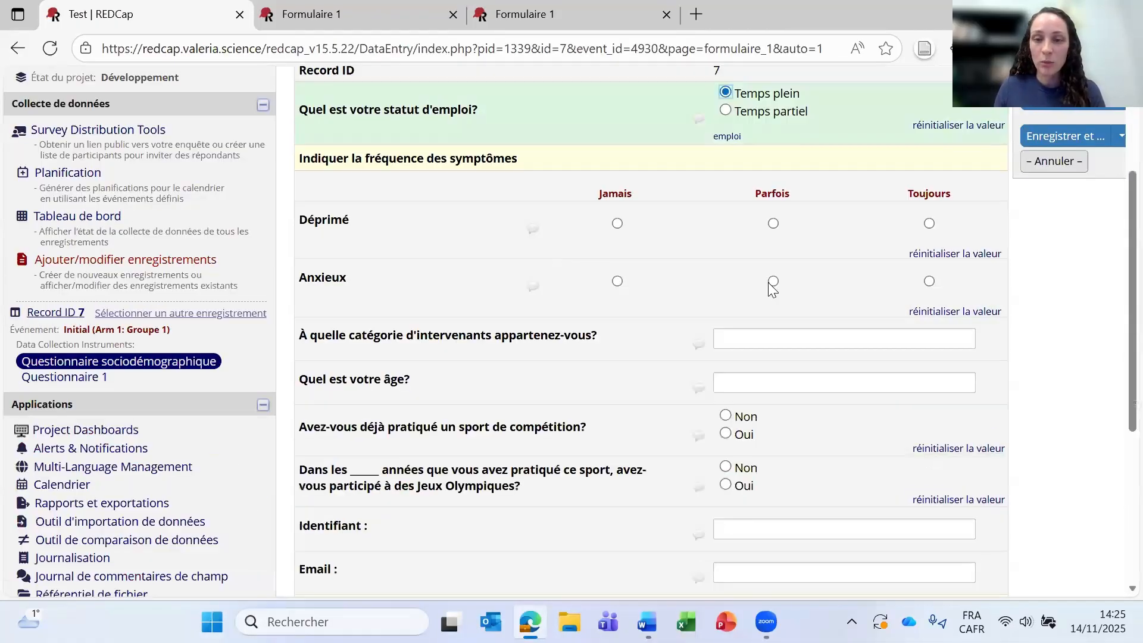
click(768, 424)
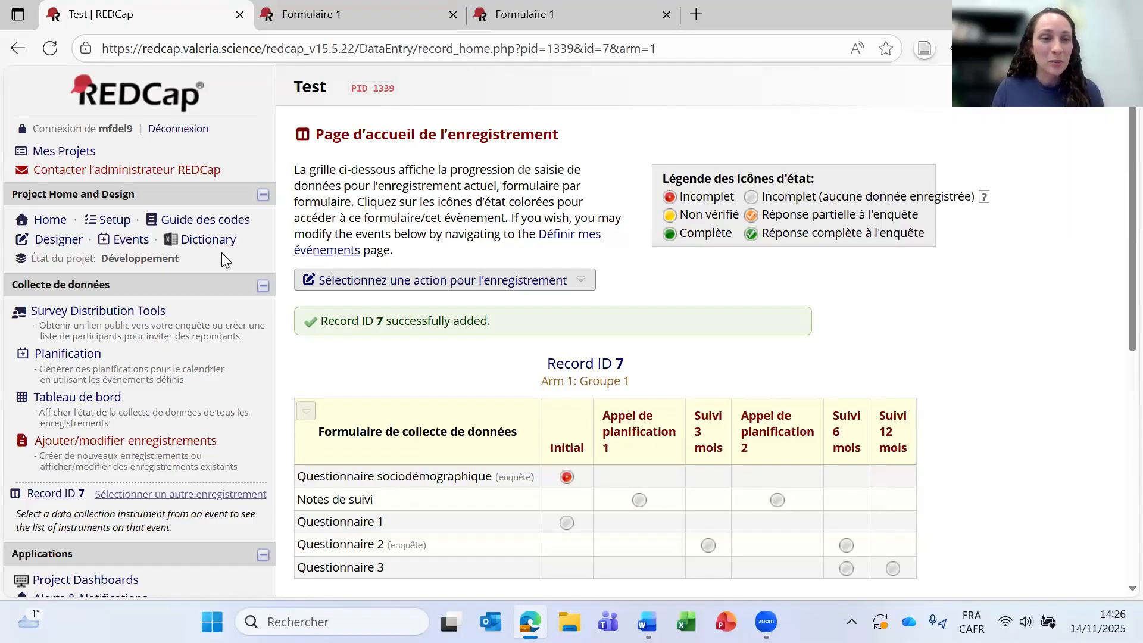
Step: Open the Questionnaire sociodémographique in the online designer and review its fields down to Identifiant and Email
click(59, 242)
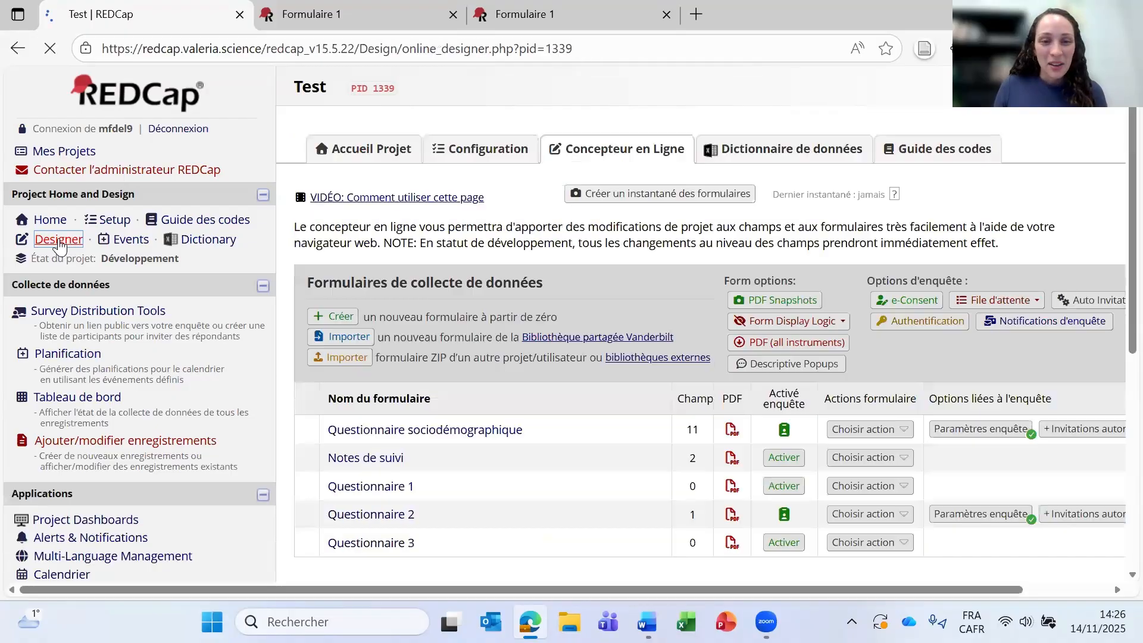
click(456, 434)
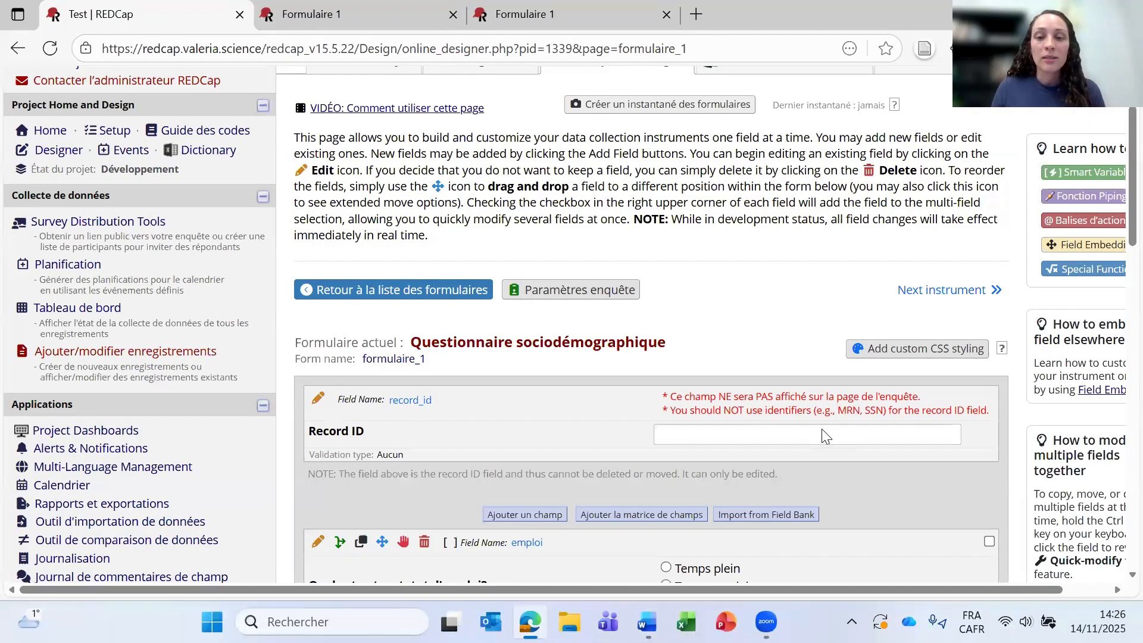
scroll(823, 437, down, 12)
scroll(846, 424, down, 1)
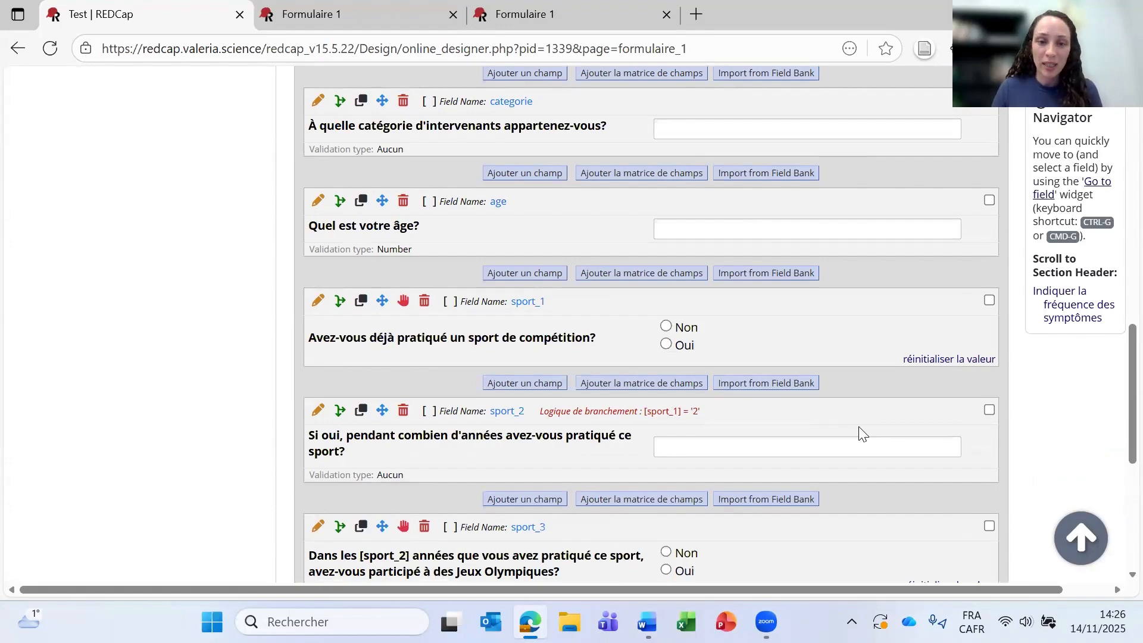
scroll(798, 435, down, 4)
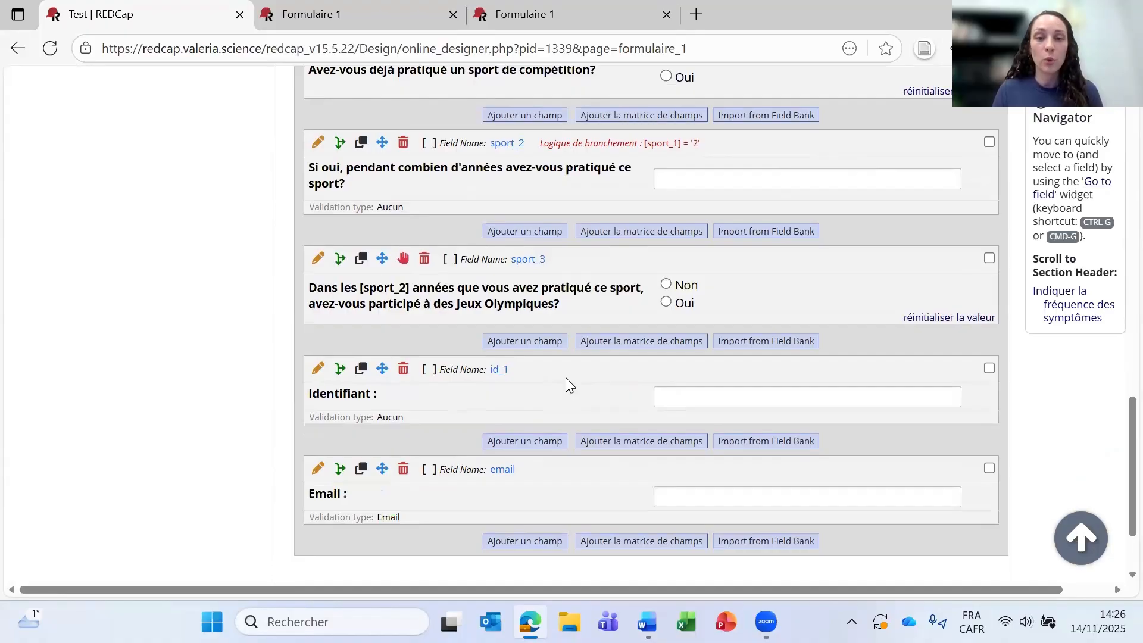
Step: Inspect the Email field's validation type options in the field editor, keep Email selected, and close the editor
click(680, 397)
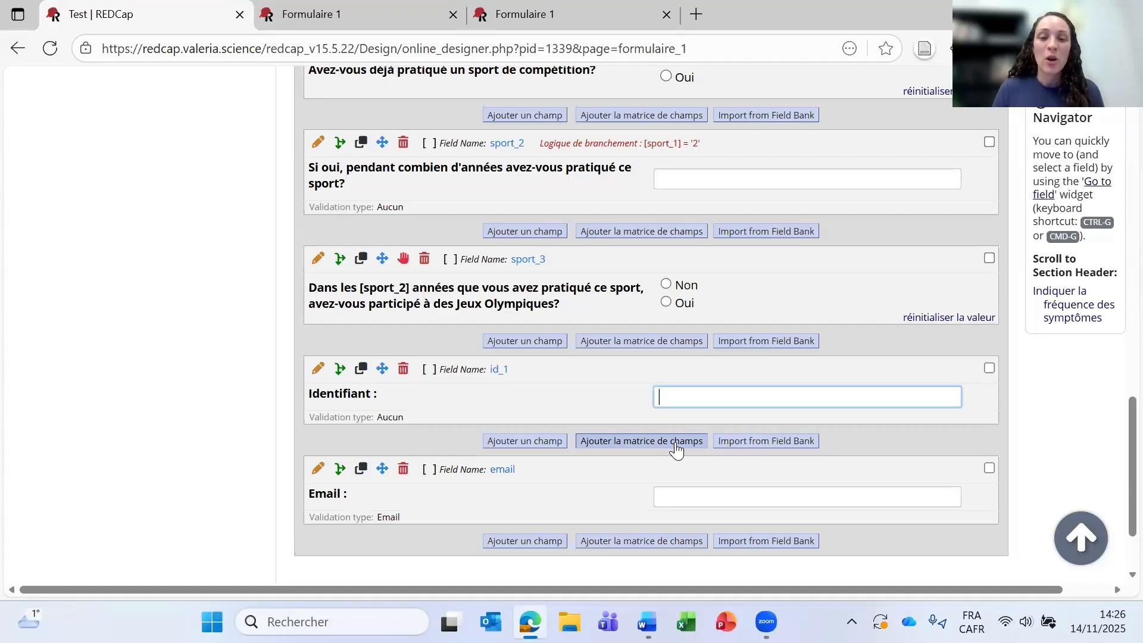
click(732, 501)
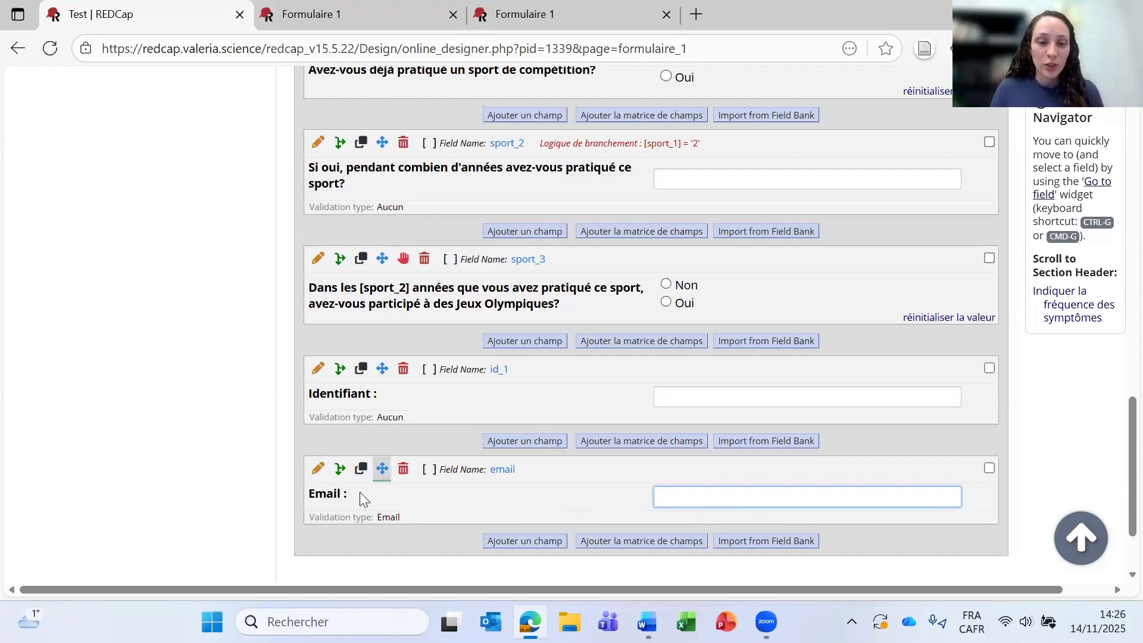
click(319, 470)
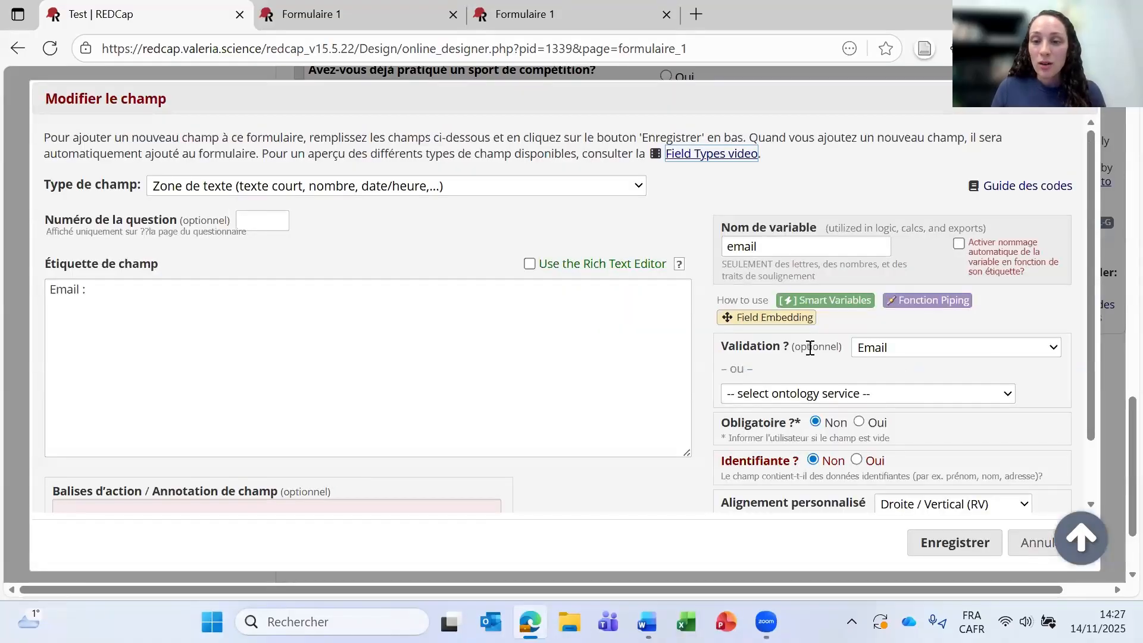
click(933, 351)
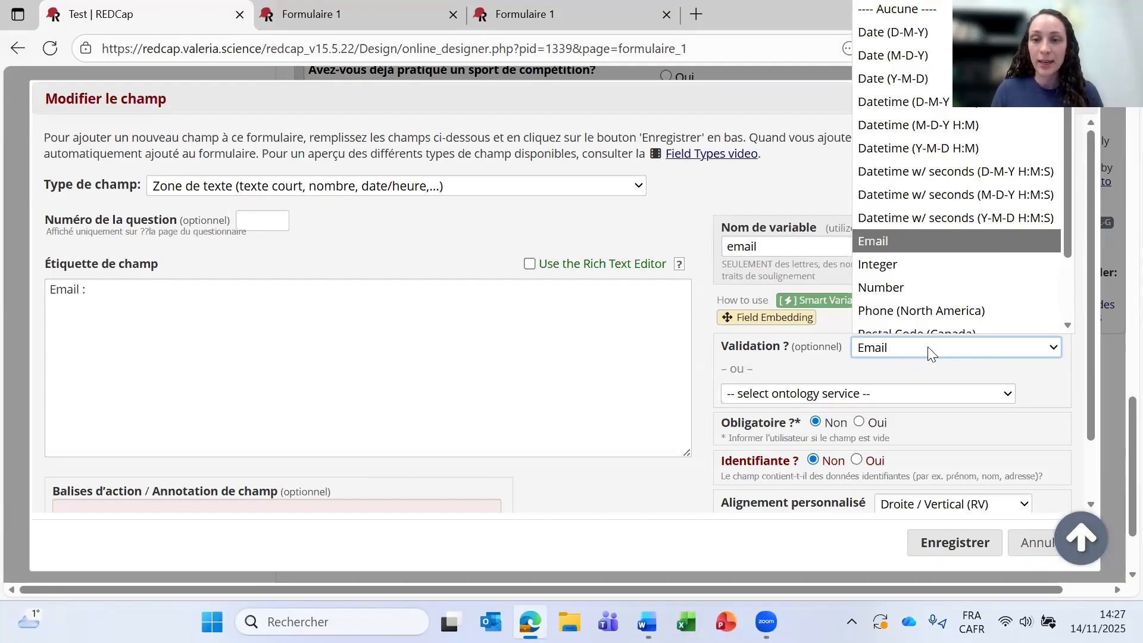
click(927, 346)
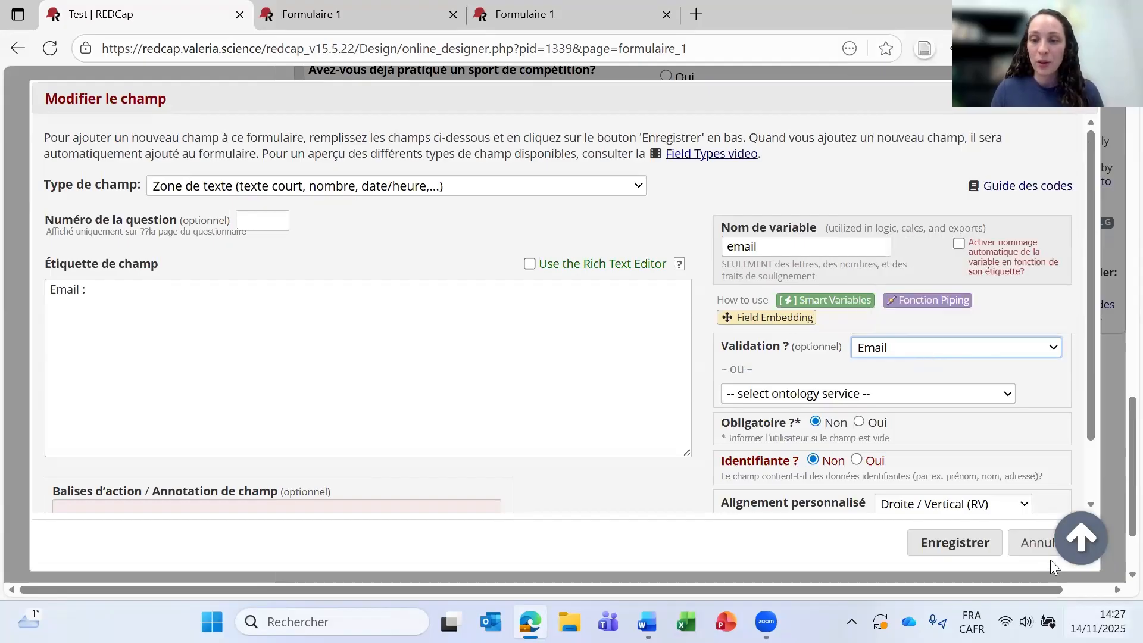
click(953, 543)
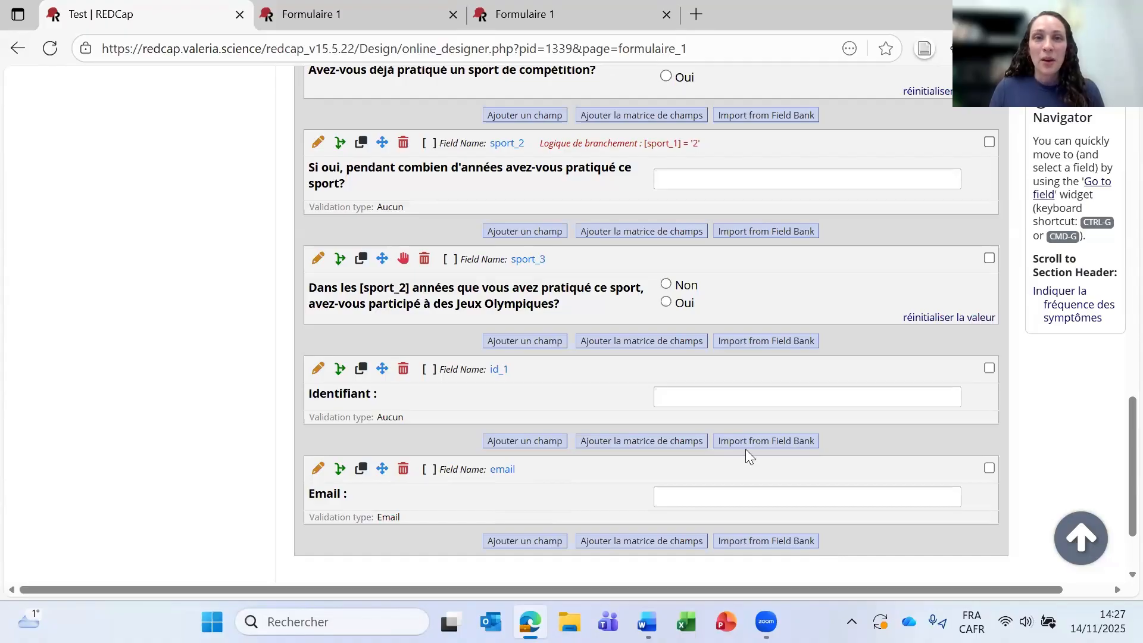
Step: Review the optional modules and customizations on the project's Configuration page, and return to the online designer's list of forms
scroll(369, 418, up, 15)
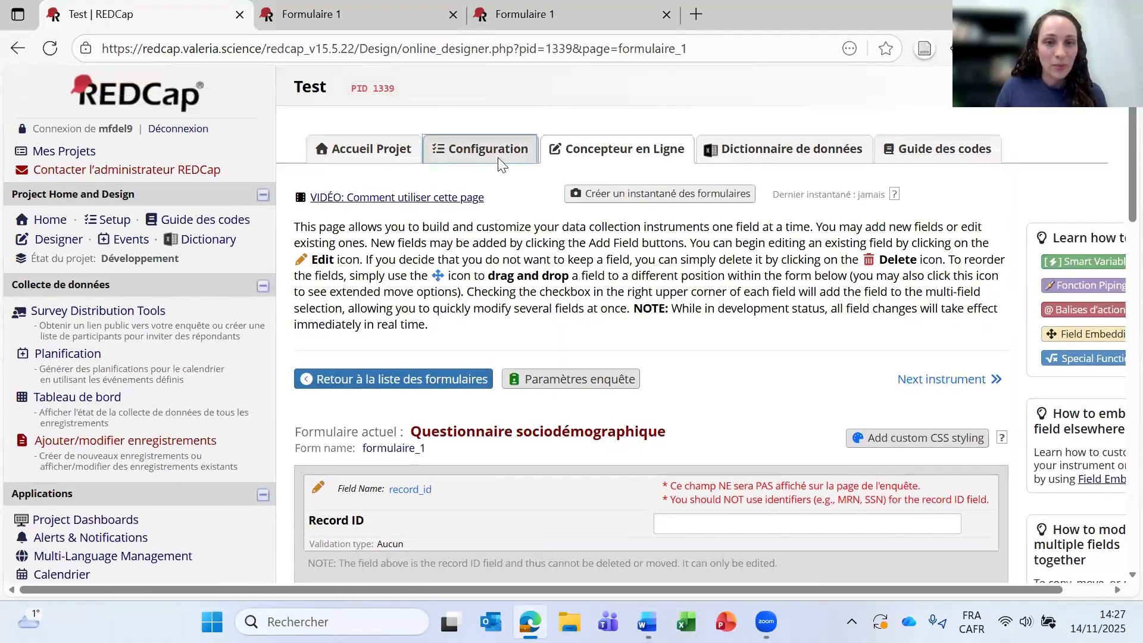
click(499, 154)
scroll(792, 370, down, 3)
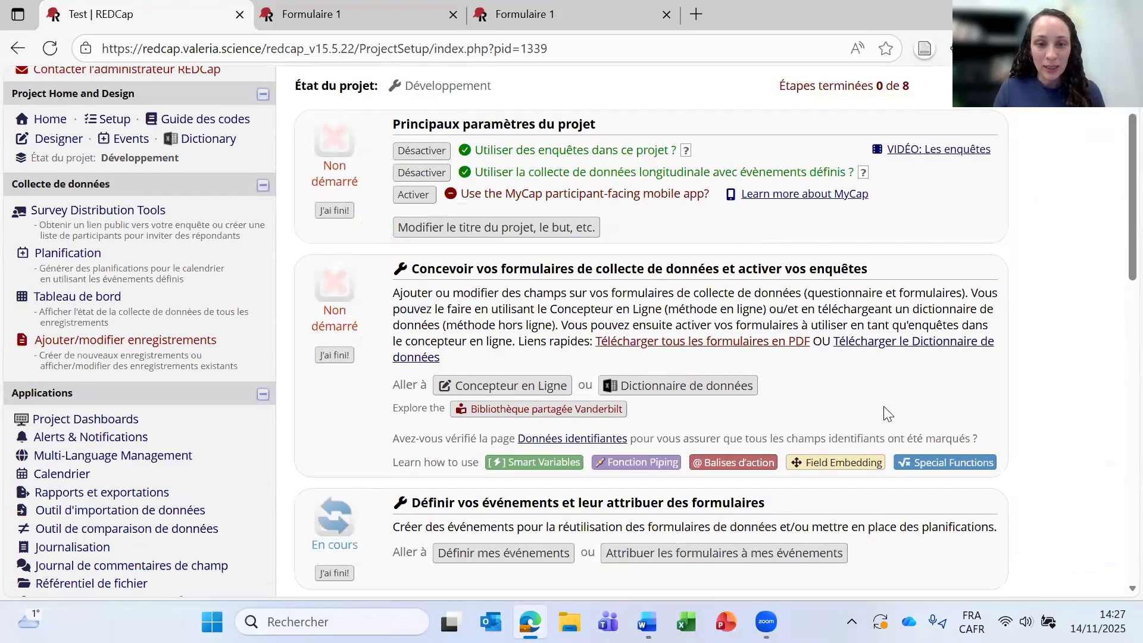
scroll(884, 411, down, 3)
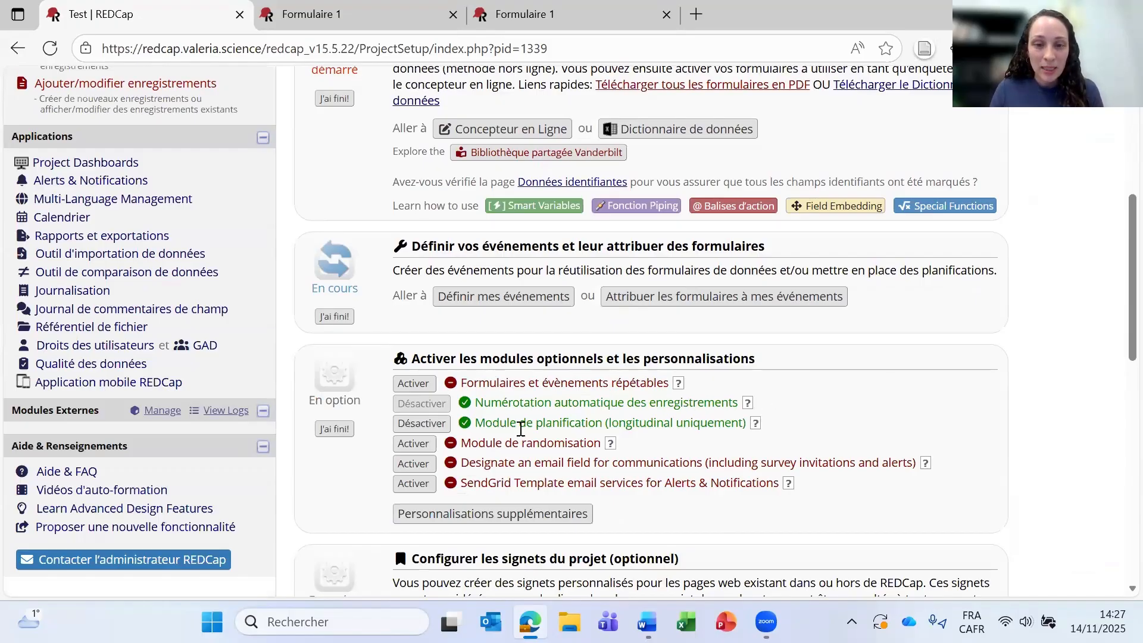
scroll(613, 423, down, 1)
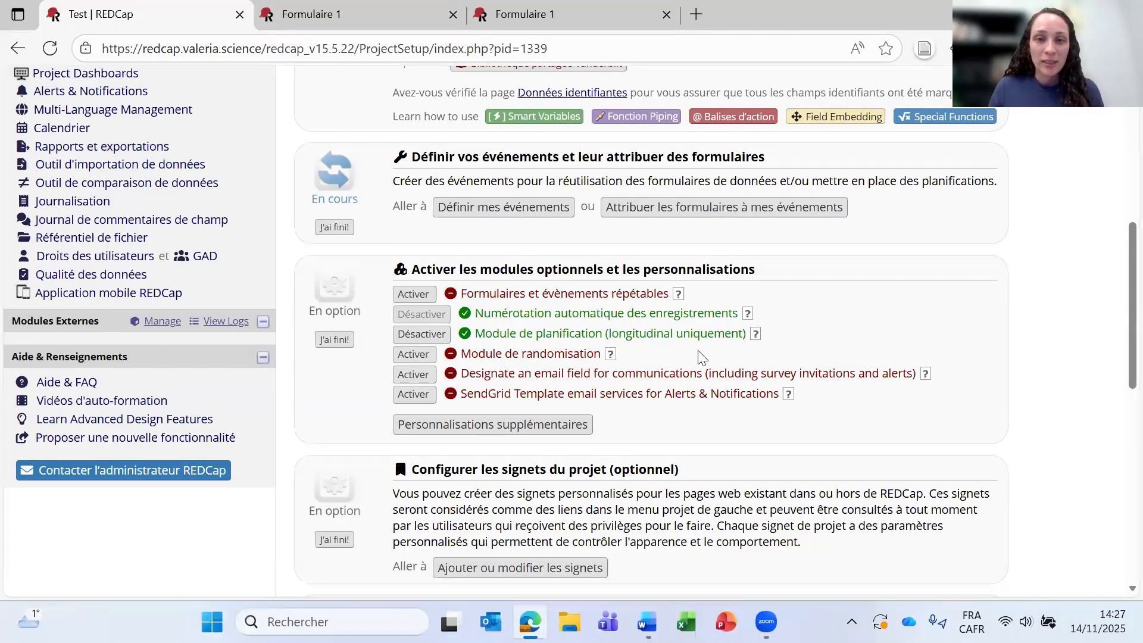
scroll(679, 356, up, 8)
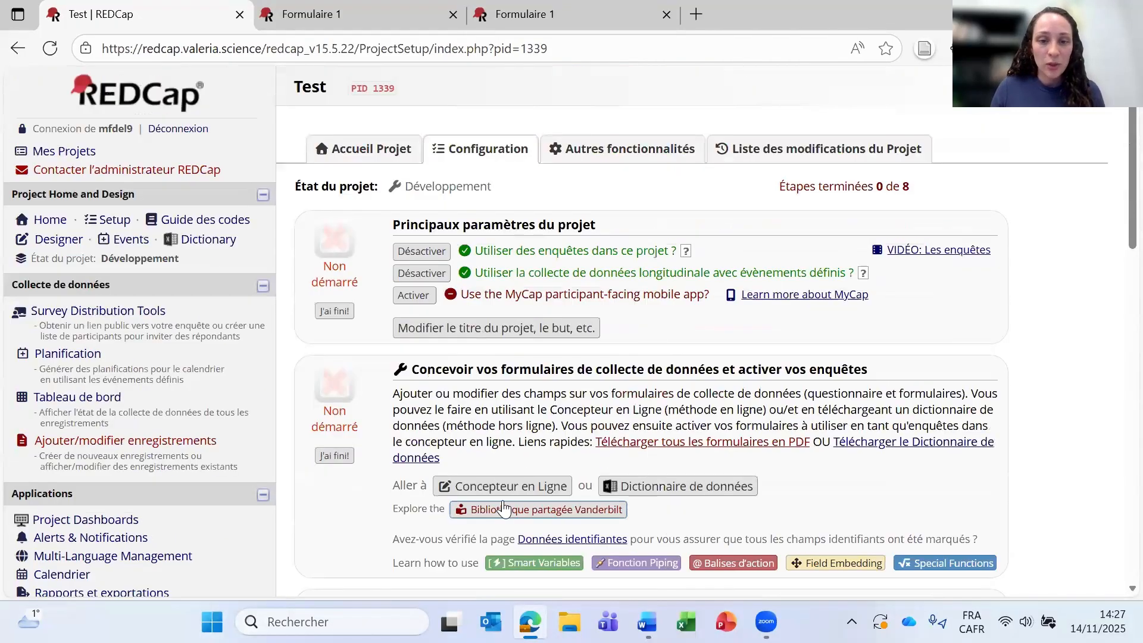
click(508, 485)
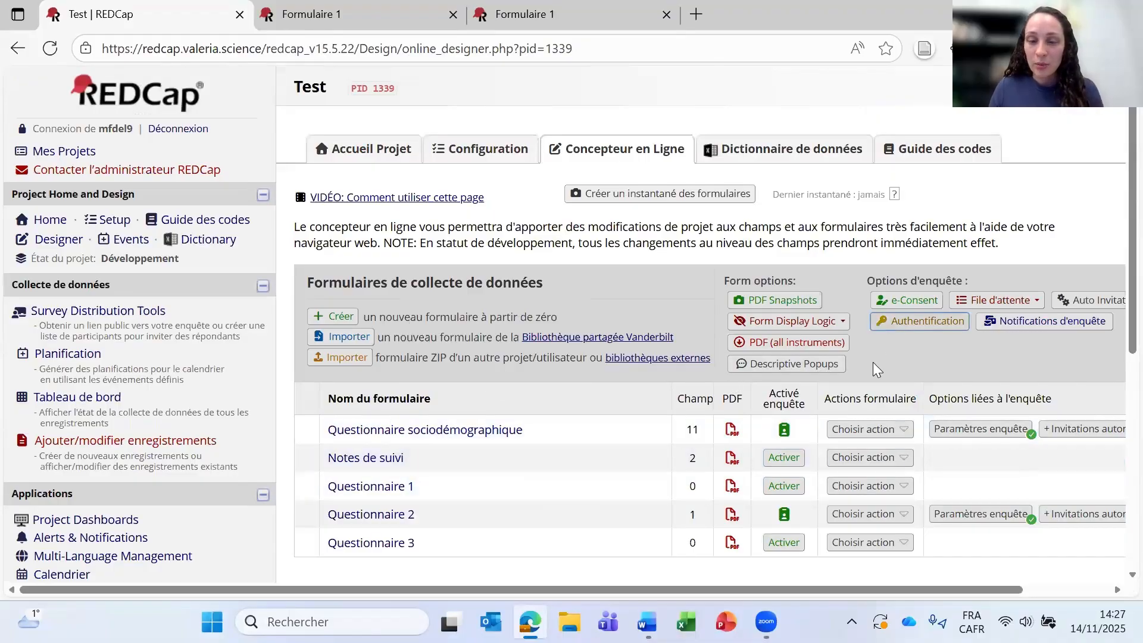
Step: Activate the survey login in the authentication settings and choose id_1 "Identifiant :" as login field #1
scroll(714, 381, down, 2)
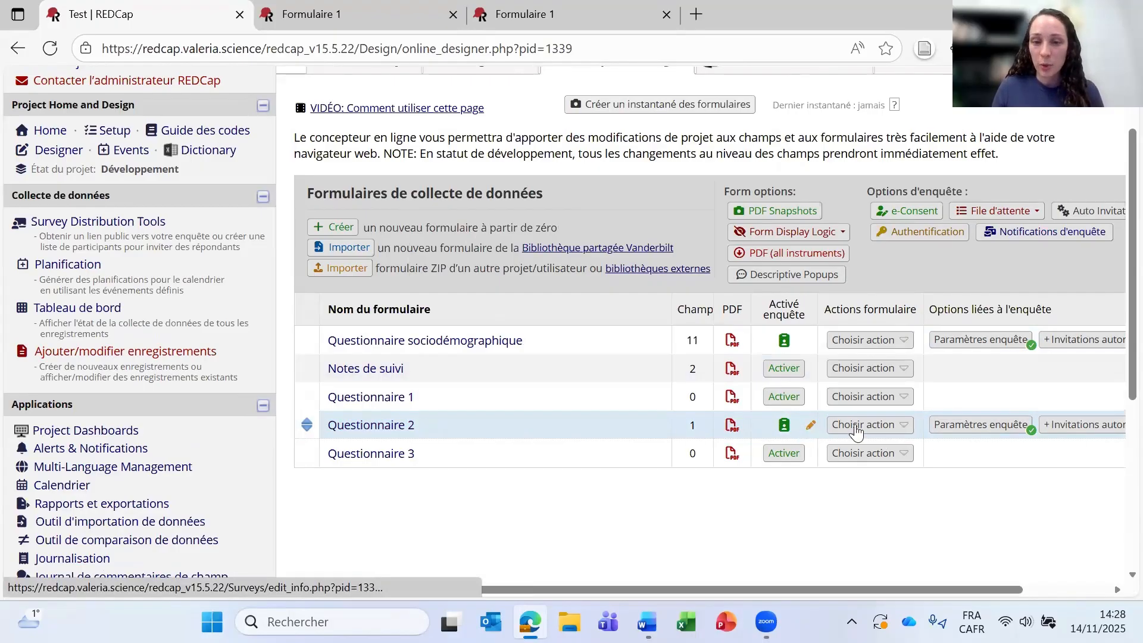
scroll(927, 307, up, 2)
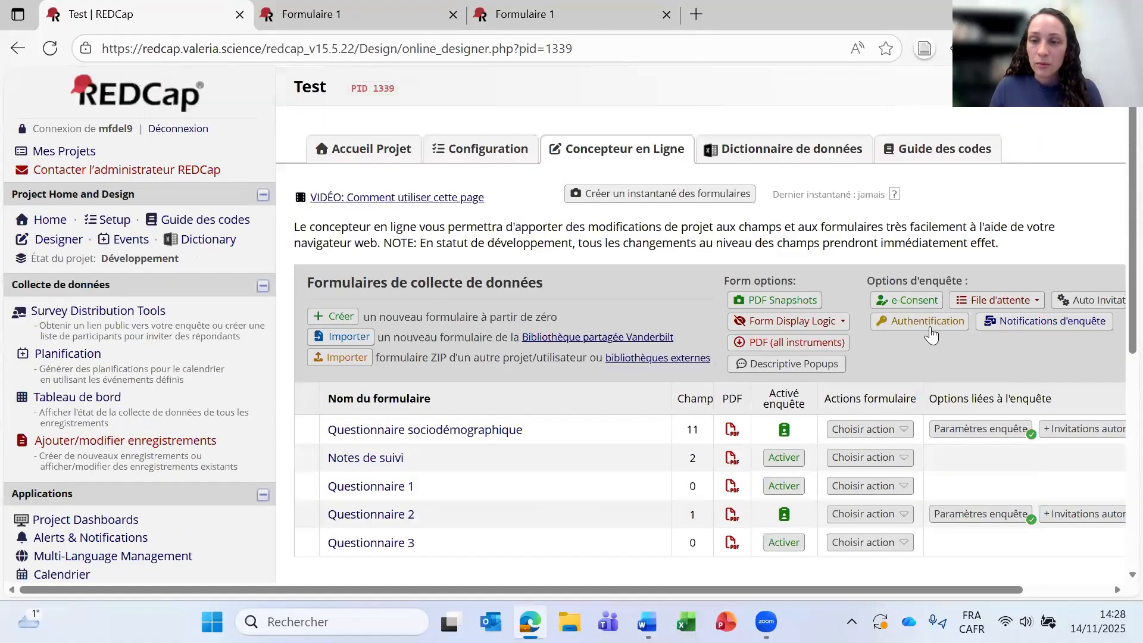
click(917, 326)
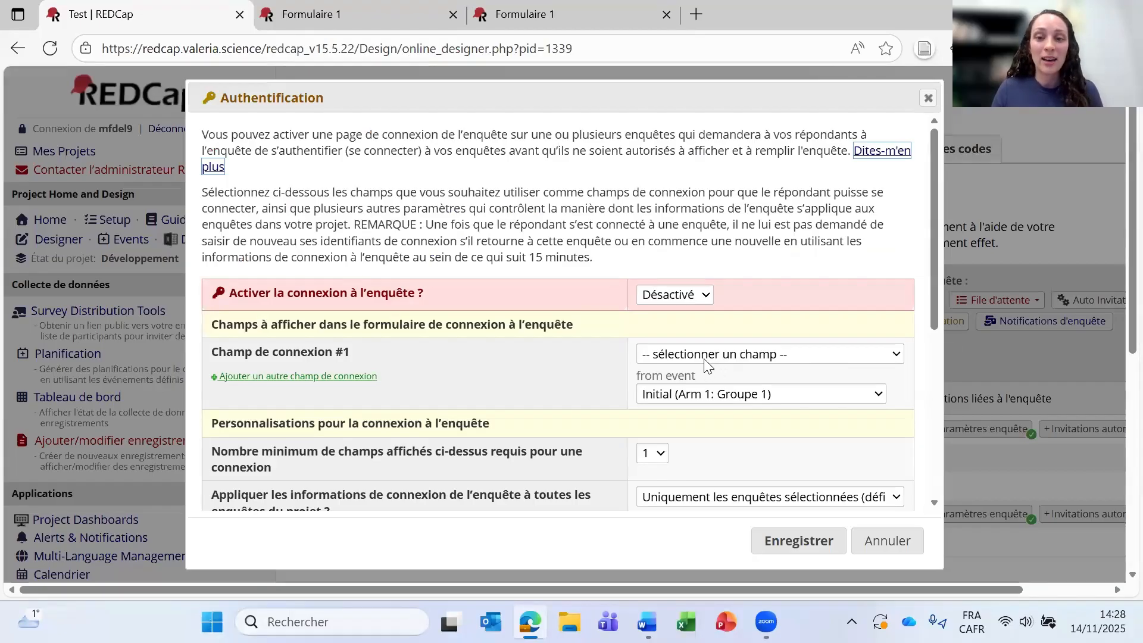
click(695, 296)
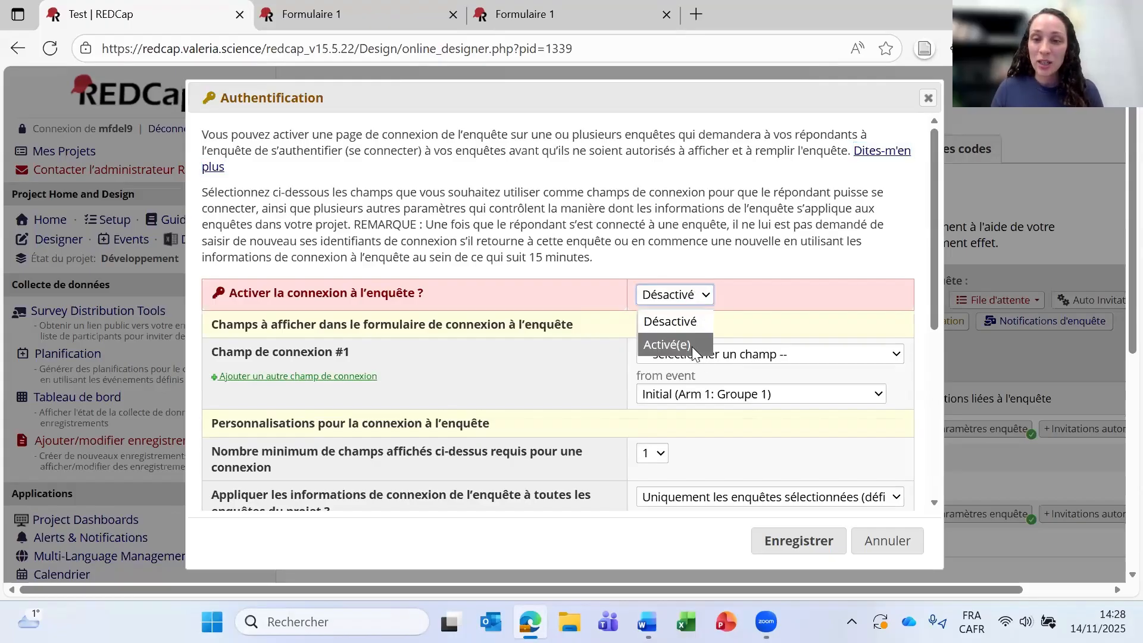
click(690, 337)
scroll(798, 280, down, 2)
click(797, 266)
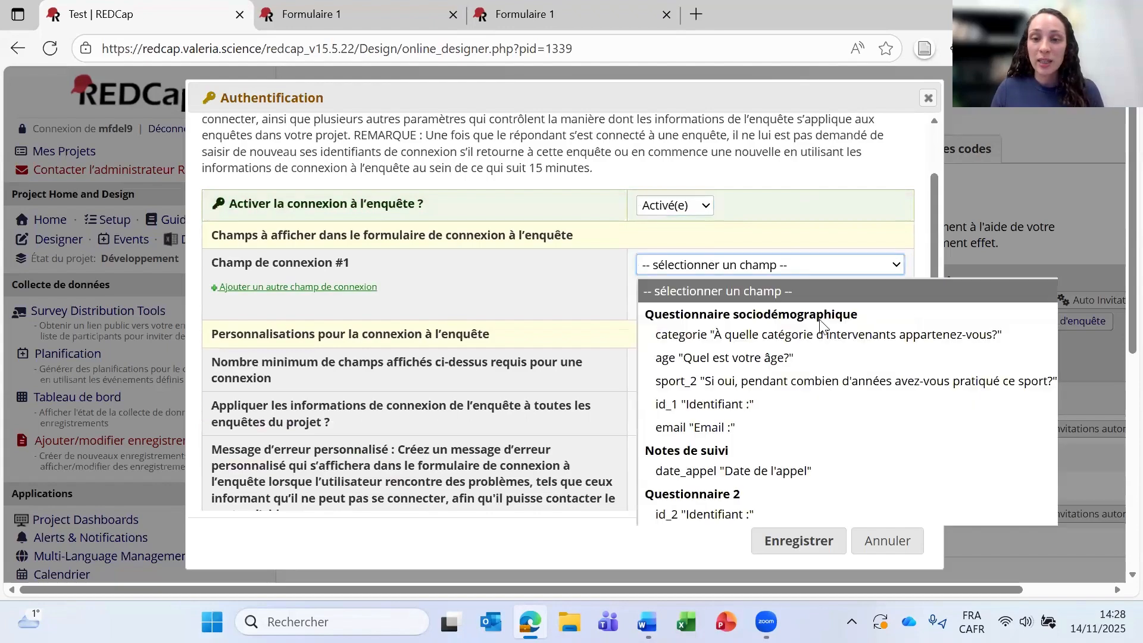
click(736, 407)
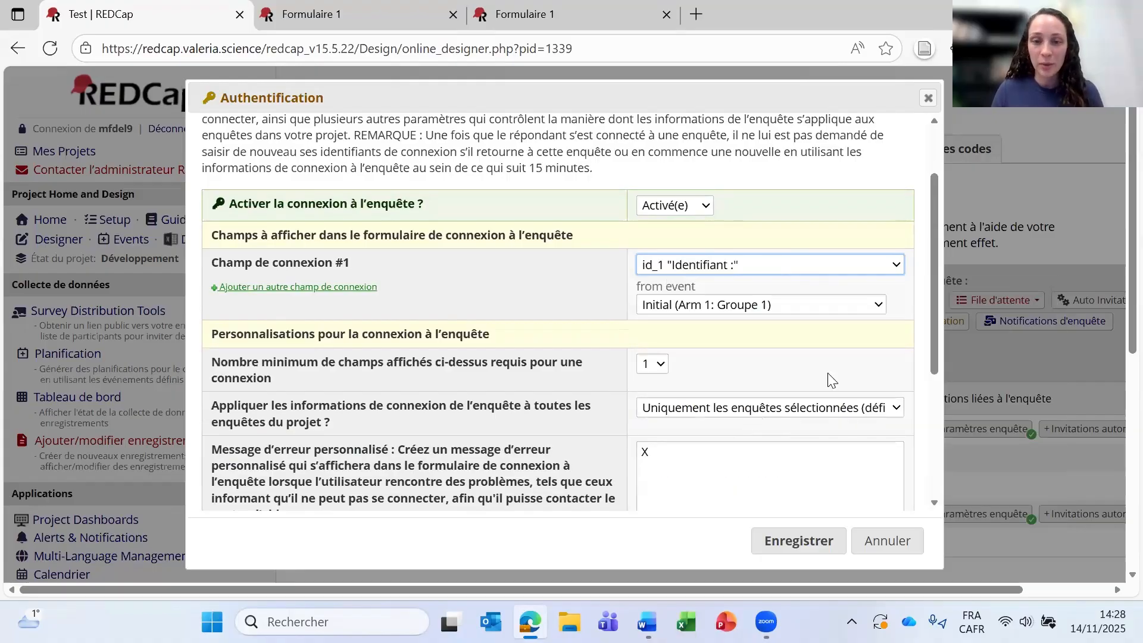
Step: Replace the custom login error message with "Le code est erroné."
scroll(724, 355, down, 1)
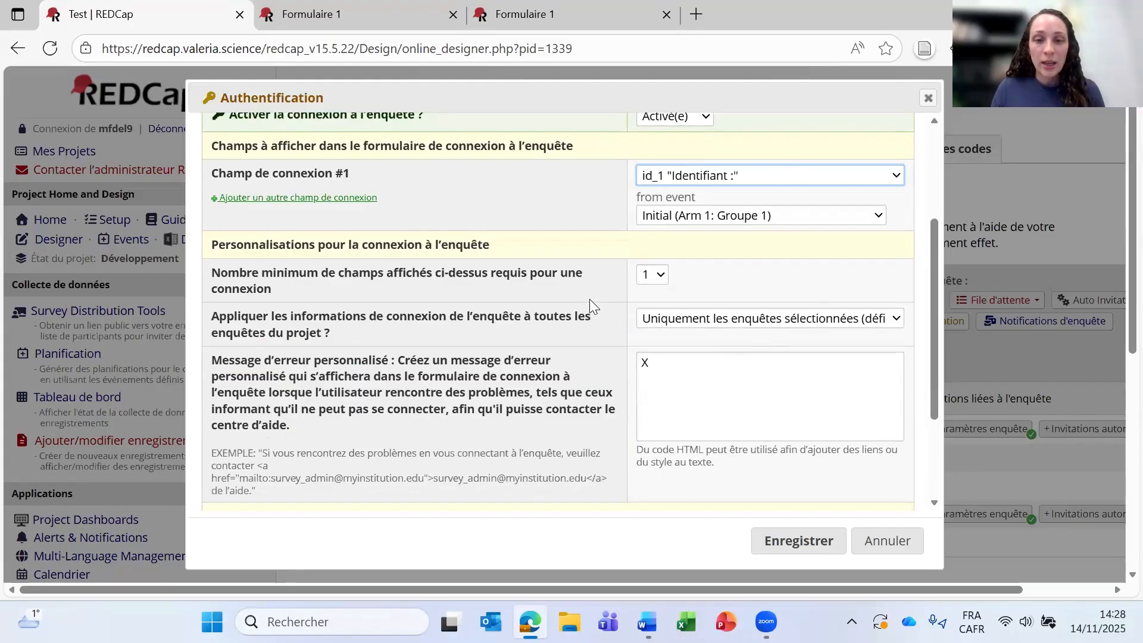
double_click(765, 384)
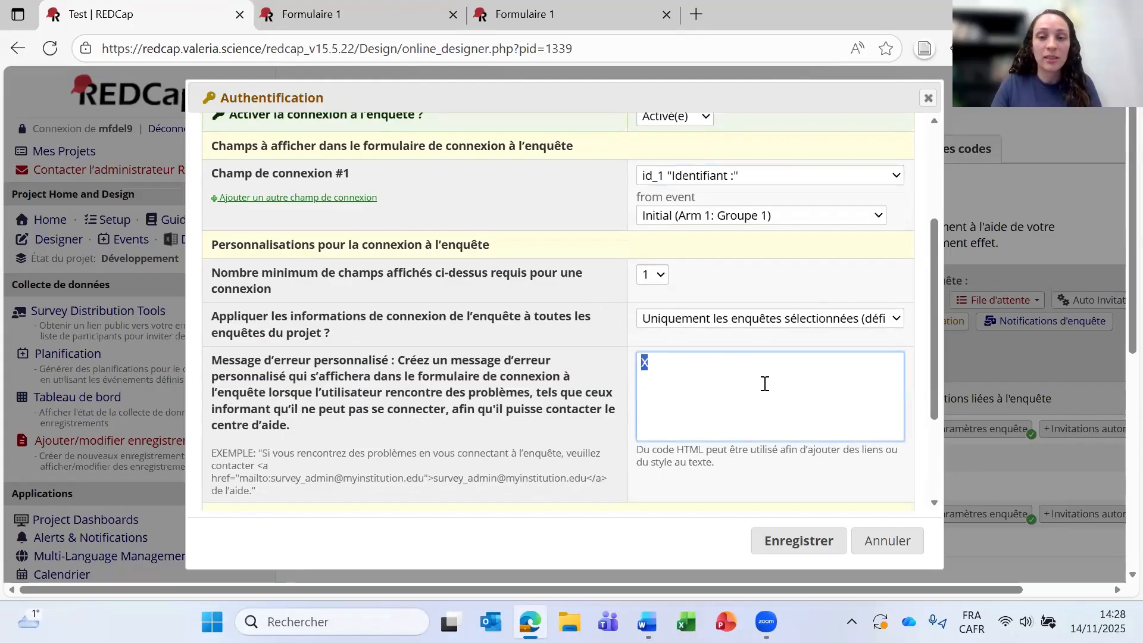
text(Le code est erroné.)
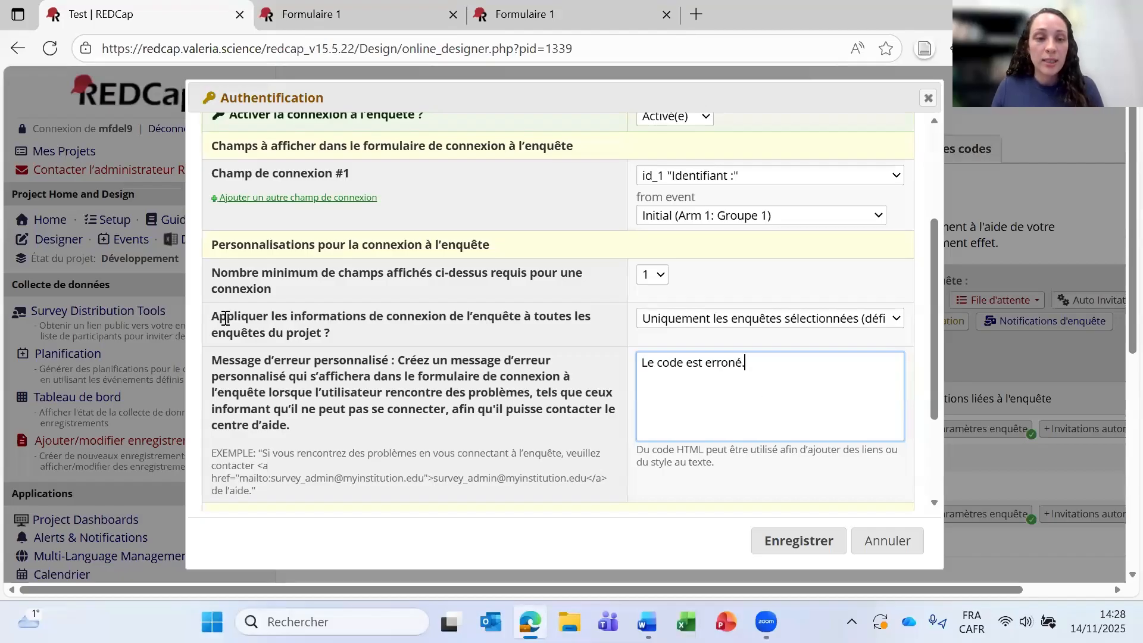
Step: Apply the login only to selected surveys (Uniquement les enquêtes sélectionnées) and save the authentication settings
drag(213, 325, 349, 326)
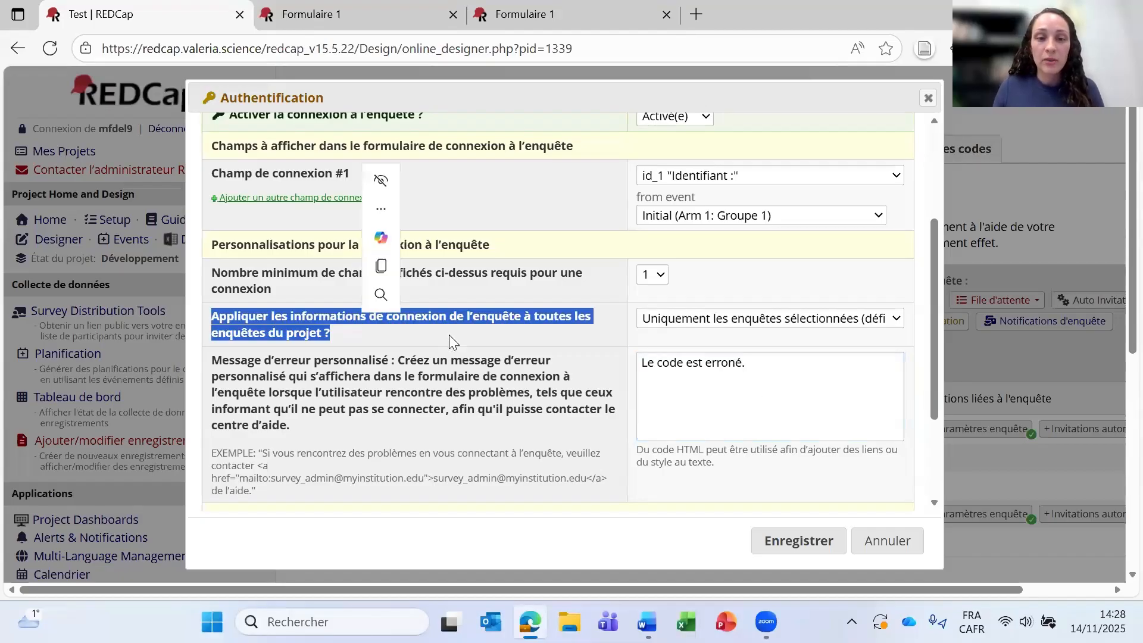
click(874, 340)
click(879, 319)
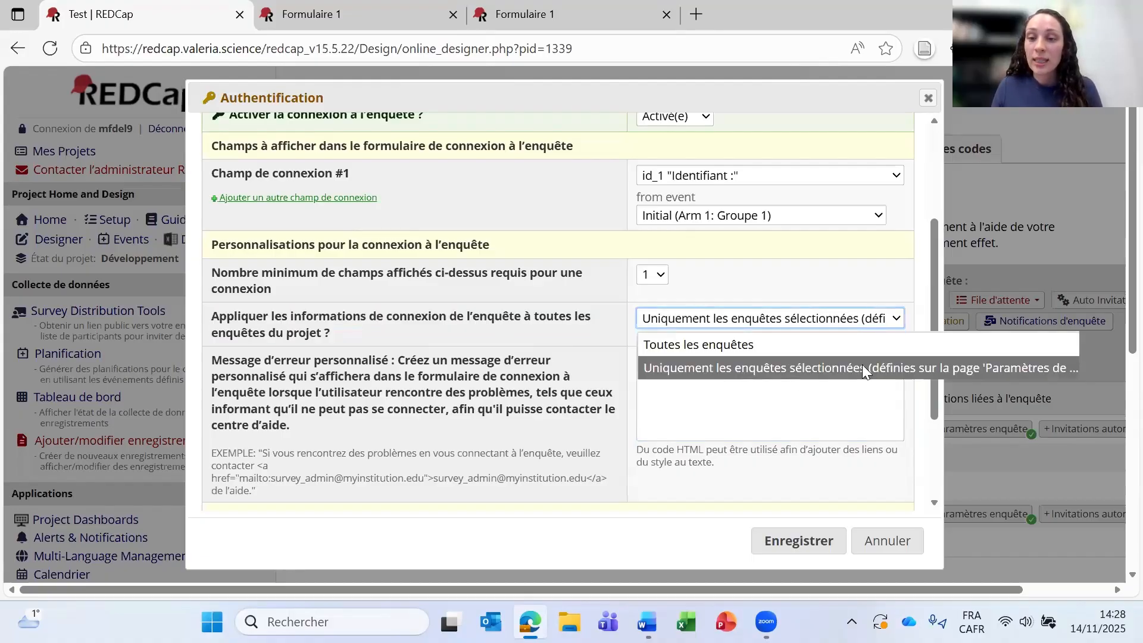
click(885, 368)
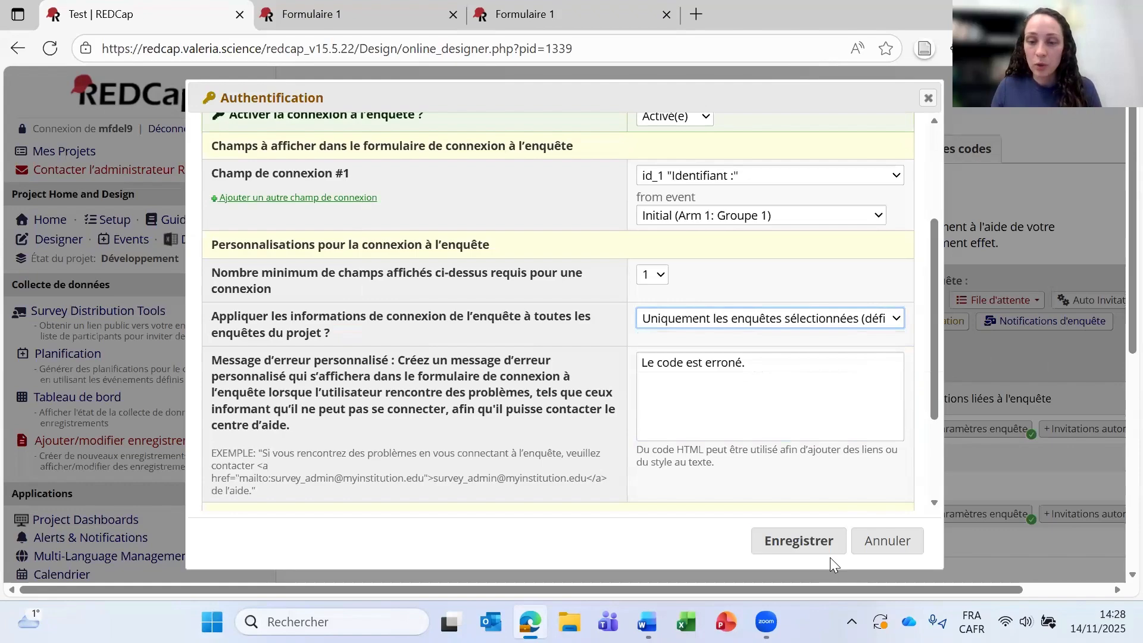
click(808, 535)
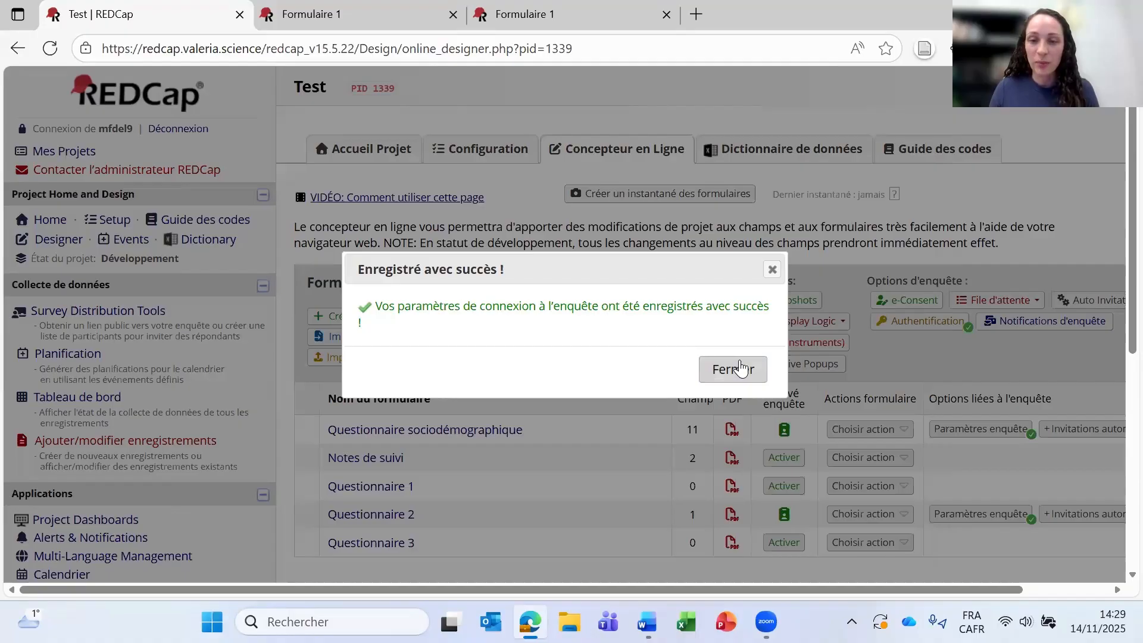
click(742, 369)
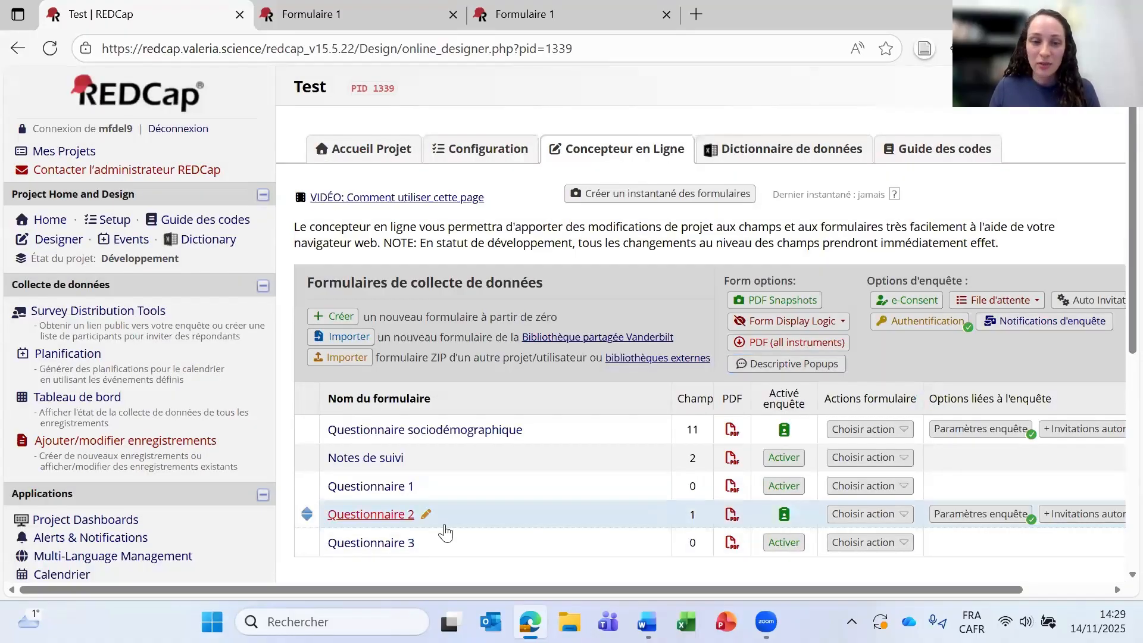
Step: Review the Identifiant field in the Questionnaire 2 form and return to the list of forms
click(372, 516)
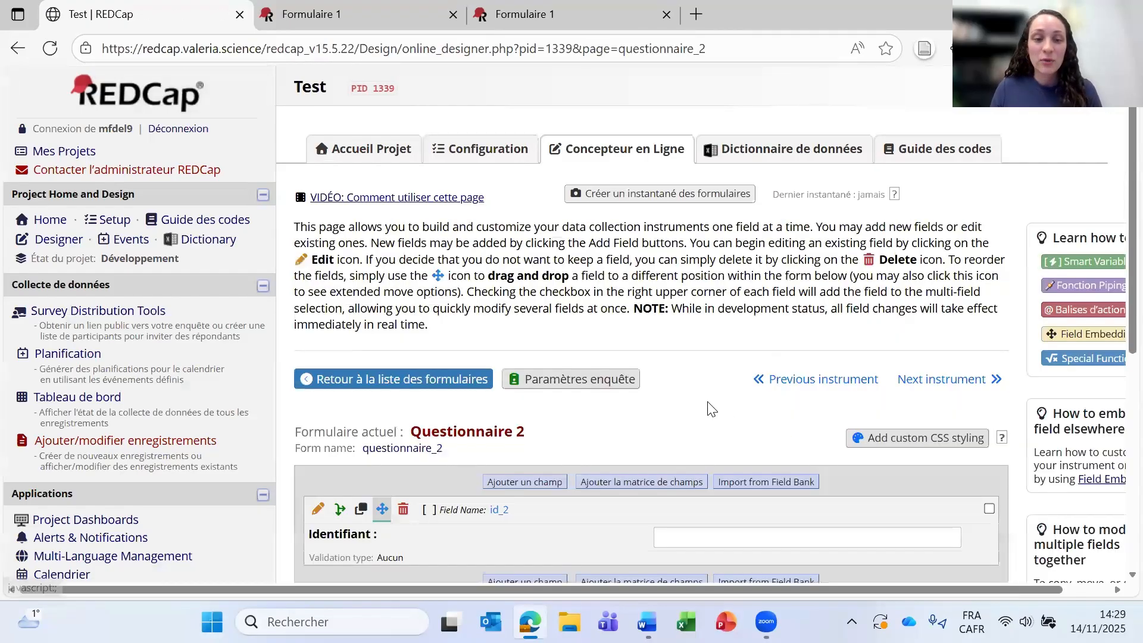
scroll(714, 411, down, 1)
click(675, 448)
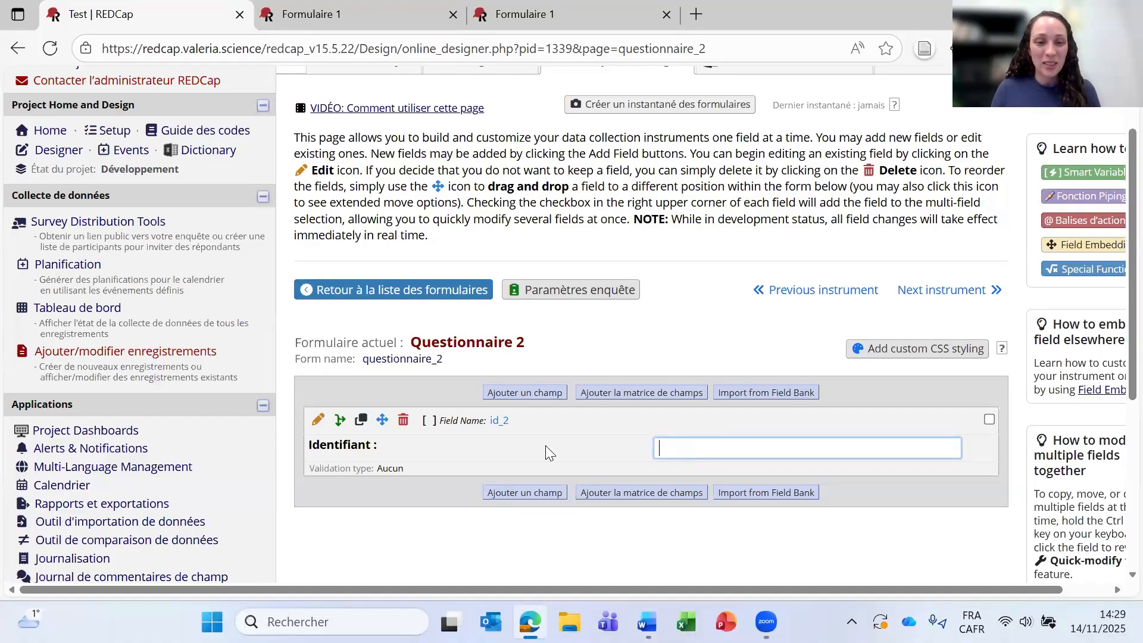
click(435, 289)
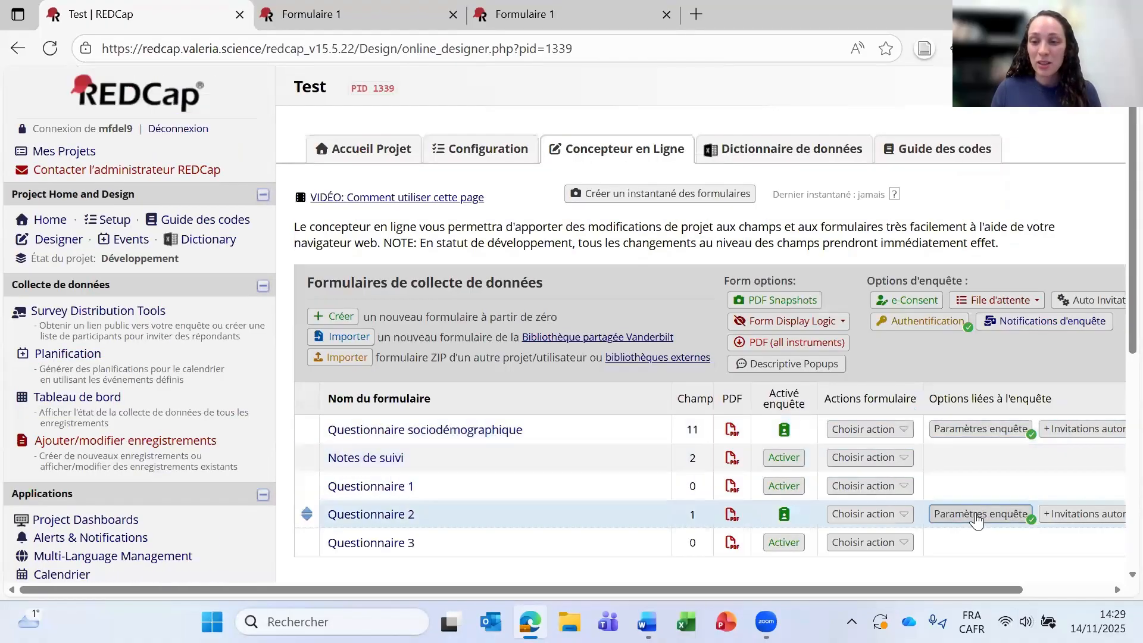
Step: In the survey settings of Questionnaire 2, set Appliquer la 'Connexion à l'enquête' to Oui and save the changes
click(977, 515)
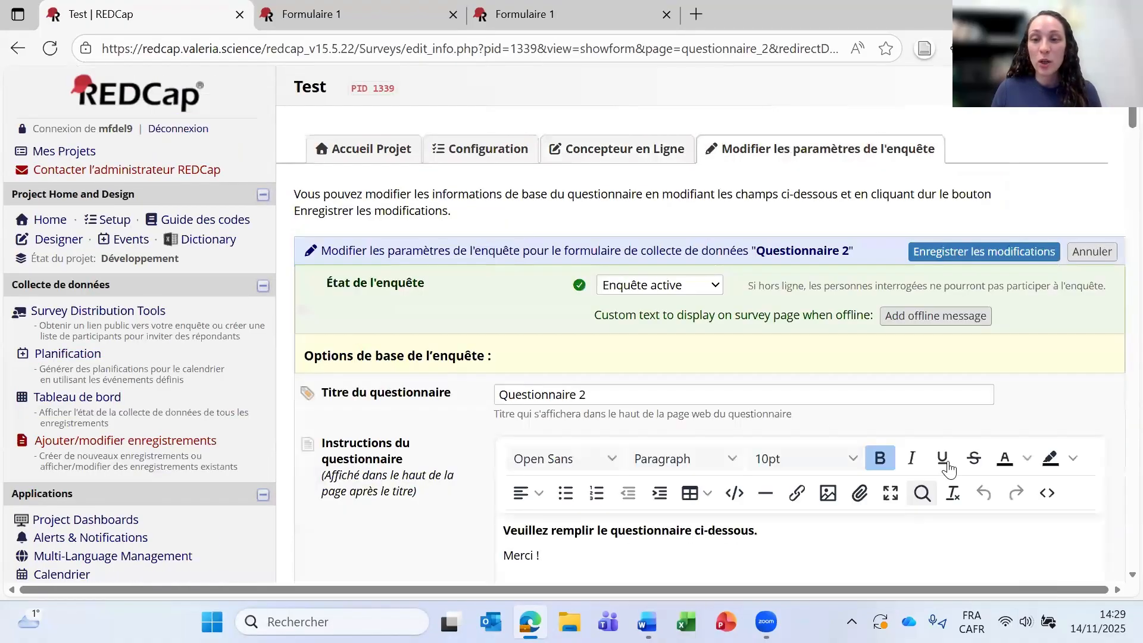
scroll(784, 374, down, 15)
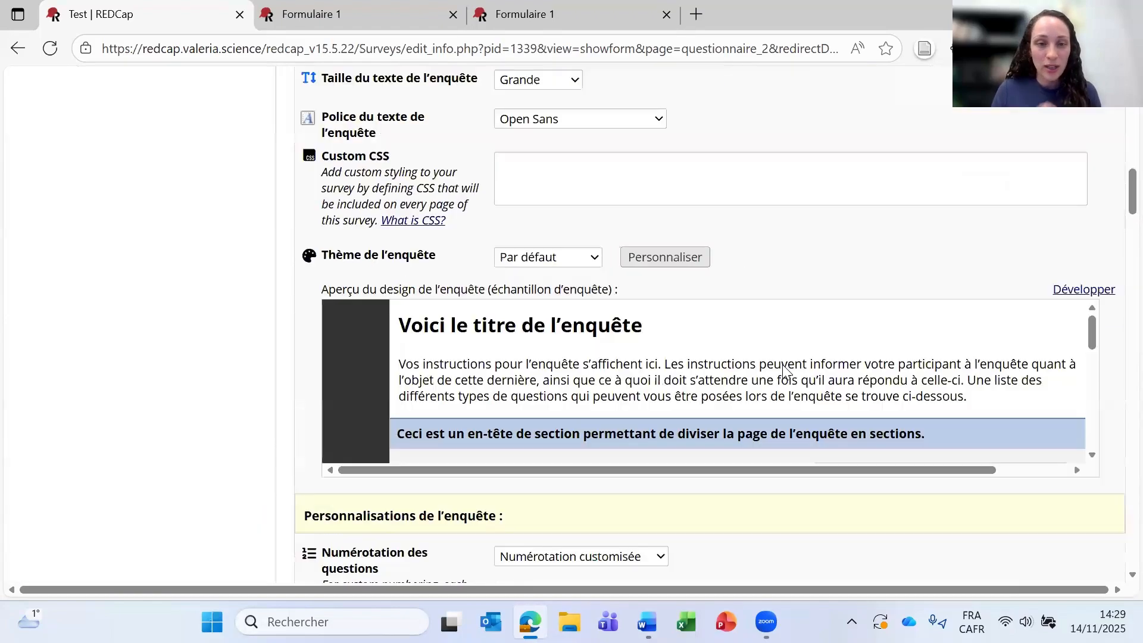
scroll(785, 374, down, 15)
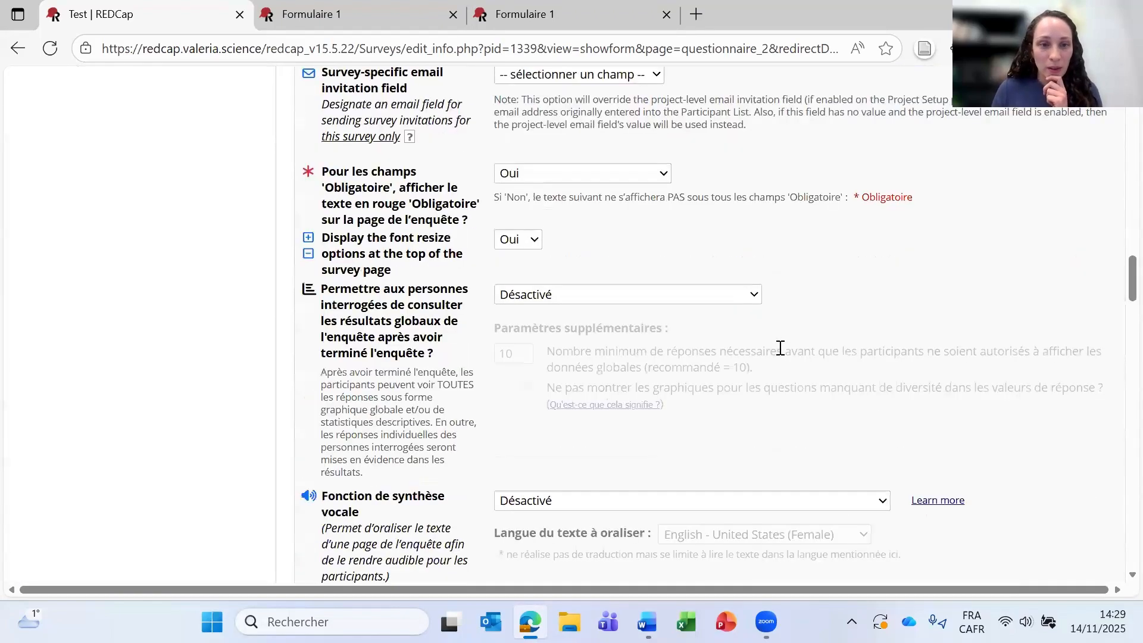
scroll(782, 353, down, 15)
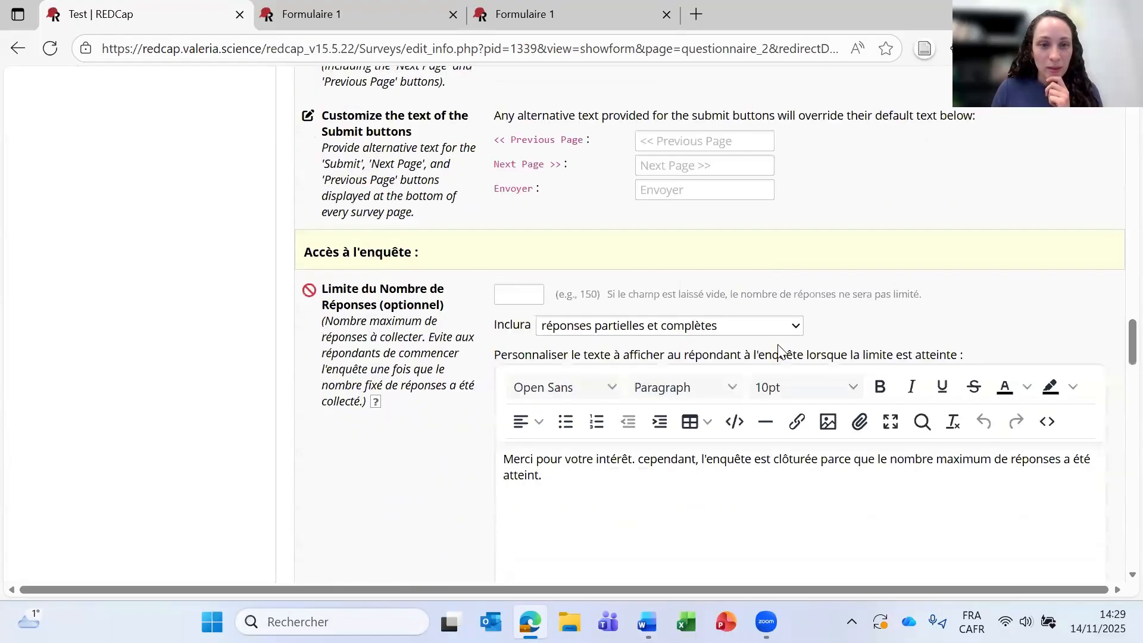
scroll(782, 352, down, 5)
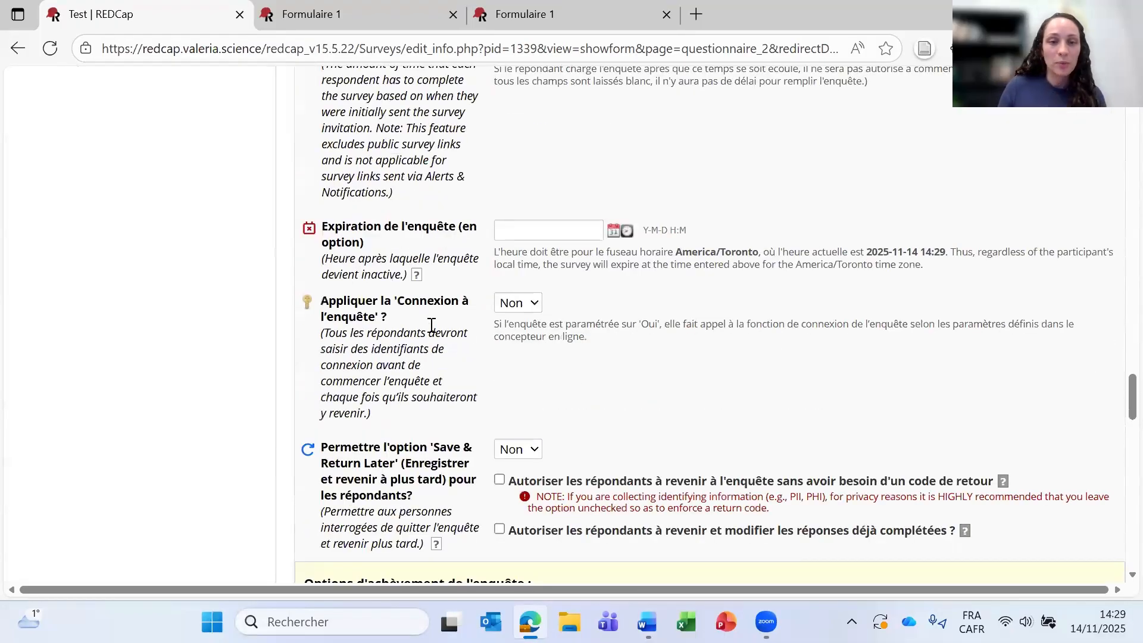
scroll(433, 325, up, 9)
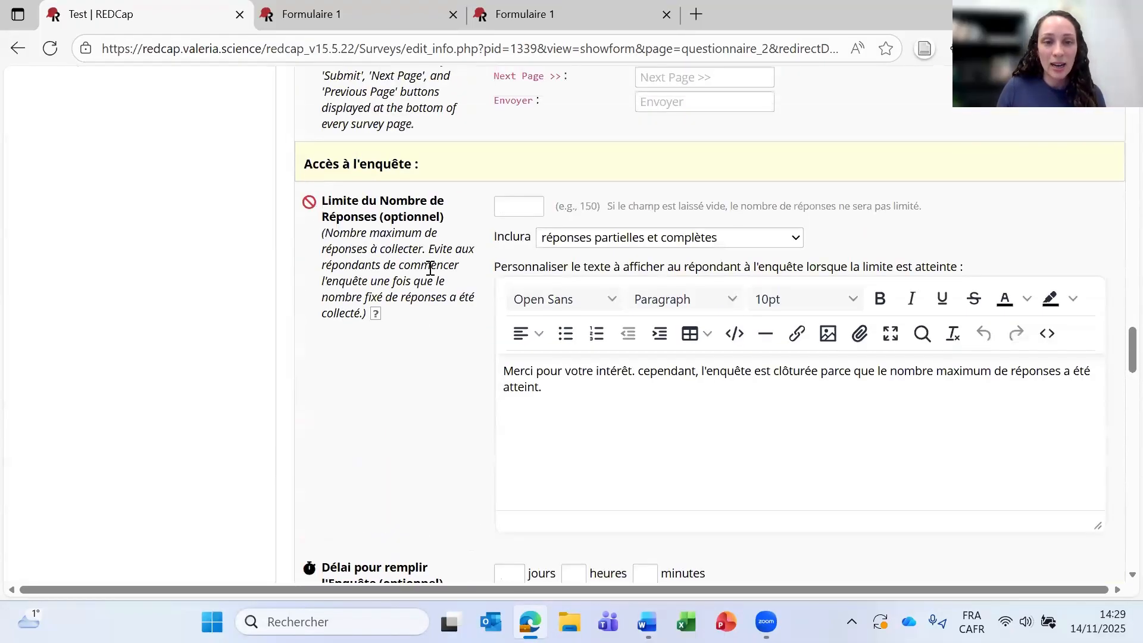
scroll(453, 301, down, 5)
scroll(453, 310, down, 4)
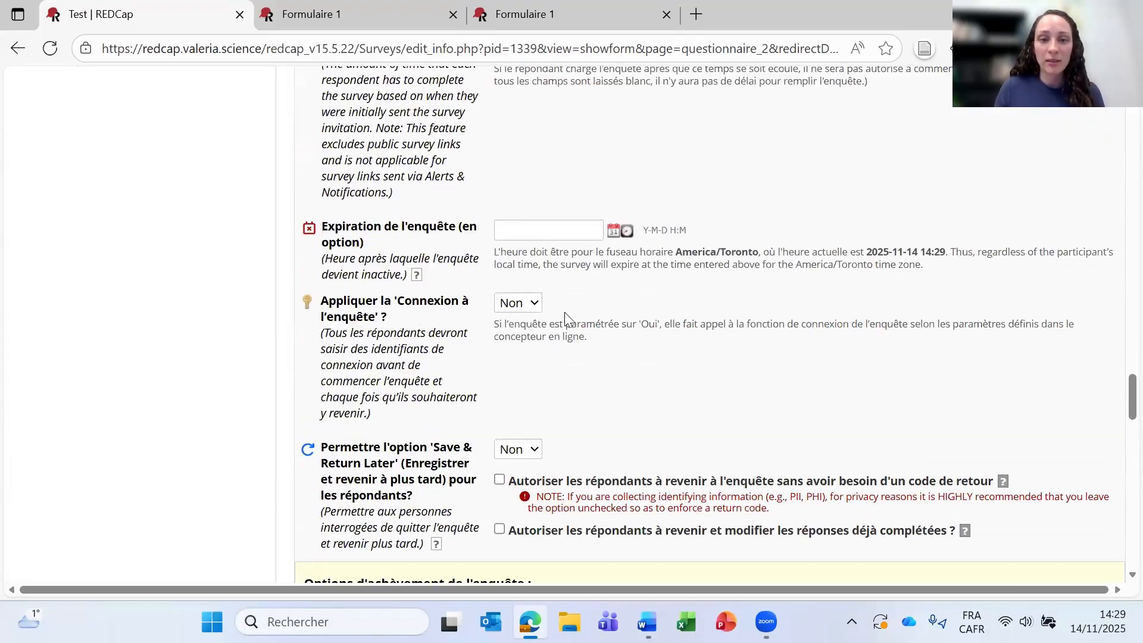
click(533, 306)
click(523, 351)
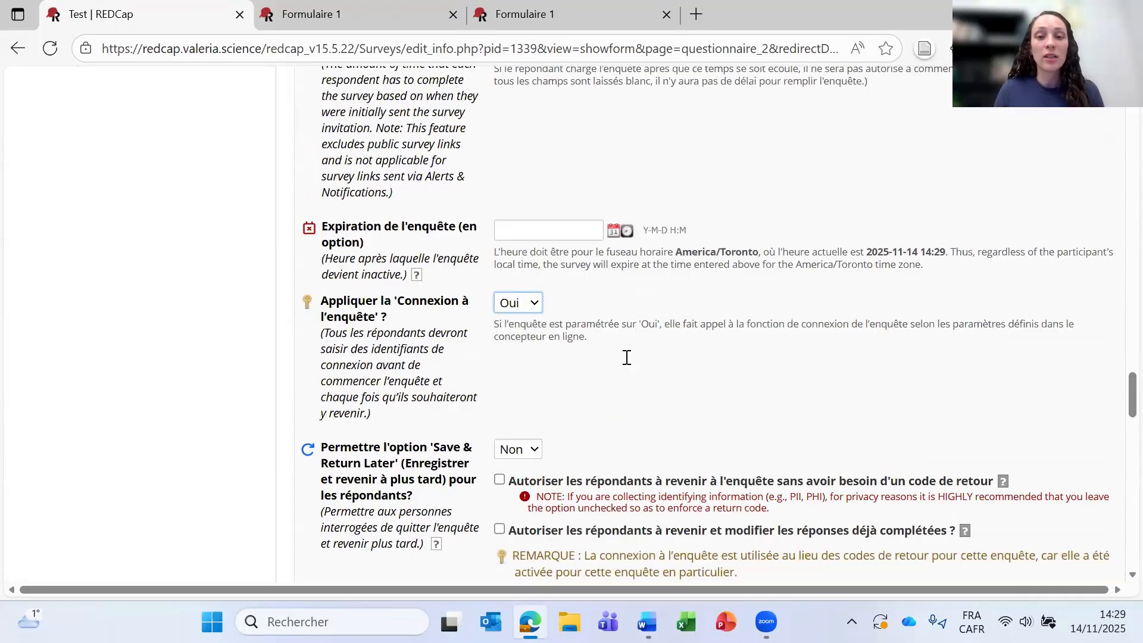
scroll(909, 437, down, 10)
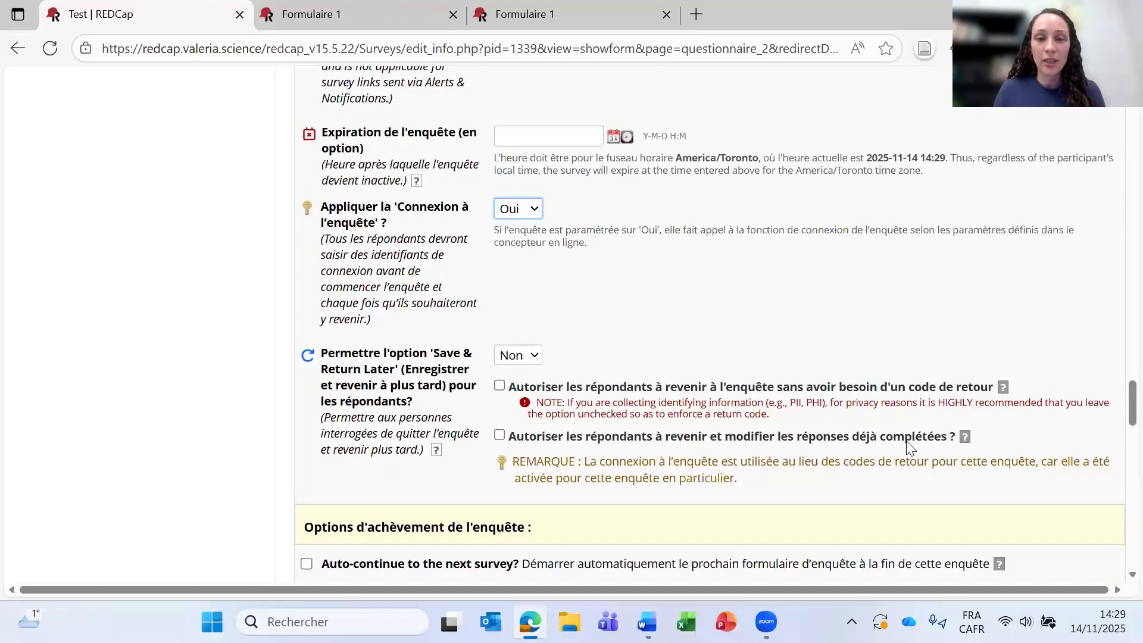
scroll(910, 431, down, 10)
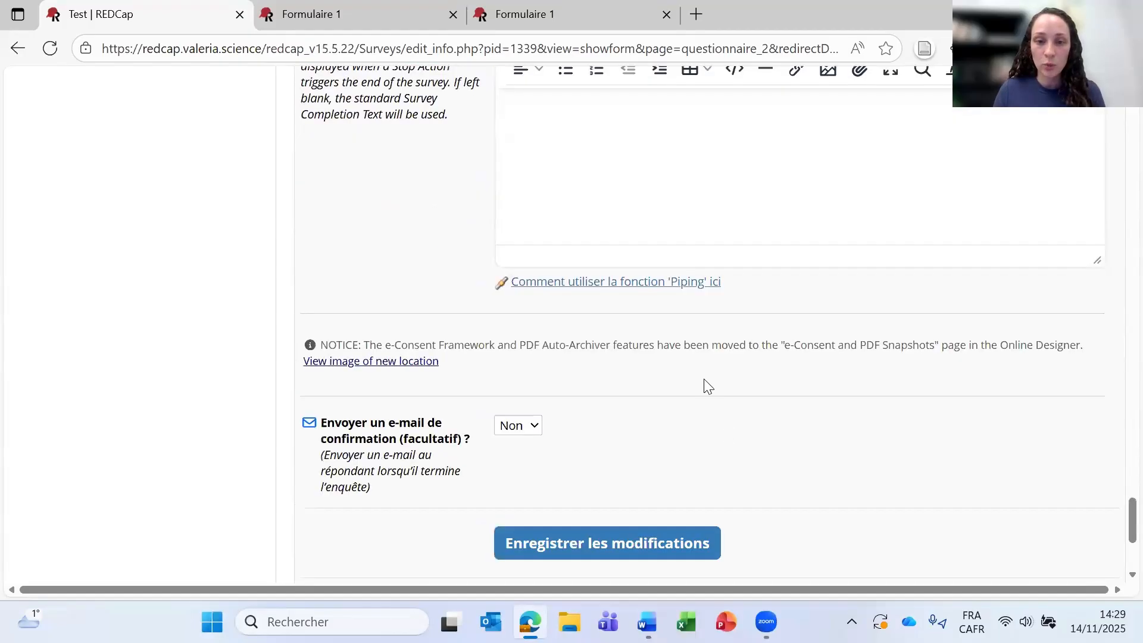
click(674, 289)
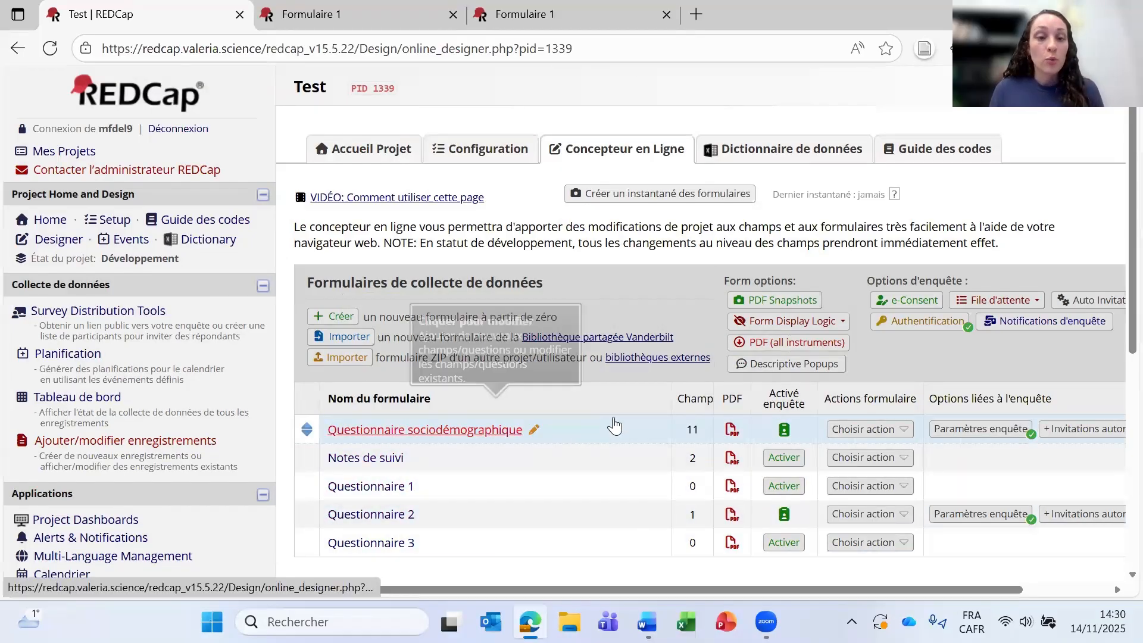
Step: Open existing record 1 of Groupe 1 from the add/edit records page
click(153, 441)
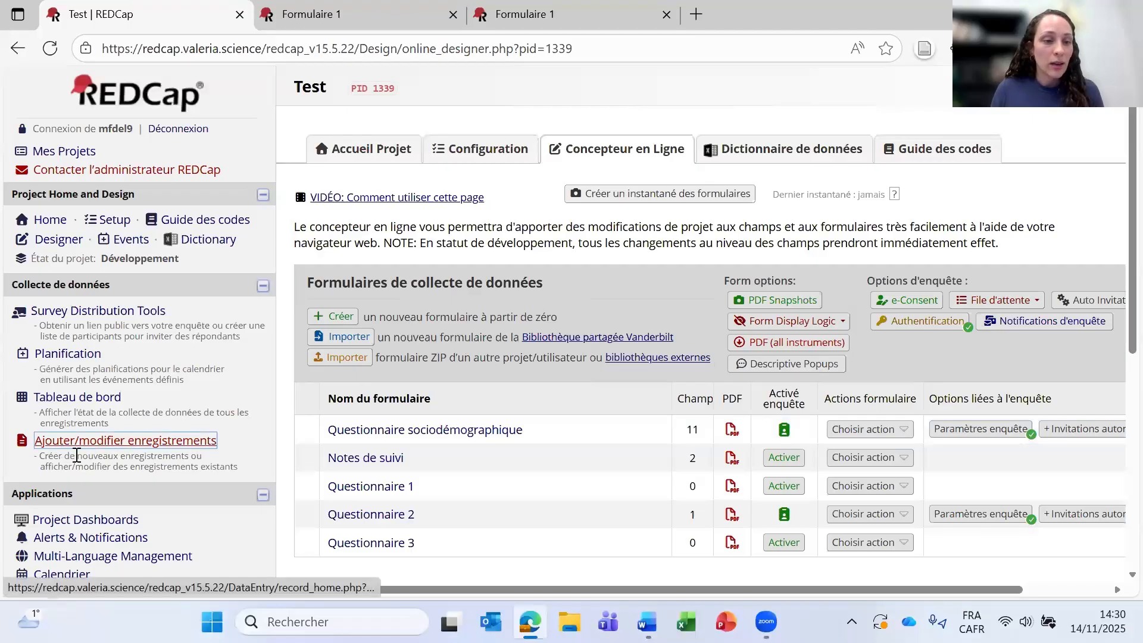
click(164, 446)
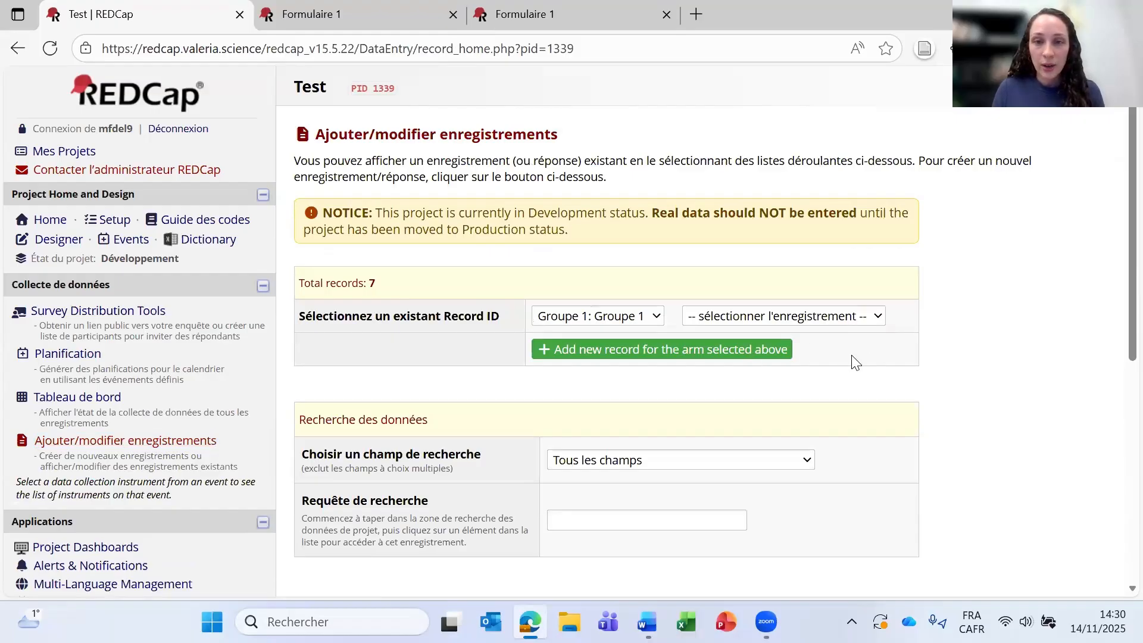
click(792, 317)
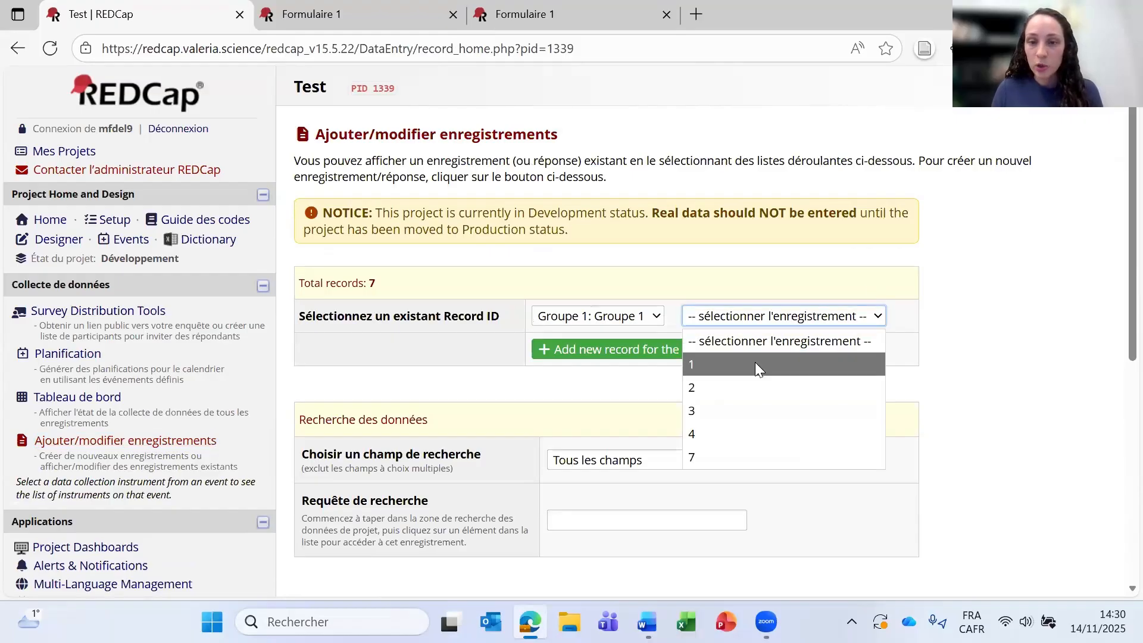
click(754, 364)
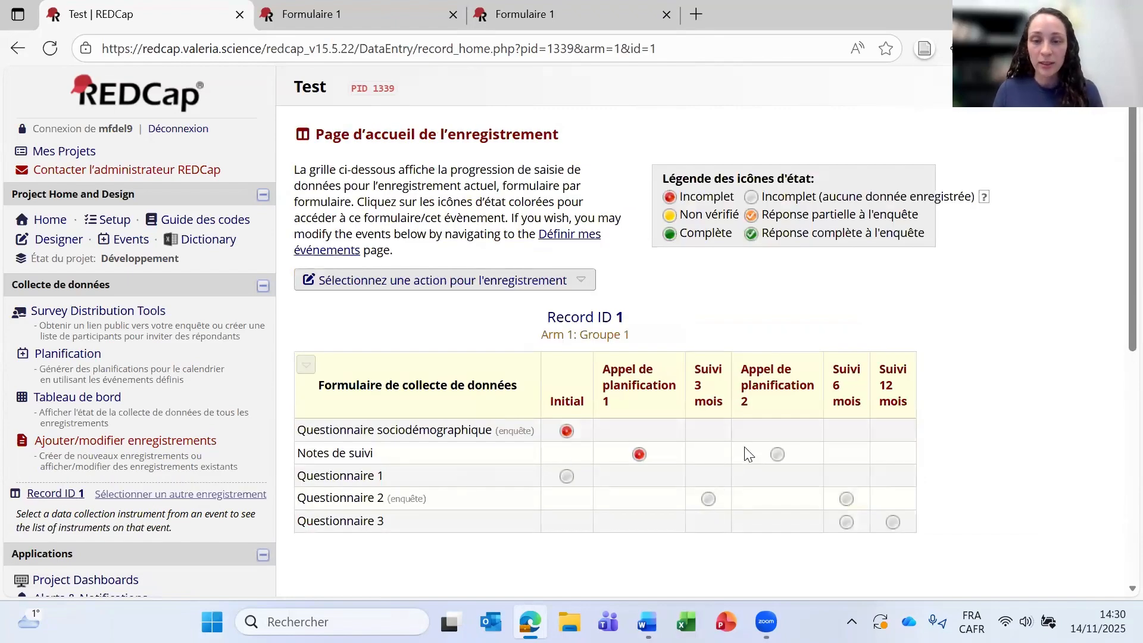
Step: Open the survey invitation composer for record 1's Questionnaire 2 at the Suivi 3 mois event
click(709, 499)
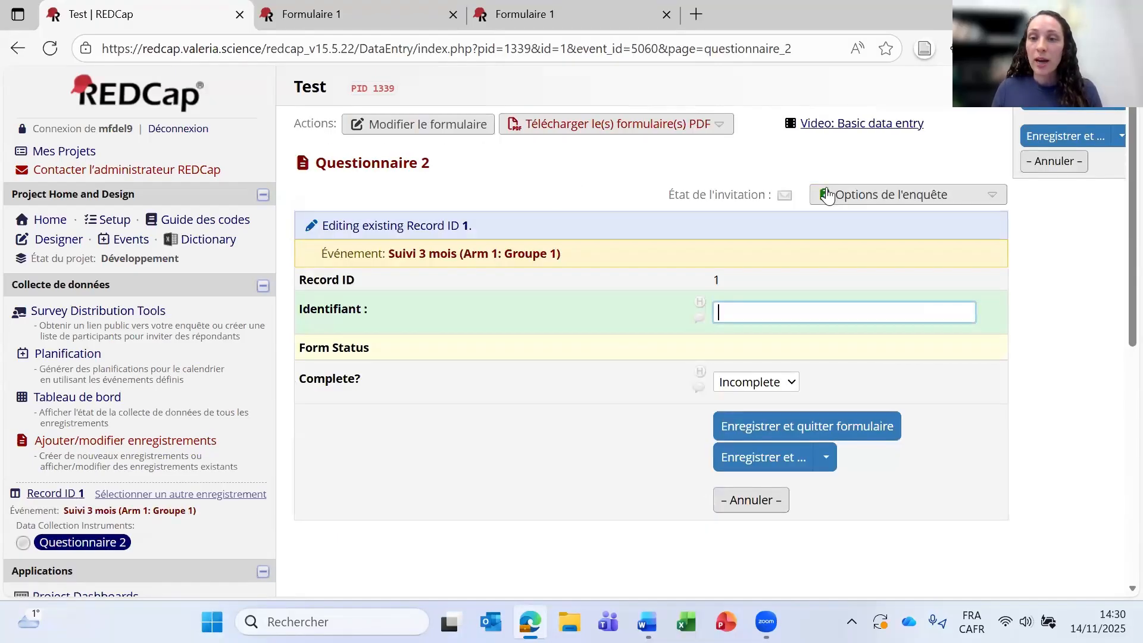
click(860, 200)
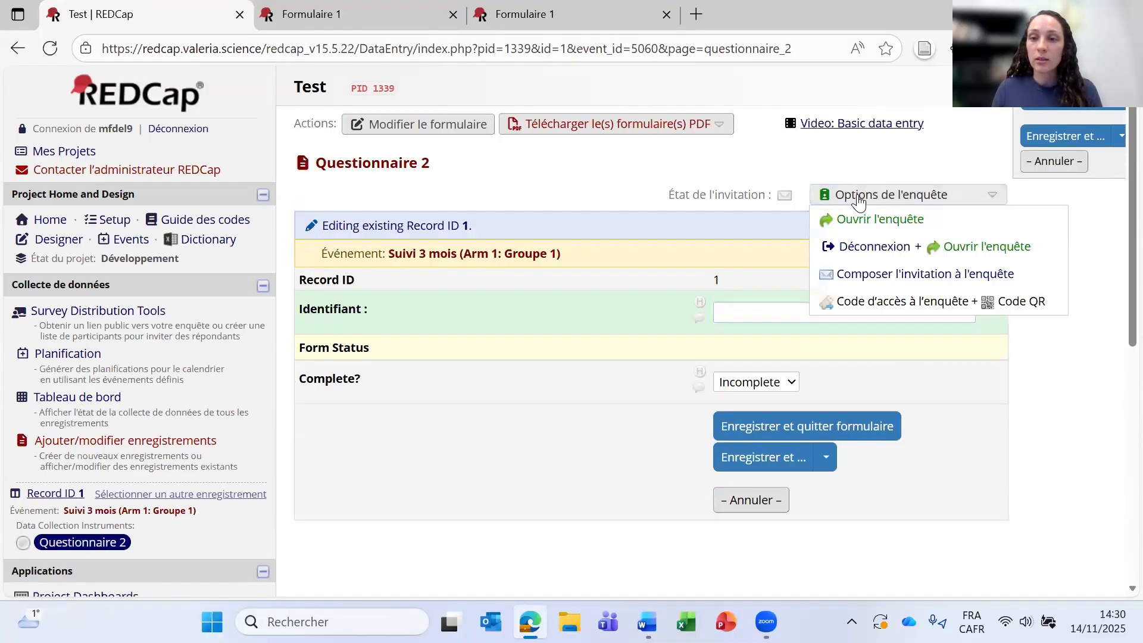
click(926, 273)
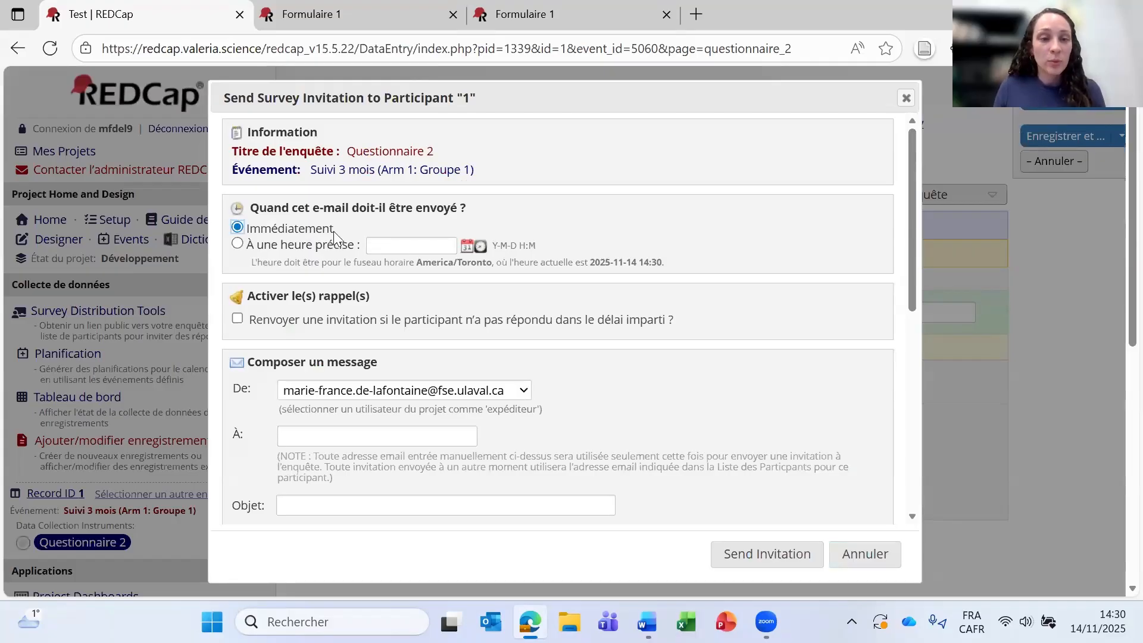
Step: Choose À une heure précise as the sending time for the Questionnaire 2 invitation, leaving the date empty
click(238, 244)
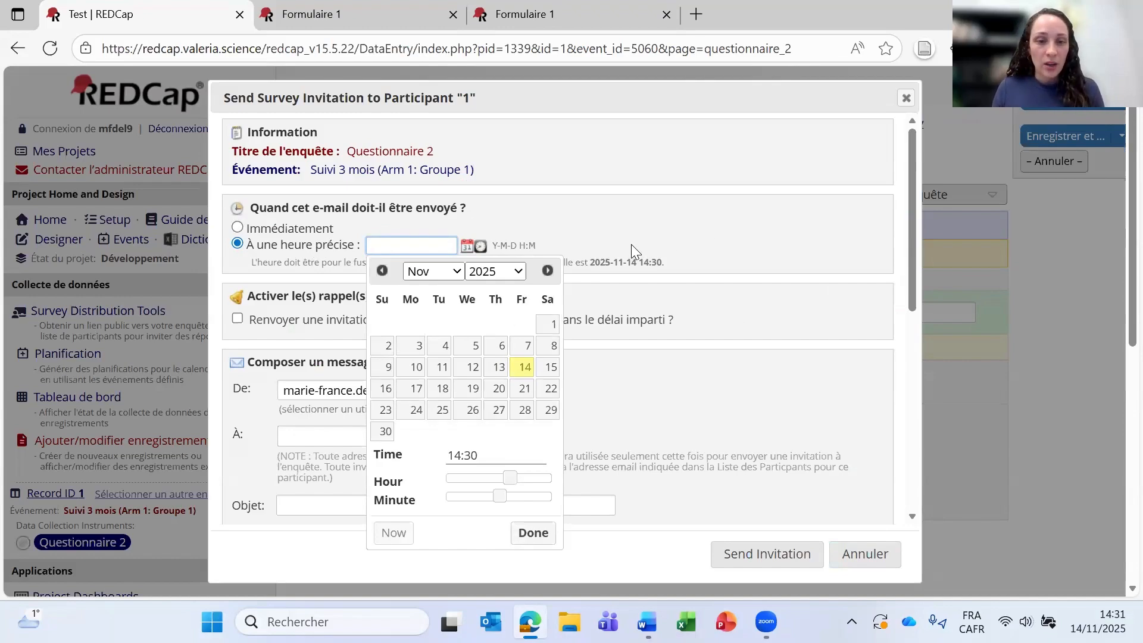
click(694, 222)
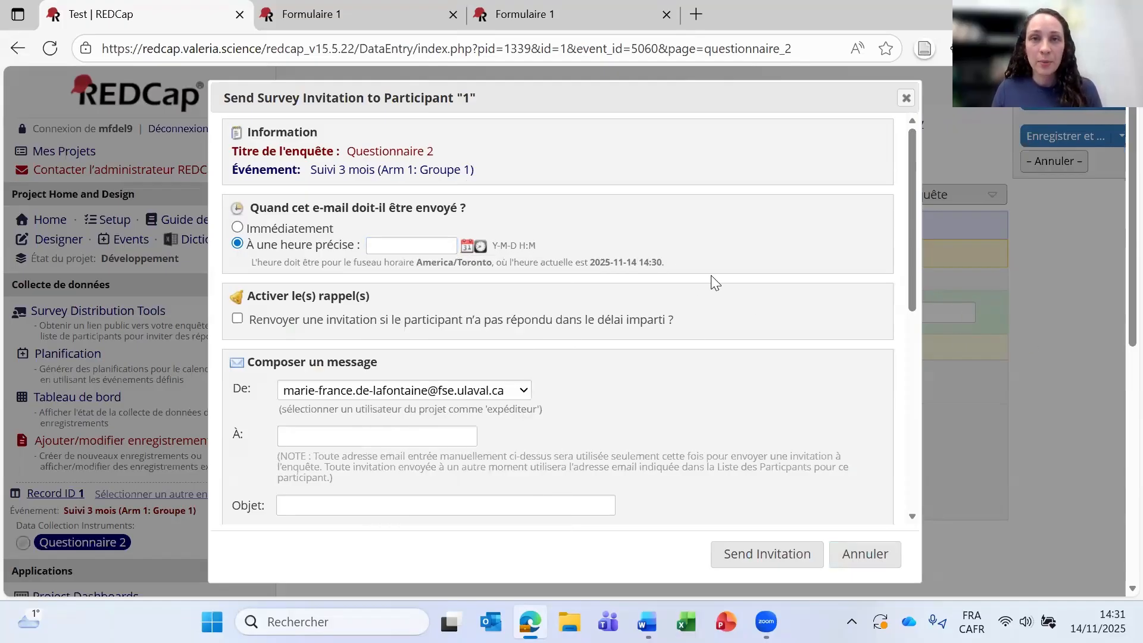
Step: Insert the variable [id_1] after [survey-link] in the invitation message
scroll(702, 279, down, 6)
scroll(401, 462, up, 2)
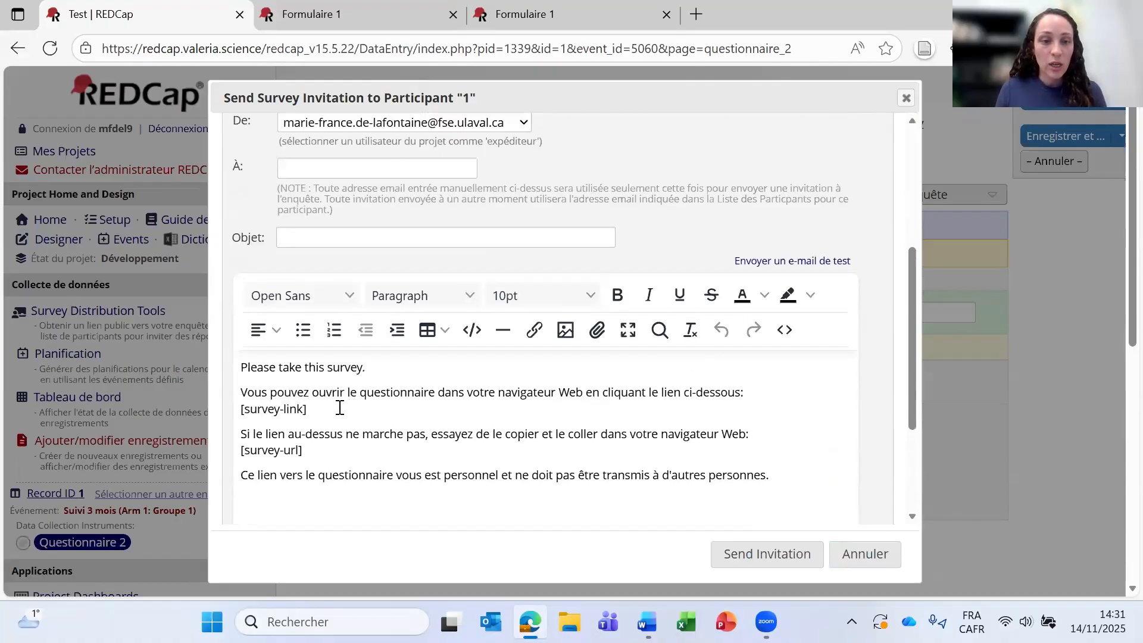
drag(324, 412, 232, 417)
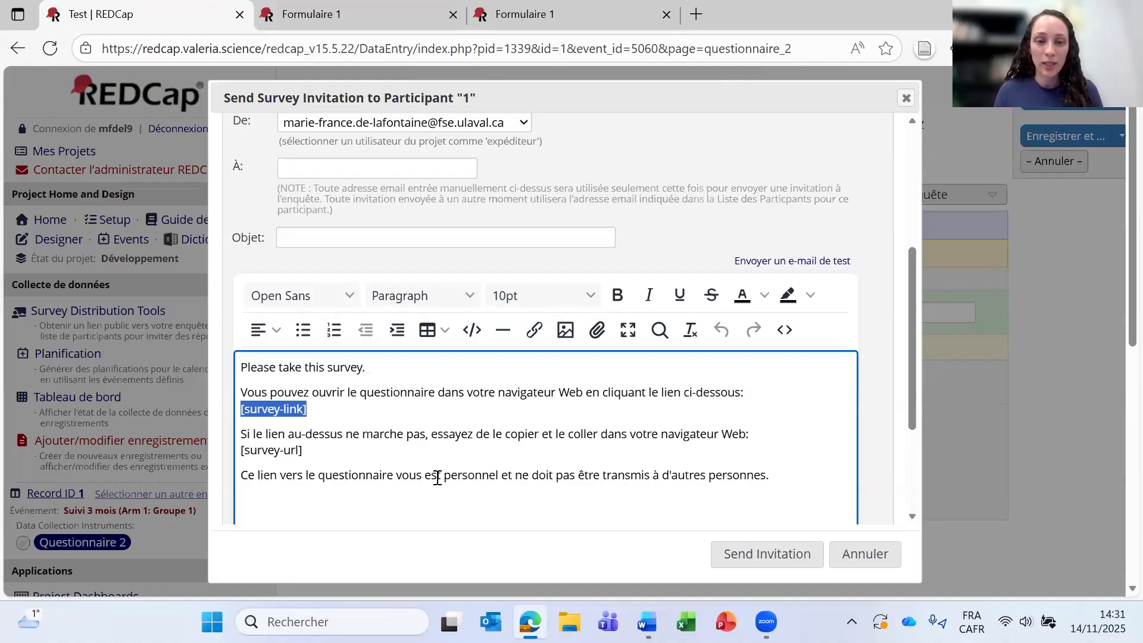
click(356, 415)
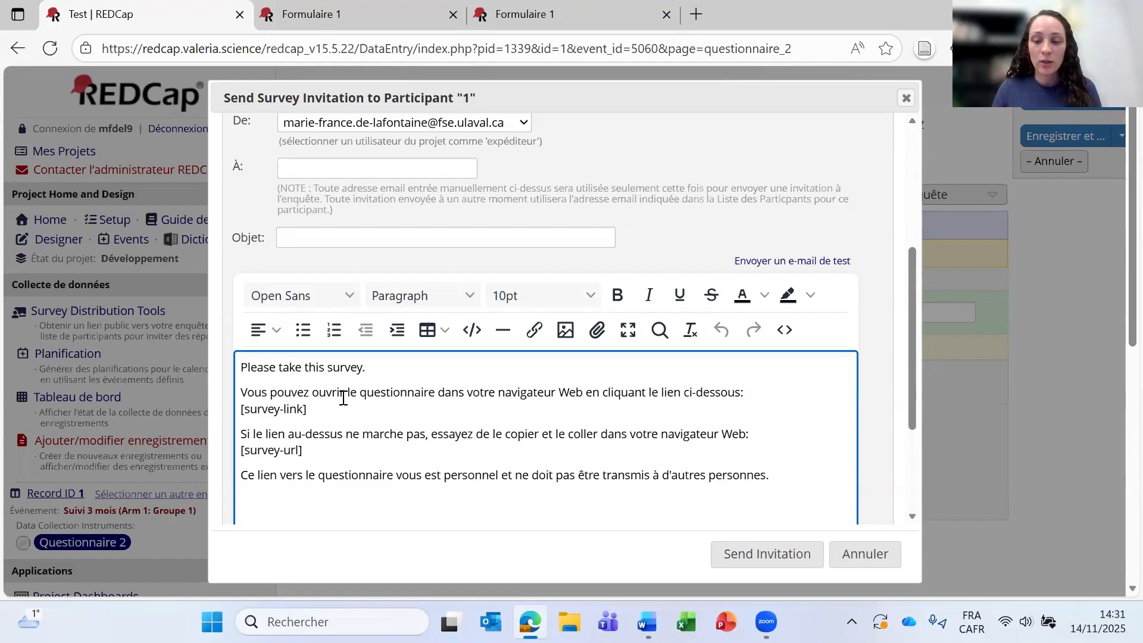
text([)
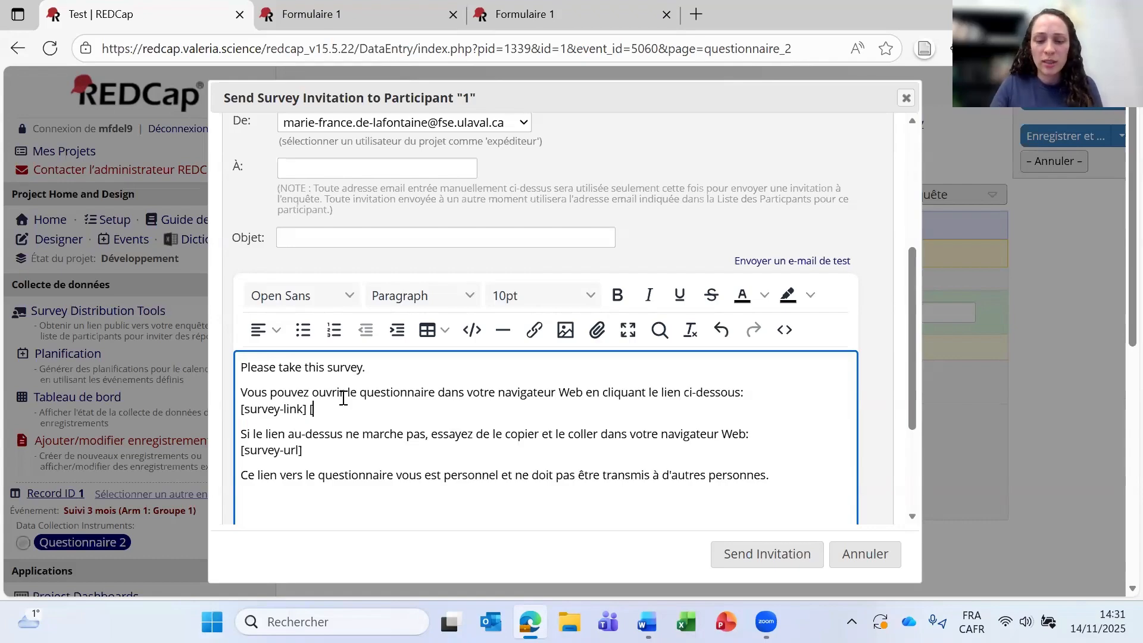
text(id_1)
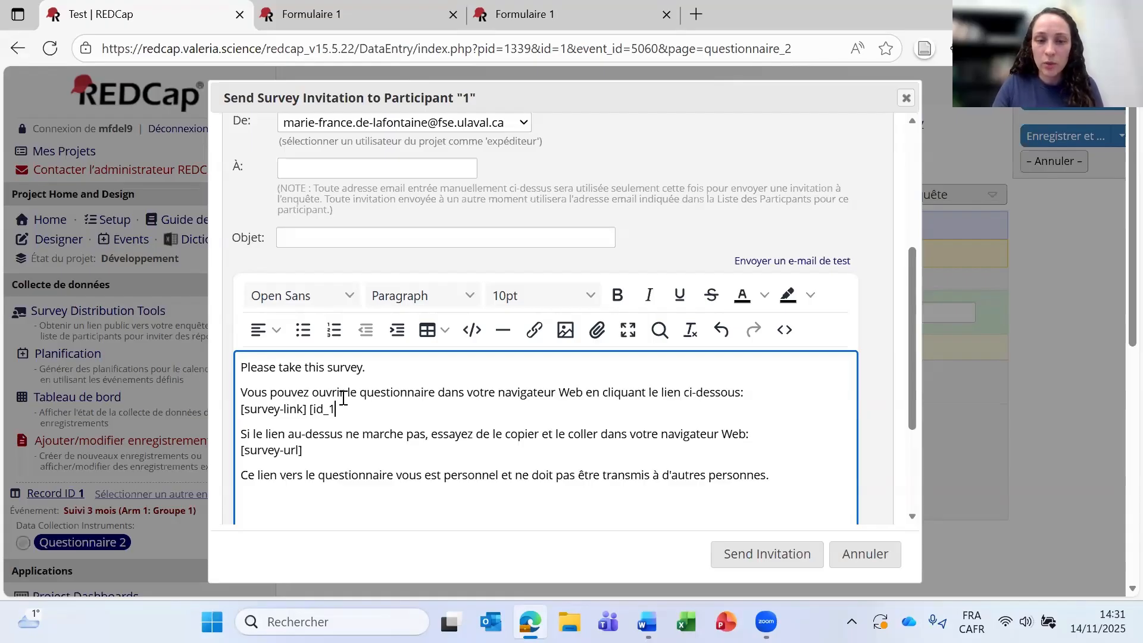
text(])
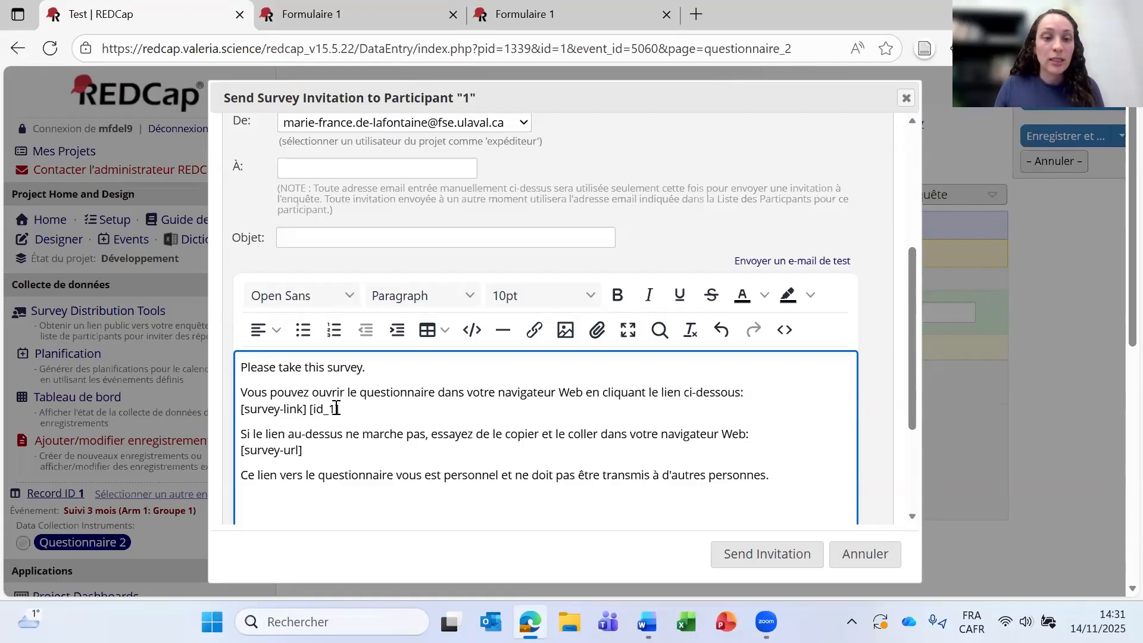
Step: Move [id_1] to its own paragraph in the invitation message and label it "Votre identifiant :"
click(310, 409)
key(Return)
key(Return)
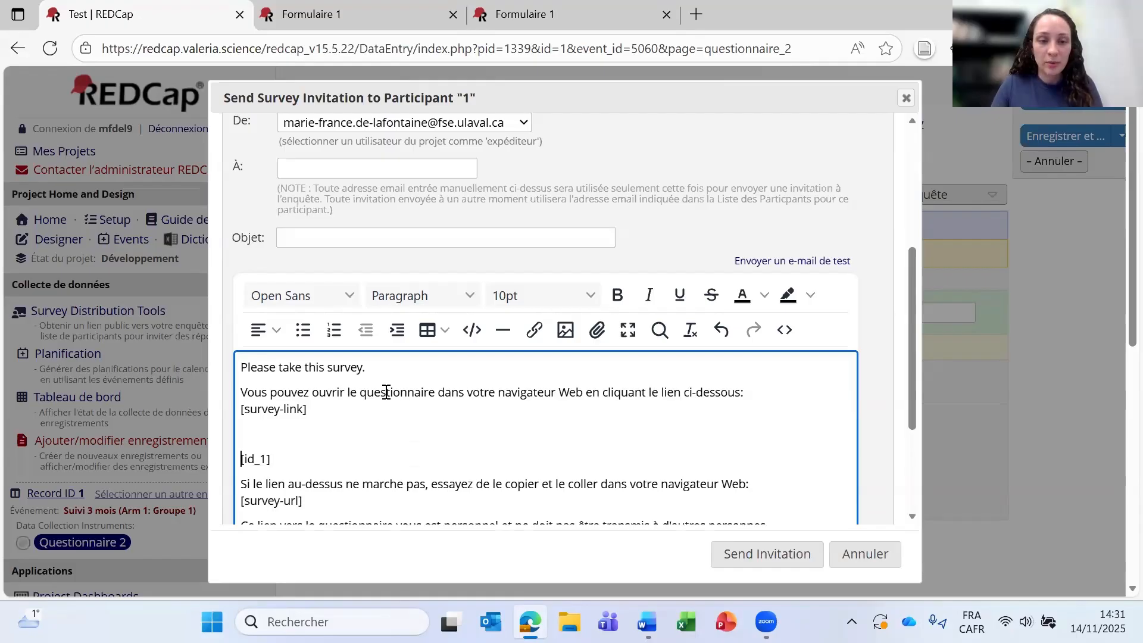
text(Vo)
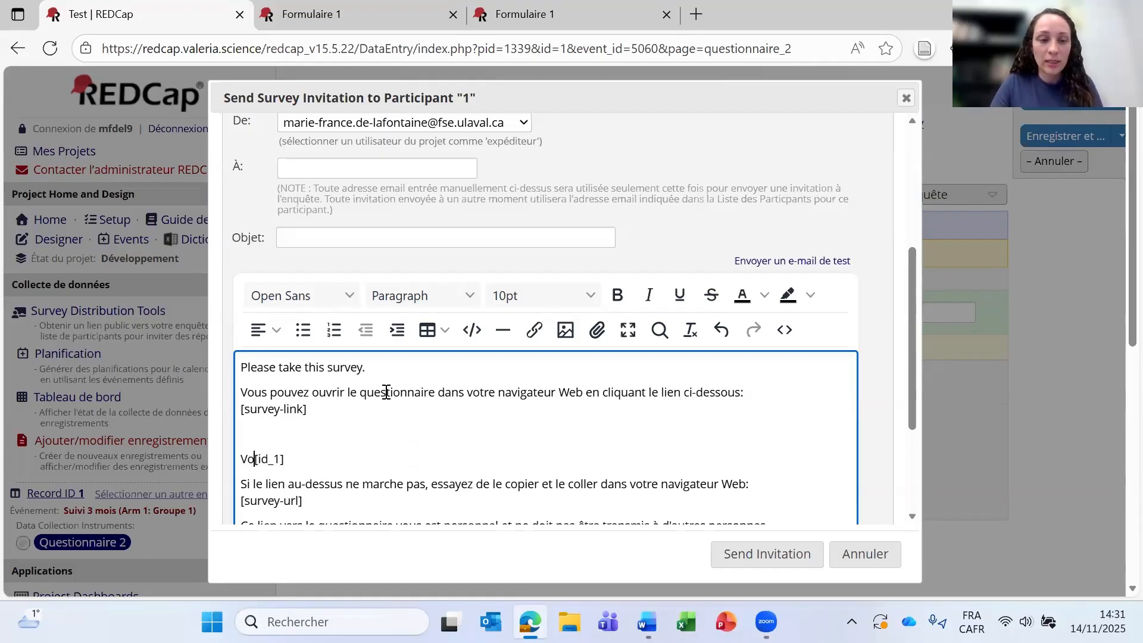
text(tre identifiant :)
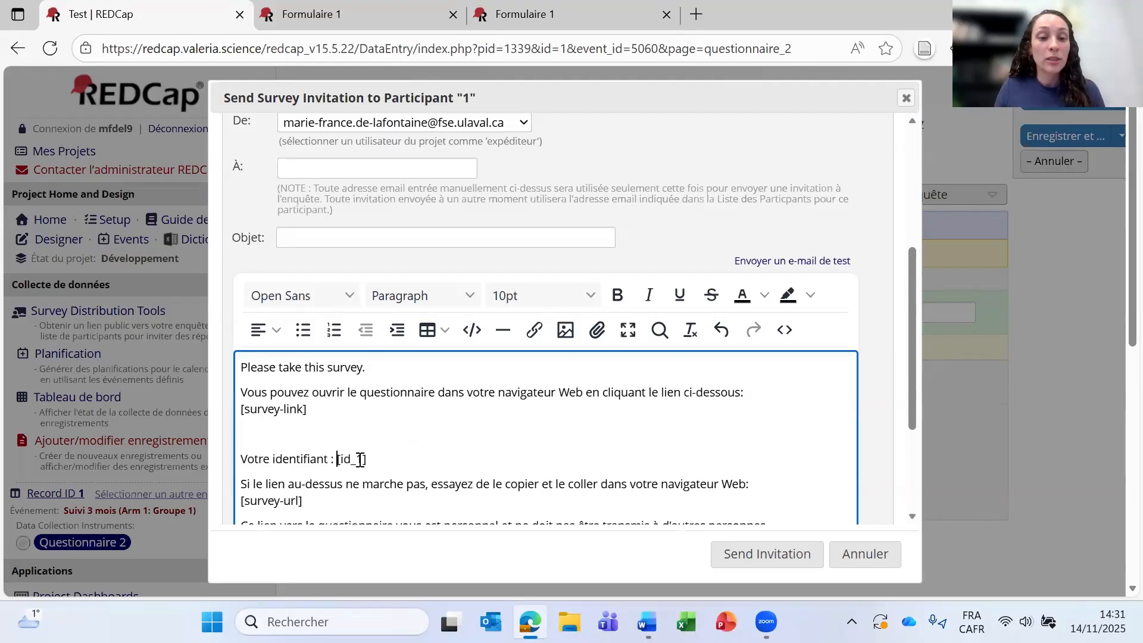
drag(337, 461, 366, 461)
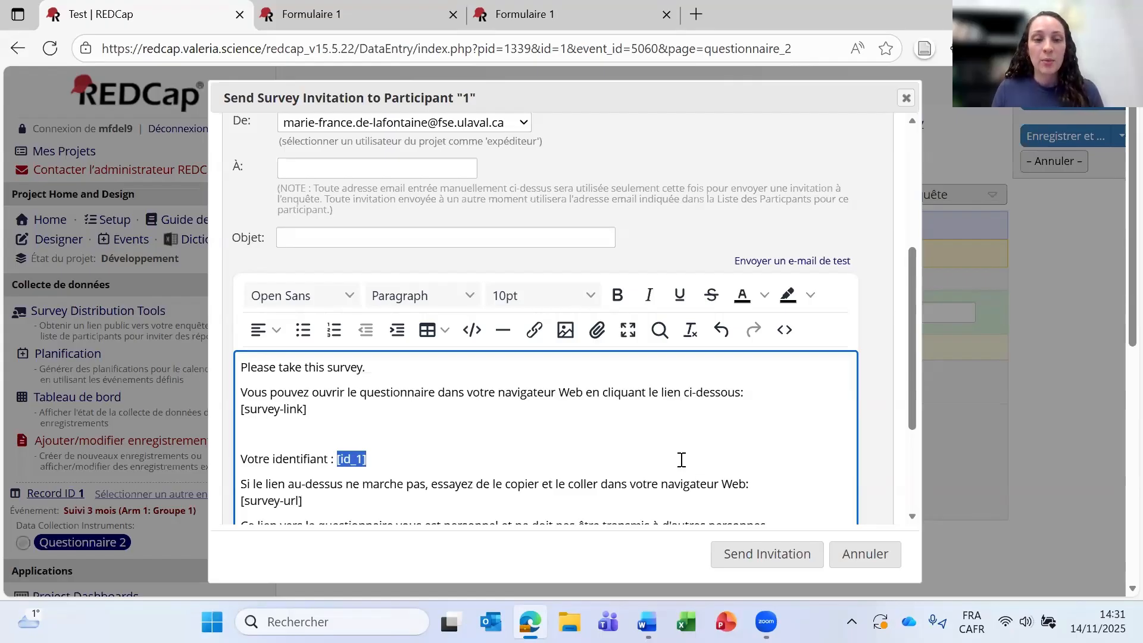
Step: Cancel the survey invitation and go to the project's online designer without saving changes to the record
click(888, 553)
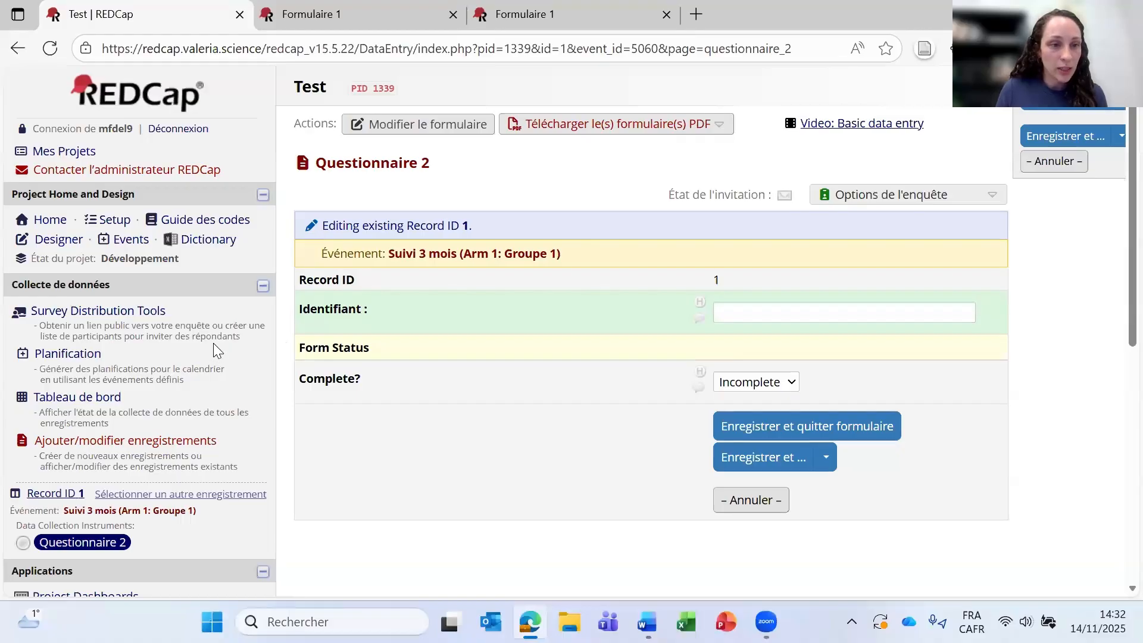
click(59, 243)
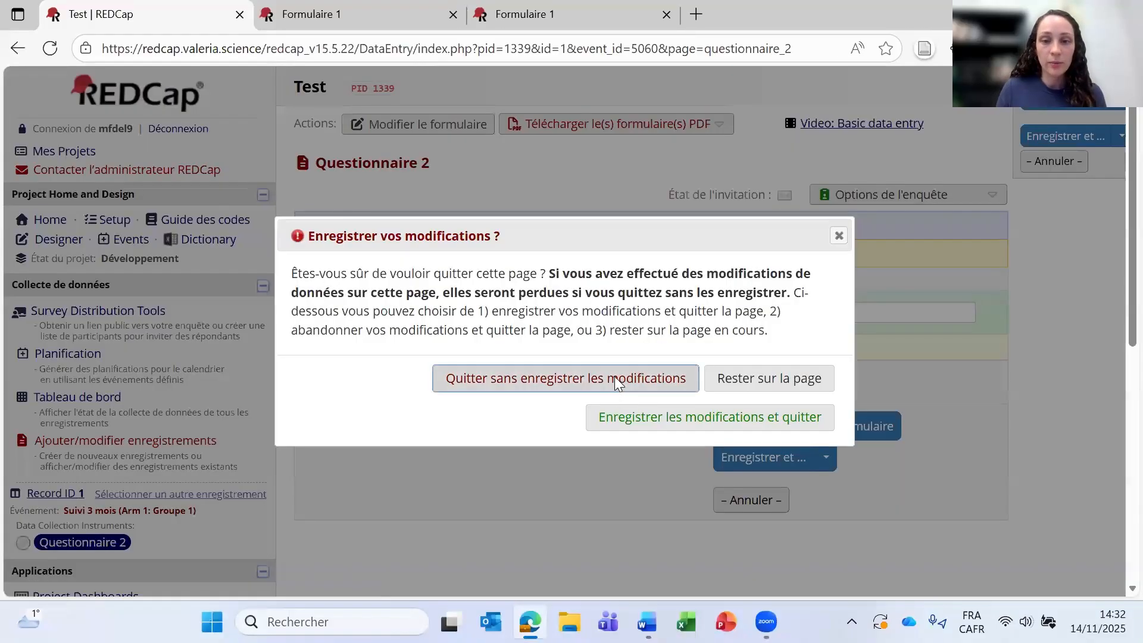
click(614, 378)
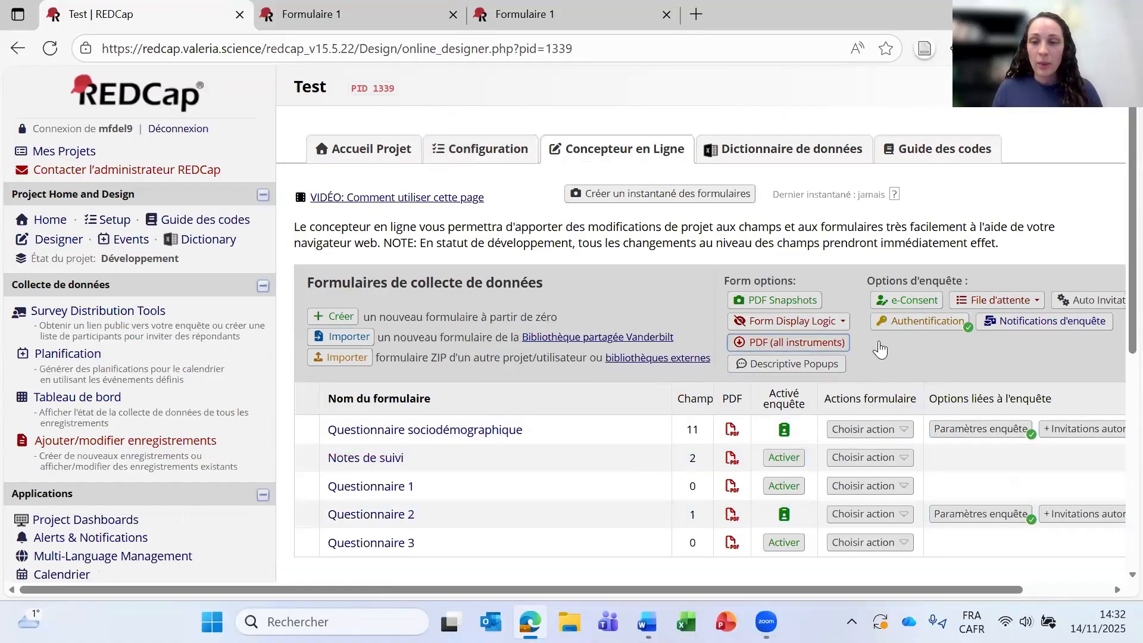
Step: Open the automated invitation setup for Questionnaire 2 at the Suivi 3 mois (Arm 1: Groupe 1) event
scroll(856, 338, down, 2)
scroll(712, 398, up, 2)
scroll(712, 398, down, 2)
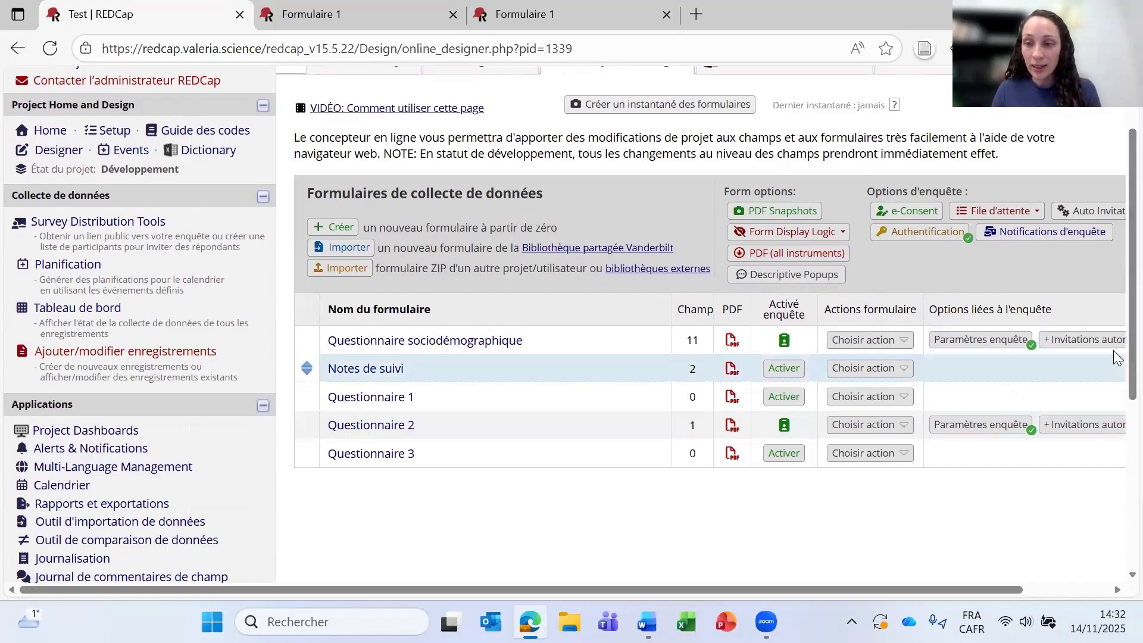
click(1069, 426)
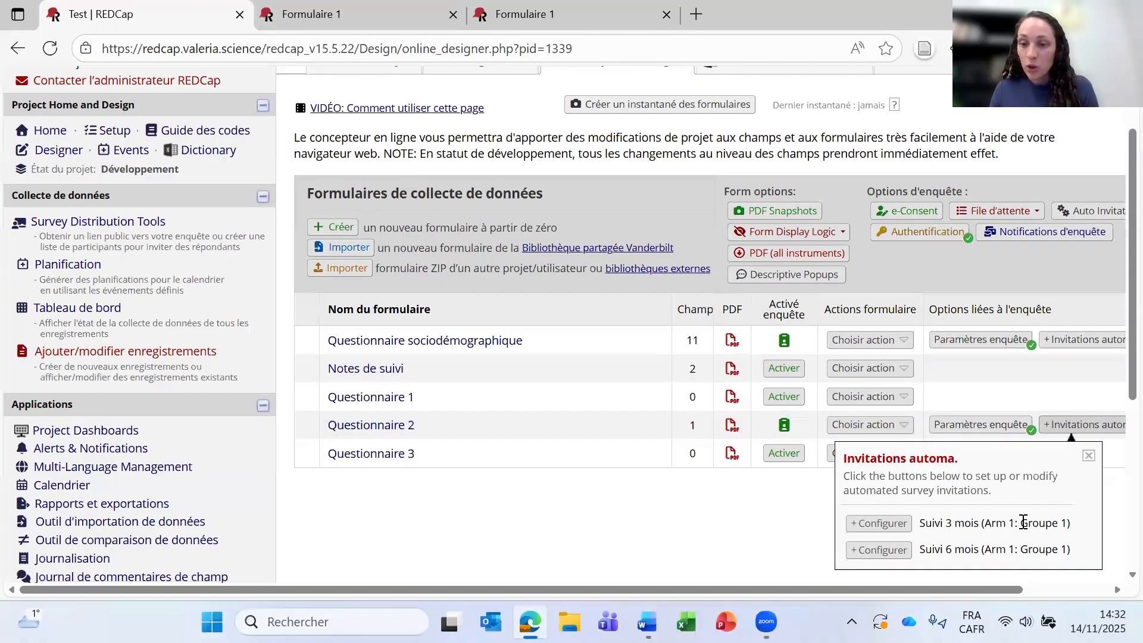
click(876, 524)
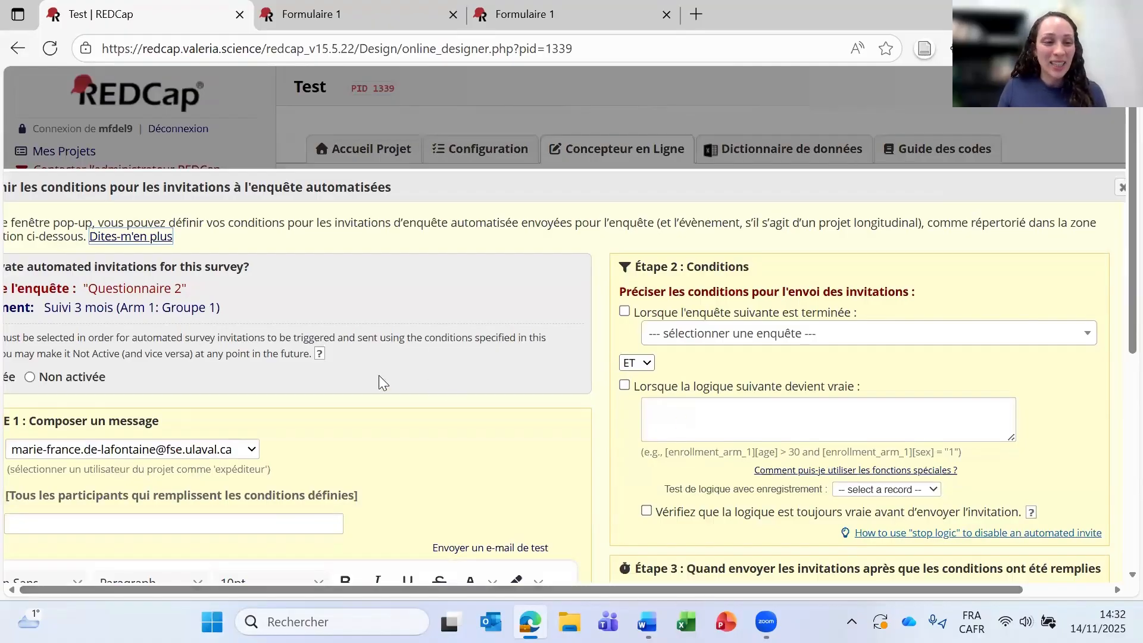
Step: Examine the recipients and message composition under Étape 1 of the automated invitation setup
scroll(431, 344, down, 2)
scroll(326, 345, down, 1)
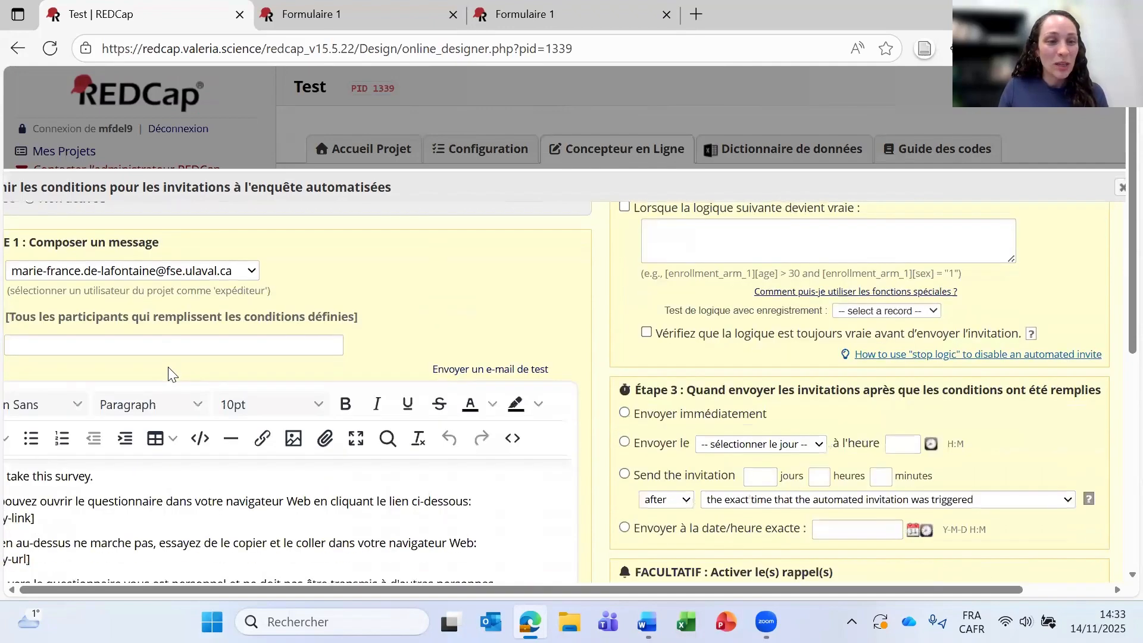
drag(25, 318, 286, 314)
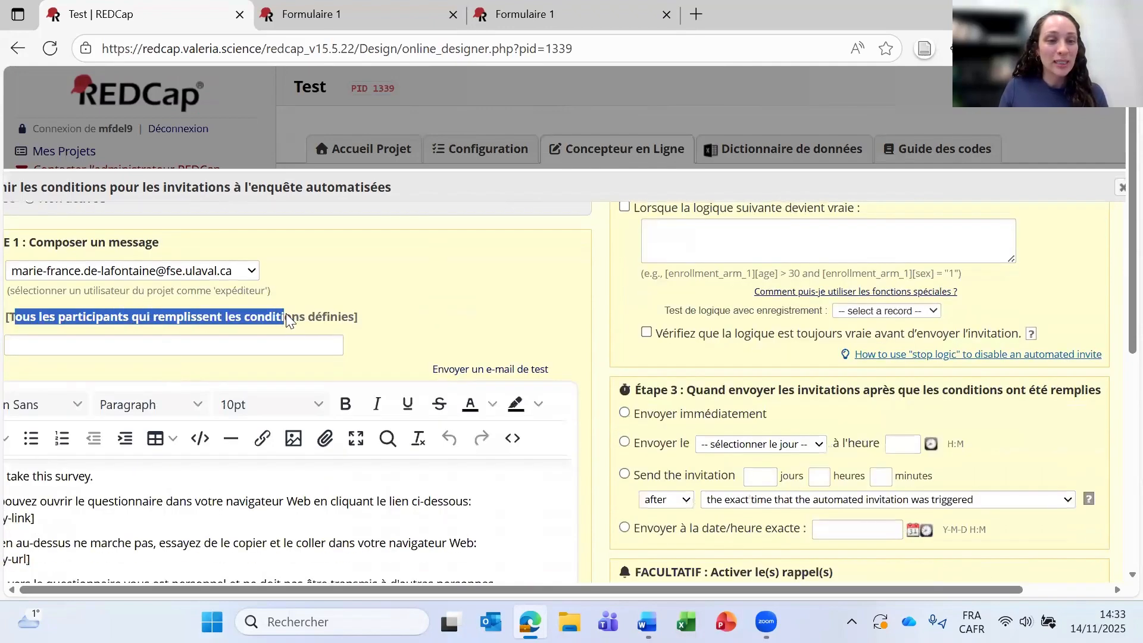
click(368, 334)
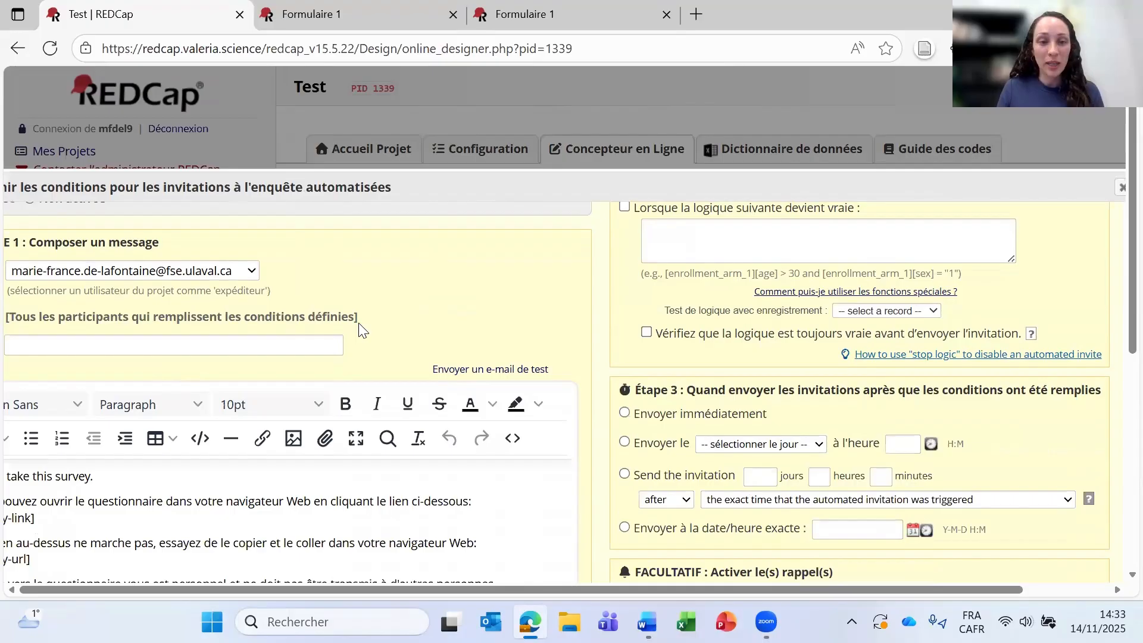
scroll(662, 336, up, 3)
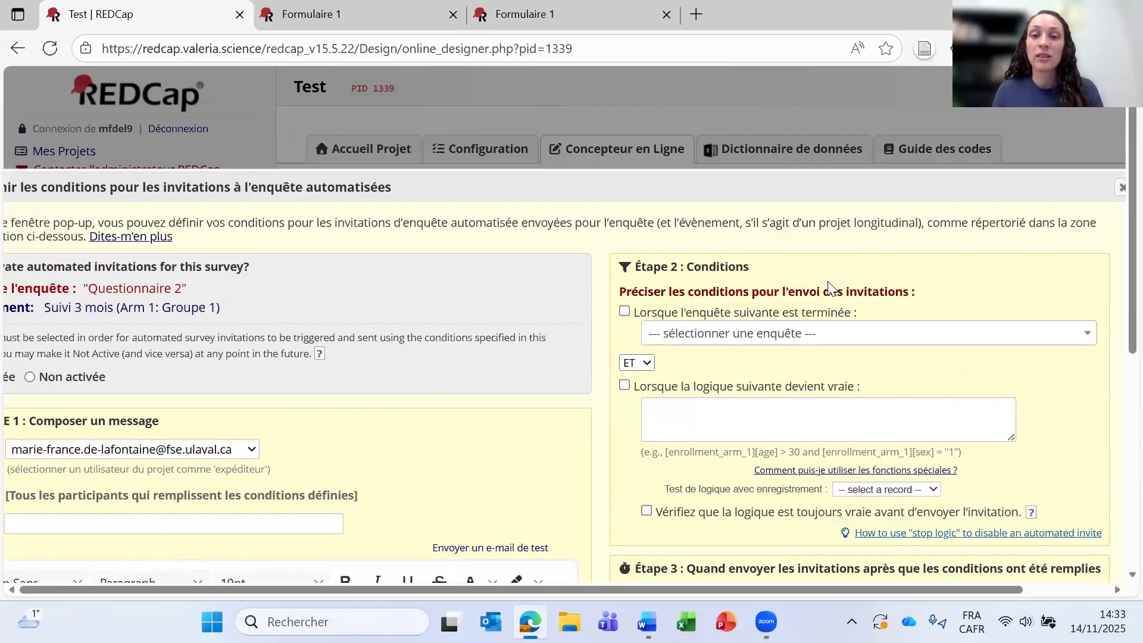
Step: Make the invitation depend on completion of "Formulaire 1" [Questionnaire sociodémographique] - Initial (Arm 1: Groupe 1), and view the Logic Editor without adding logic
click(624, 312)
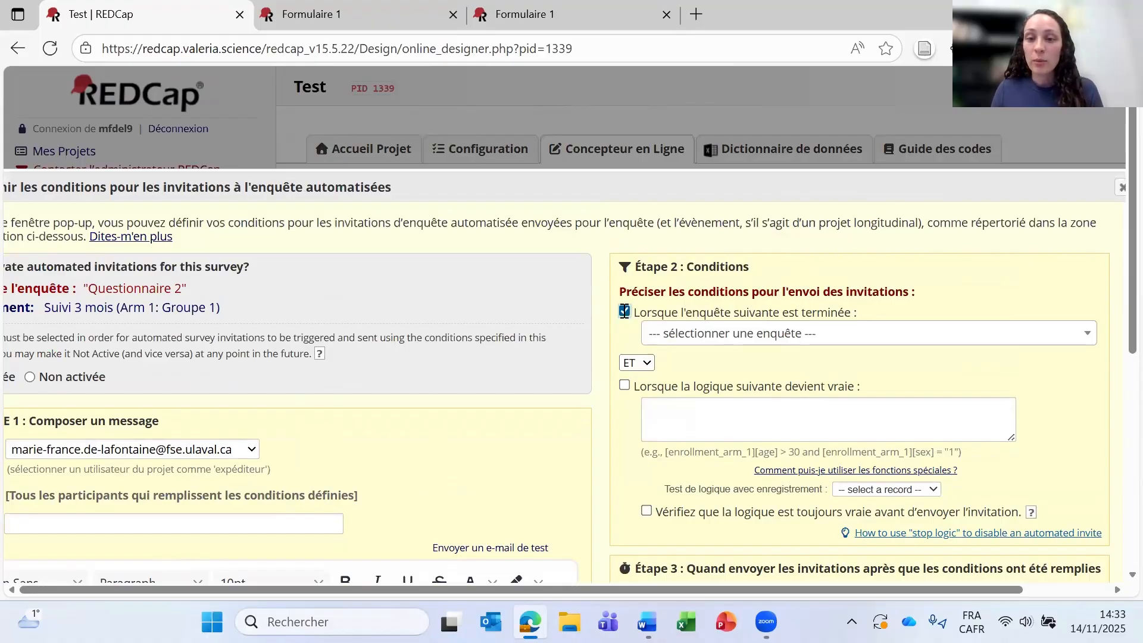
click(850, 337)
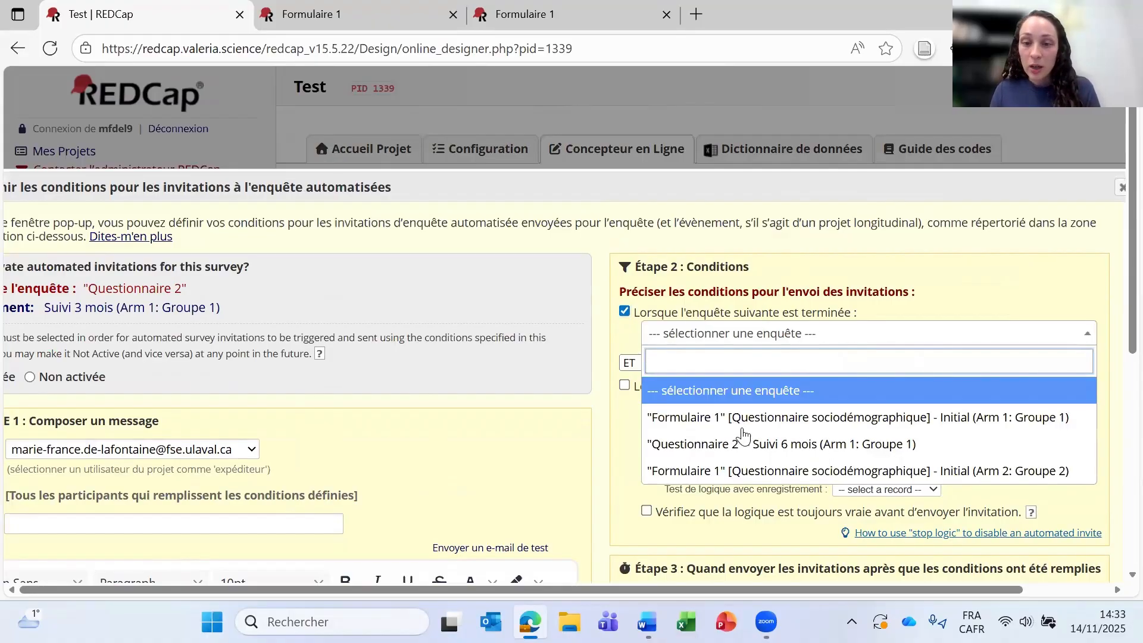
click(824, 426)
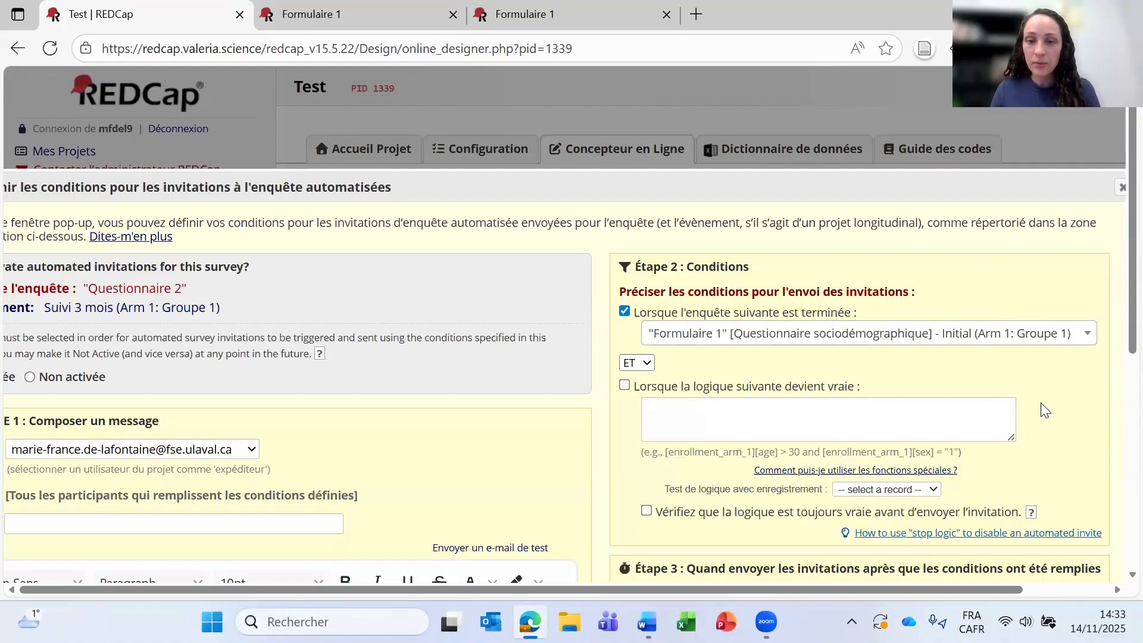
click(967, 421)
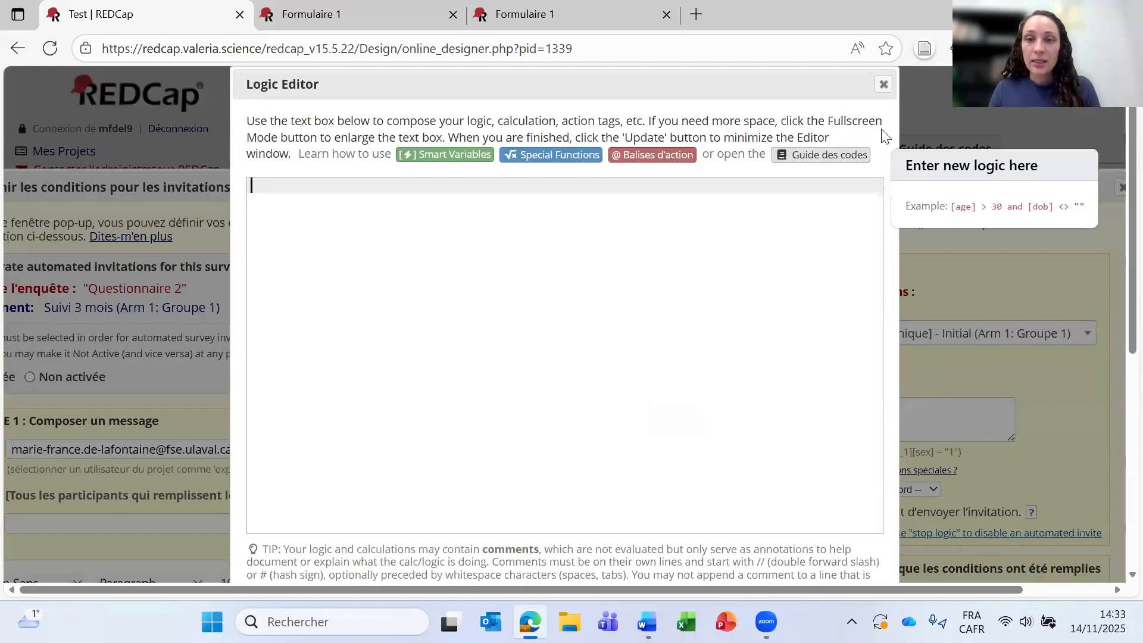
click(884, 84)
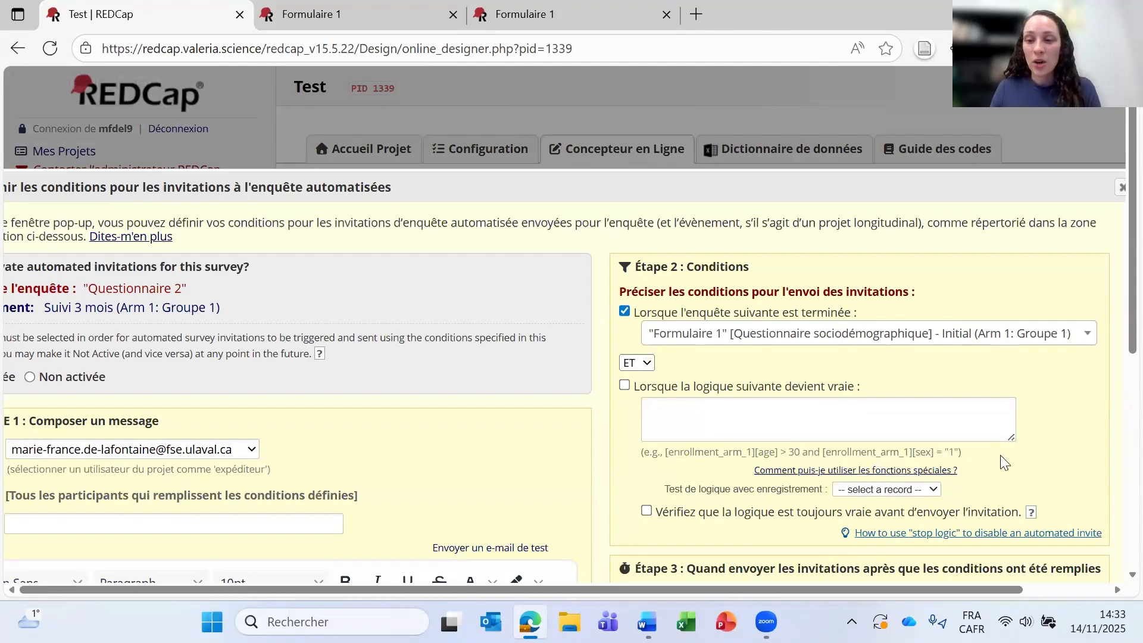
Step: Enter 30 jours as the Send the invitation delay under Étape 3 of the automated invitation setup
scroll(1011, 461, down, 1)
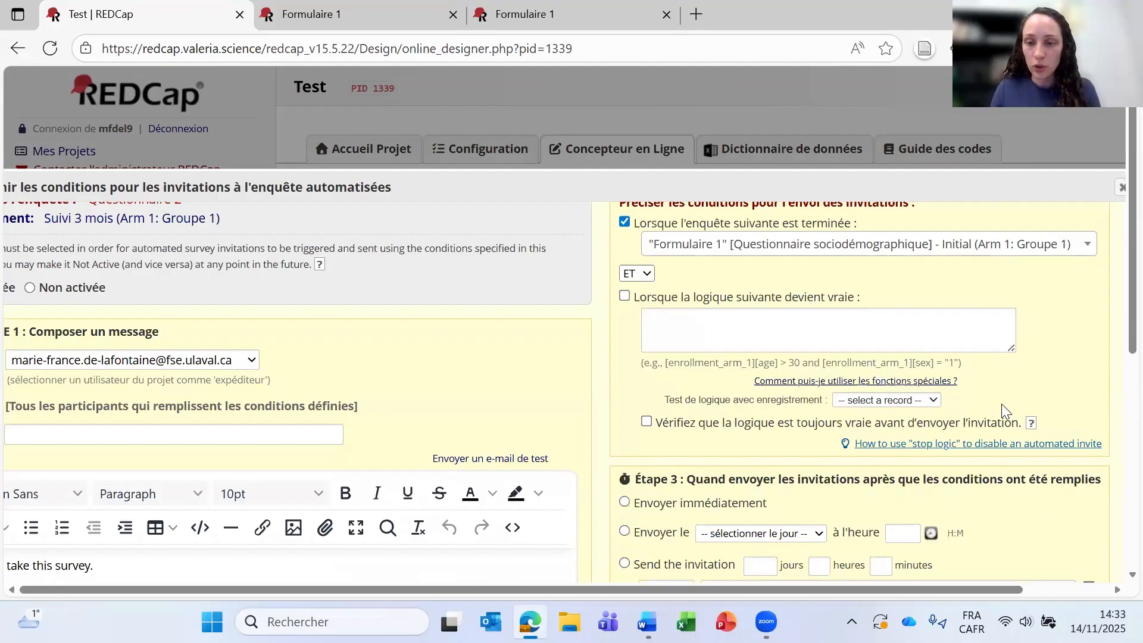
scroll(1012, 396, down, 1)
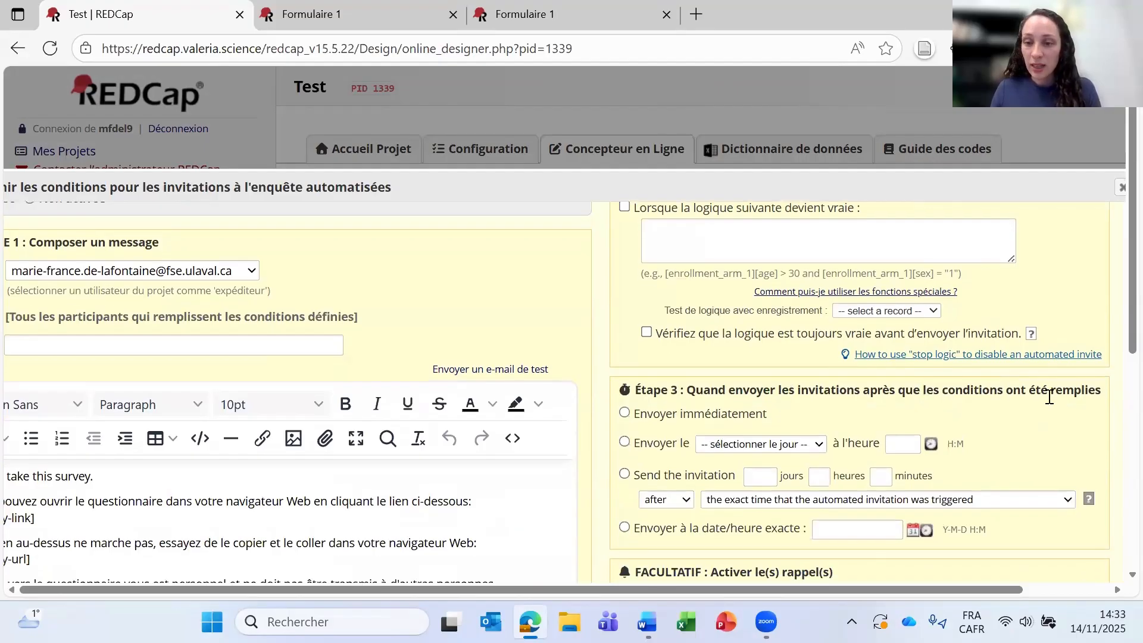
scroll(1047, 395, down, 1)
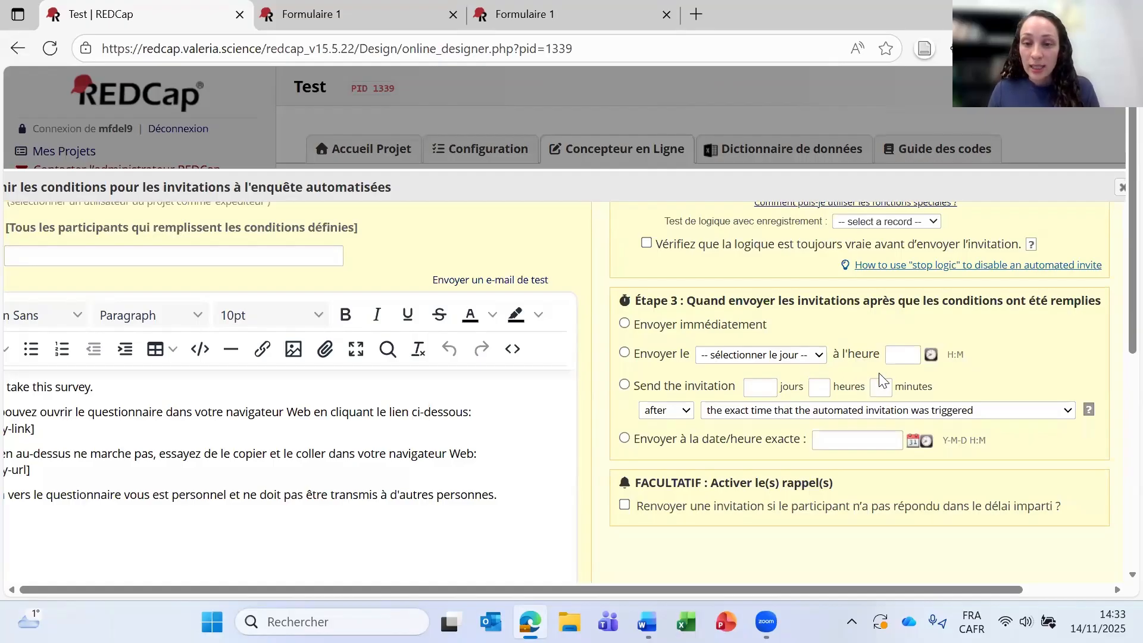
click(818, 357)
click(765, 387)
click(765, 387)
text(30)
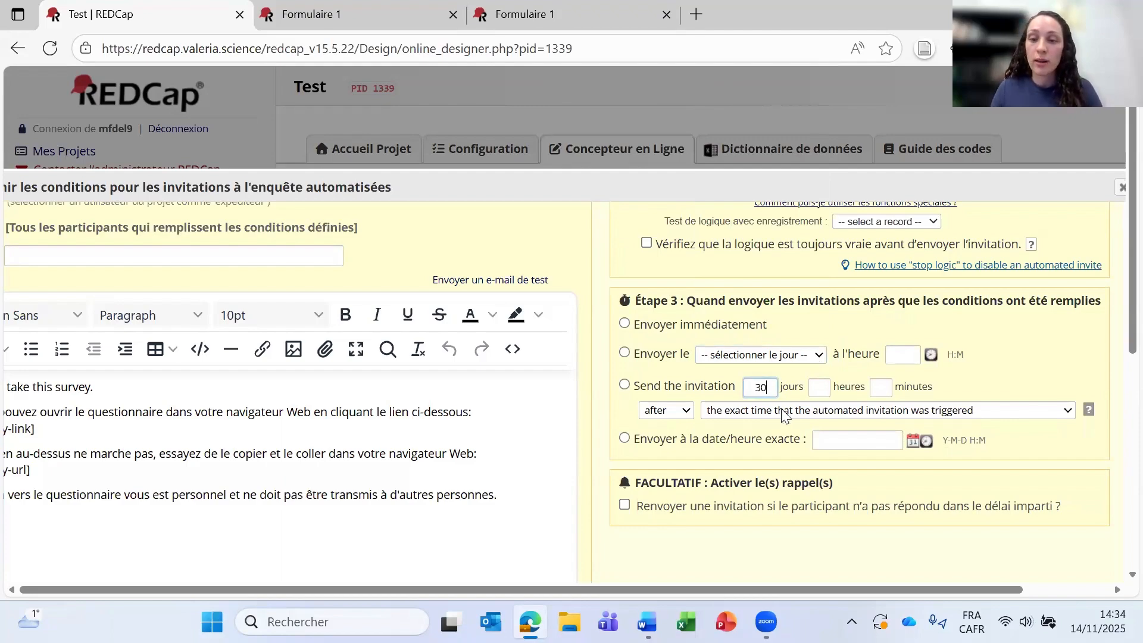
click(1059, 452)
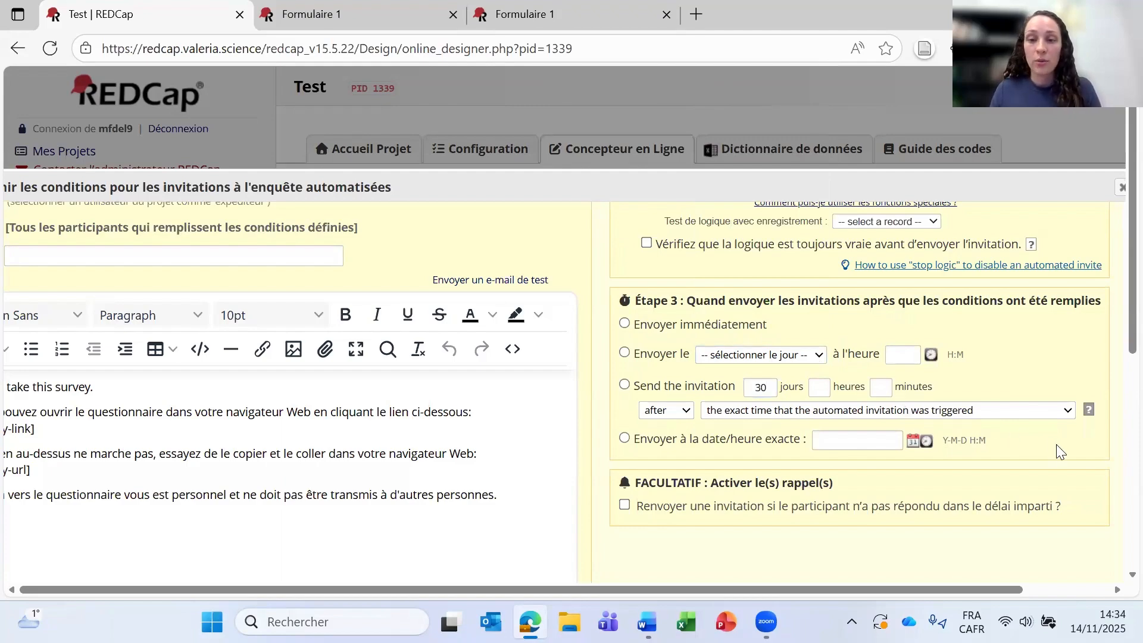
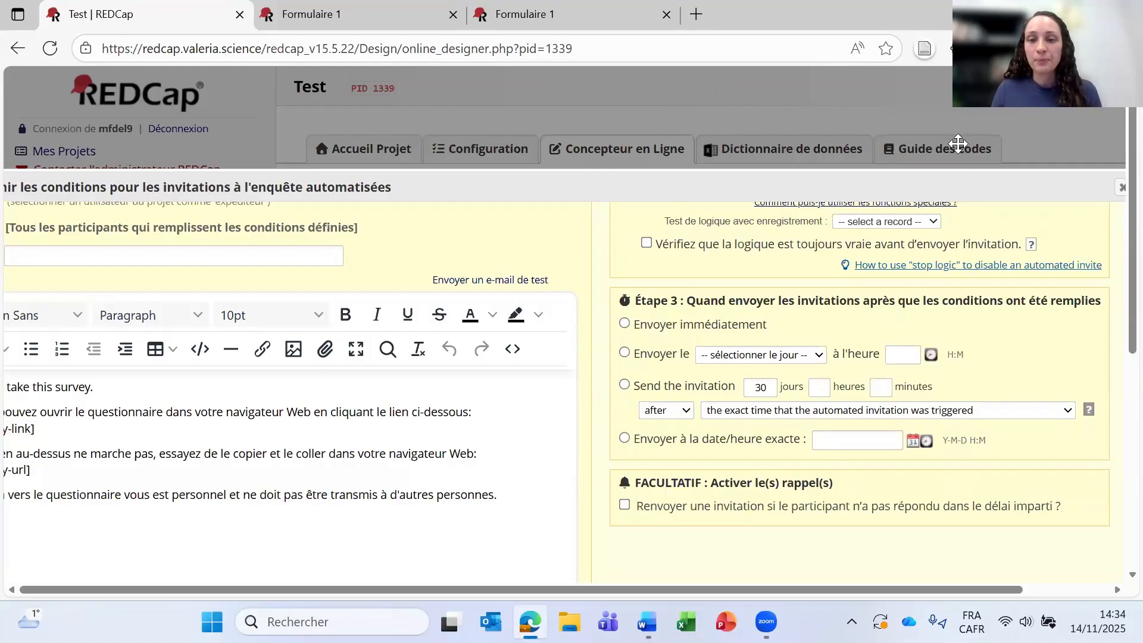
Step: Close the automated invitation setup without saving and return to the list of forms
click(1119, 191)
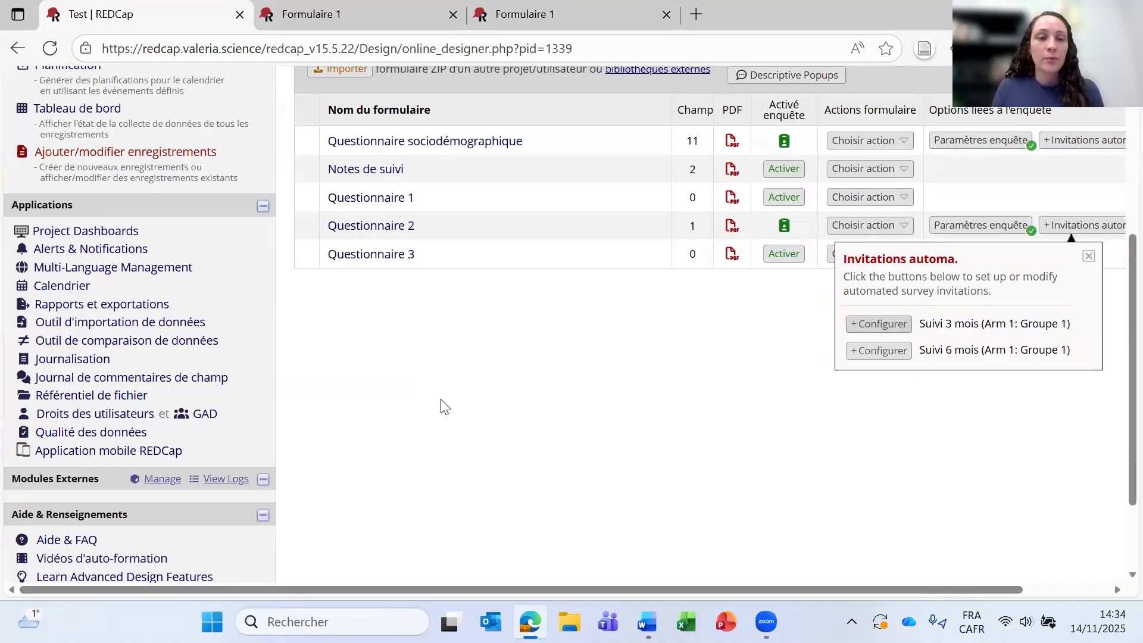
scroll(445, 404, up, 2)
scroll(417, 462, up, 2)
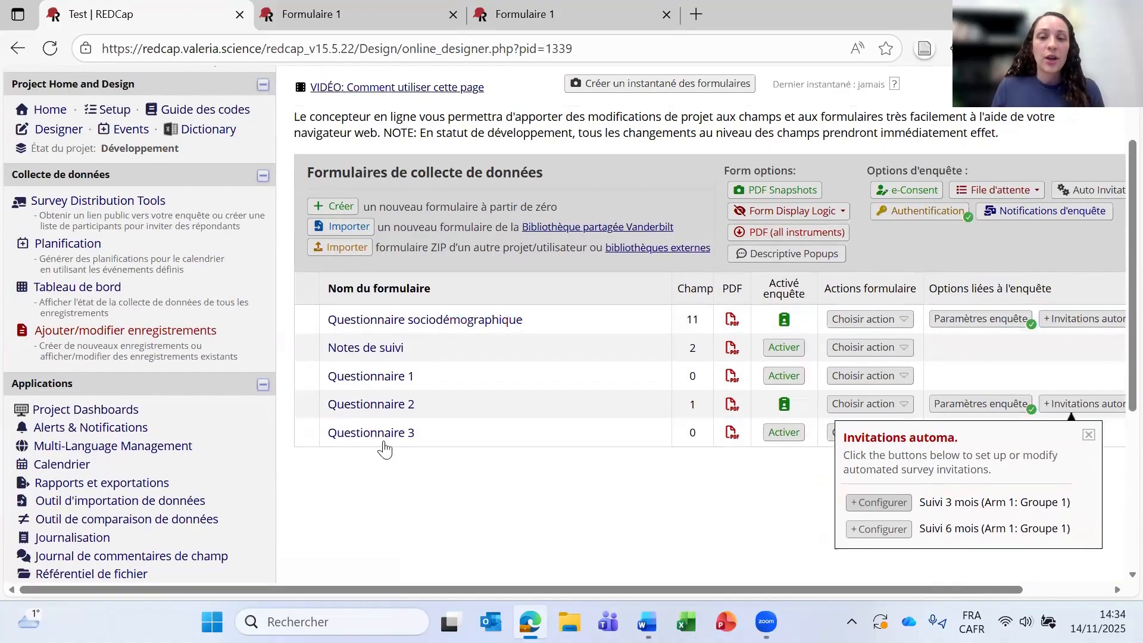
Step: Close the automated invitations pop-up and open the repeatable forms and events settings in the project configuration
click(1089, 436)
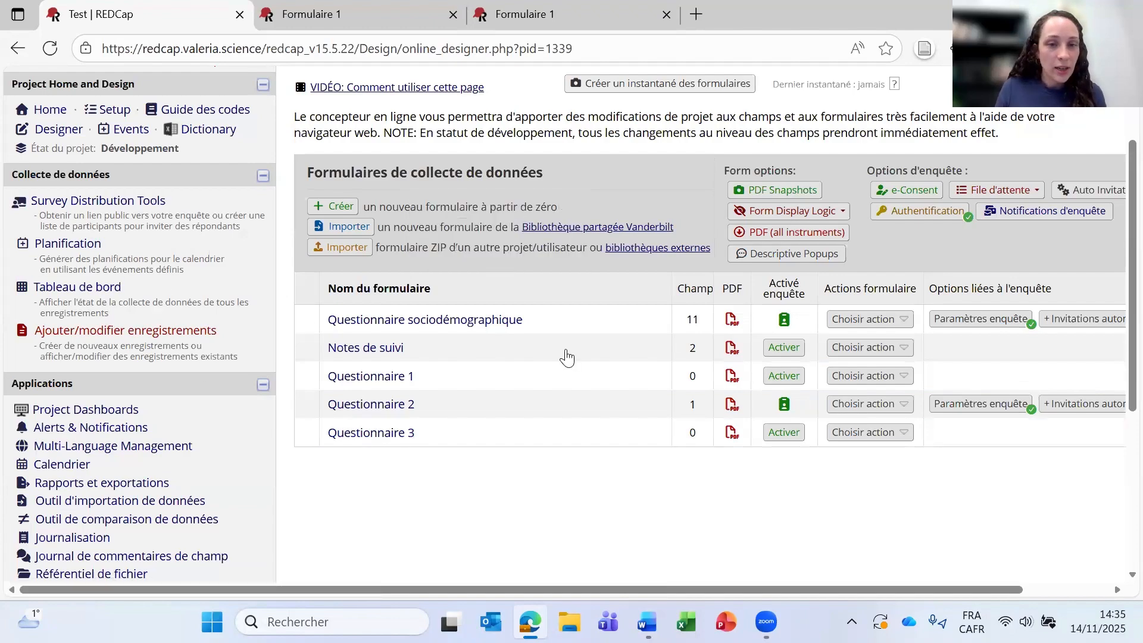
scroll(209, 366, up, 2)
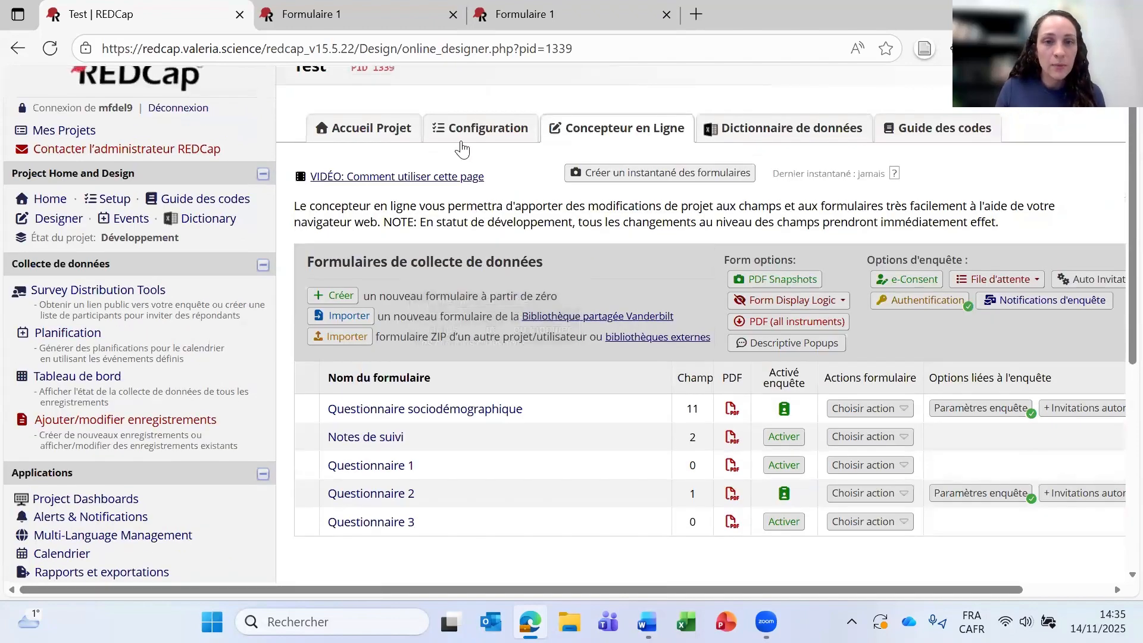
click(482, 129)
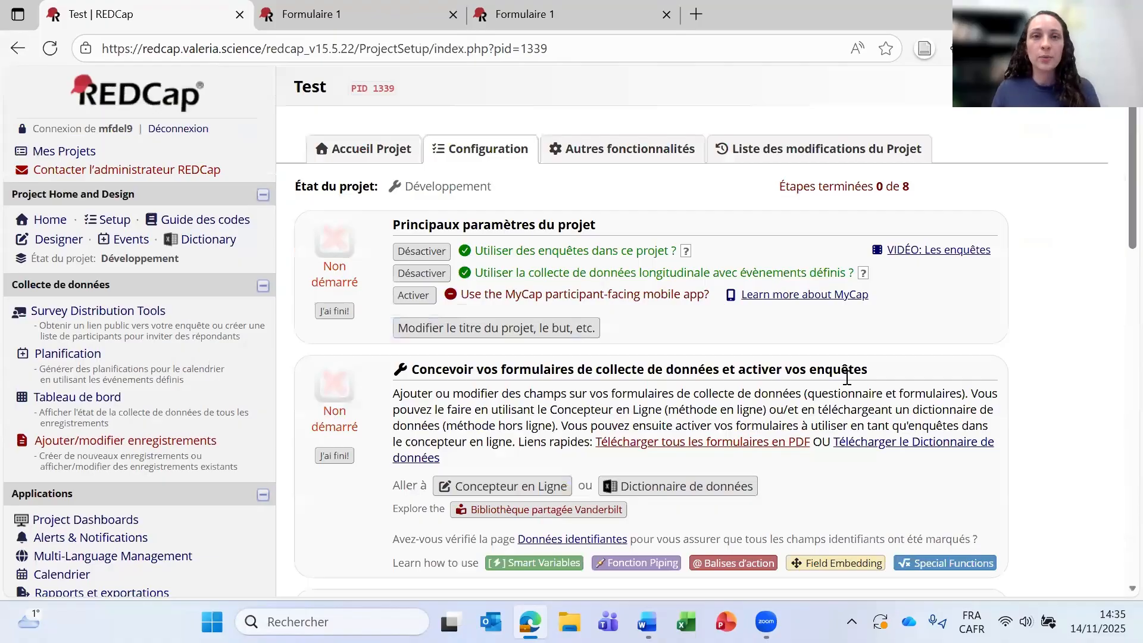
scroll(1069, 366, down, 6)
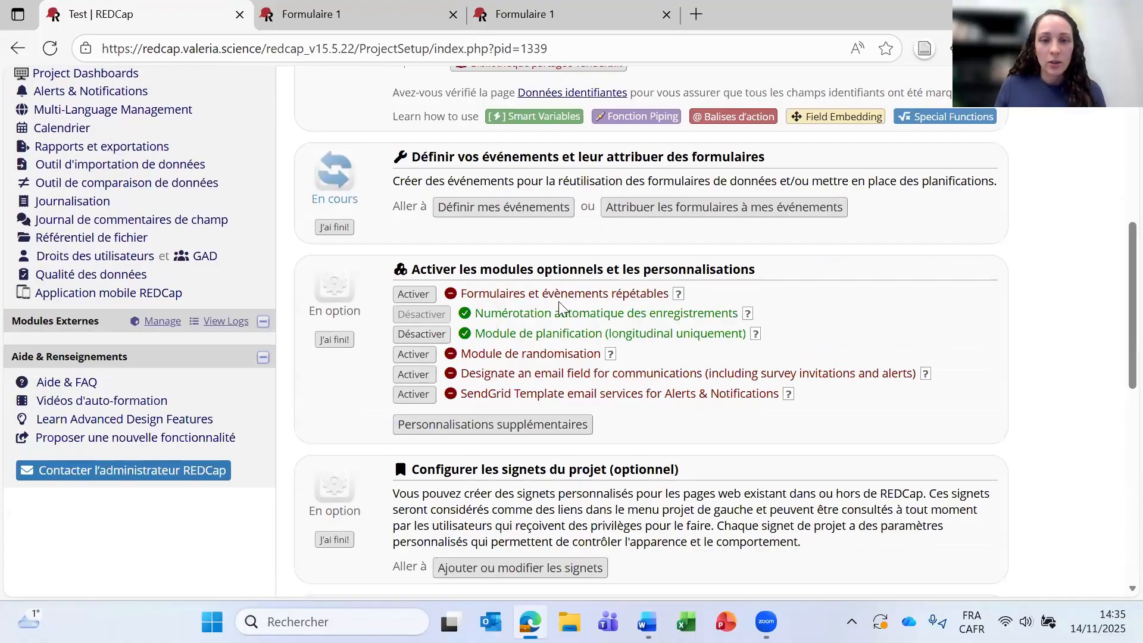
click(415, 295)
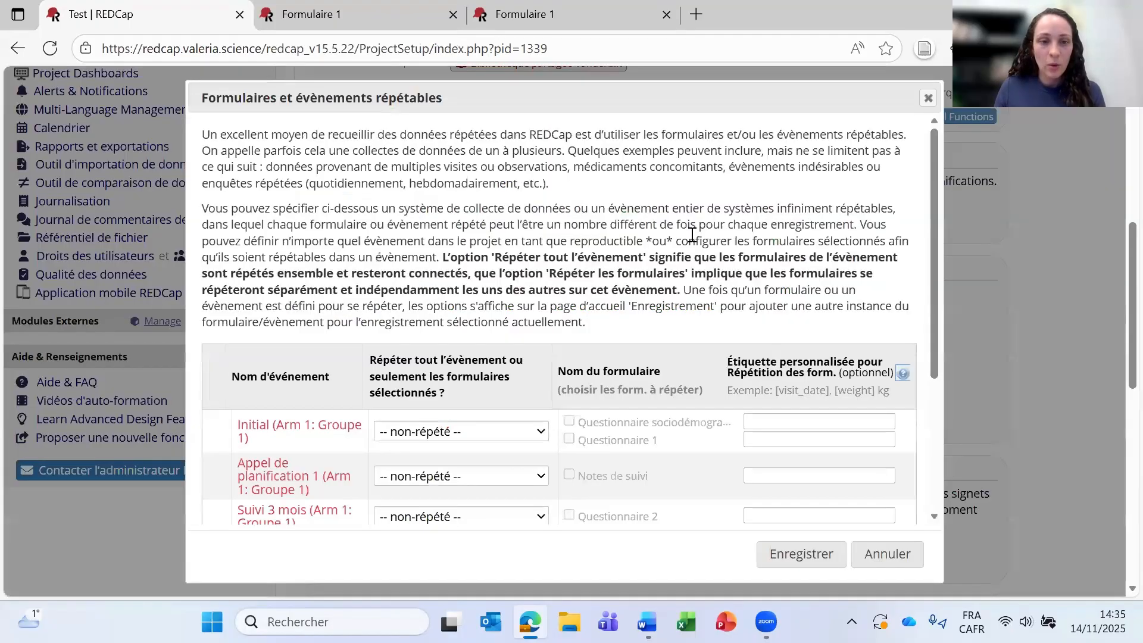
Step: Set Appel de planification 1 (Arm 1: Groupe 1) to repeat forms independently, select Notes de suivi as the repeating form, and save
scroll(703, 238, down, 1)
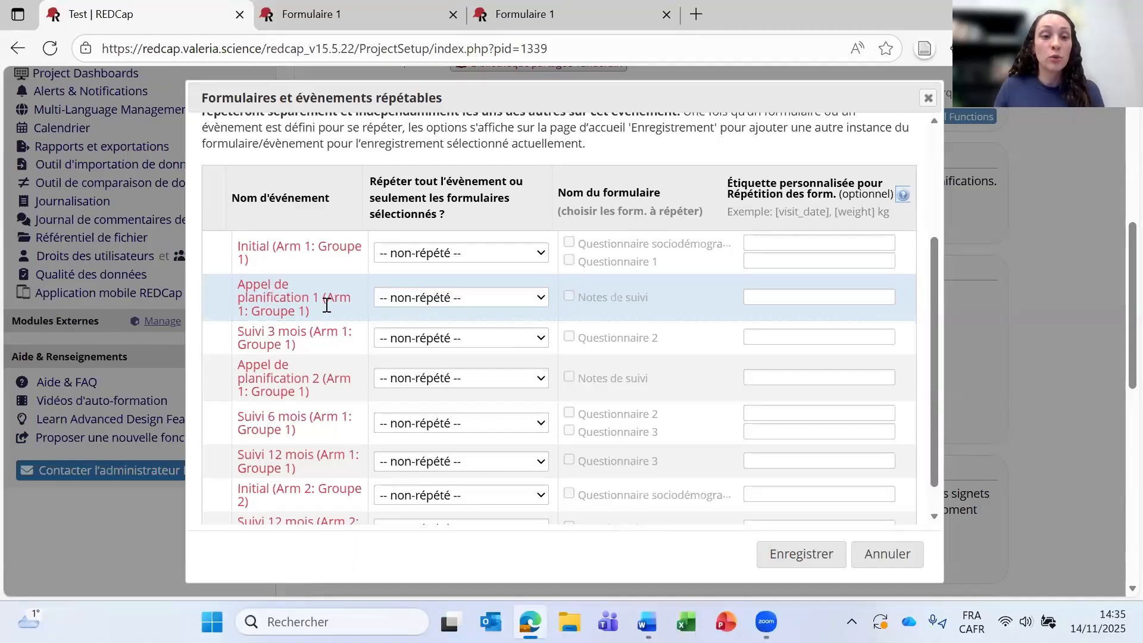
click(452, 297)
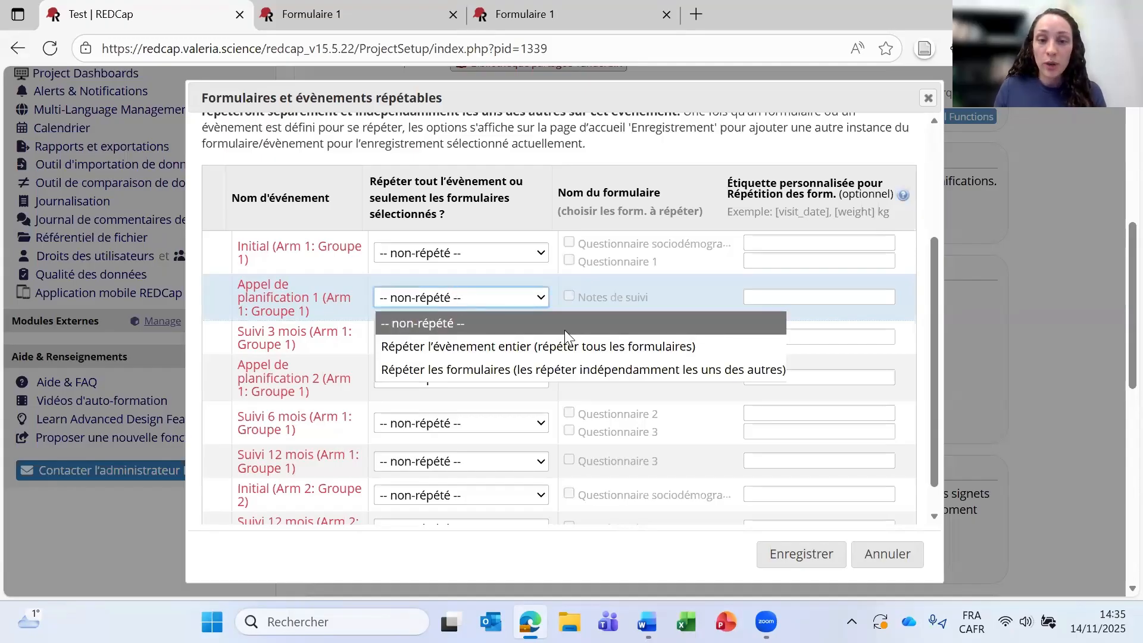
click(489, 370)
click(570, 295)
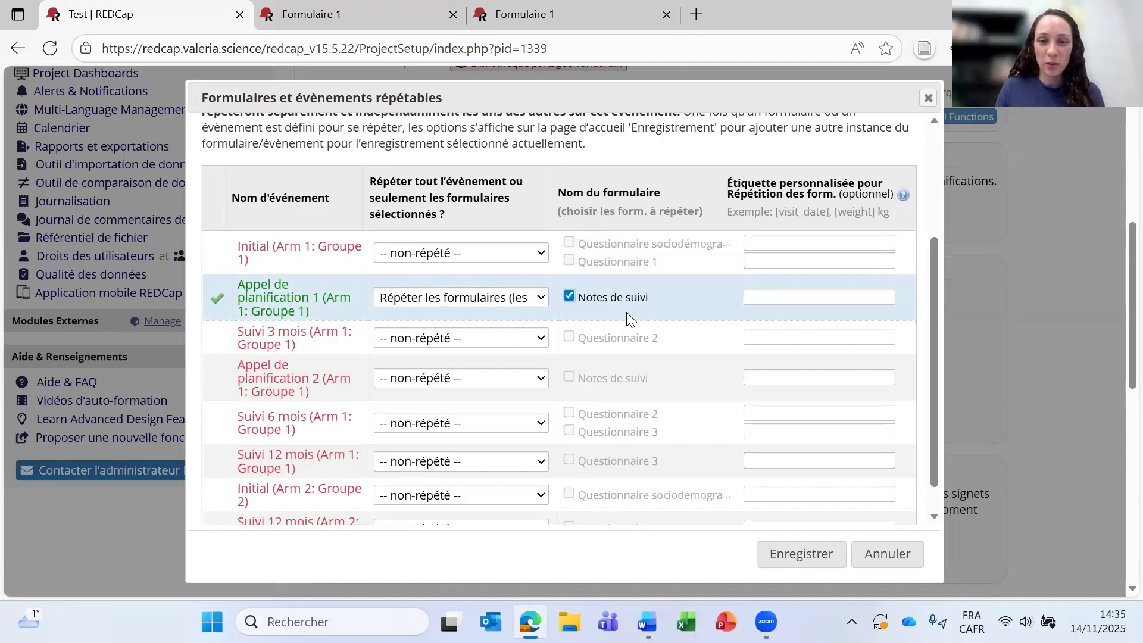
click(812, 553)
Step: Open existing record 1 of Groupe 1 and add a new Notes de suivi instance under Appel de planification 1
scroll(450, 402, up, 4)
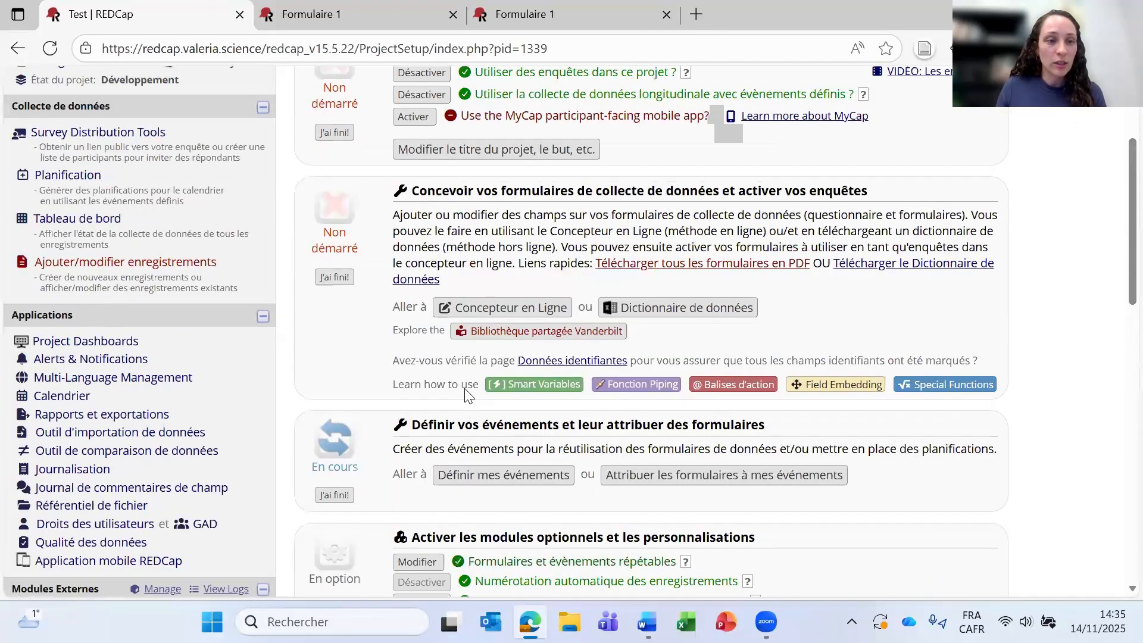
scroll(340, 388, up, 2)
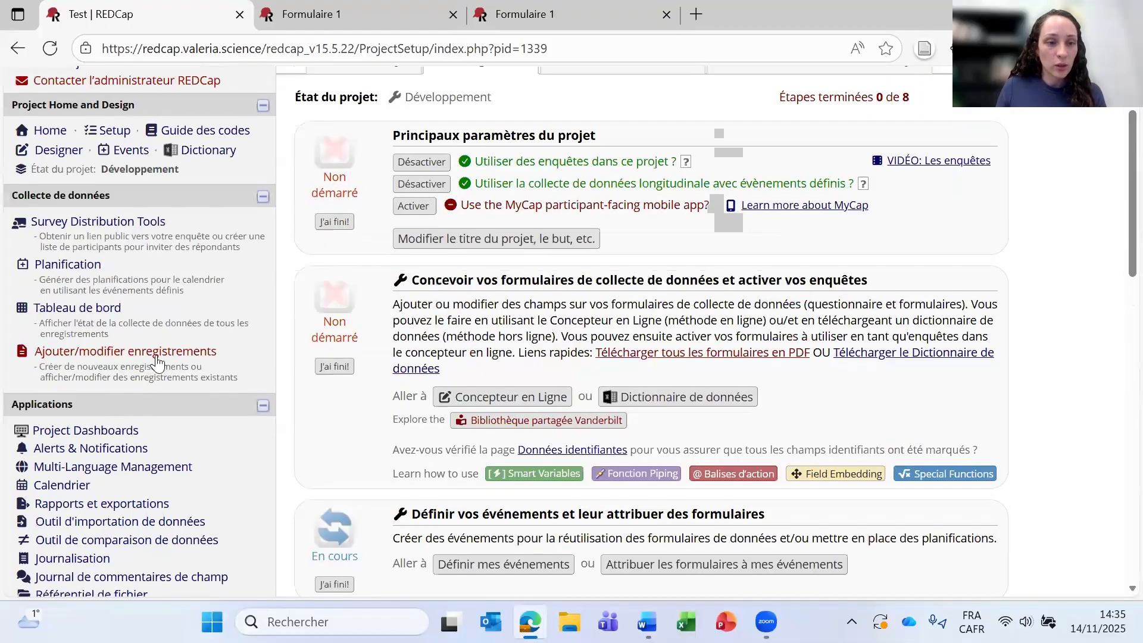
click(96, 352)
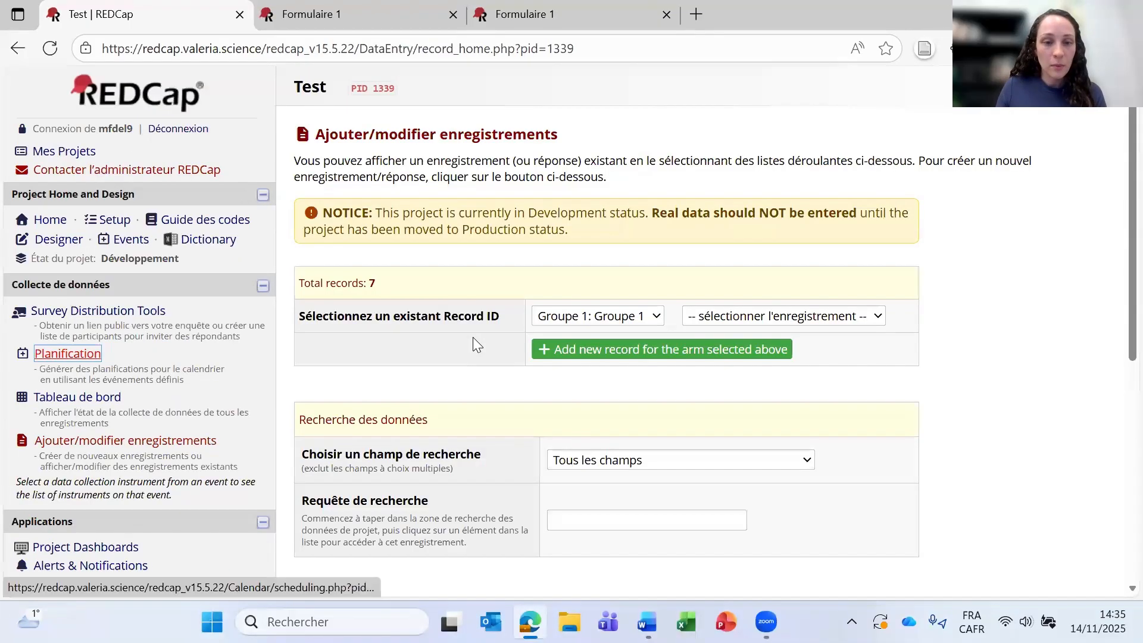
click(720, 320)
click(721, 356)
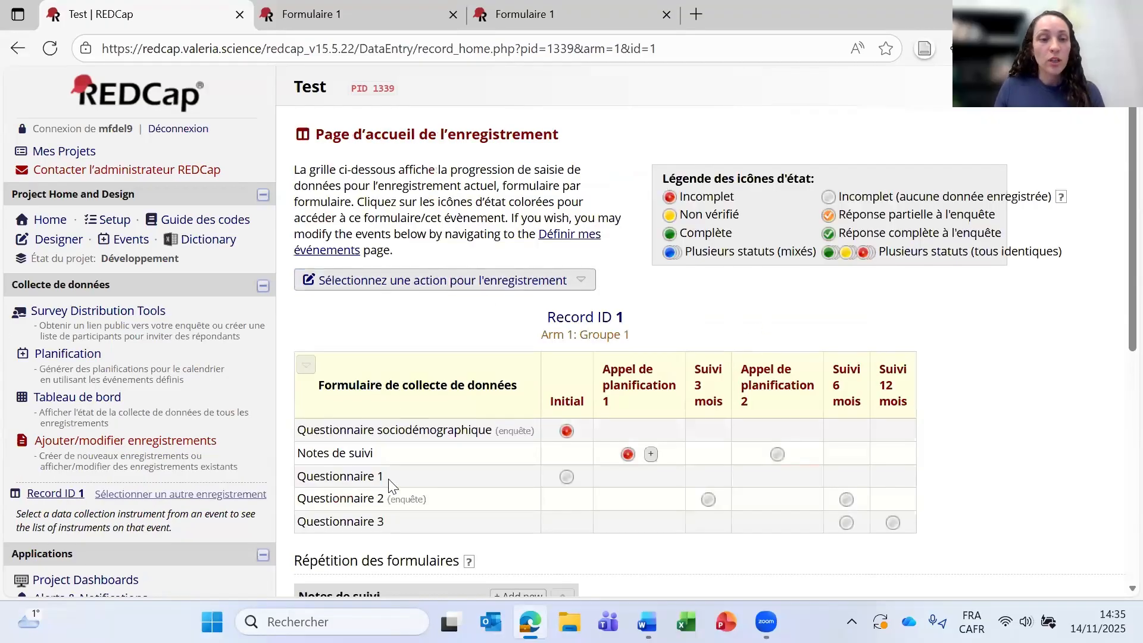
click(652, 455)
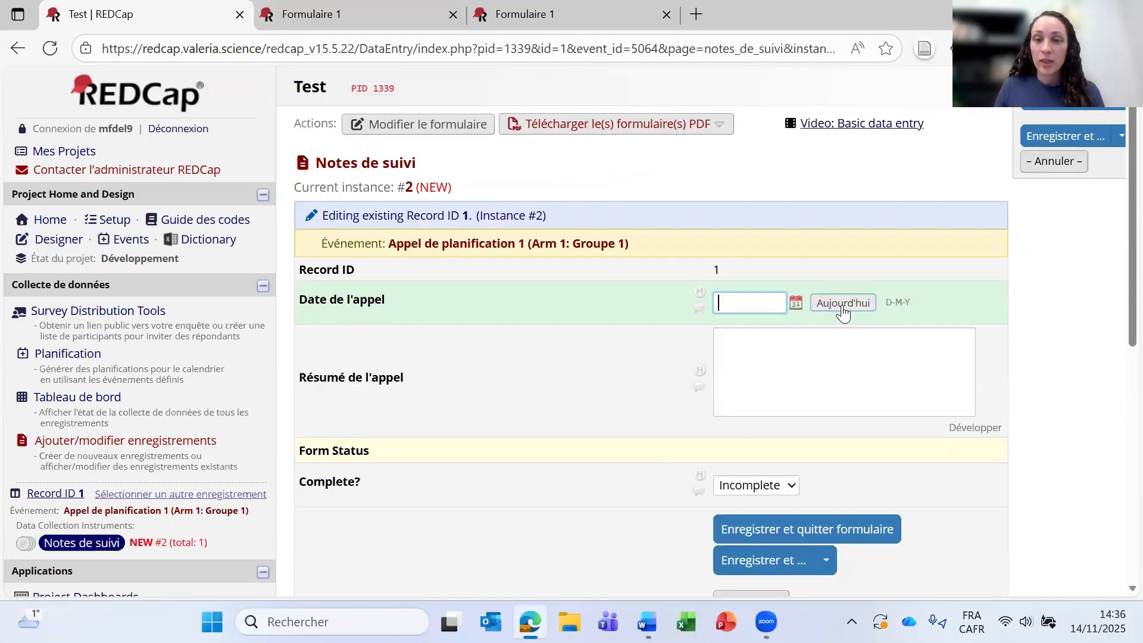
Step: Set the call date to today, enter "Participant absent" as the call summary, and save and exit the form
click(848, 307)
click(906, 356)
text(Participant absent)
click(786, 536)
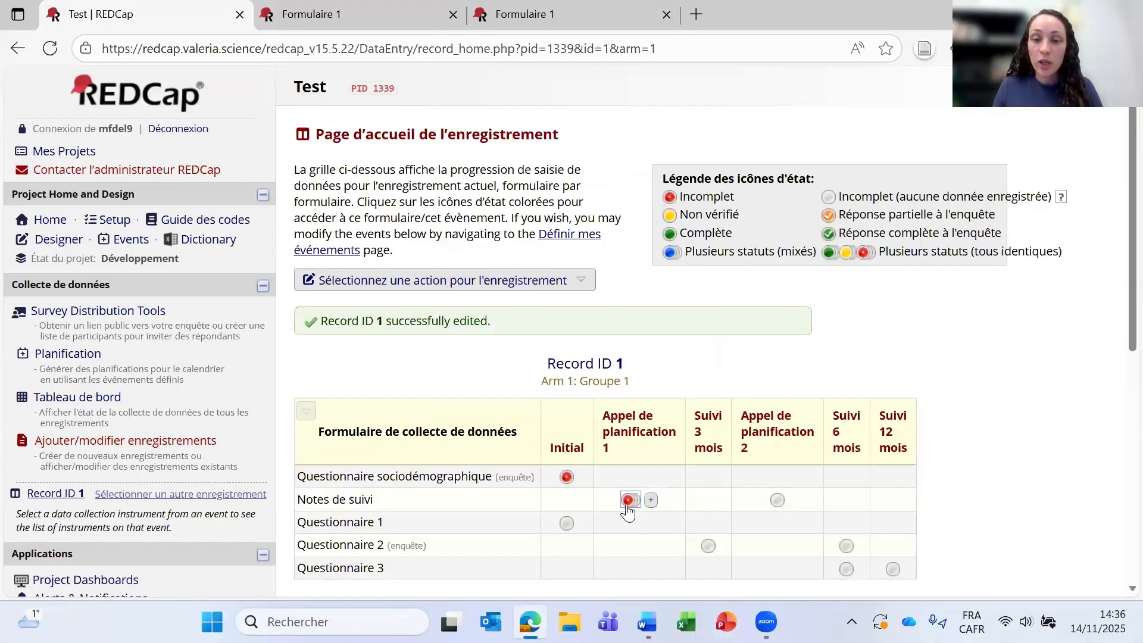
Step: View the list of Notes de suivi instances for Appel de planification 1, then close it
click(631, 500)
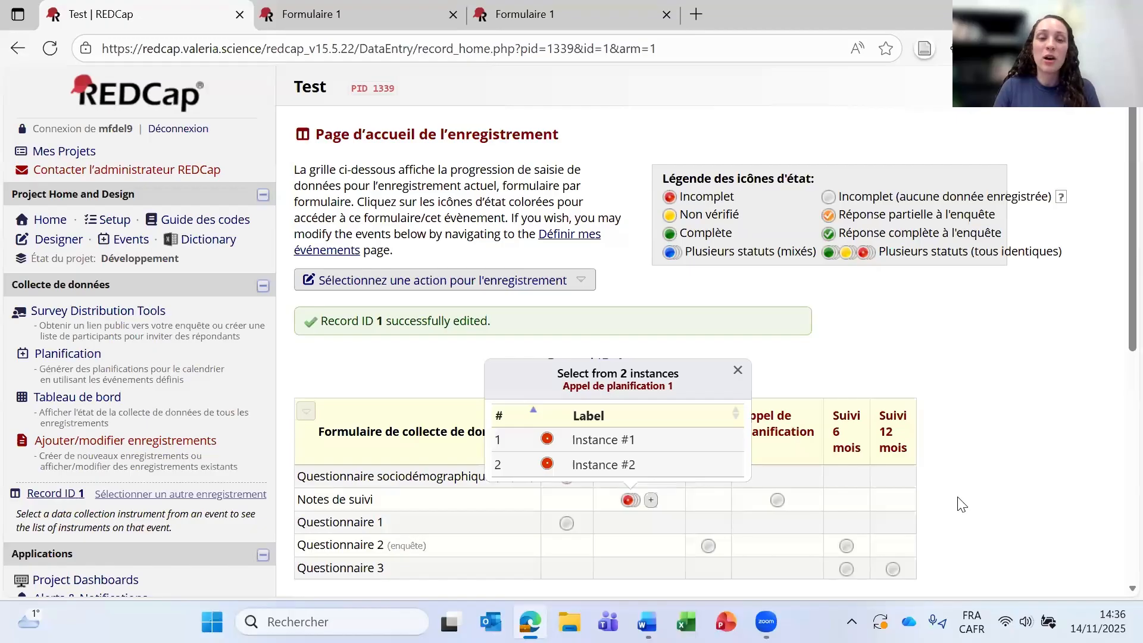
click(737, 370)
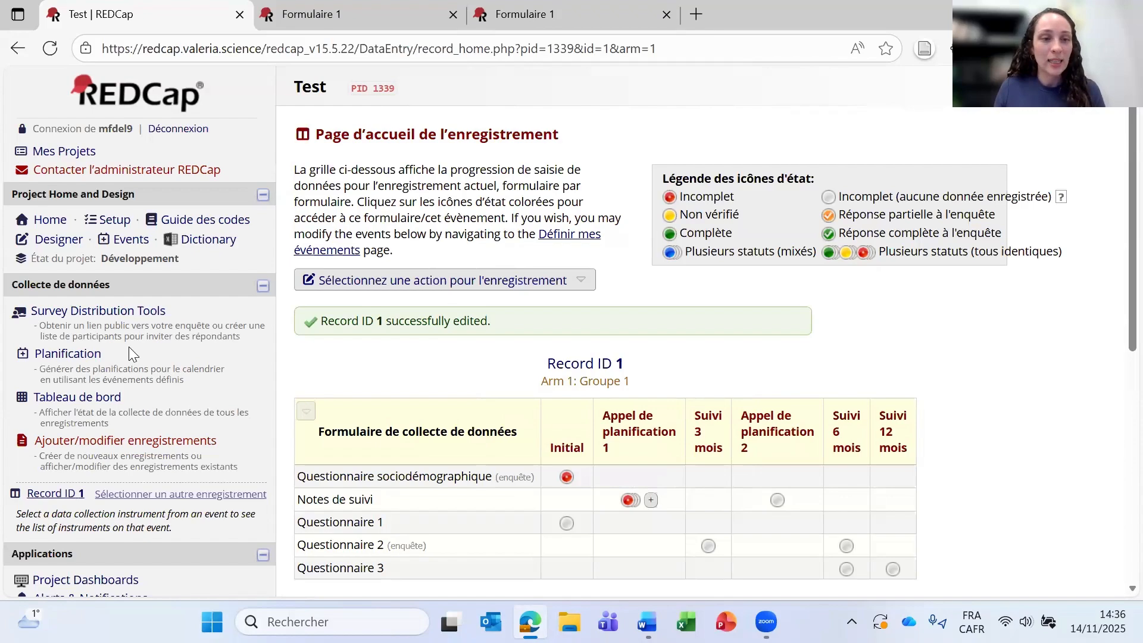
scroll(92, 274, down, 1)
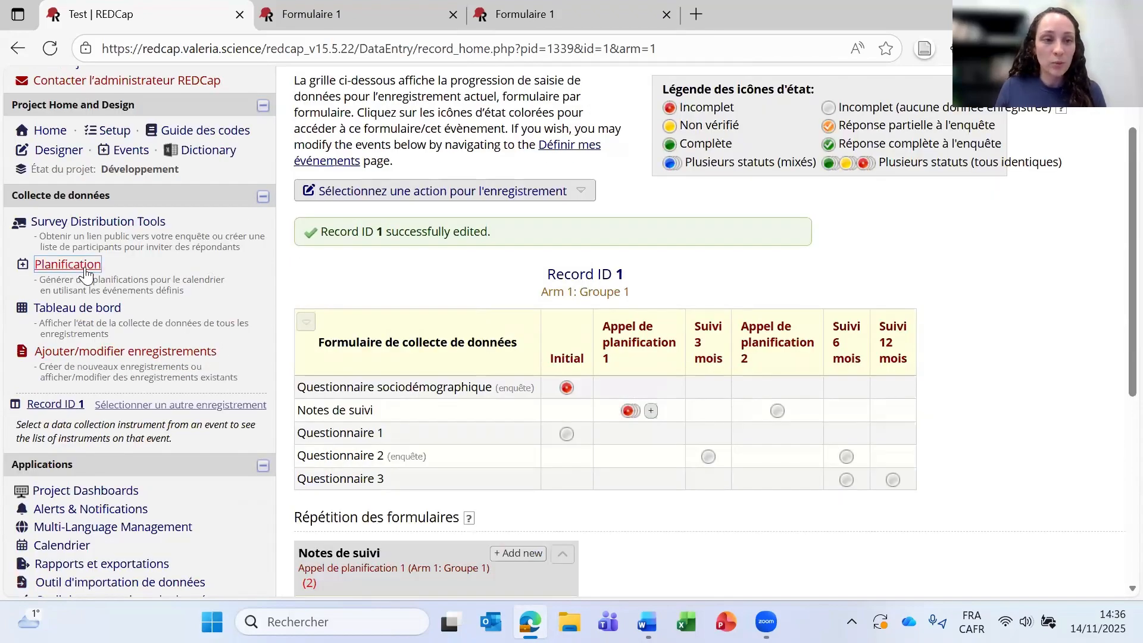
scroll(429, 208, up, 1)
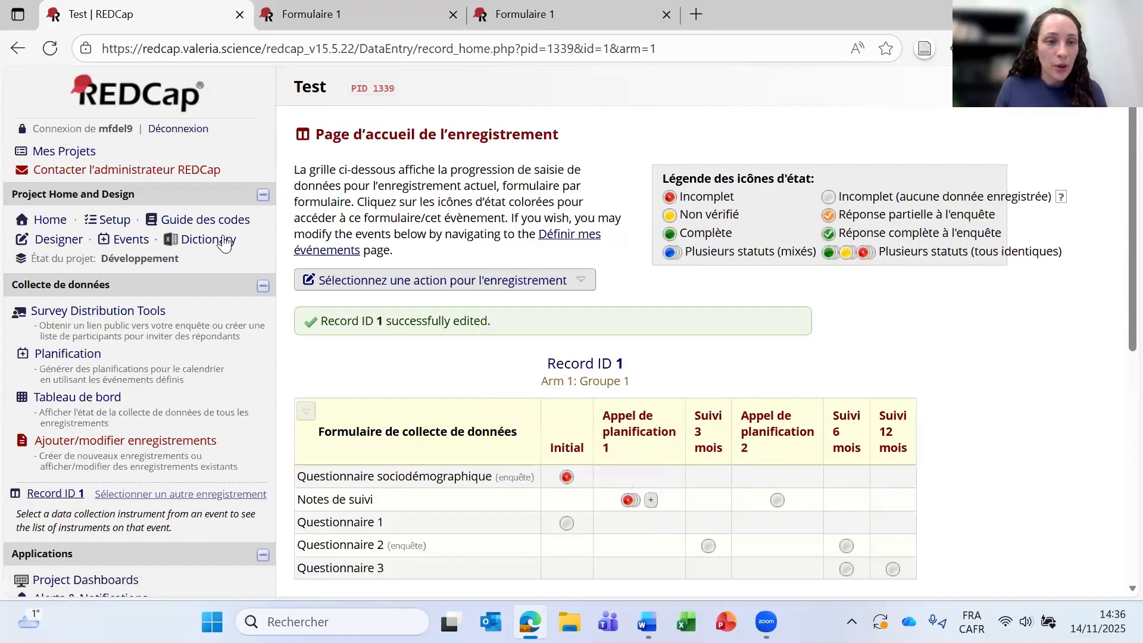
Step: Return to the project configuration and check the scheduling module among the optional modules
click(52, 241)
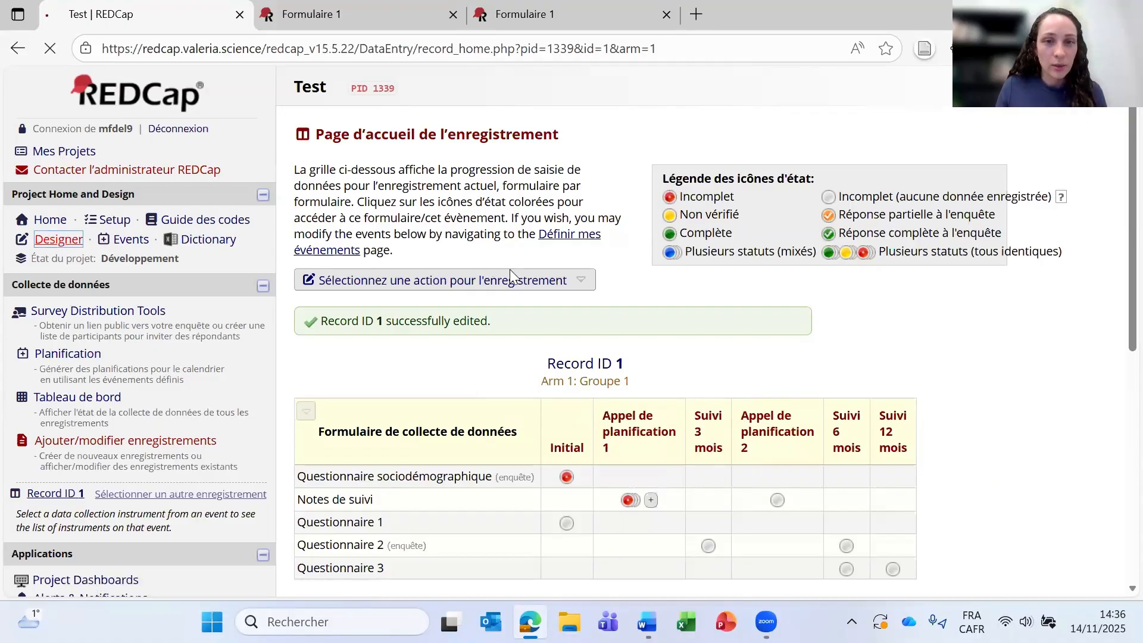
click(485, 150)
scroll(552, 315, down, 6)
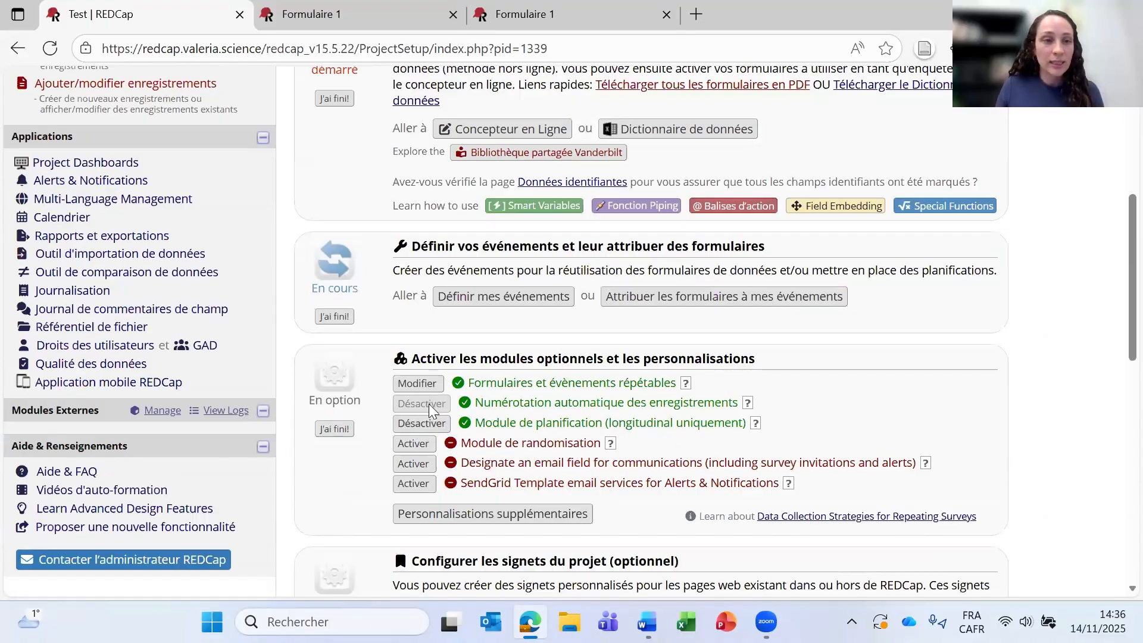
scroll(432, 406, up, 3)
Step: Generate a proposed schedule for existing record 1 (Groupe 1: Groupe 1) in the scheduling module
click(65, 179)
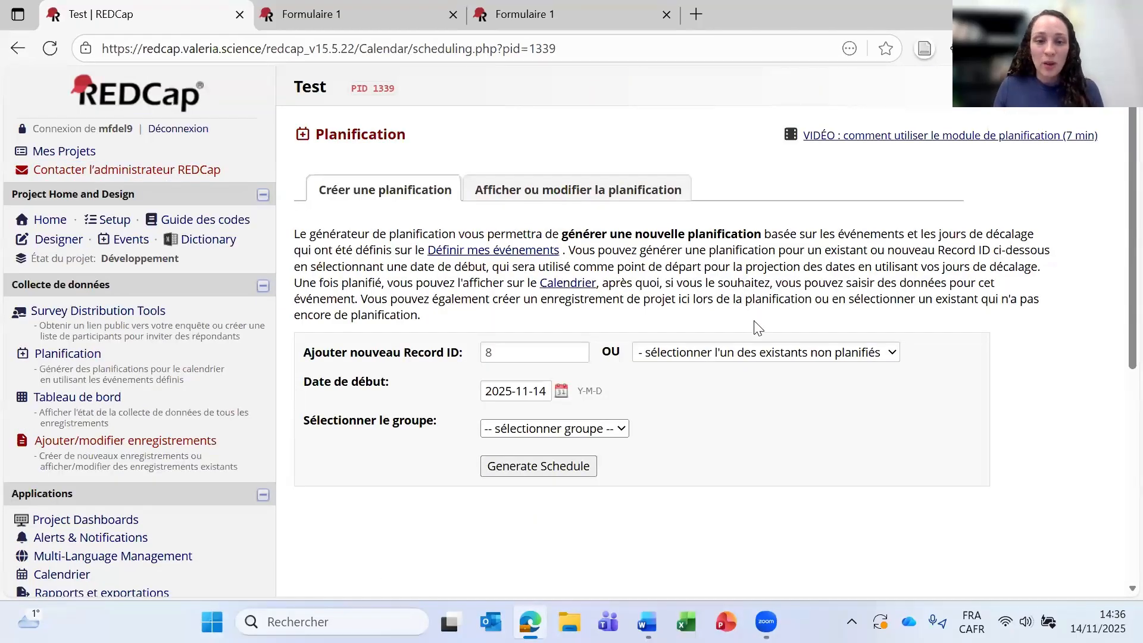
click(744, 353)
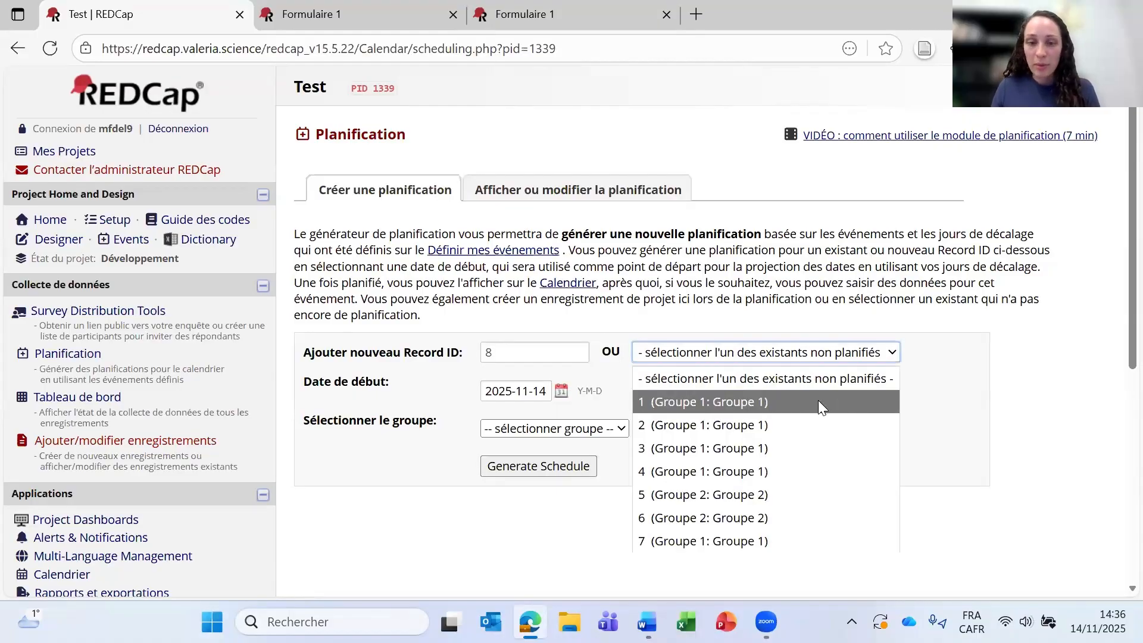
click(766, 402)
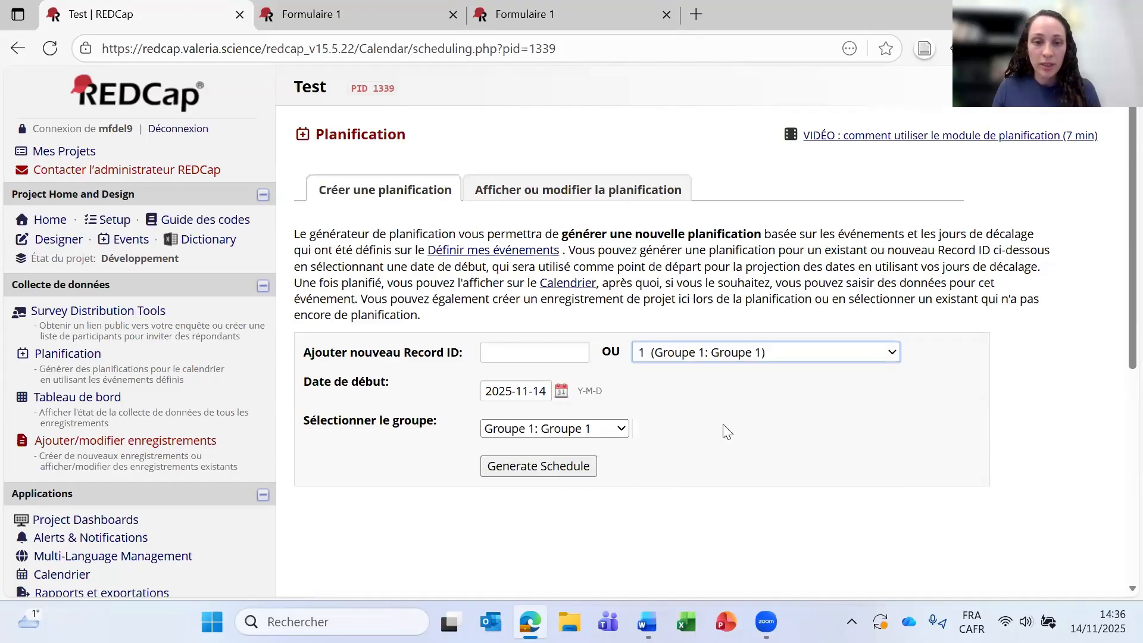
scroll(722, 417, down, 3)
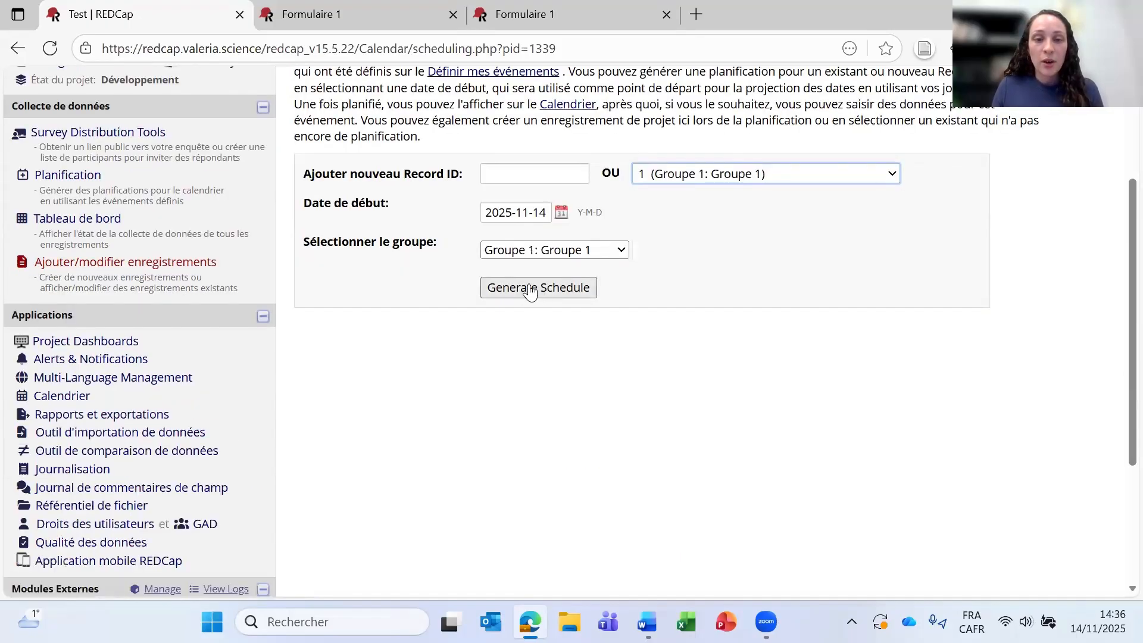
click(570, 288)
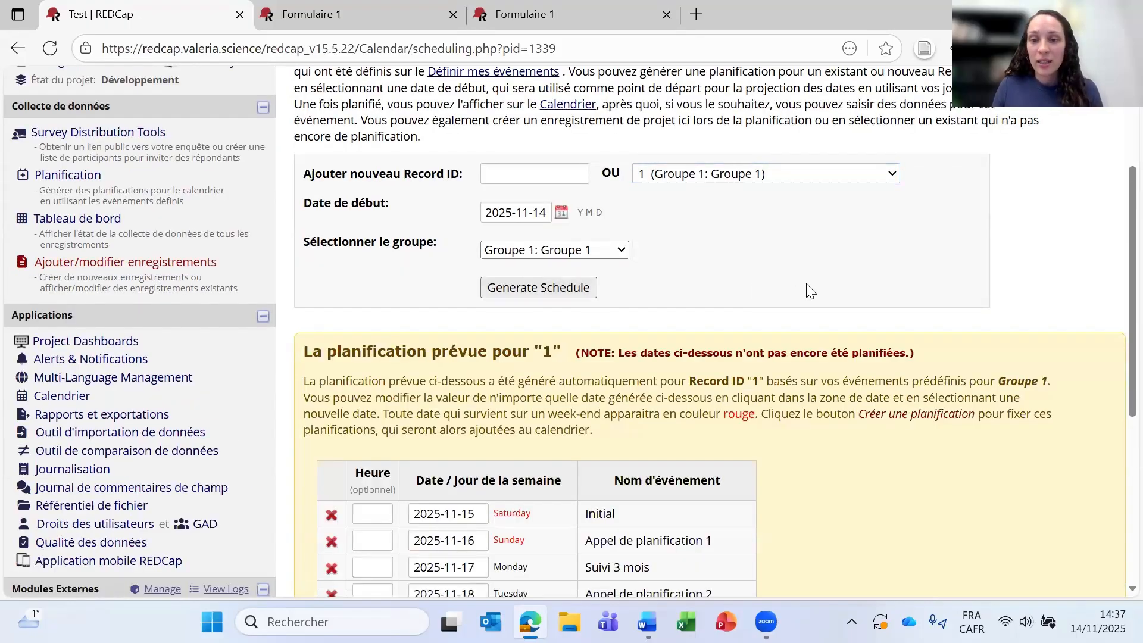
Step: Review the proposed event dates for record 1 and create the schedule from them
scroll(812, 288, down, 3)
scroll(657, 463, down, 1)
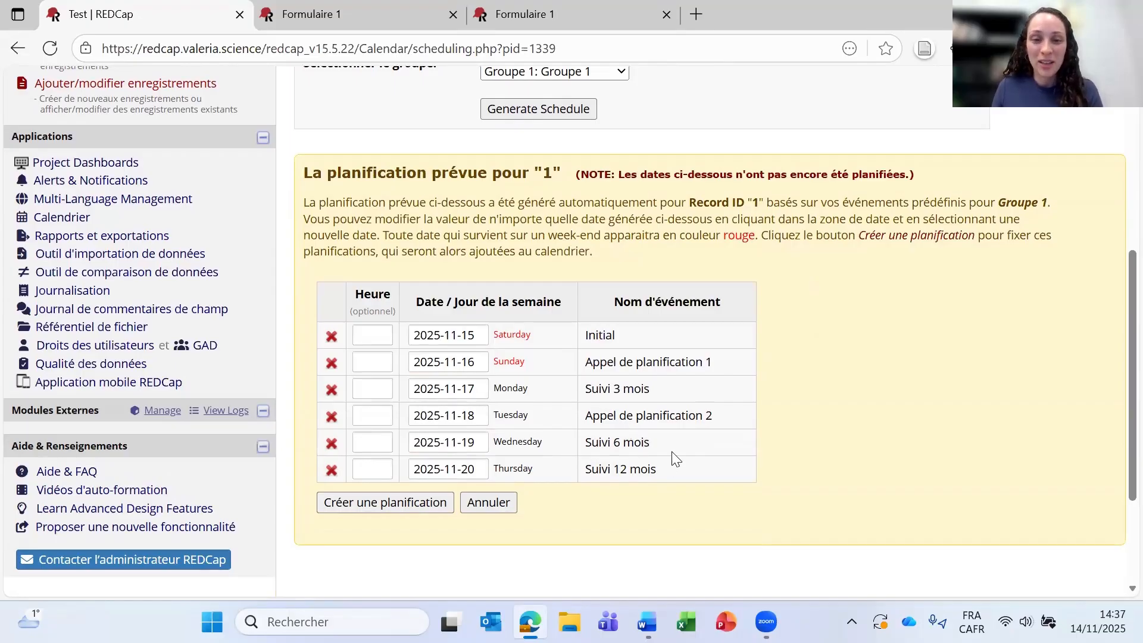
click(400, 504)
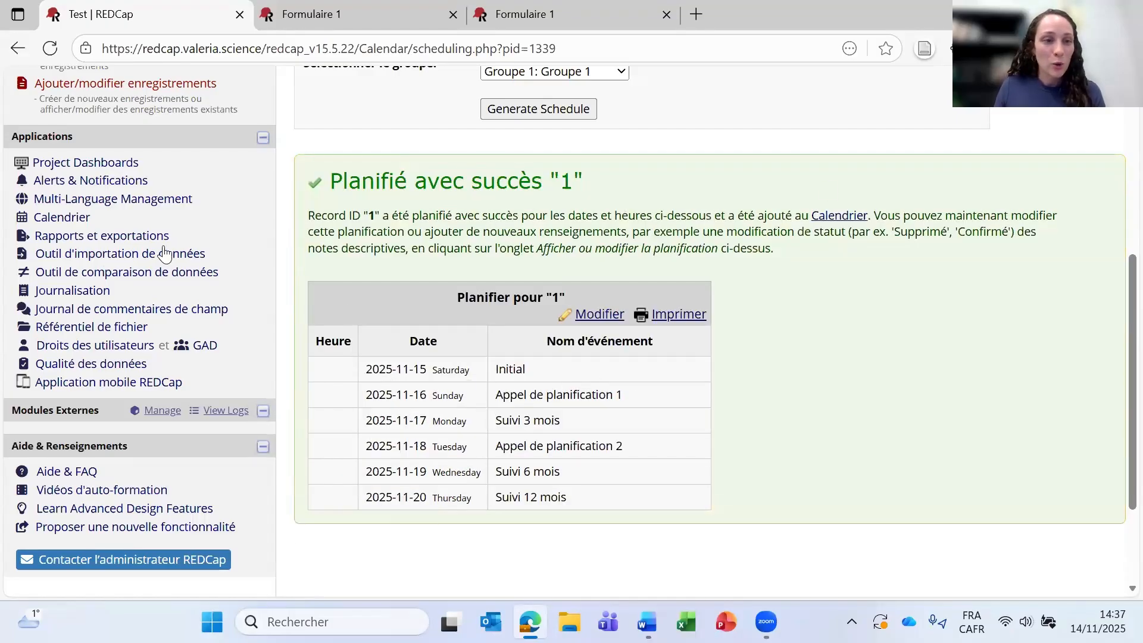
Step: Examine record 1's scheduled events in the monthly project calendar, then return to the list of data collection forms
click(66, 219)
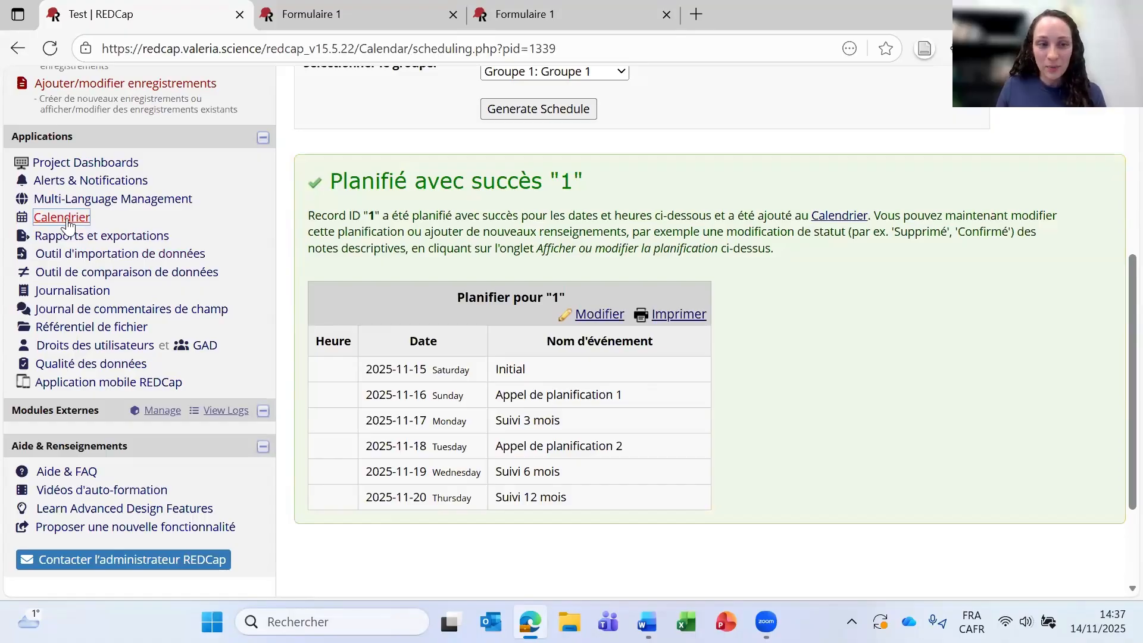
scroll(754, 280, down, 4)
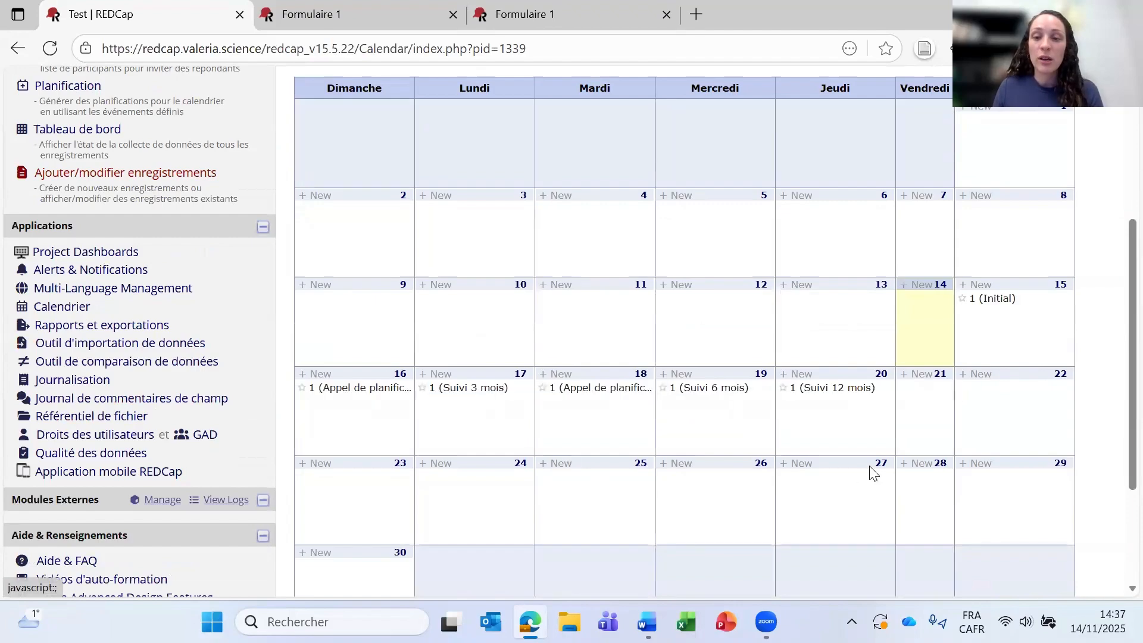
scroll(1048, 483, up, 2)
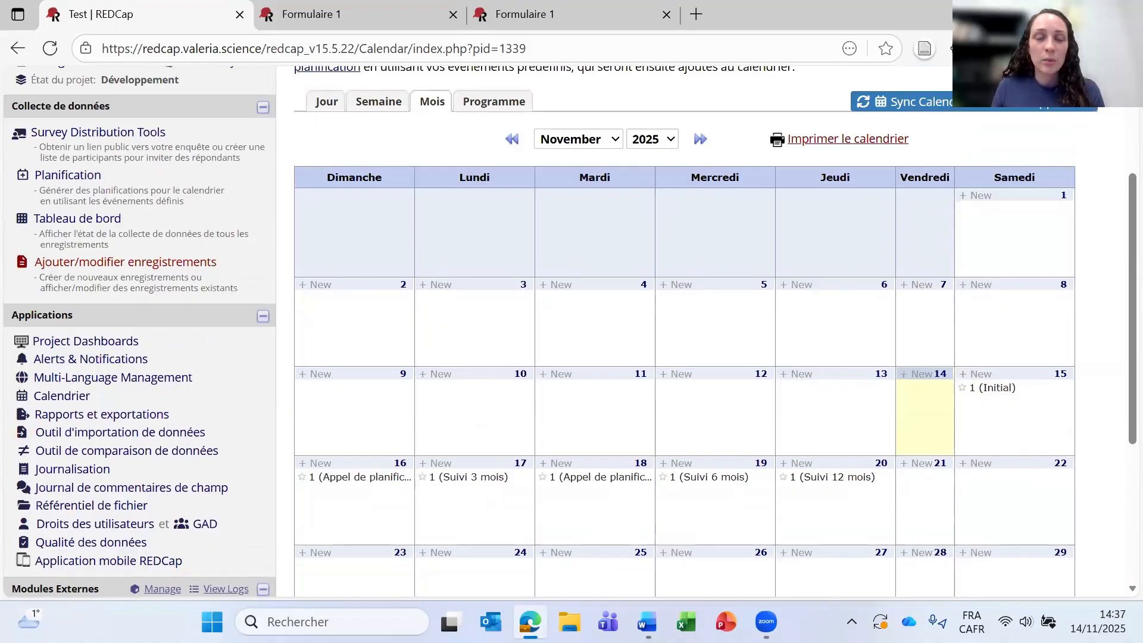
scroll(198, 385, up, 4)
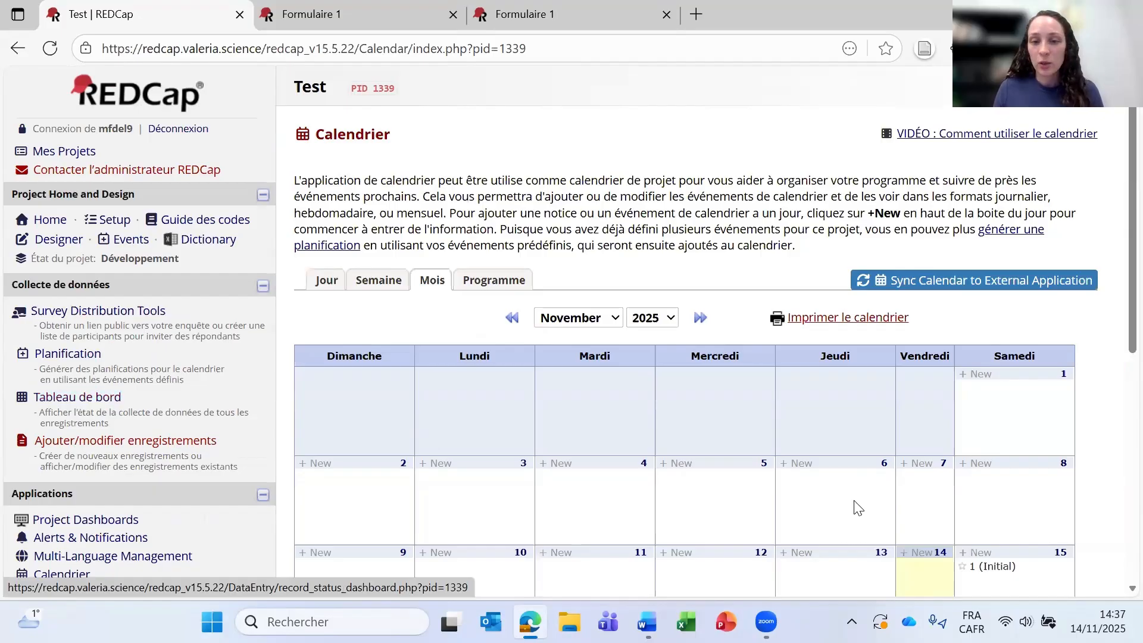
scroll(952, 462, down, 3)
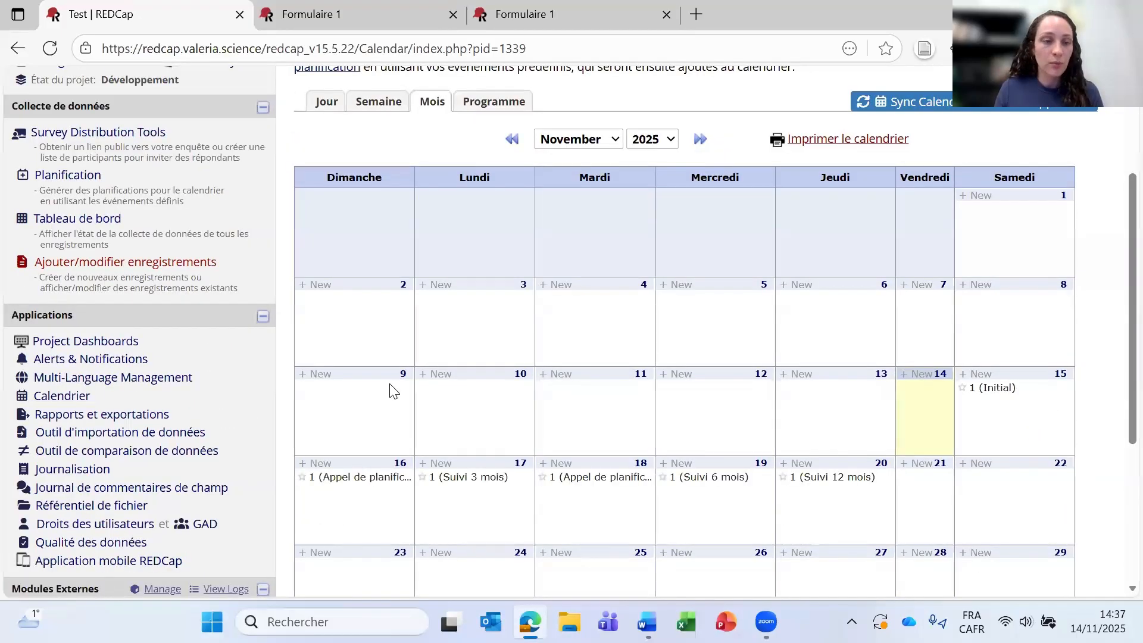
scroll(393, 405, up, 2)
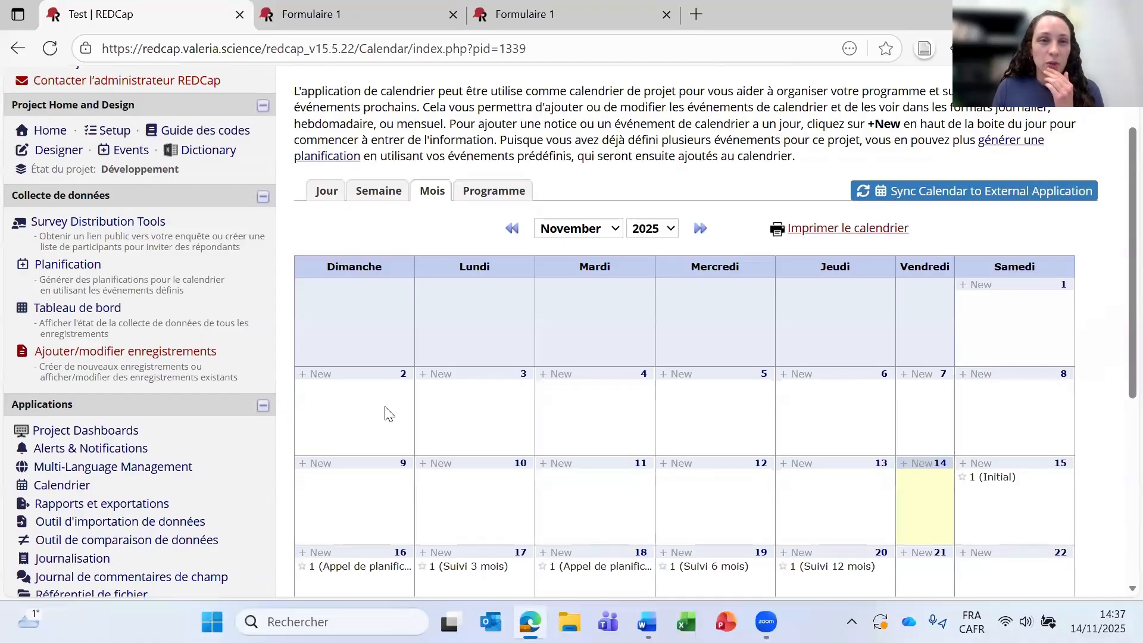
scroll(384, 410, up, 2)
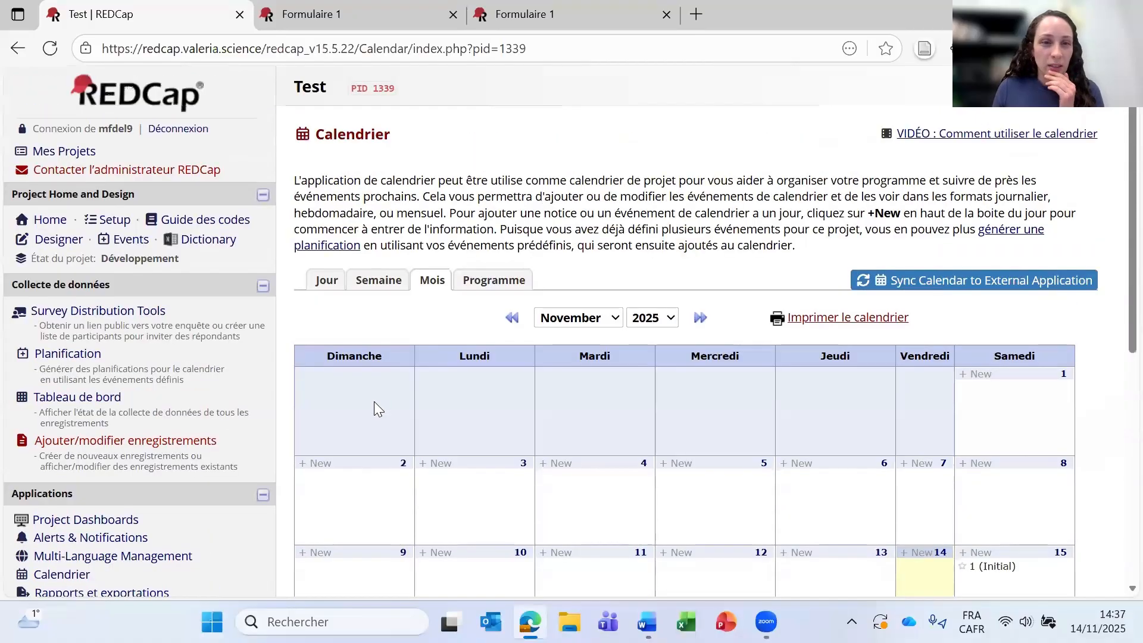
click(58, 241)
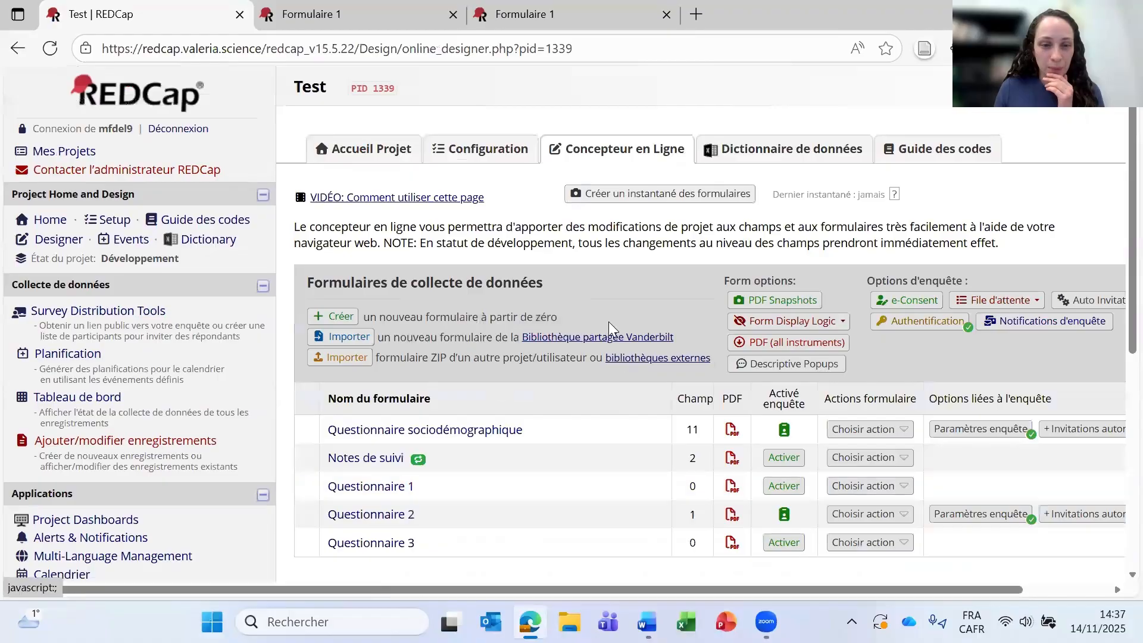
Step: Open the event definitions from the project configuration and bring up Groupe 1's event table
scroll(604, 324, down, 2)
scroll(536, 340, up, 2)
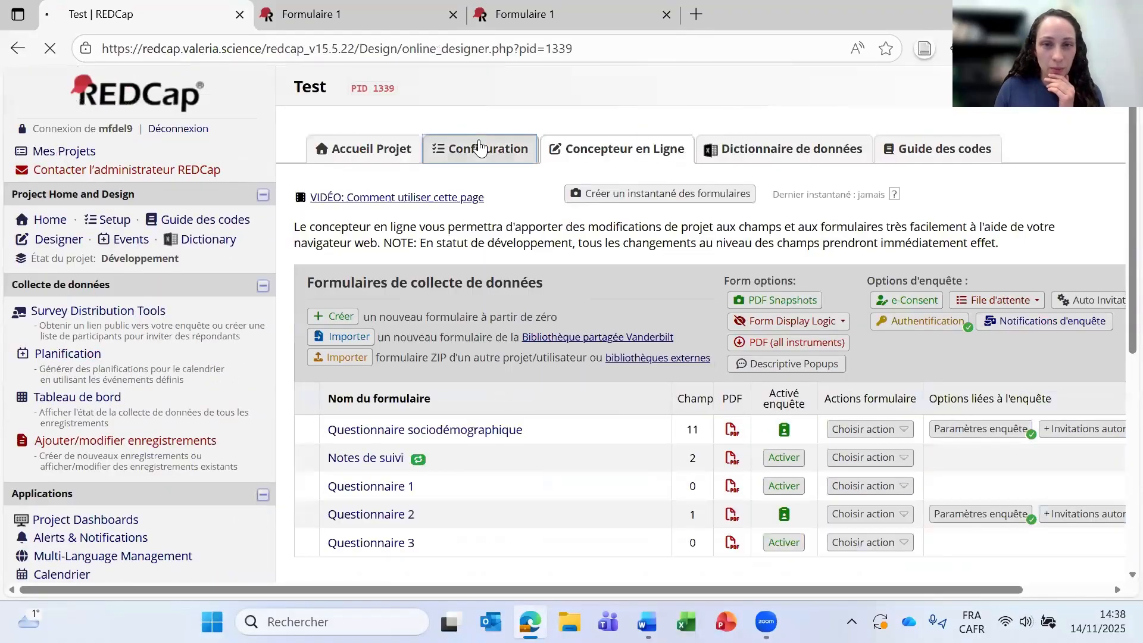
click(474, 150)
scroll(715, 364, down, 5)
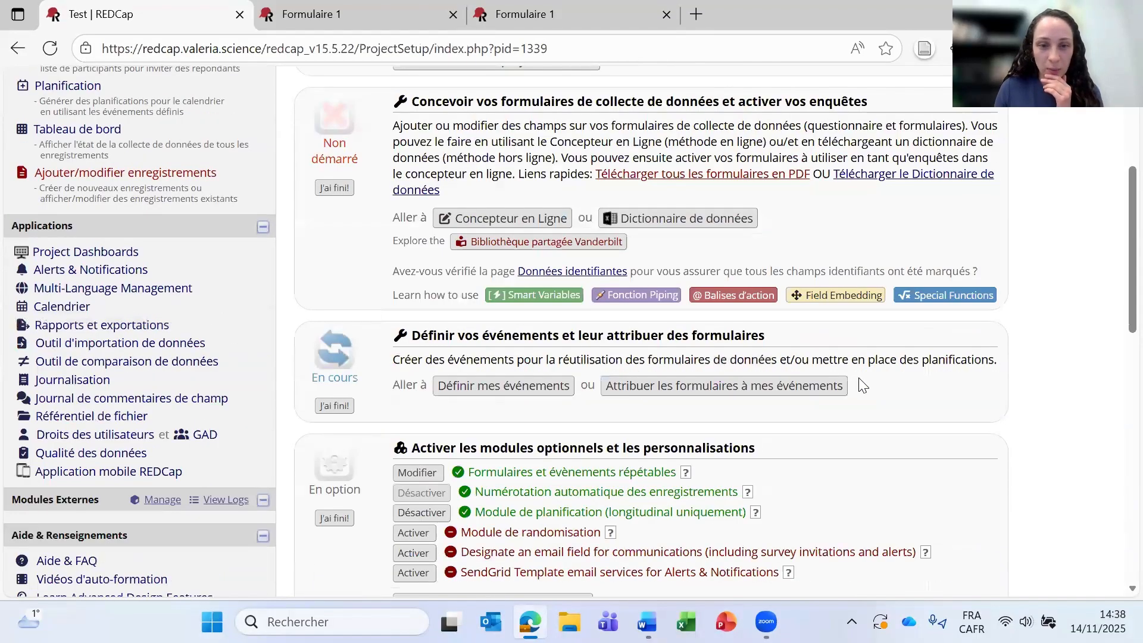
click(518, 387)
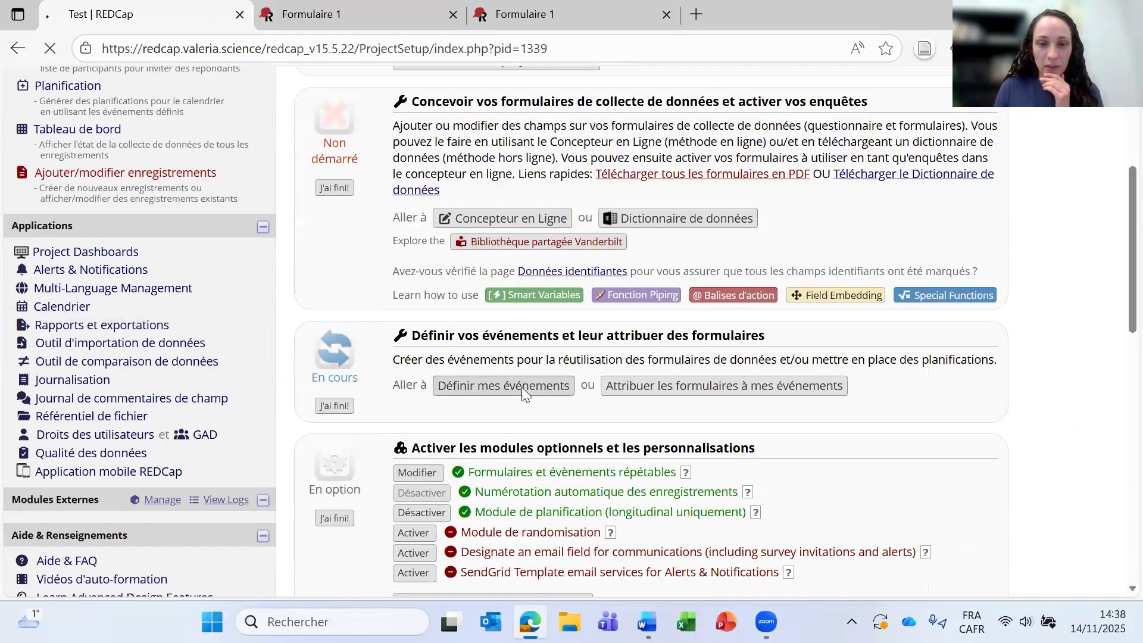
scroll(849, 404, down, 5)
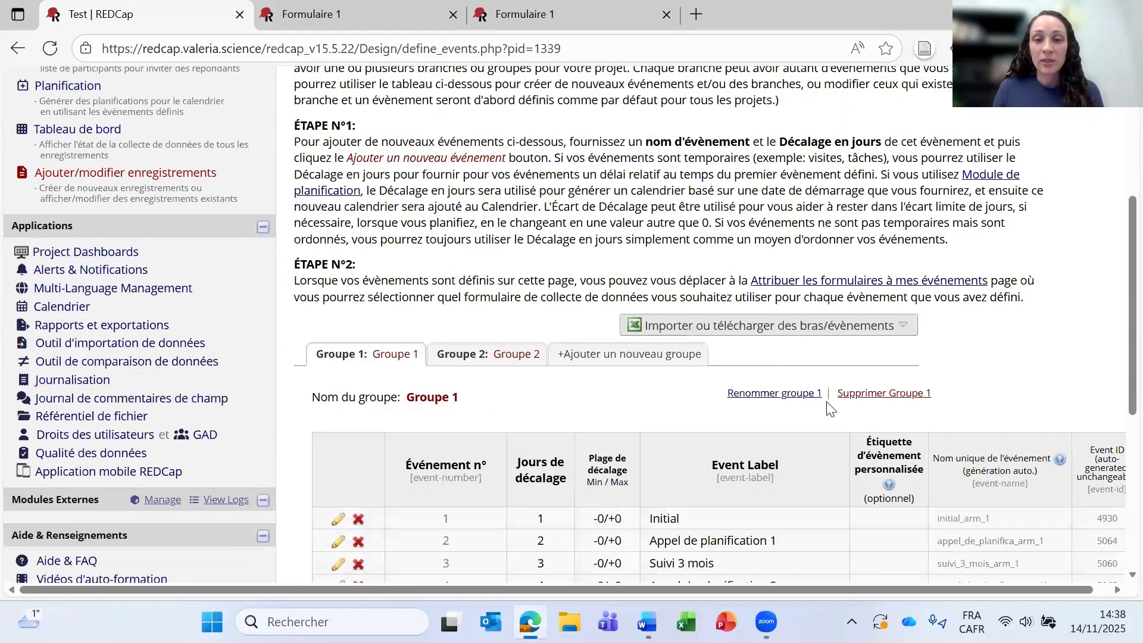
scroll(824, 400, down, 3)
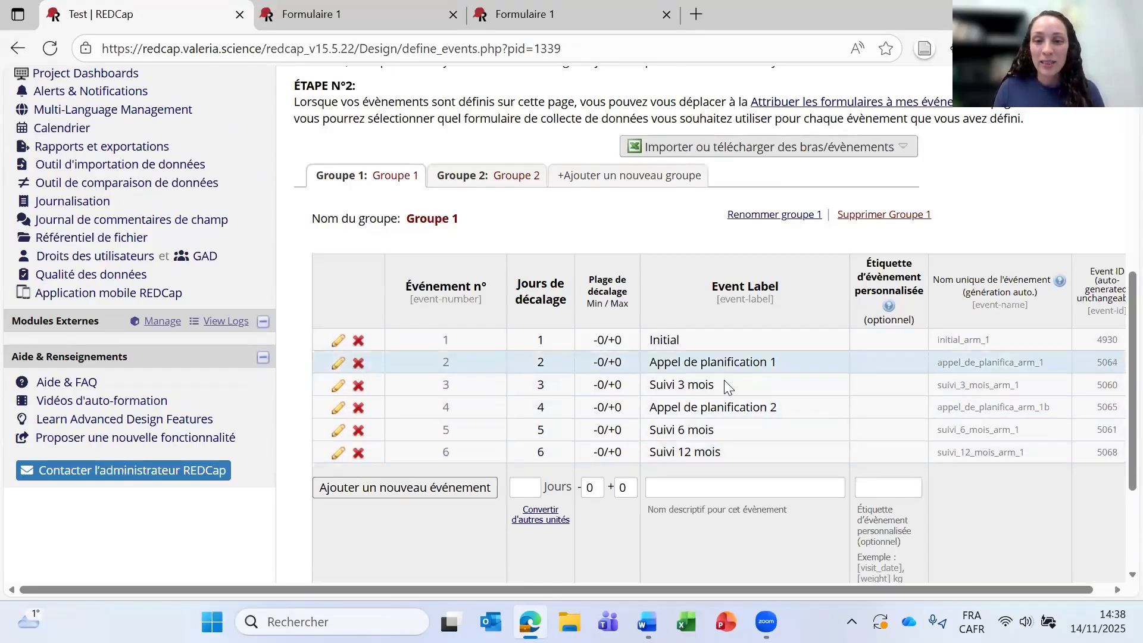
Step: Set the day offset of the Suivi 3 mois event in Groupe 1 to 90 and save it
click(338, 385)
click(551, 391)
text(90)
click(382, 392)
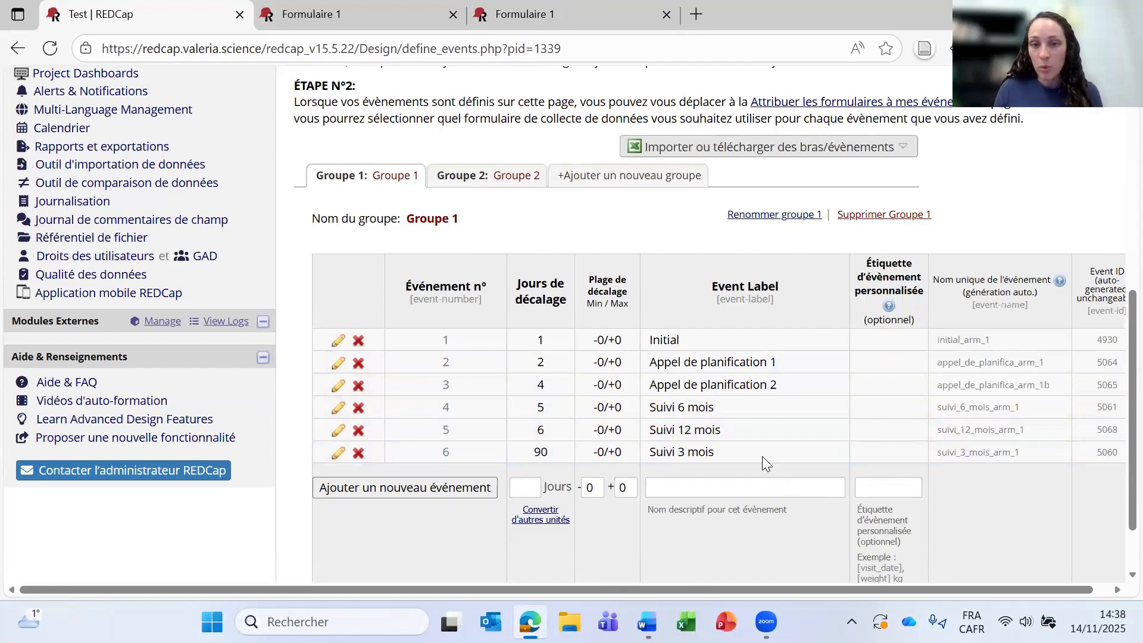
Step: Set the offset range of the Suivi 3 mois event to -10/+10 days and save it
click(339, 455)
key(Tab)
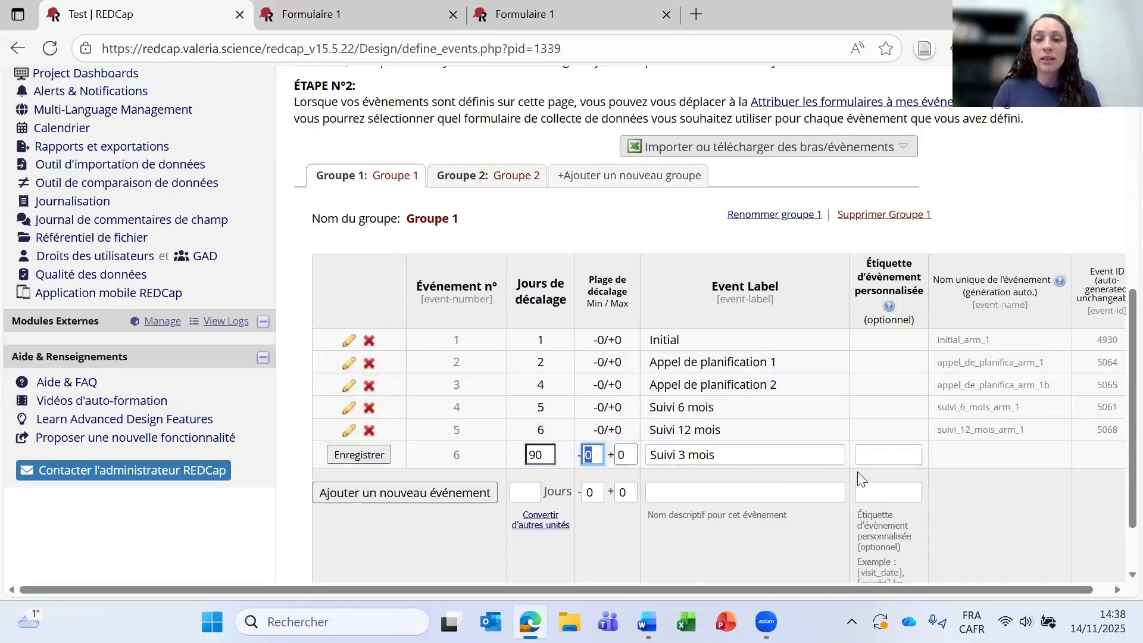
text(10)
key(Tab)
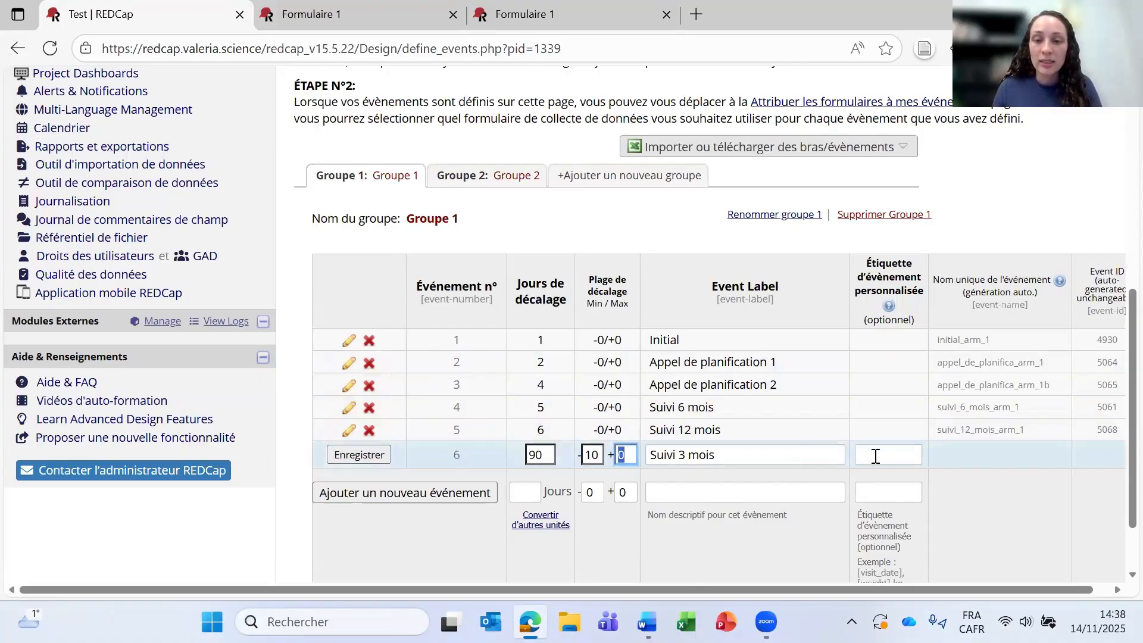
text(10)
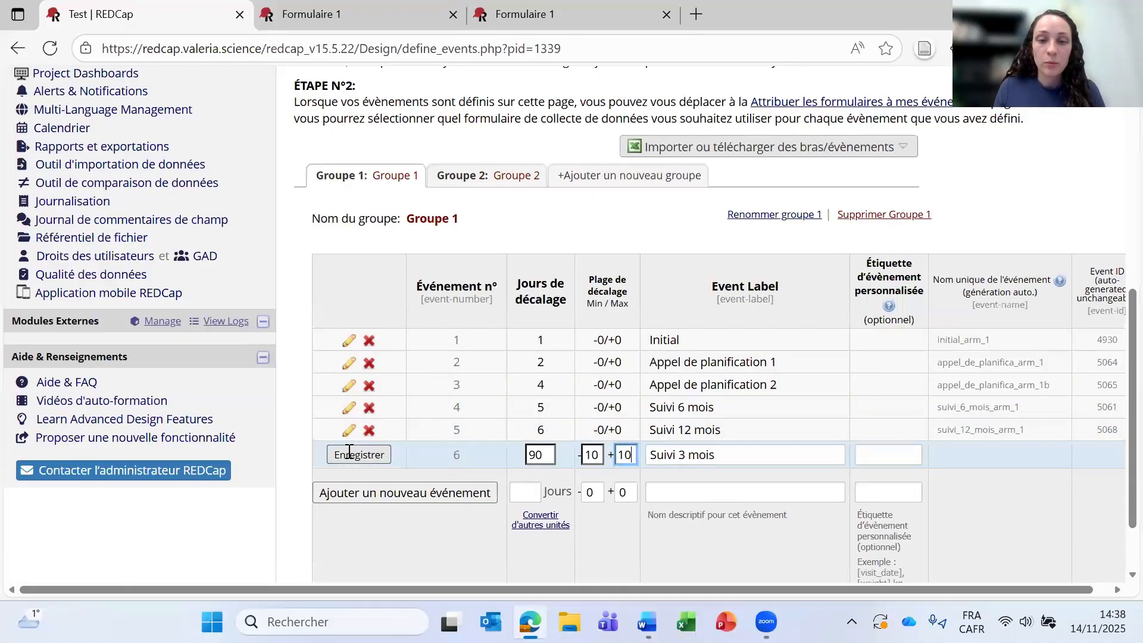
click(349, 454)
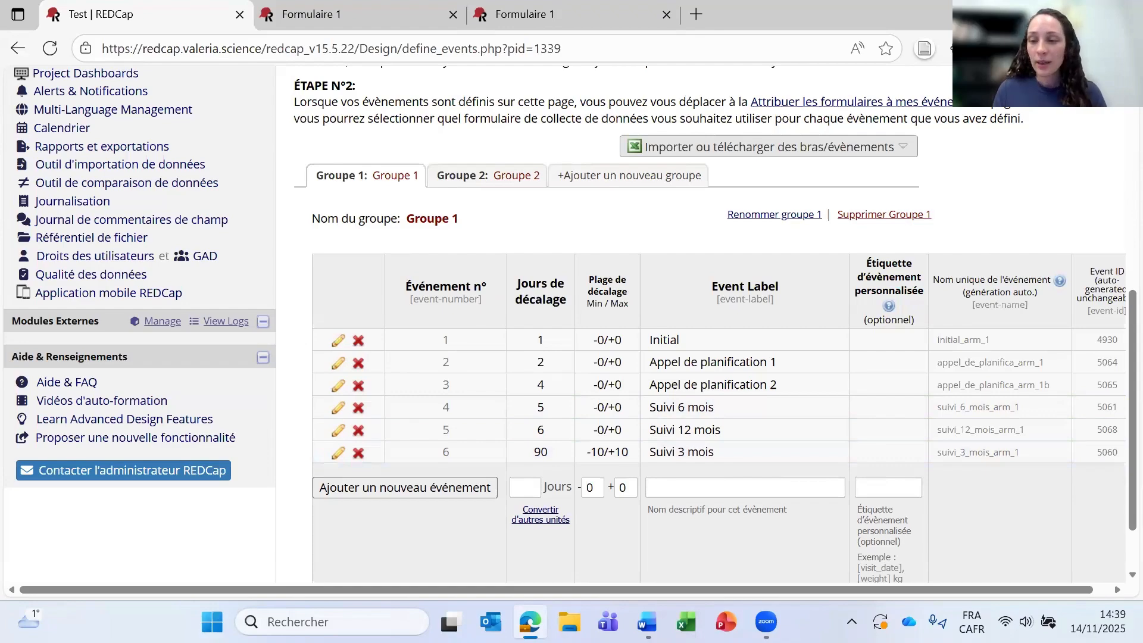
Step: Check record 1's scheduled events in the November 2025 project calendar
scroll(173, 355, up, 3)
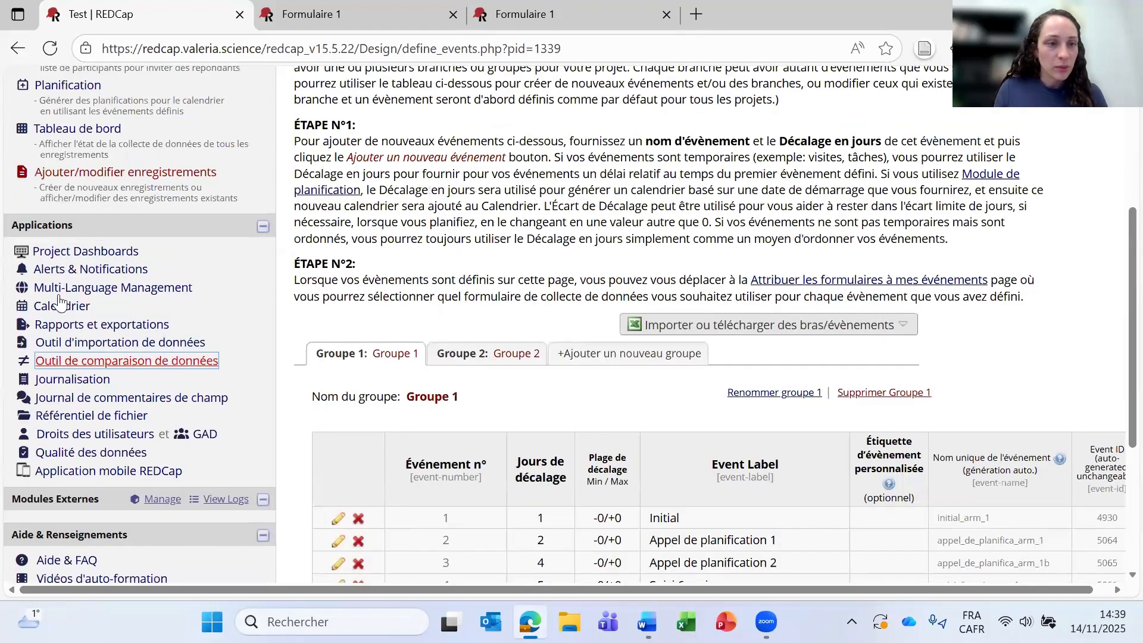
click(67, 313)
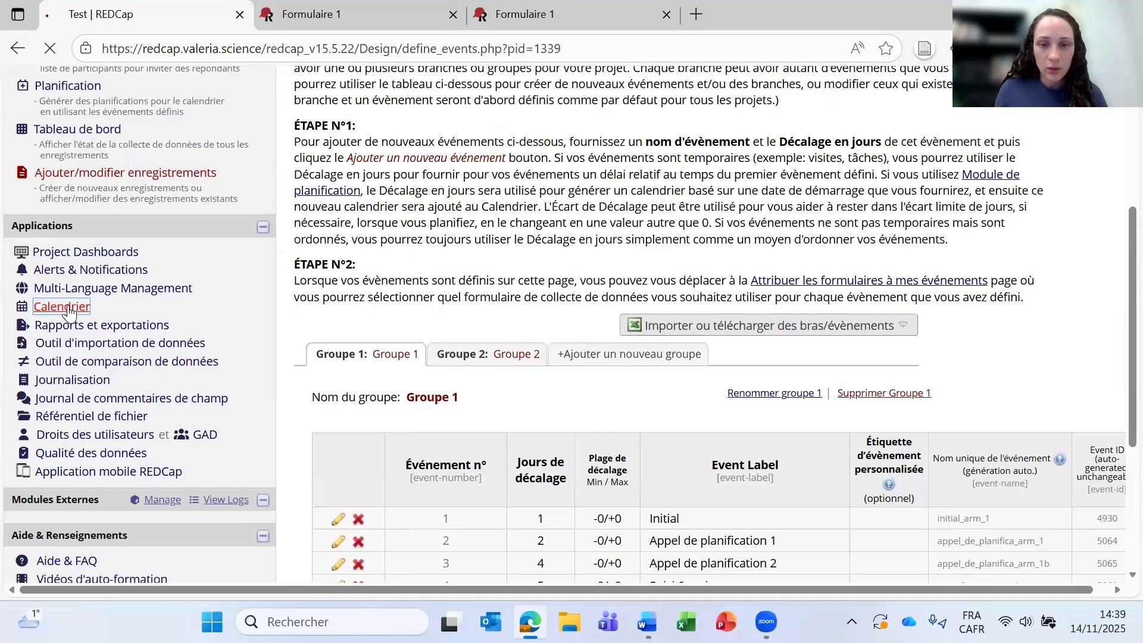
scroll(679, 417, down, 3)
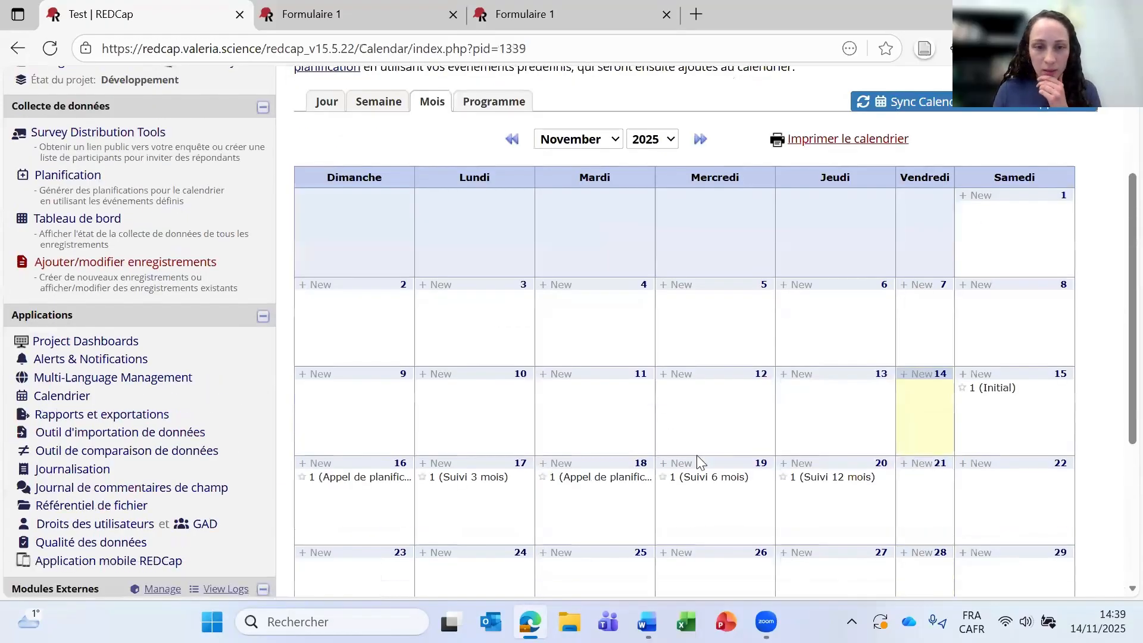
scroll(195, 429, up, 3)
scroll(195, 428, down, 2)
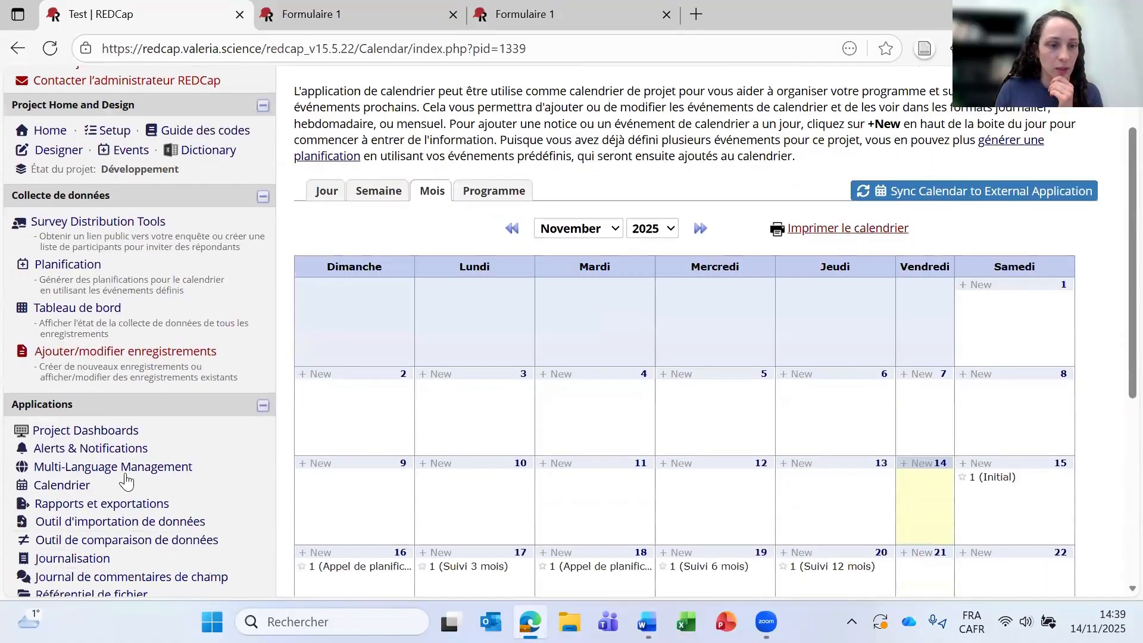
Step: Generate a proposed schedule for existing record 2 (Groupe 1: Groupe 1) in the scheduling module
click(114, 352)
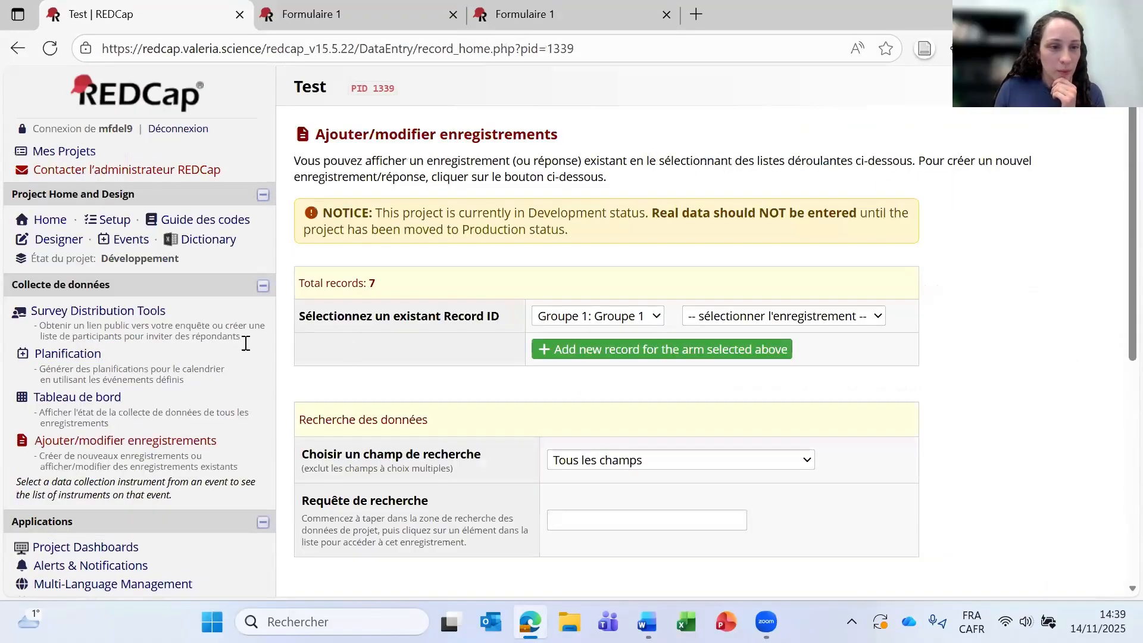
click(98, 354)
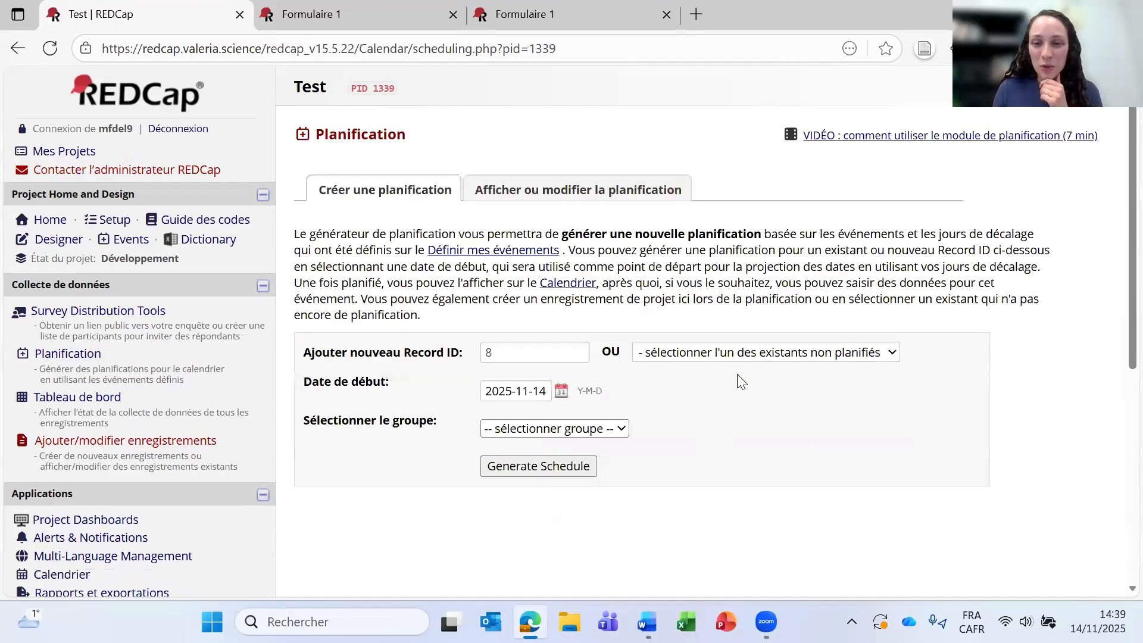
click(750, 354)
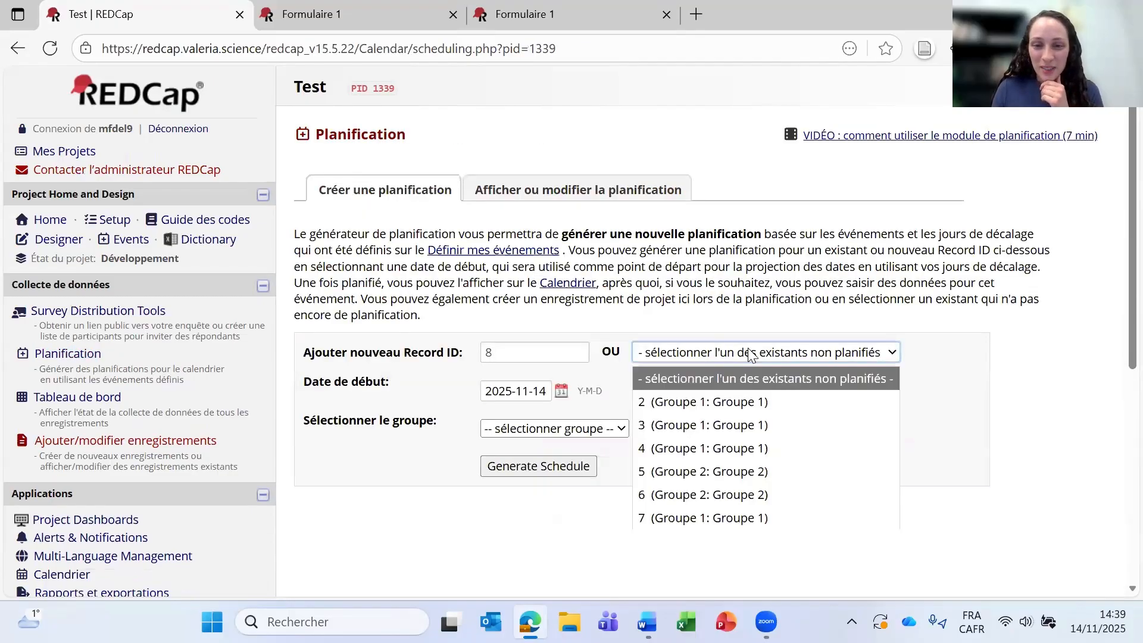
click(765, 403)
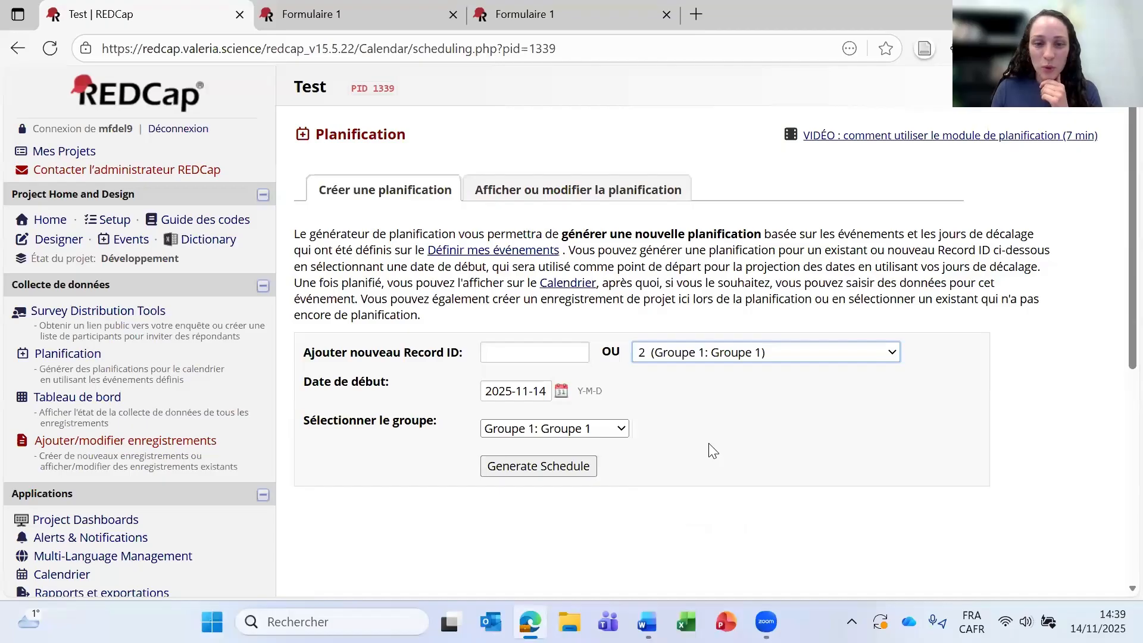
click(557, 474)
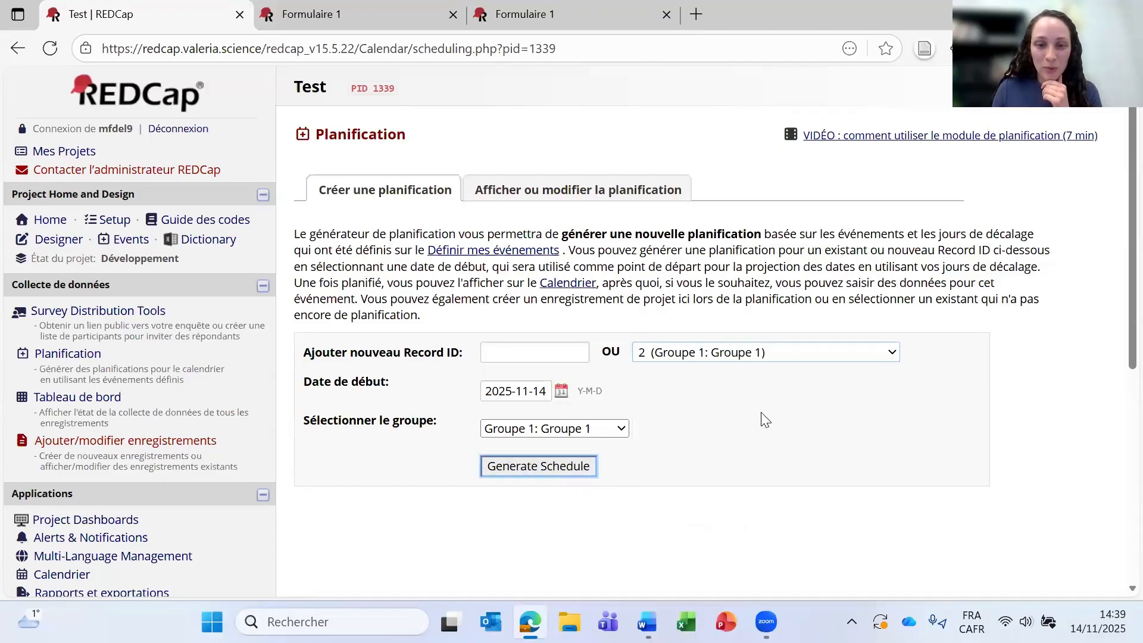
Step: Review record 2's proposed event dates, including the allowed date range for Suivi 3 mois, and cancel the proposed schedule
scroll(865, 357, down, 5)
scroll(865, 356, down, 2)
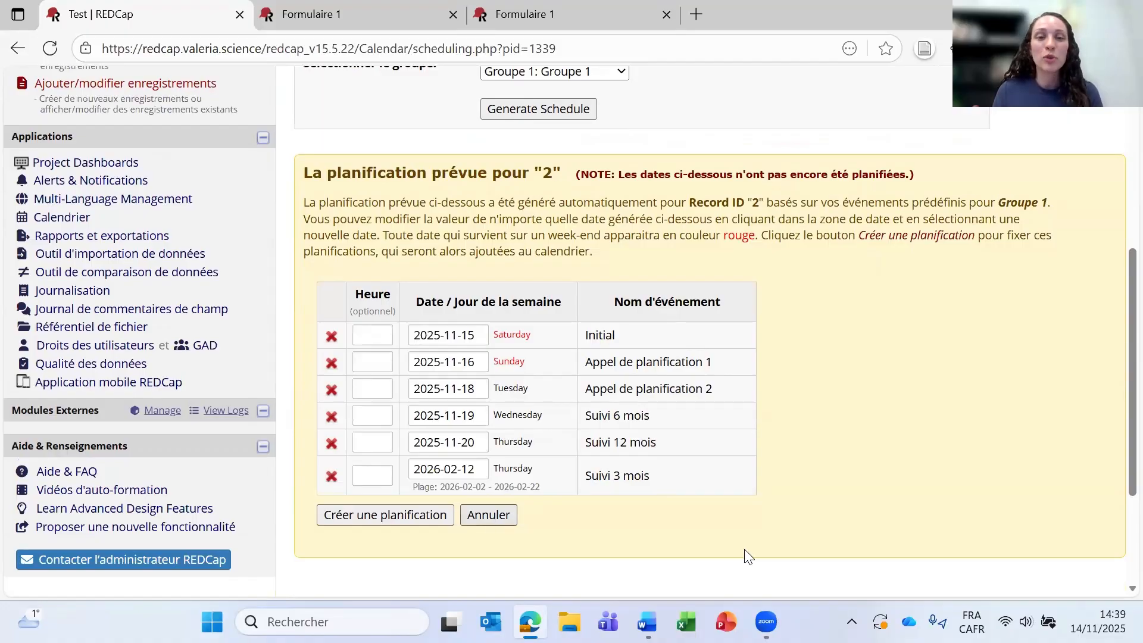
scroll(683, 553, up, 3)
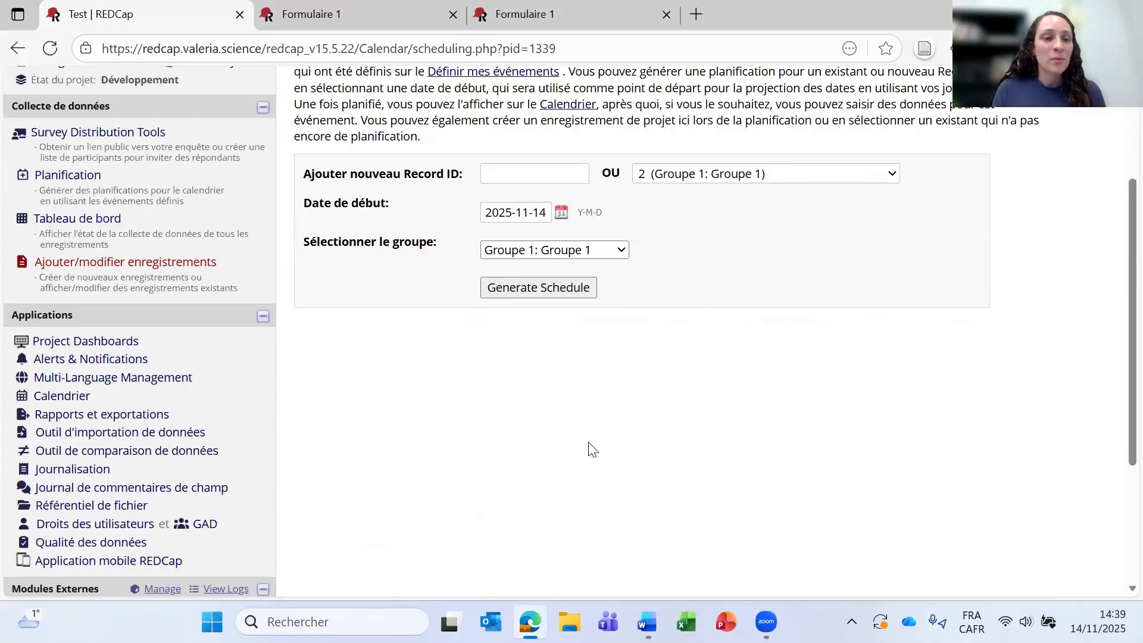
Step: In Multi-Language Management, add Francais from the available system languages with the language ID fr
click(146, 384)
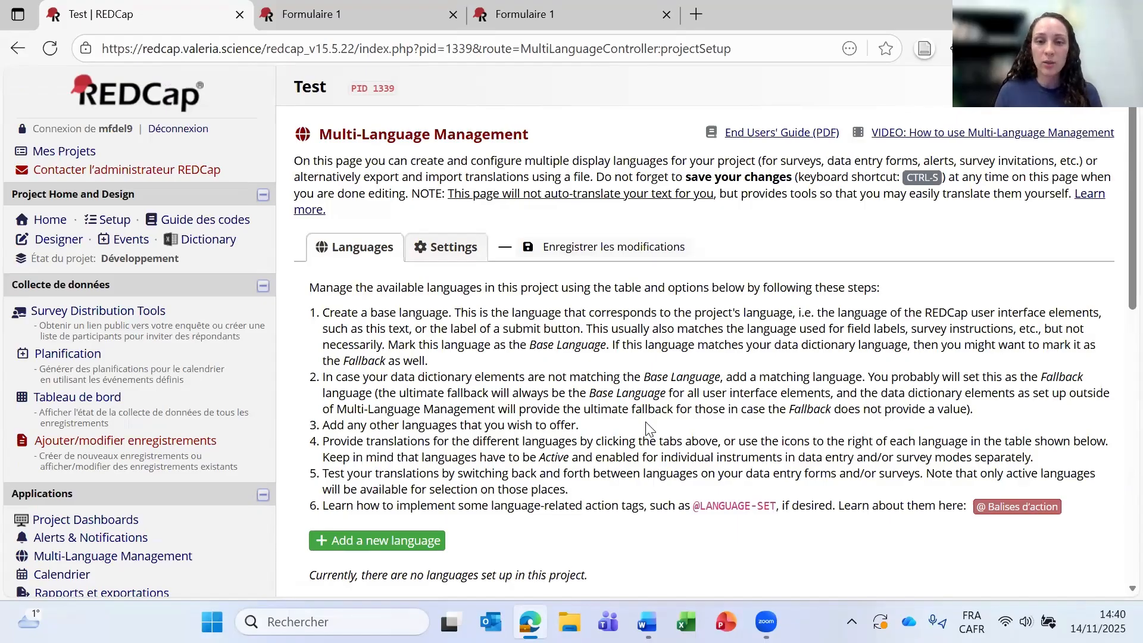
scroll(682, 411, down, 3)
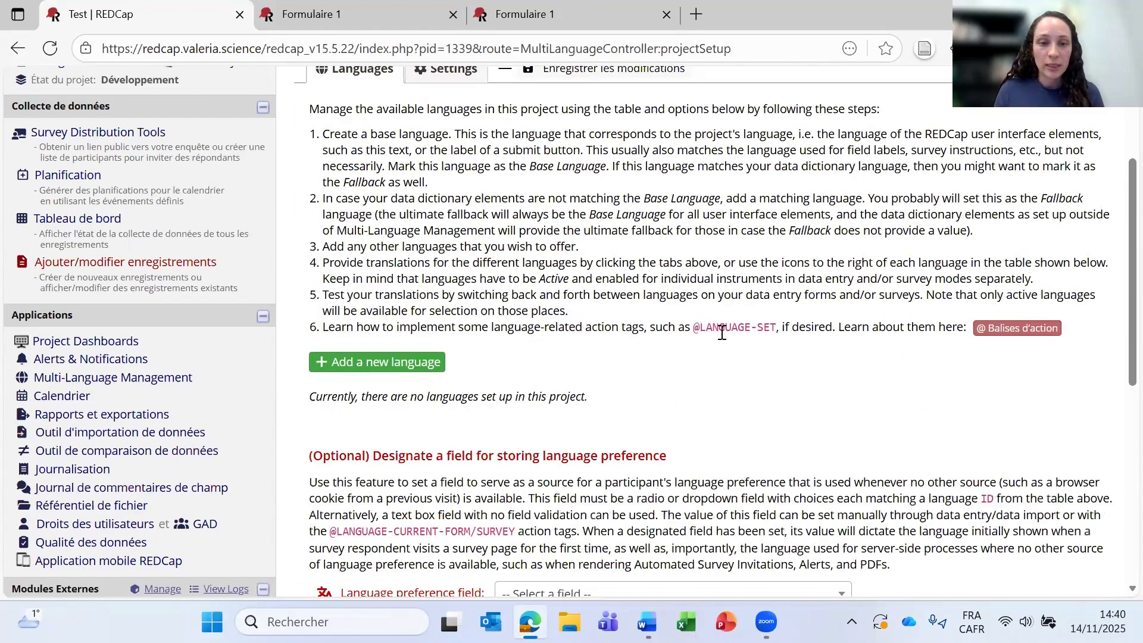
click(391, 363)
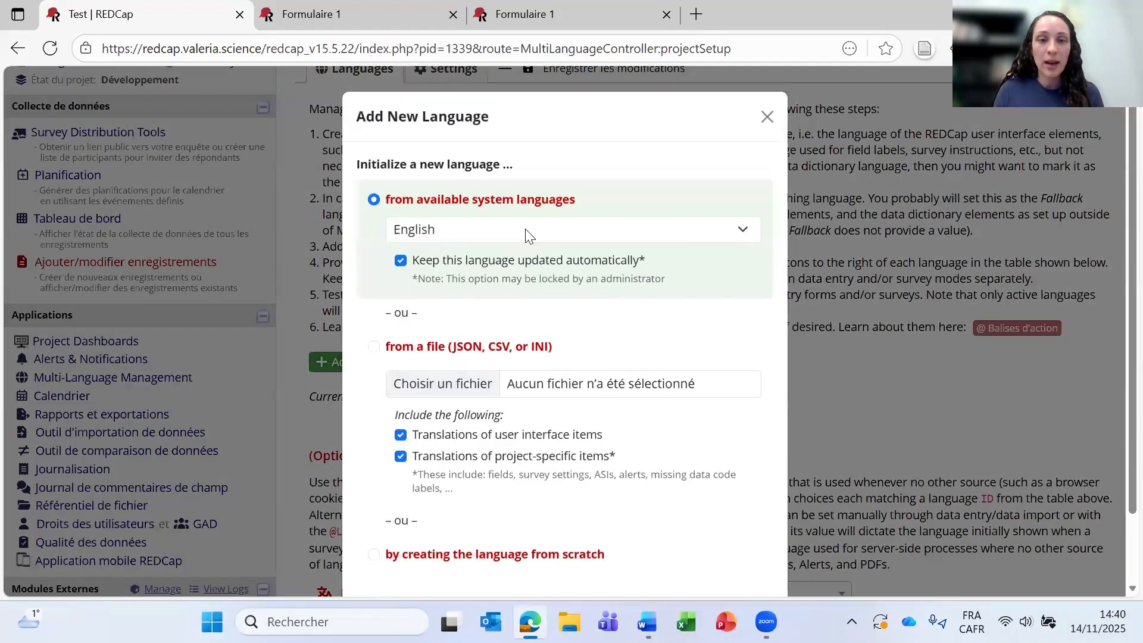
click(616, 241)
click(530, 280)
scroll(666, 302, down, 1)
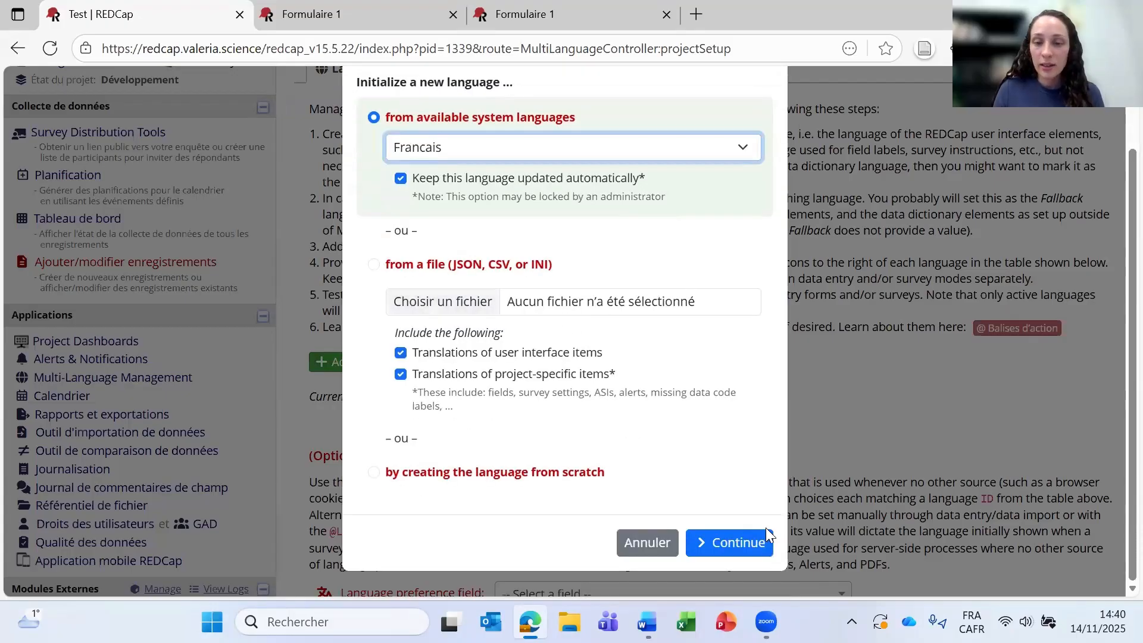
click(739, 548)
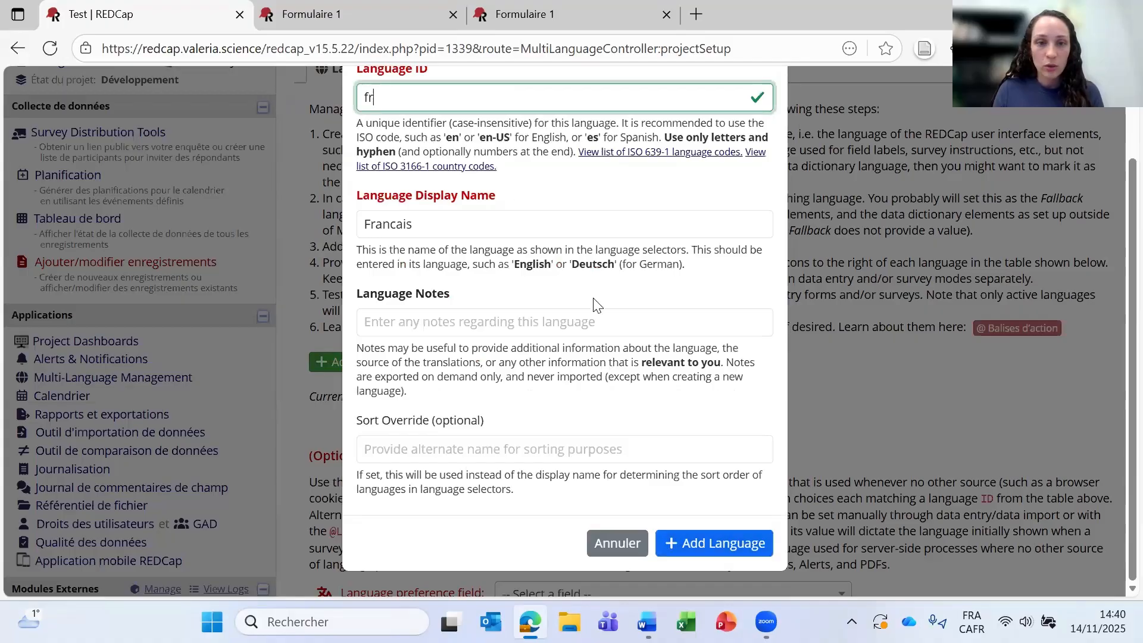
click(731, 542)
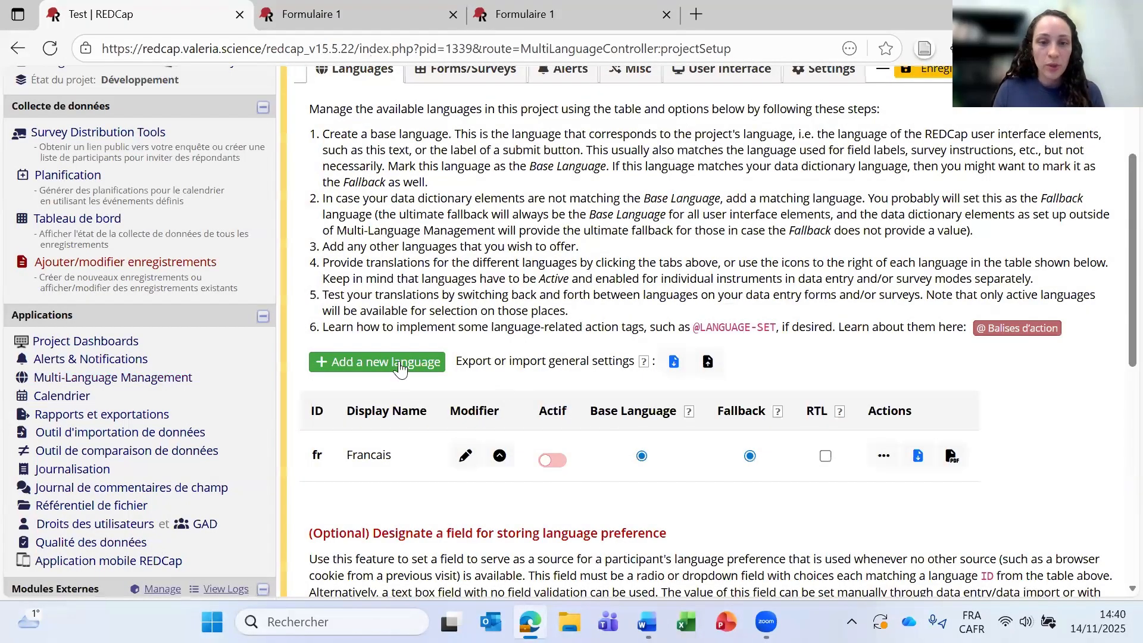
Step: Add English from the available system languages as a second project language with the ID en
click(381, 362)
click(513, 231)
click(507, 260)
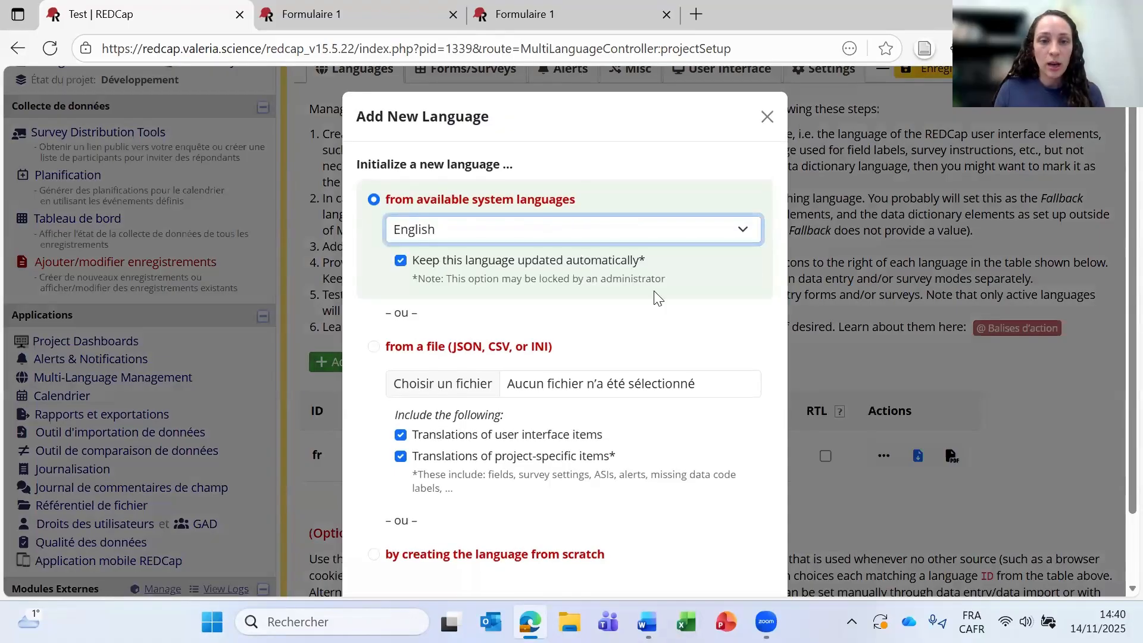
scroll(684, 332, down, 2)
click(734, 546)
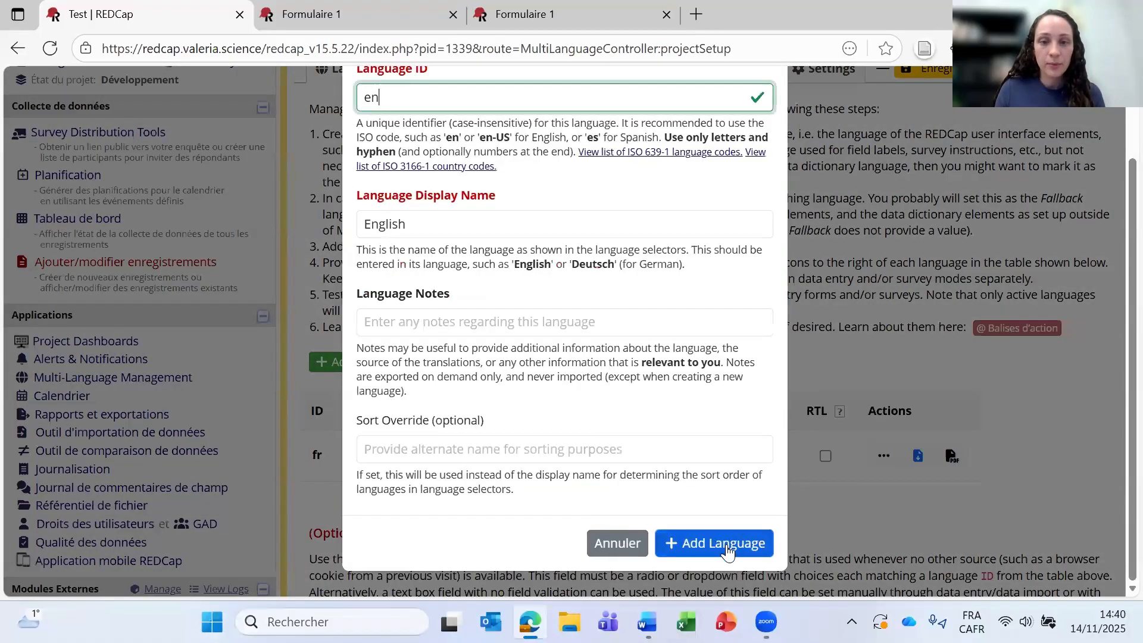
click(719, 541)
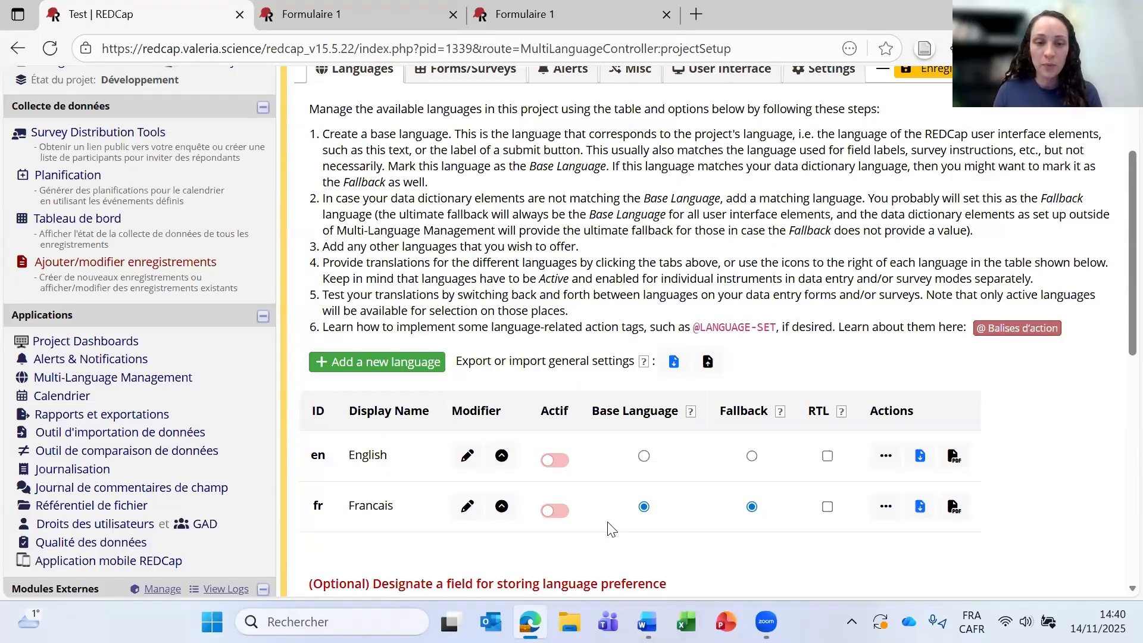
Step: In the forms and surveys translation settings, enable data entry translation of Questionnaire sociodémographique for Francais
scroll(697, 475, up, 3)
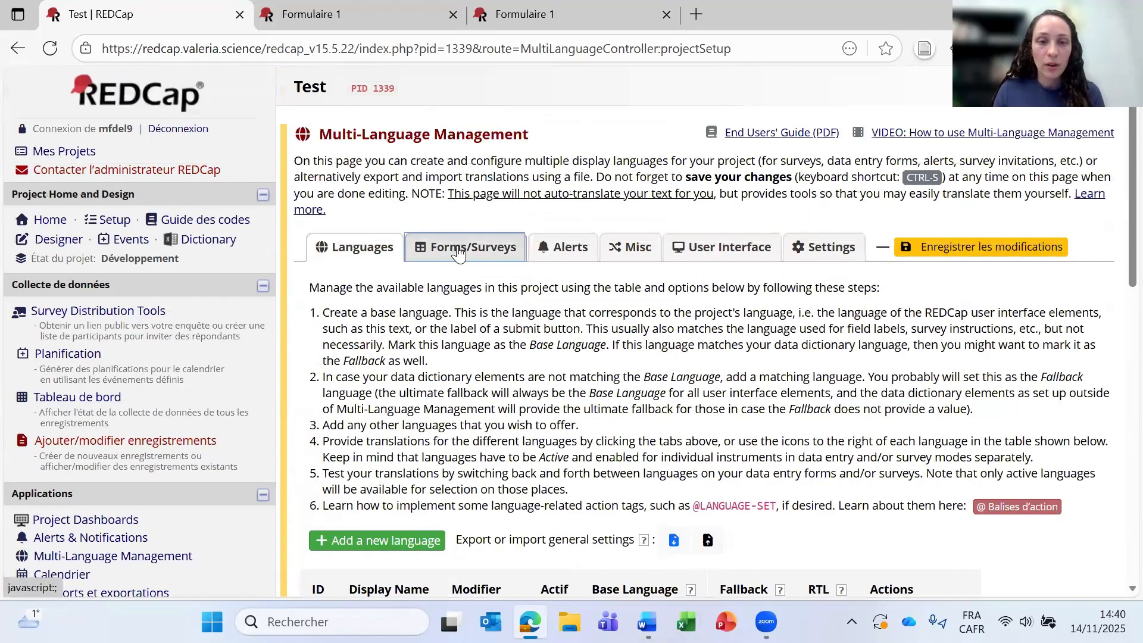
click(457, 246)
scroll(758, 336, down, 3)
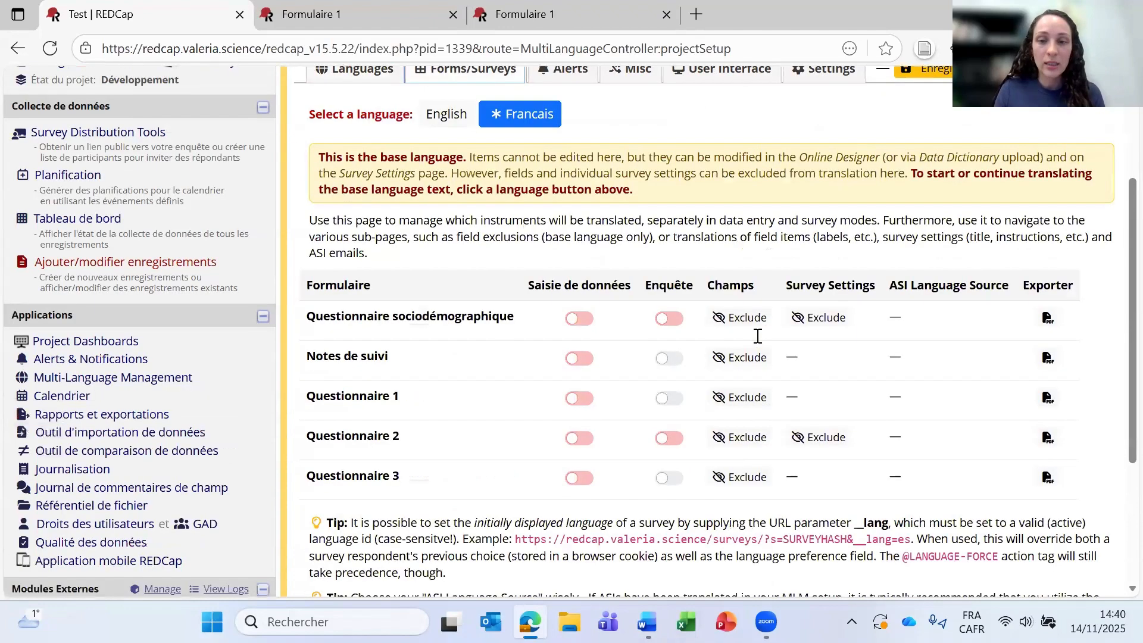
scroll(756, 335, up, 2)
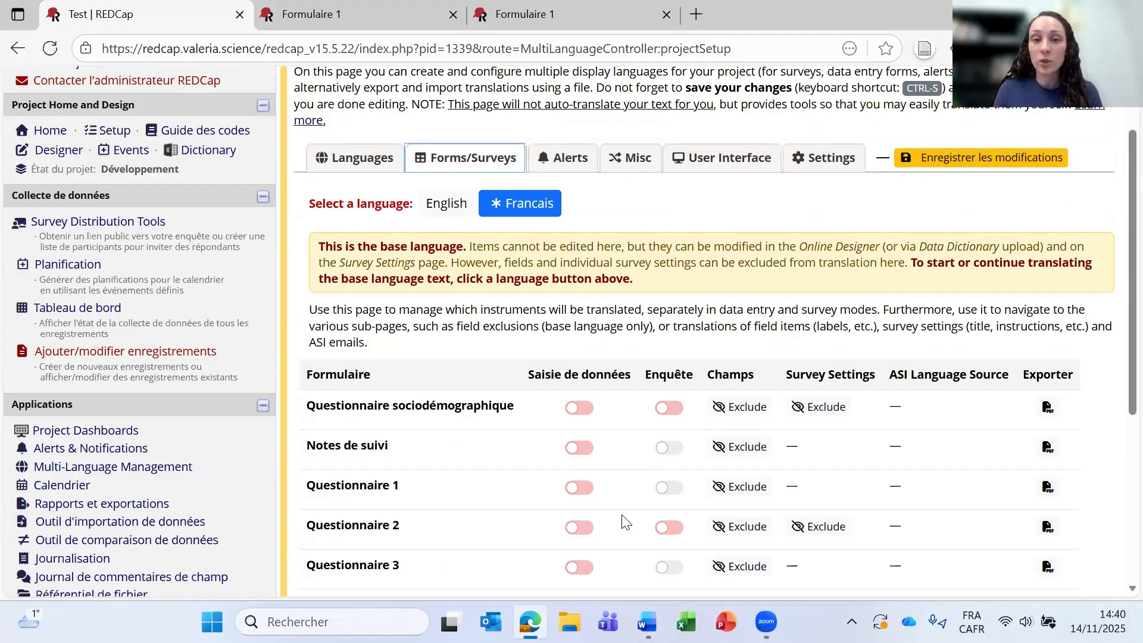
click(581, 409)
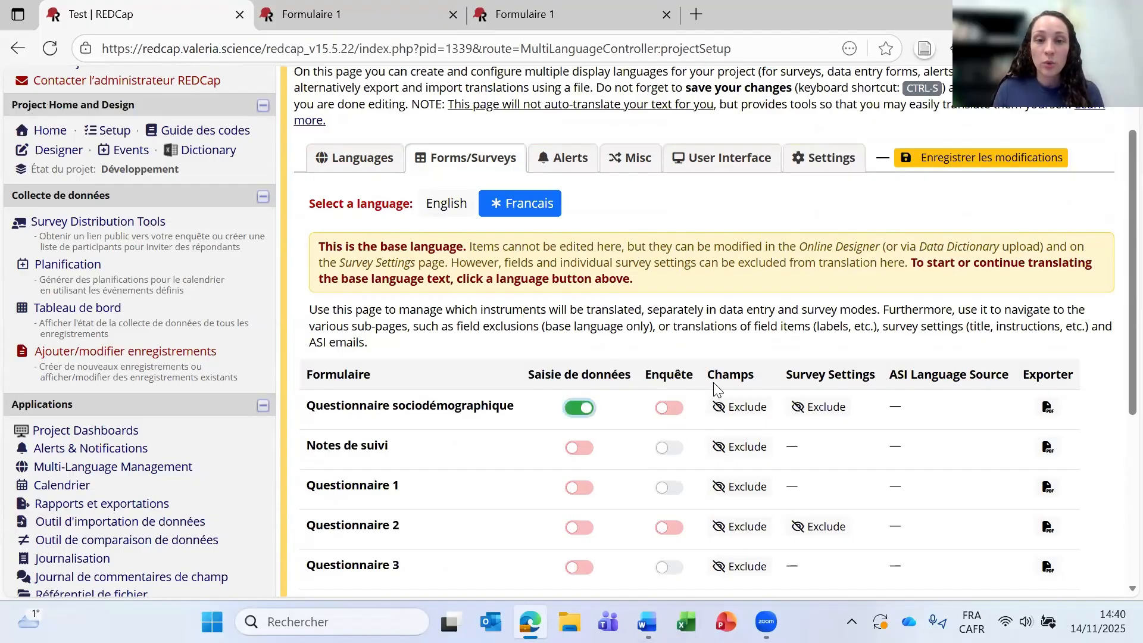
scroll(737, 342, down, 2)
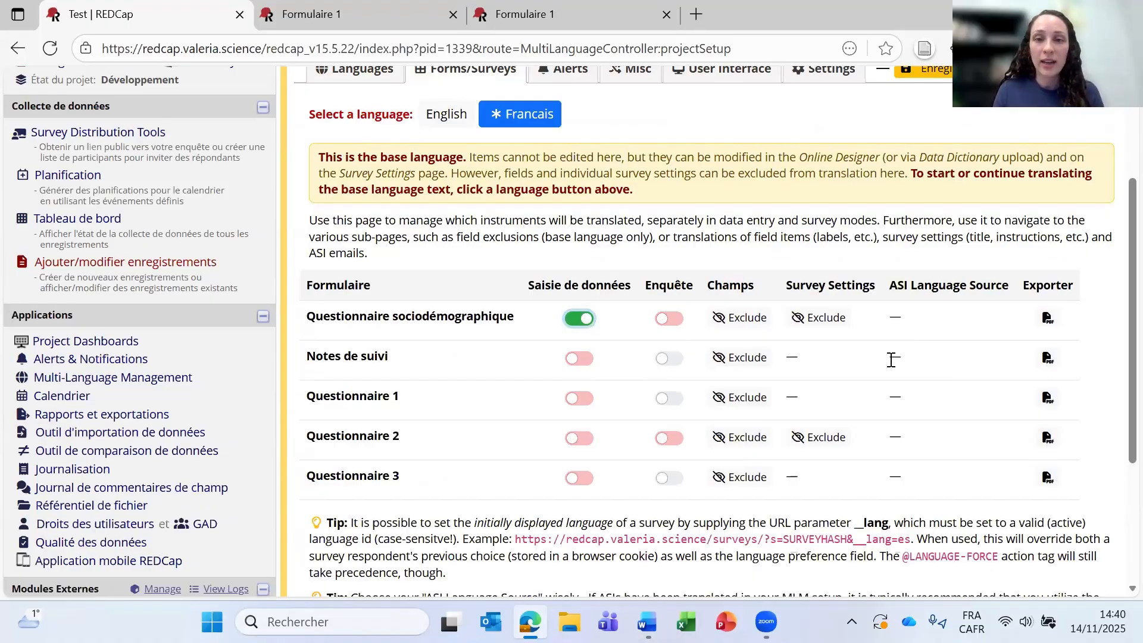
Step: Leave Multi-Language Management without saving the modifications and go to the project setup page
scroll(890, 357, up, 2)
scroll(832, 394, up, 1)
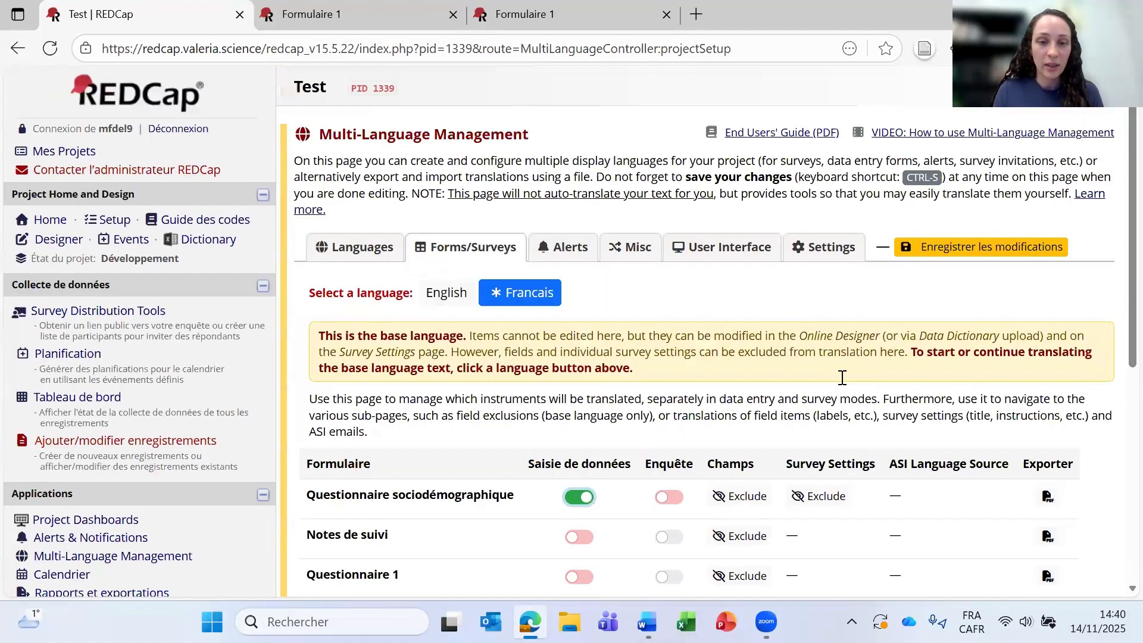
scroll(842, 383, down, 2)
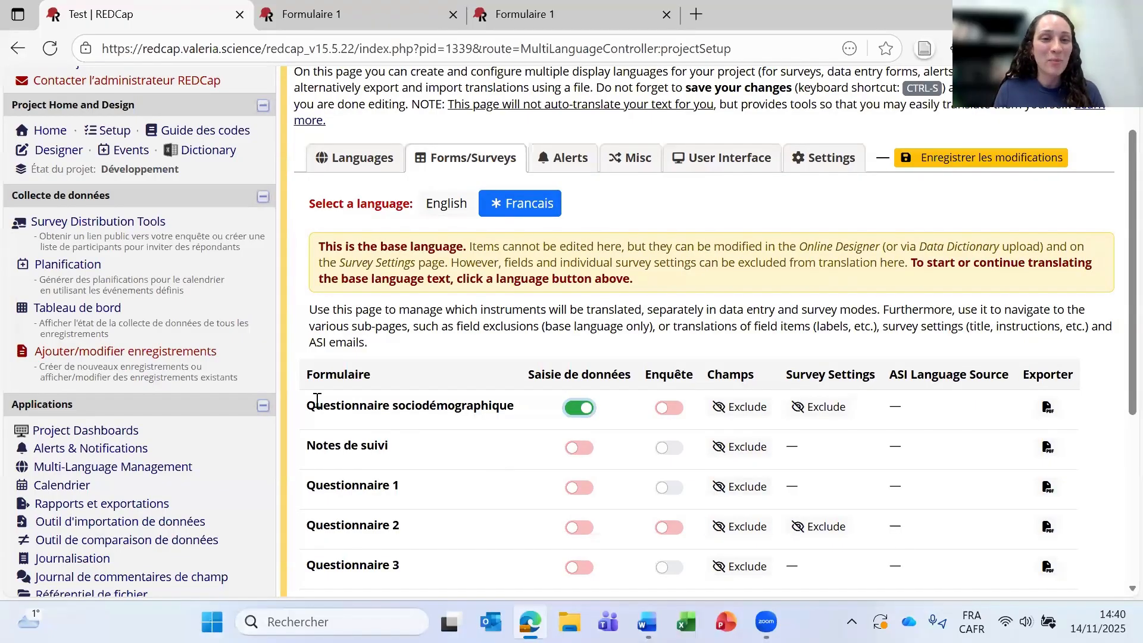
scroll(213, 396, up, 2)
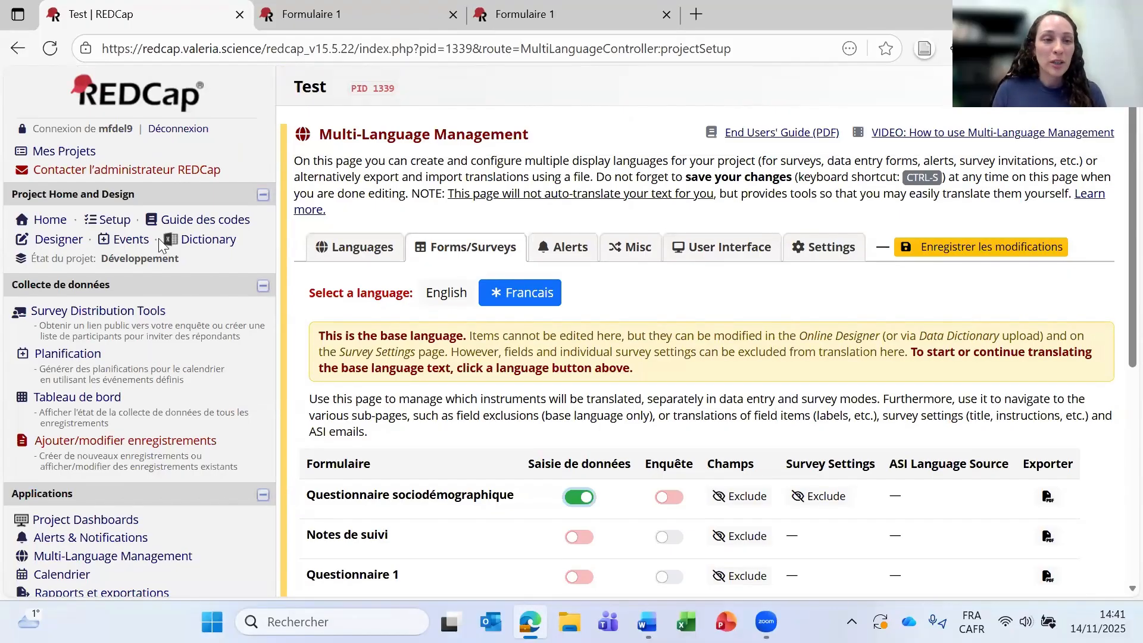
click(51, 242)
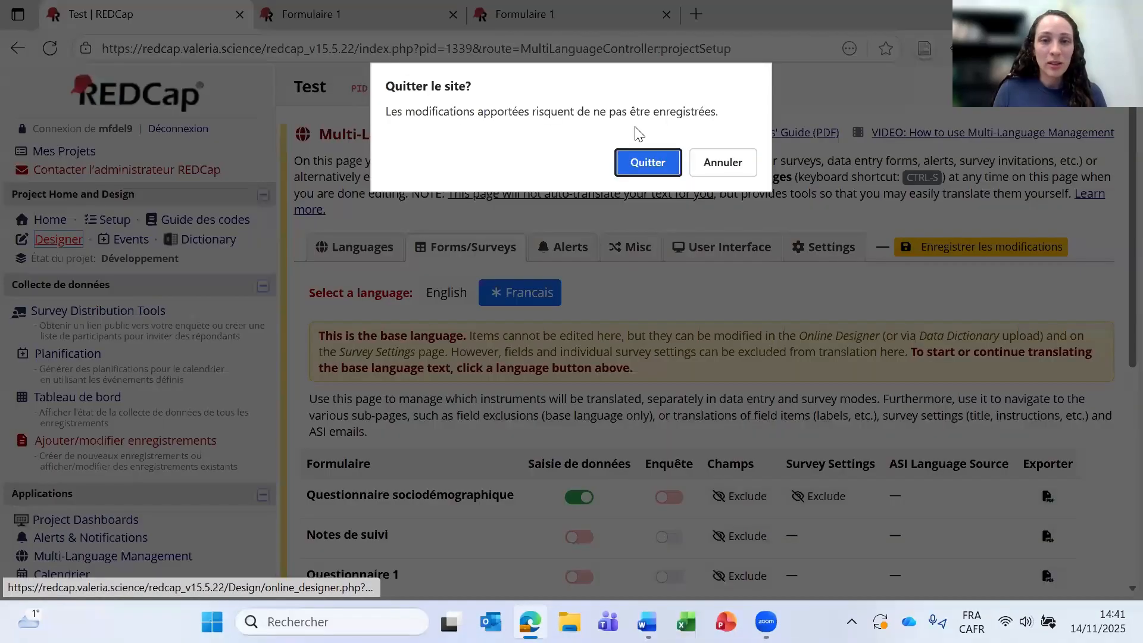
click(642, 166)
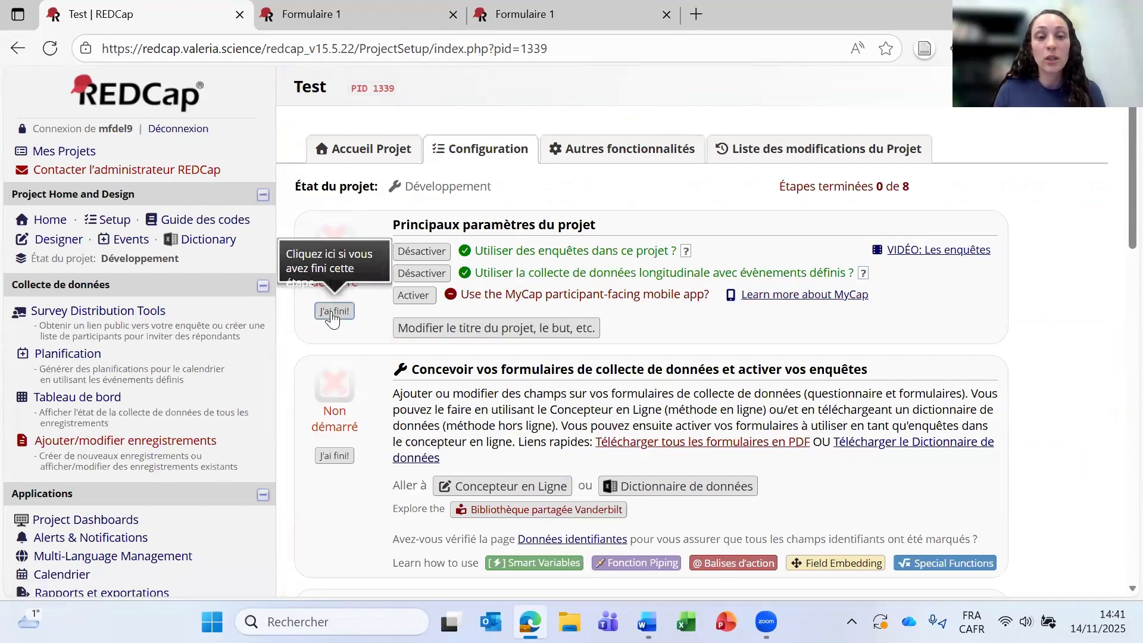
Step: Review the project setup checklist through to the sections on testing the project and moving it to production
scroll(377, 423, down, 1)
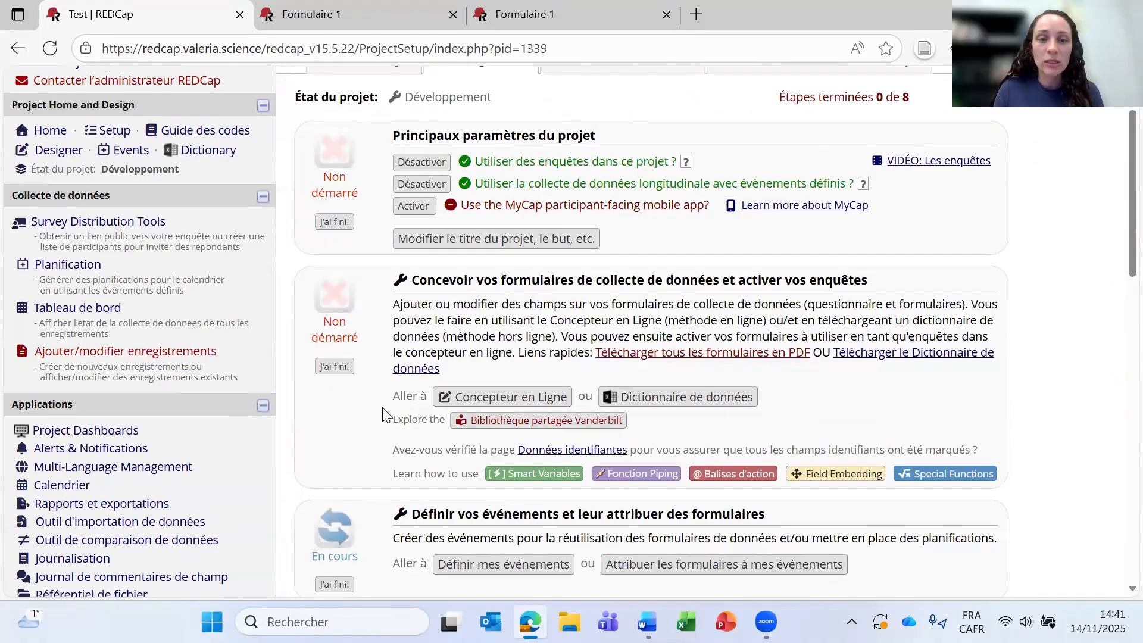
scroll(393, 381, down, 6)
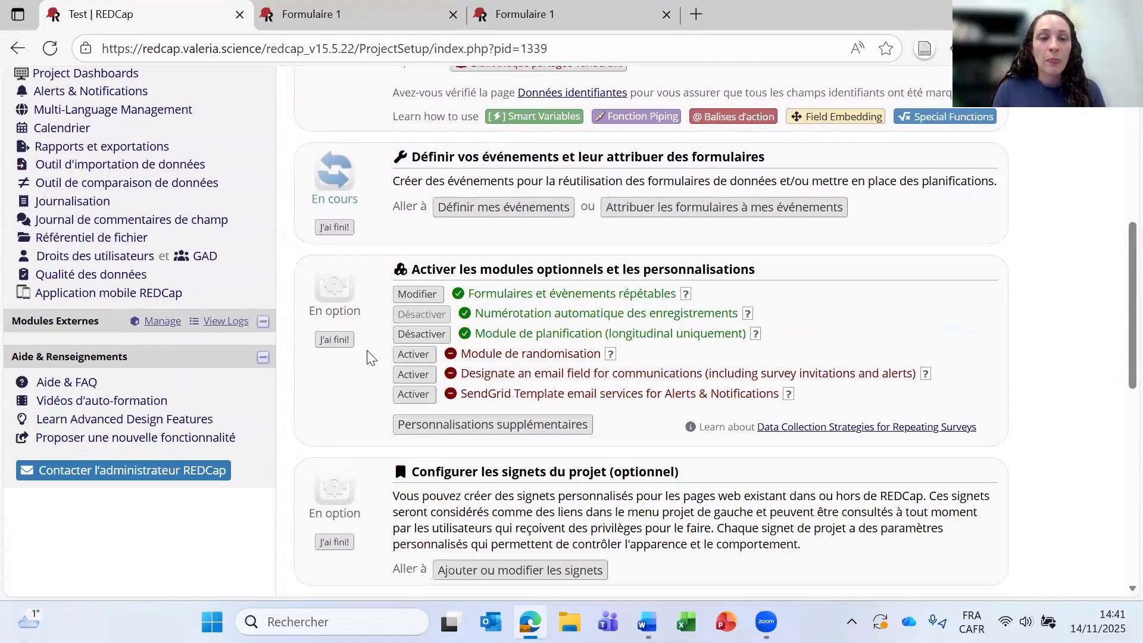
scroll(368, 341, down, 4)
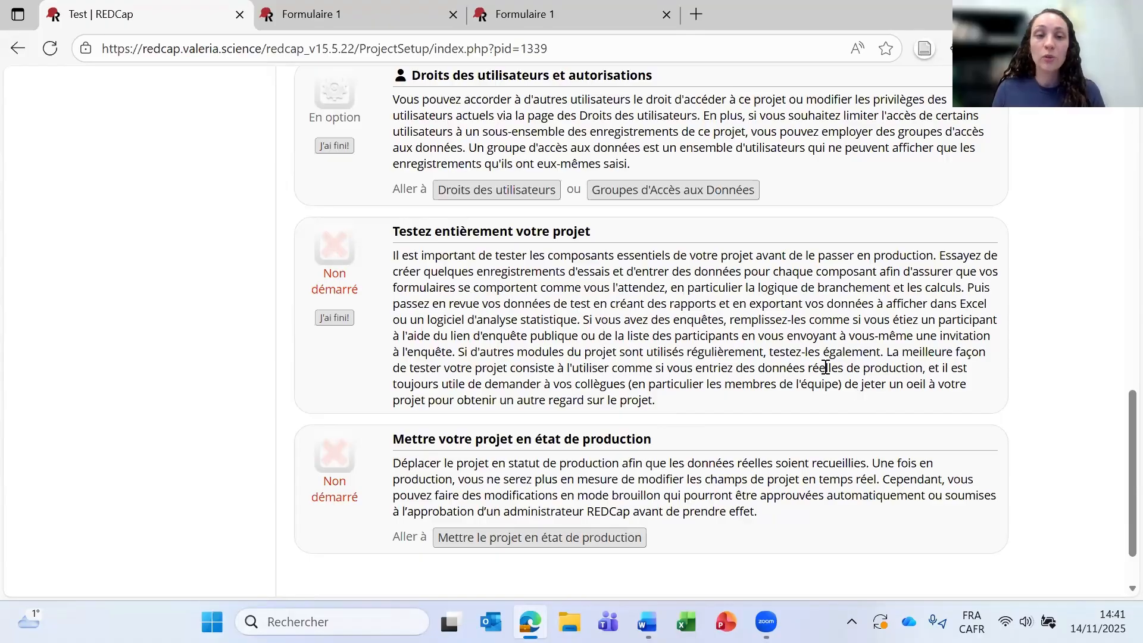
scroll(334, 367, down, 2)
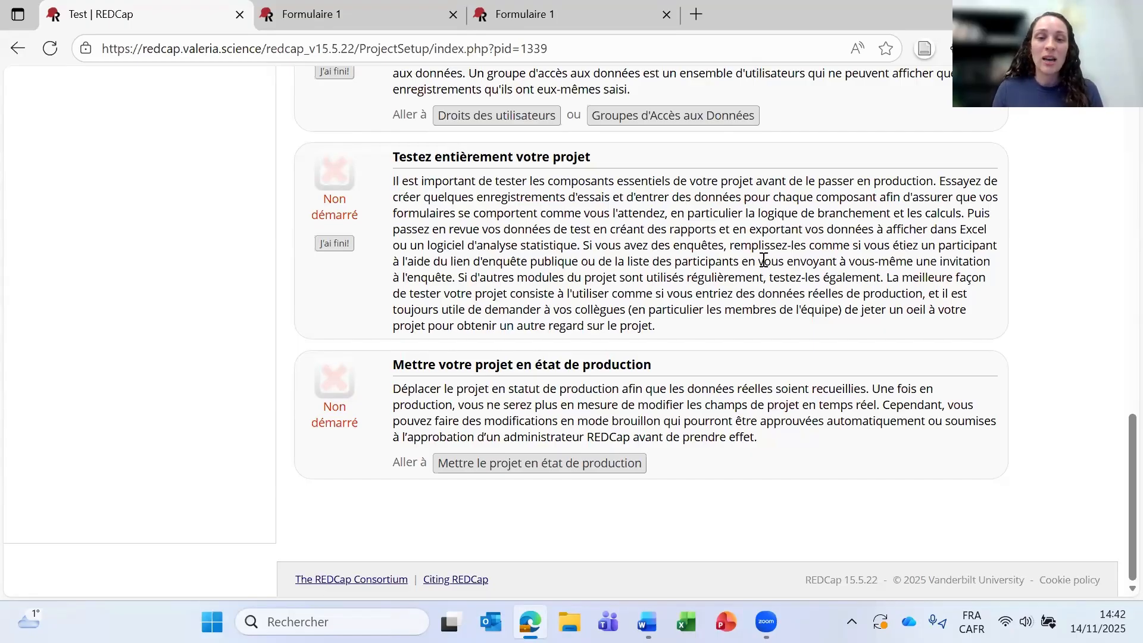
click(579, 471)
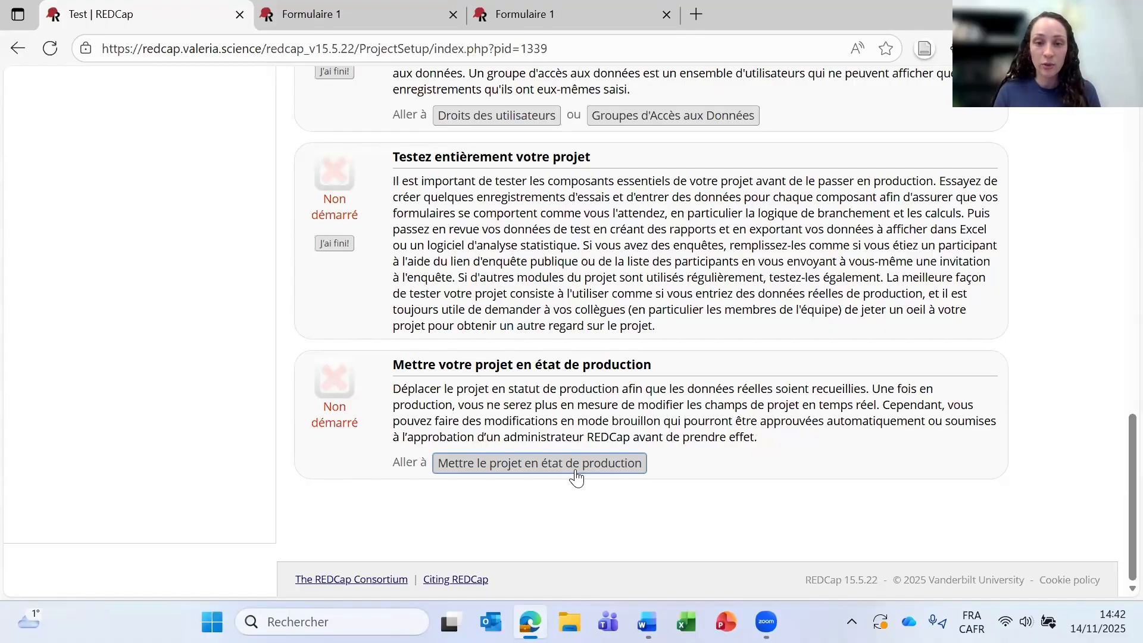
drag(638, 365, 659, 366)
click(667, 374)
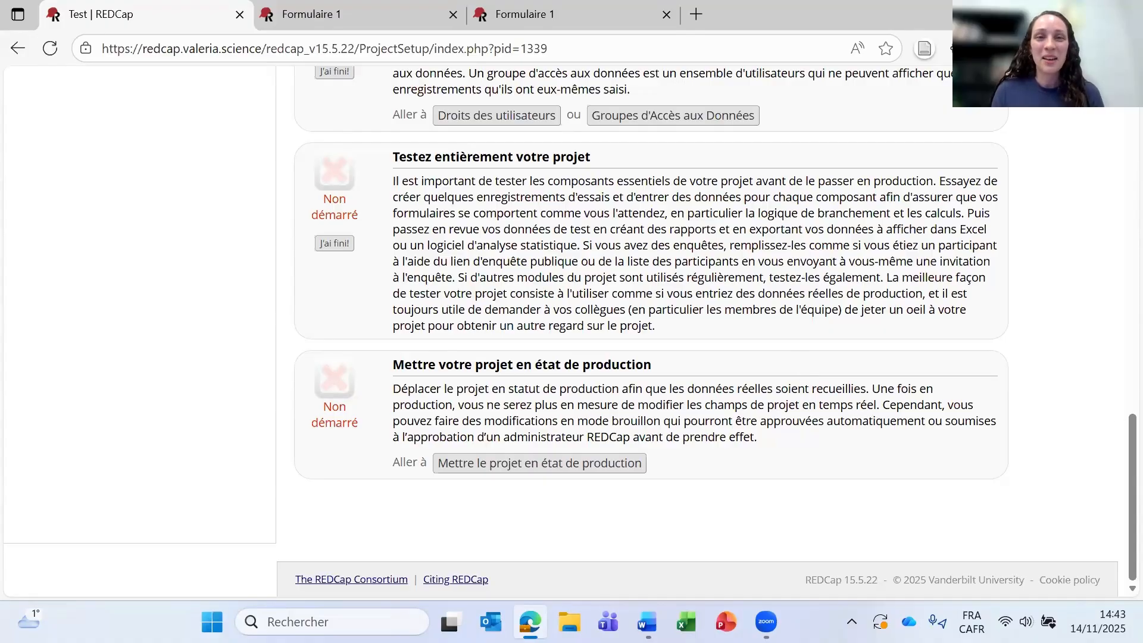
Step: In Survey Distribution Tools, switch the public survey link to "Formulaire 1" - Initial (Arm 2: Groupe 2)
scroll(482, 363, up, 15)
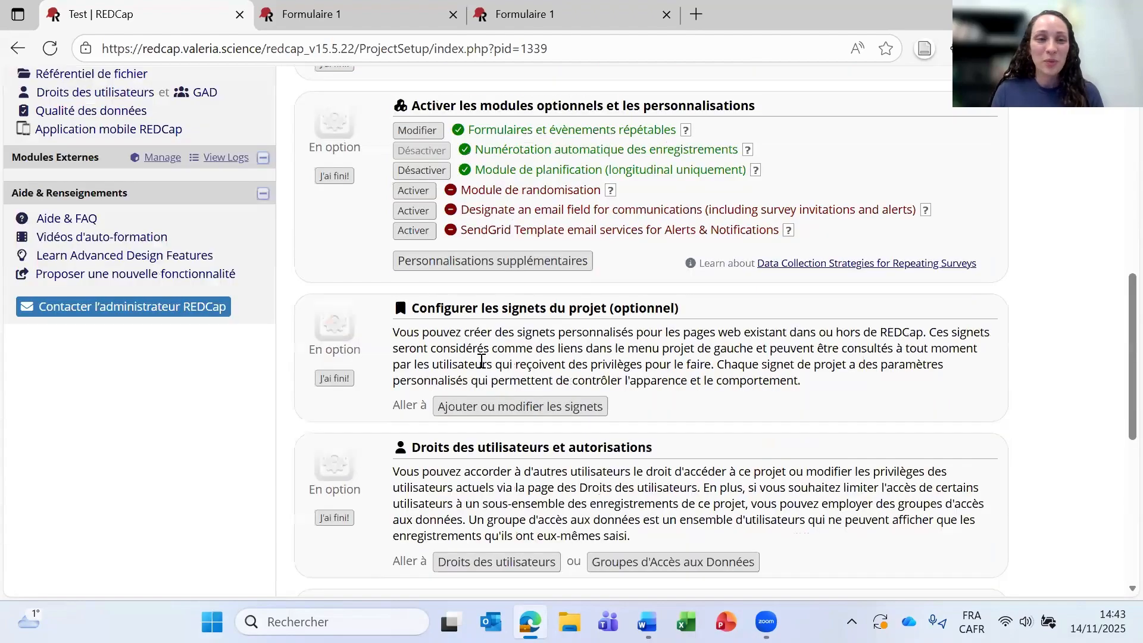
scroll(173, 319, up, 2)
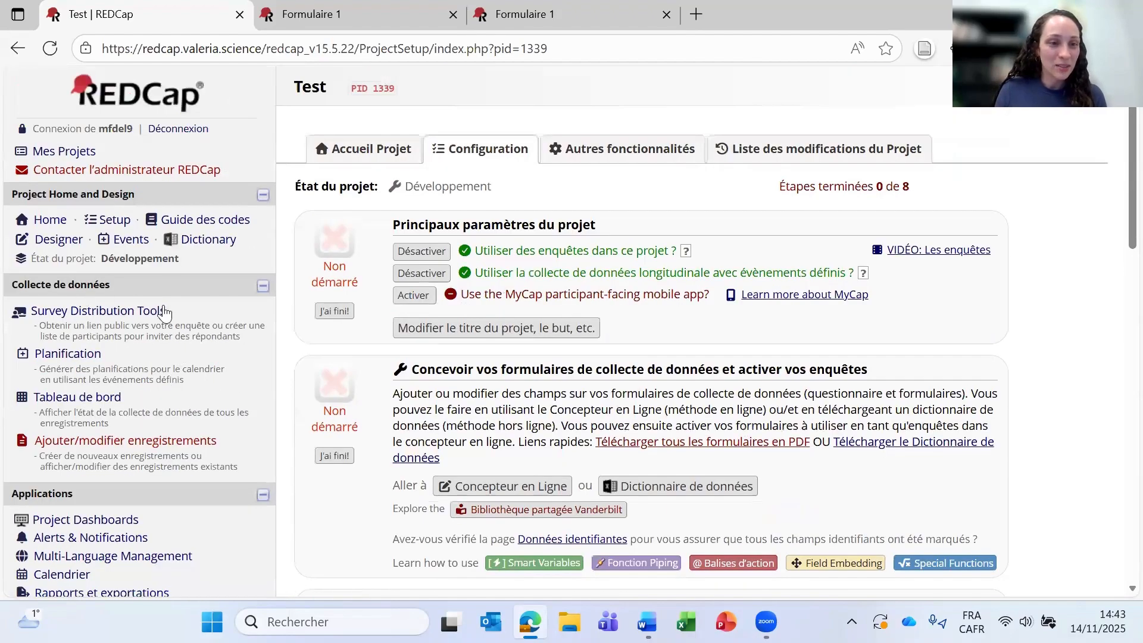
click(93, 316)
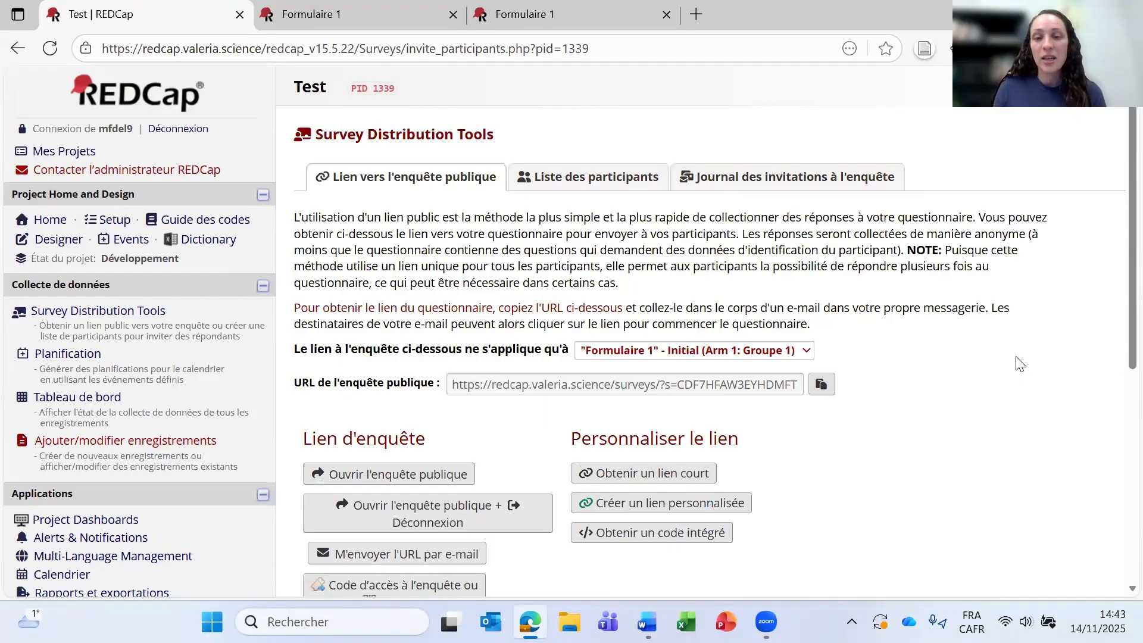
scroll(953, 292, down, 1)
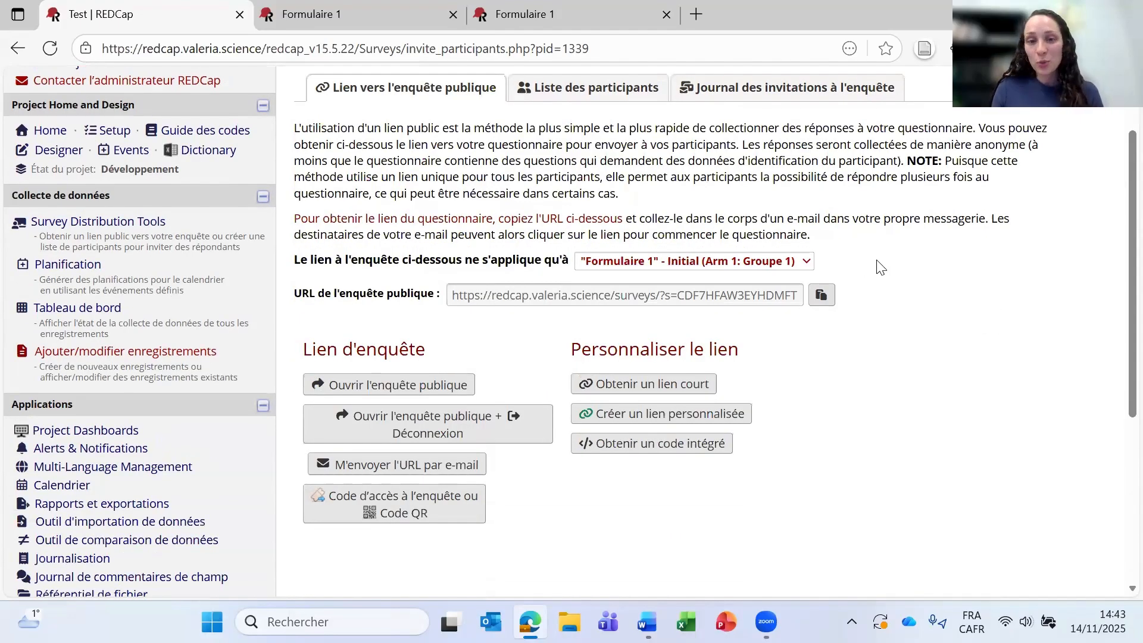
click(807, 263)
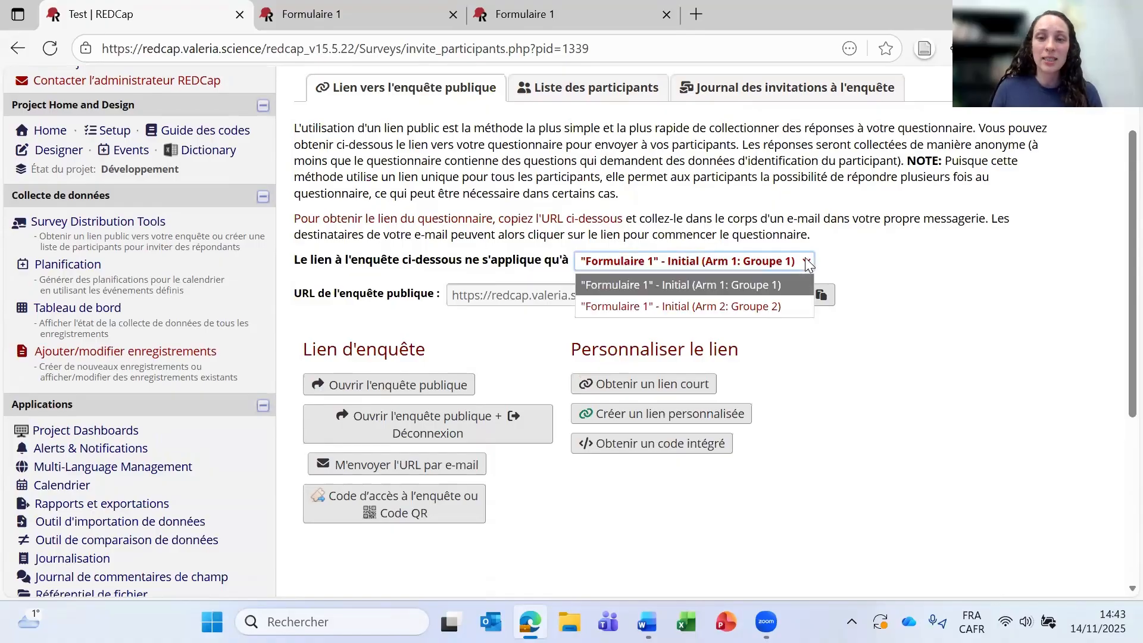
click(806, 260)
click(805, 260)
click(748, 307)
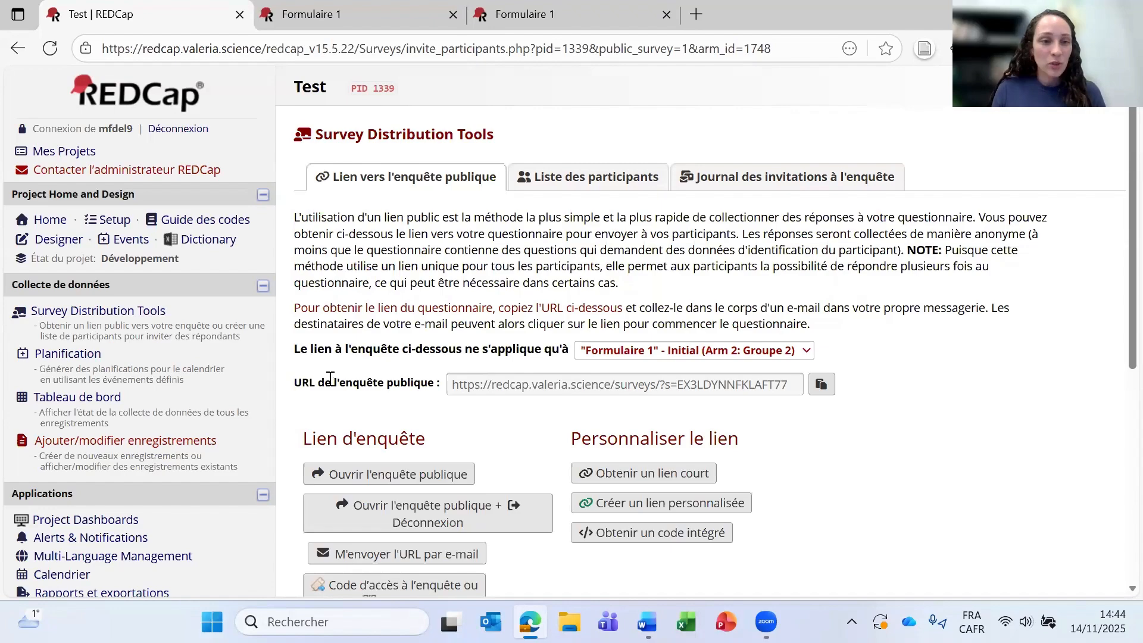
Step: Open the project's reports and exports page to reach the list of available reports
scroll(331, 344, down, 1)
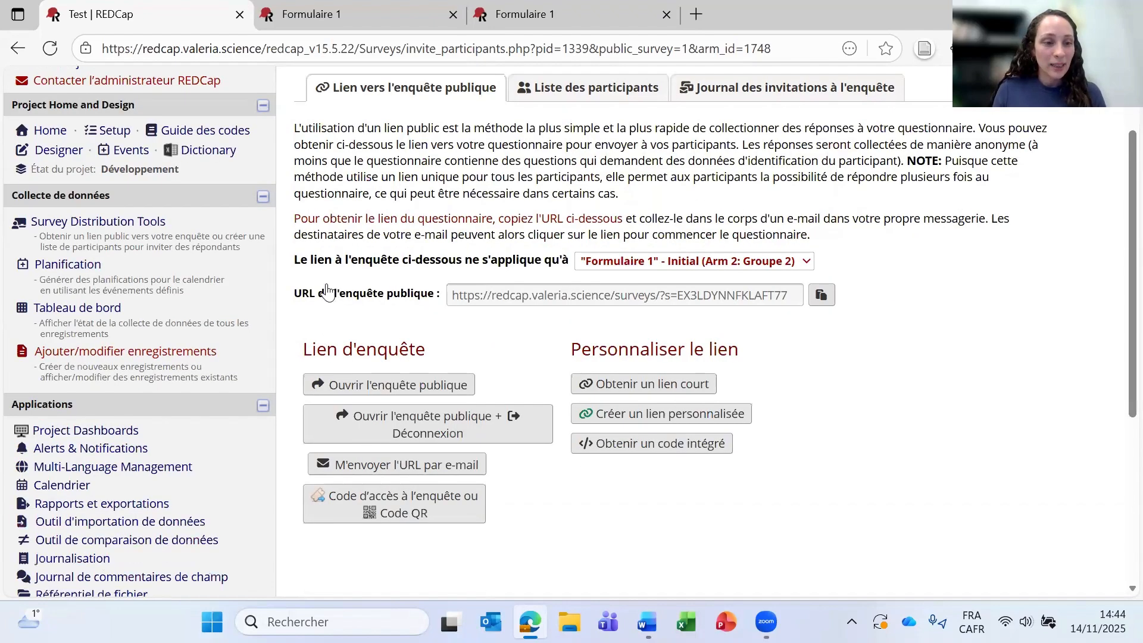
scroll(334, 291, down, 1)
scroll(208, 325, down, 1)
click(123, 326)
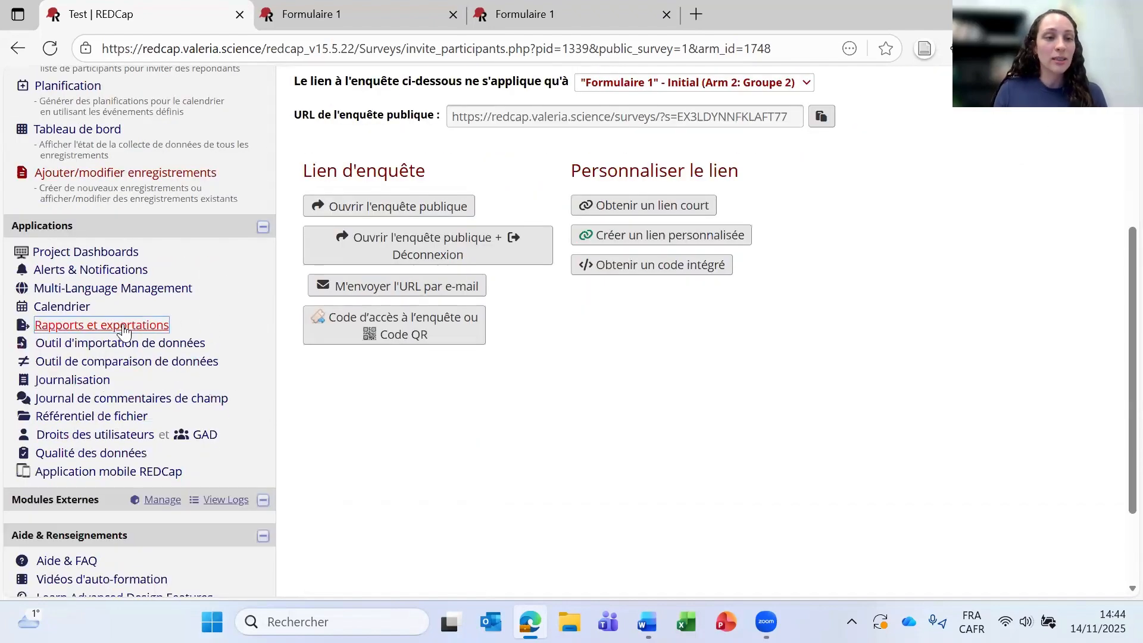
key(Tab)
click(113, 326)
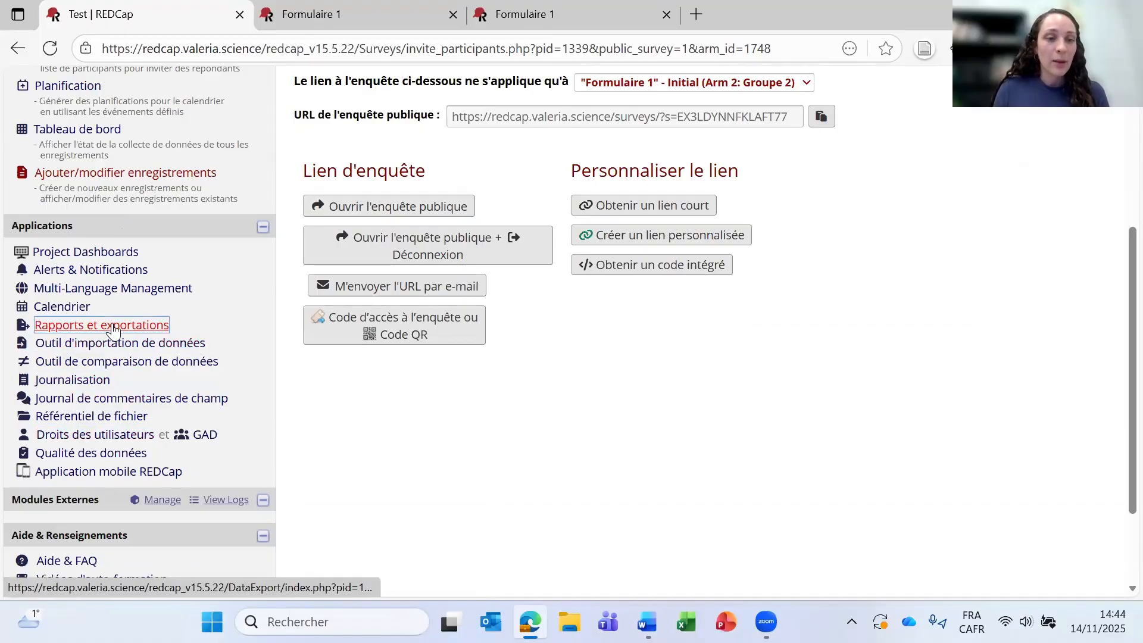
scroll(779, 244, down, 3)
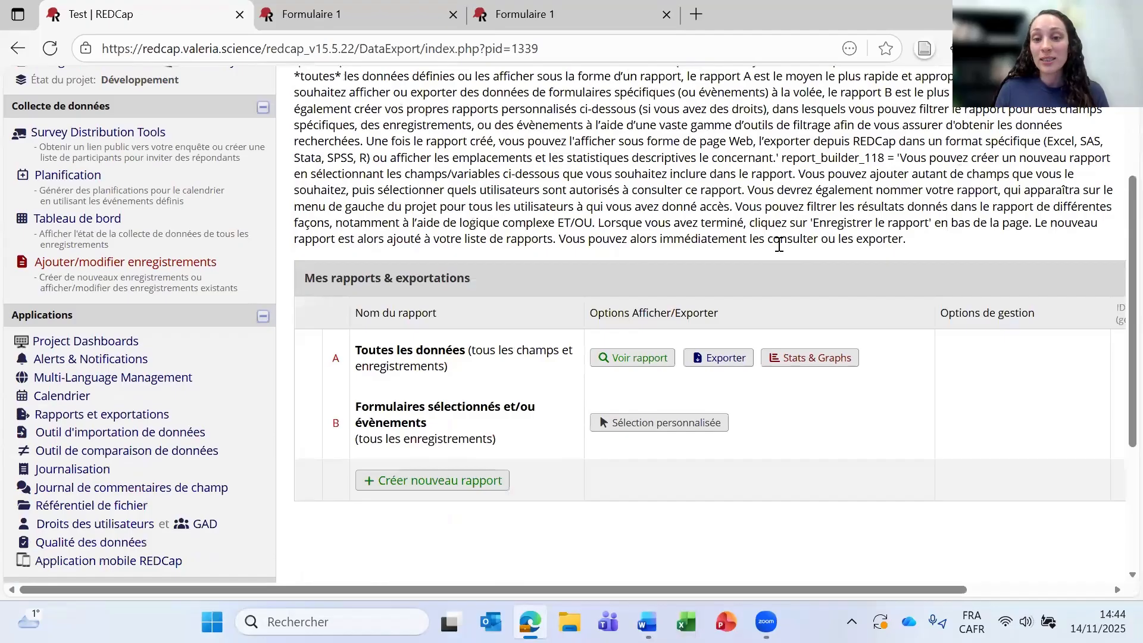
Step: Set up an SPSS export of Toutes les données with all identifier fields removed, and cancel the export
click(727, 360)
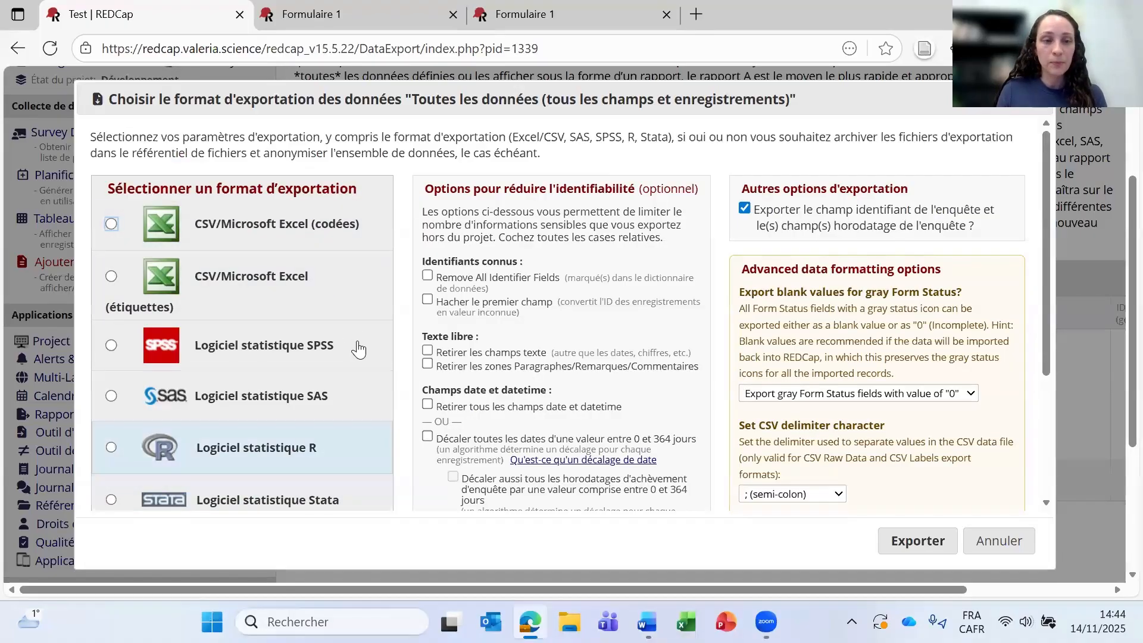
click(111, 346)
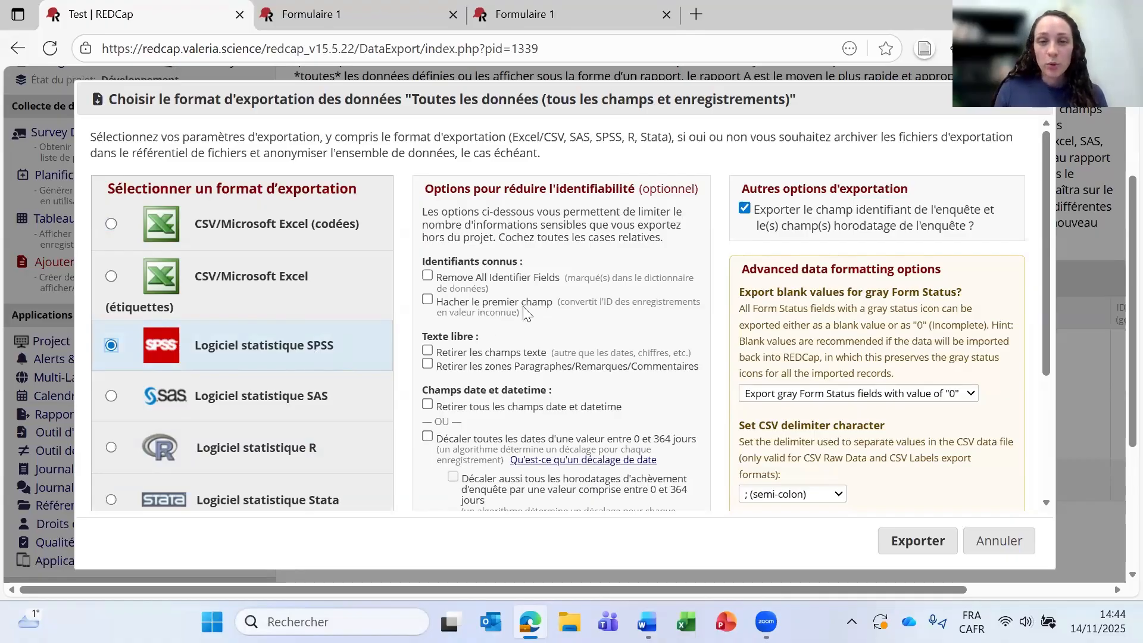
click(427, 276)
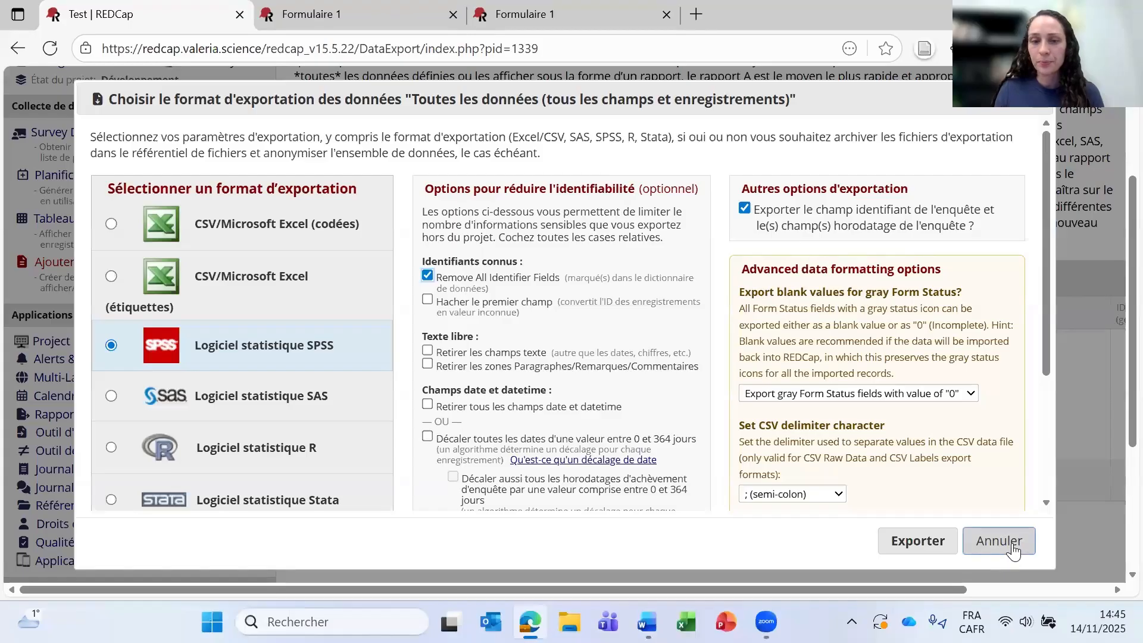
key(Escape)
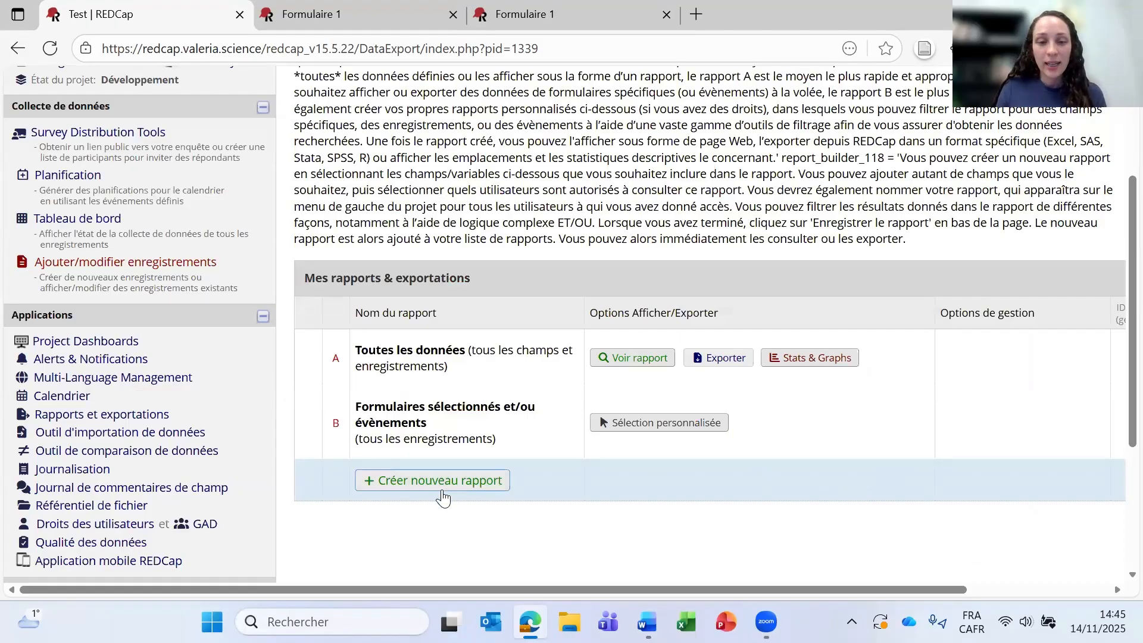
Step: Create a new report named Rapport 1
click(461, 487)
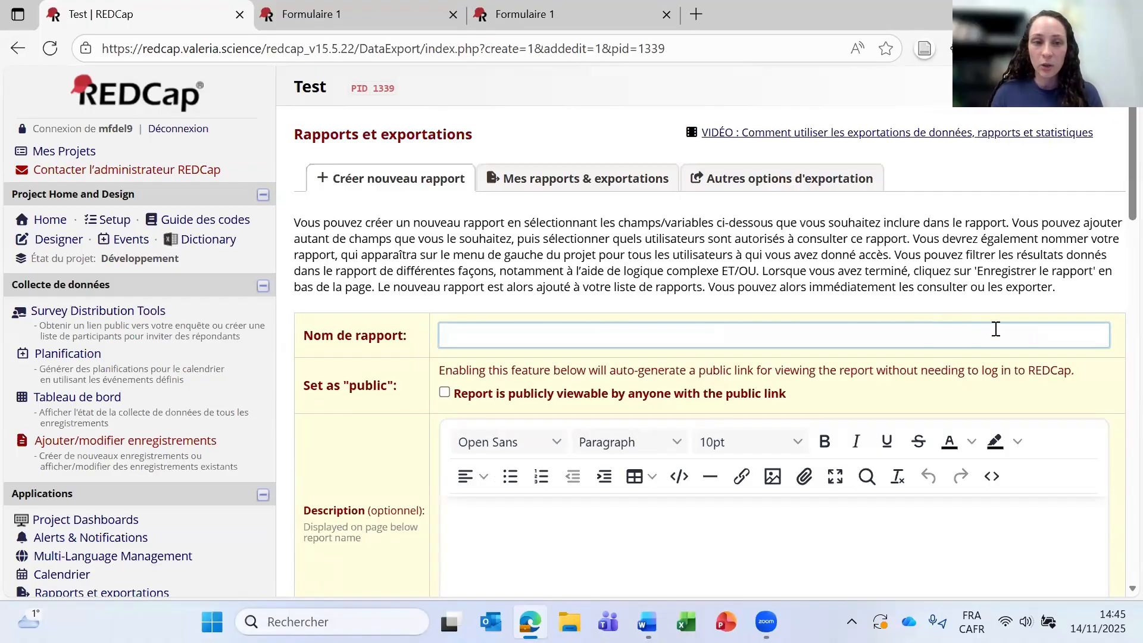
scroll(991, 329, down, 3)
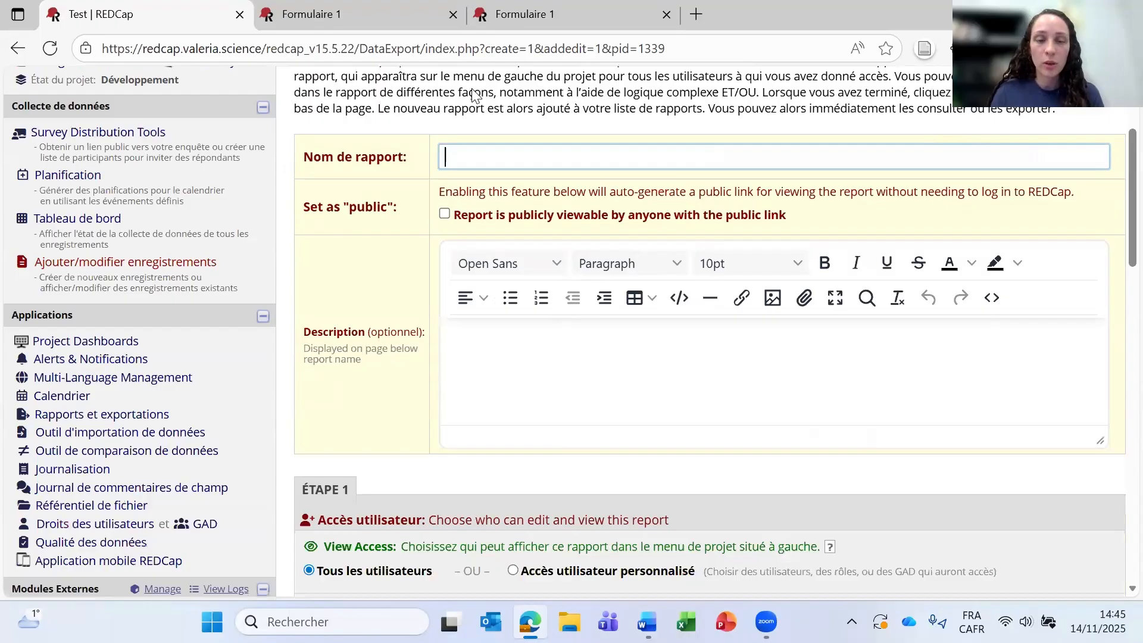
text(Rapport 1)
scroll(797, 414, down, 2)
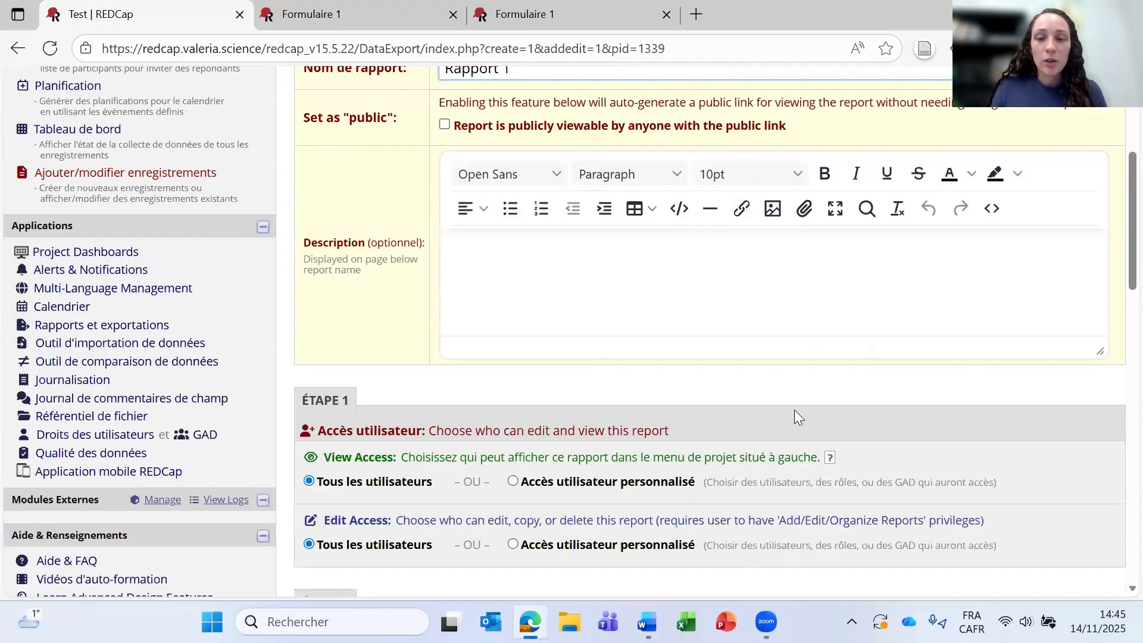
Step: Add all fields of the Questionnaire sociodémographique form to the report's included fields
scroll(844, 391, down, 3)
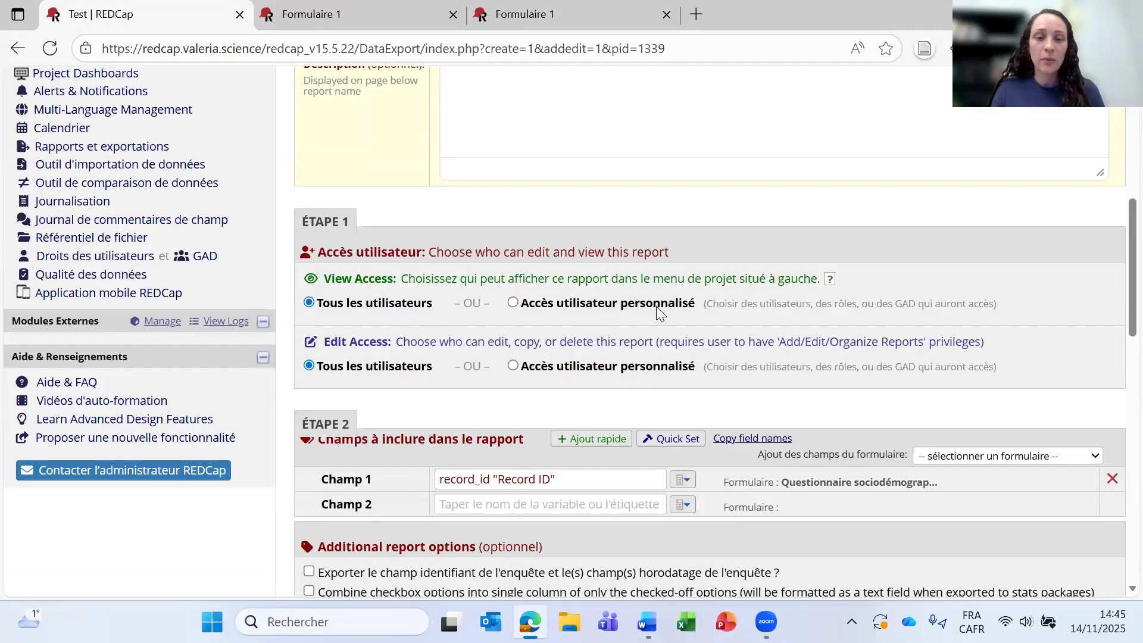
scroll(712, 290, down, 3)
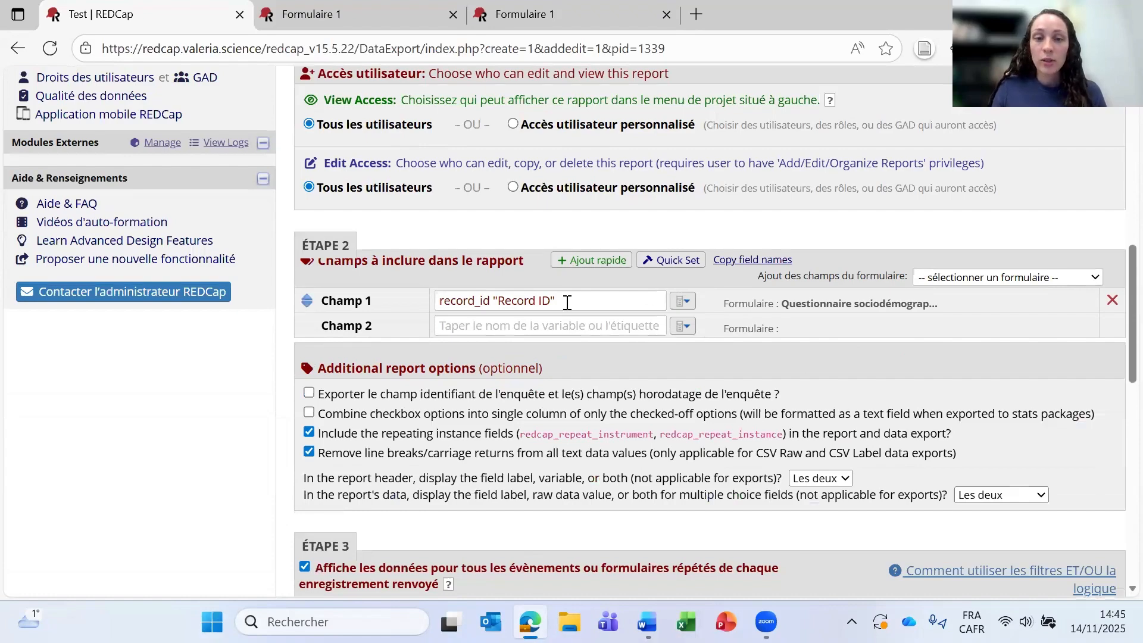
click(1027, 280)
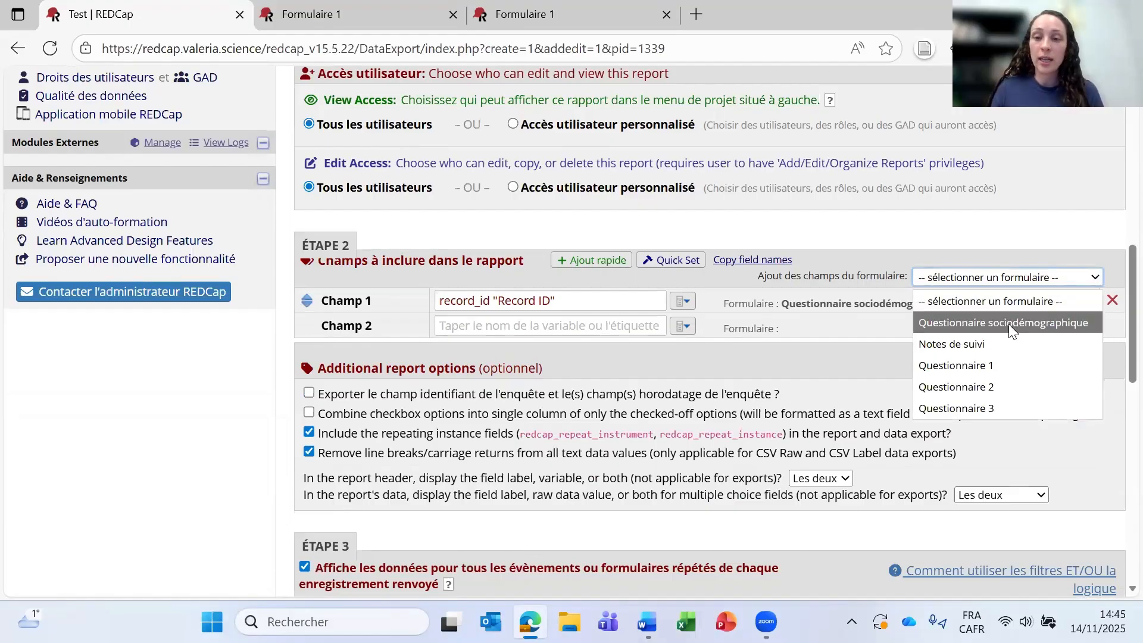
click(1011, 324)
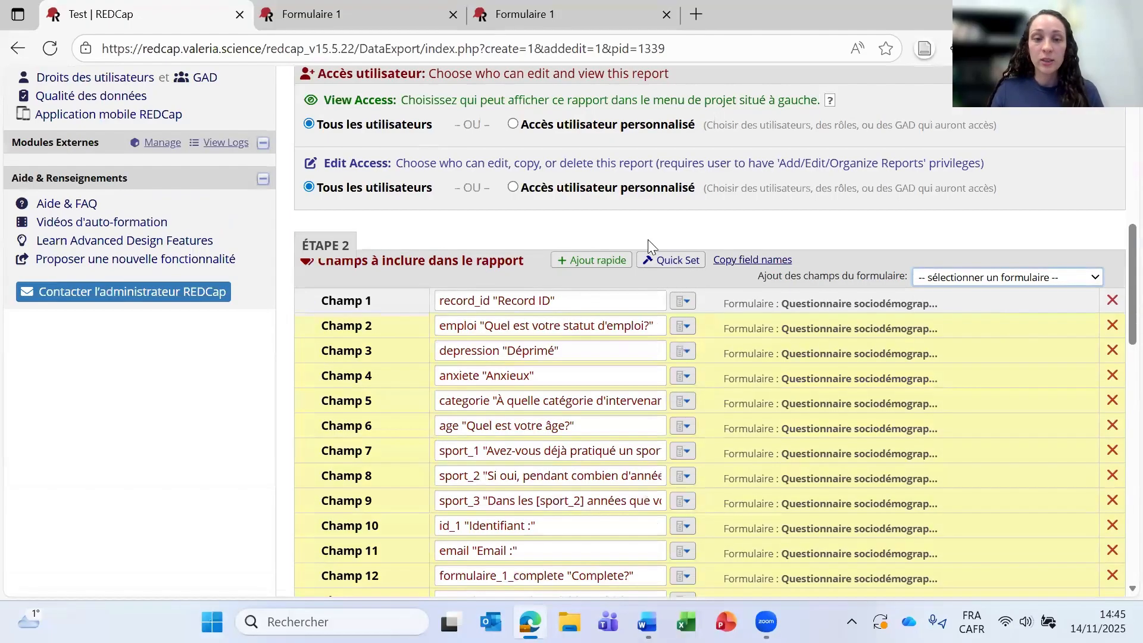
Step: Set the event of the report's first filter to Initial (Arm 1: Groupe 1)
scroll(827, 492, down, 3)
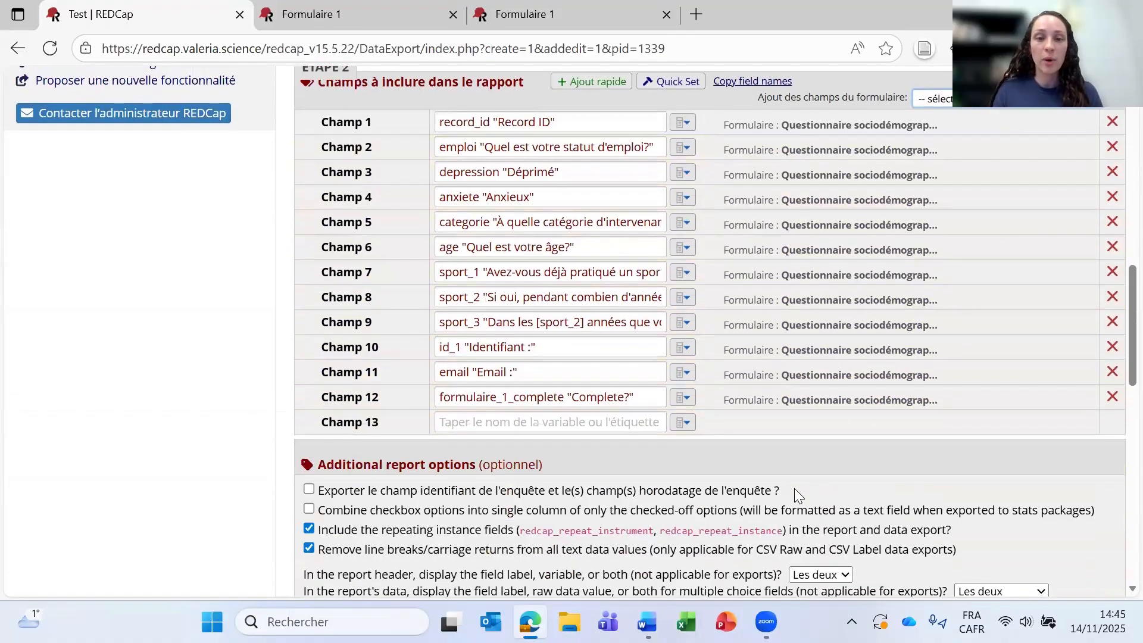
scroll(816, 476, down, 6)
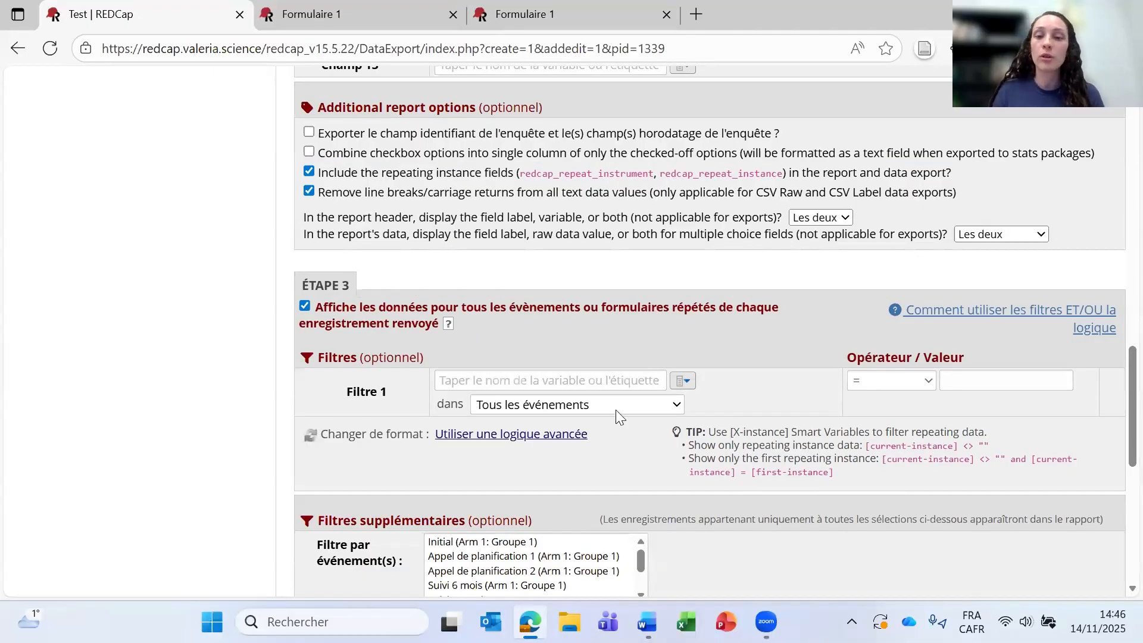
click(658, 405)
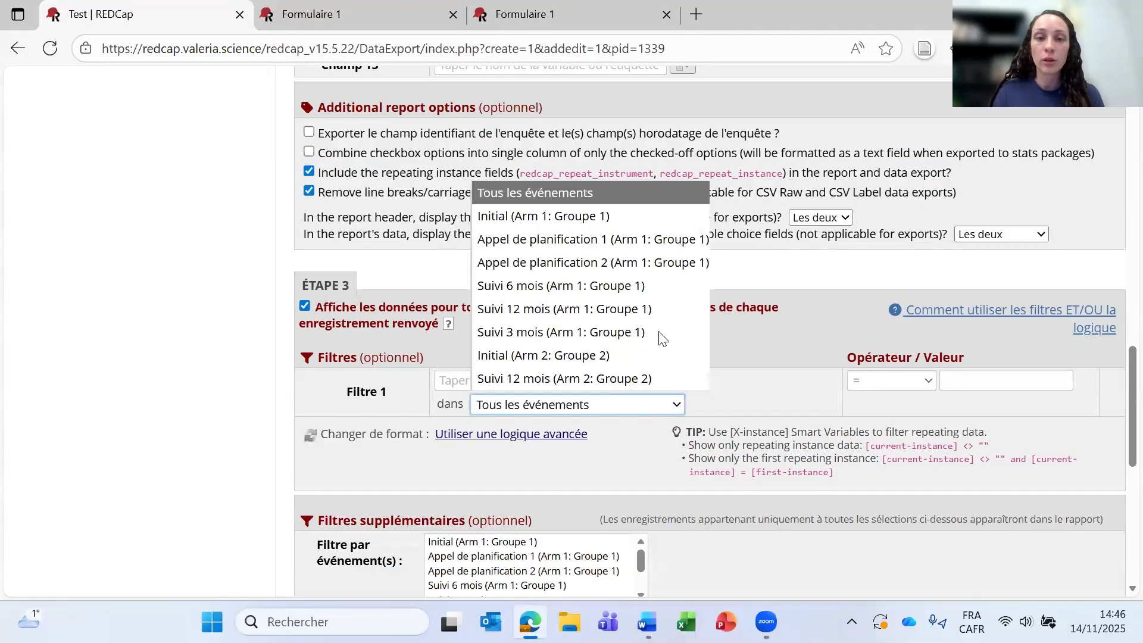
click(634, 221)
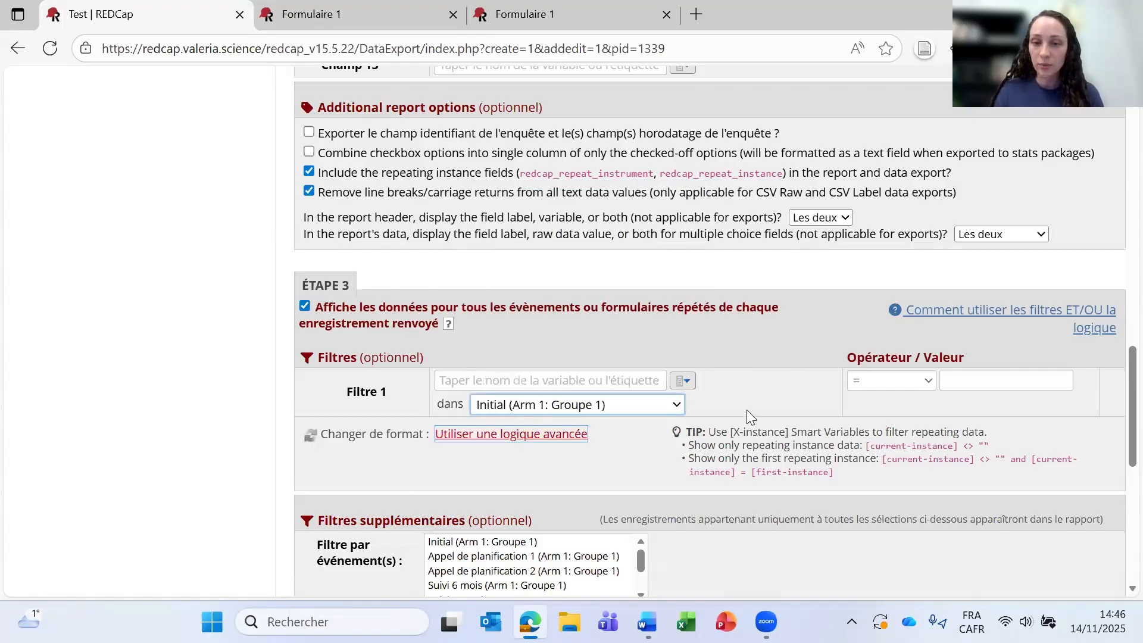
Step: Review the report's additional filters and the fields available for the first dynamic filter, without choosing one
scroll(761, 417, down, 5)
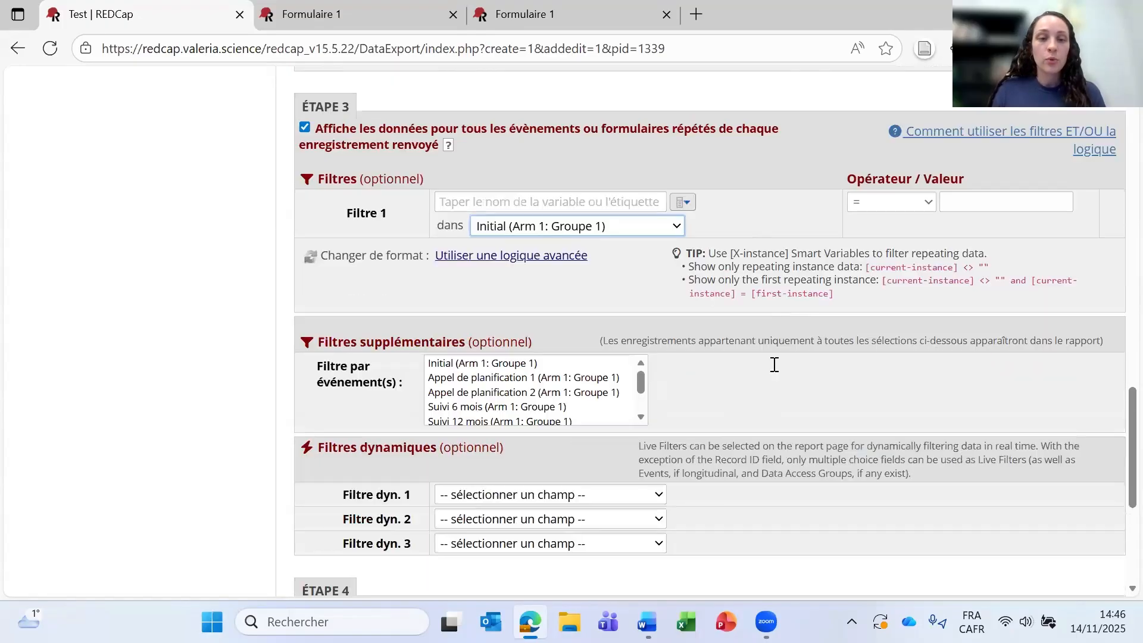
scroll(747, 357, up, 2)
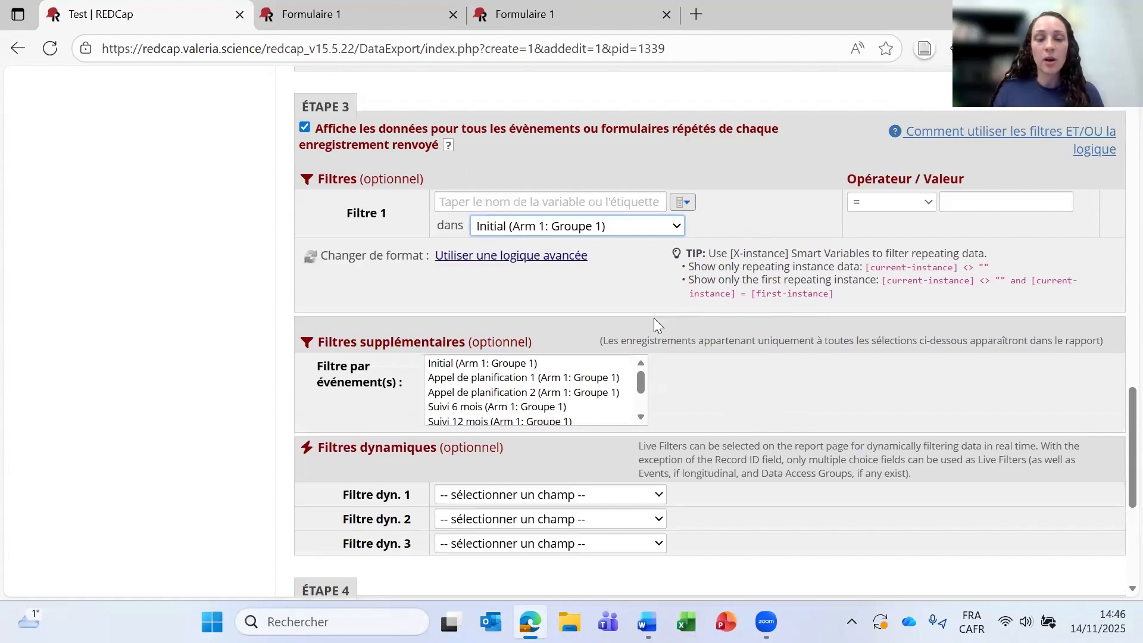
scroll(774, 420, down, 2)
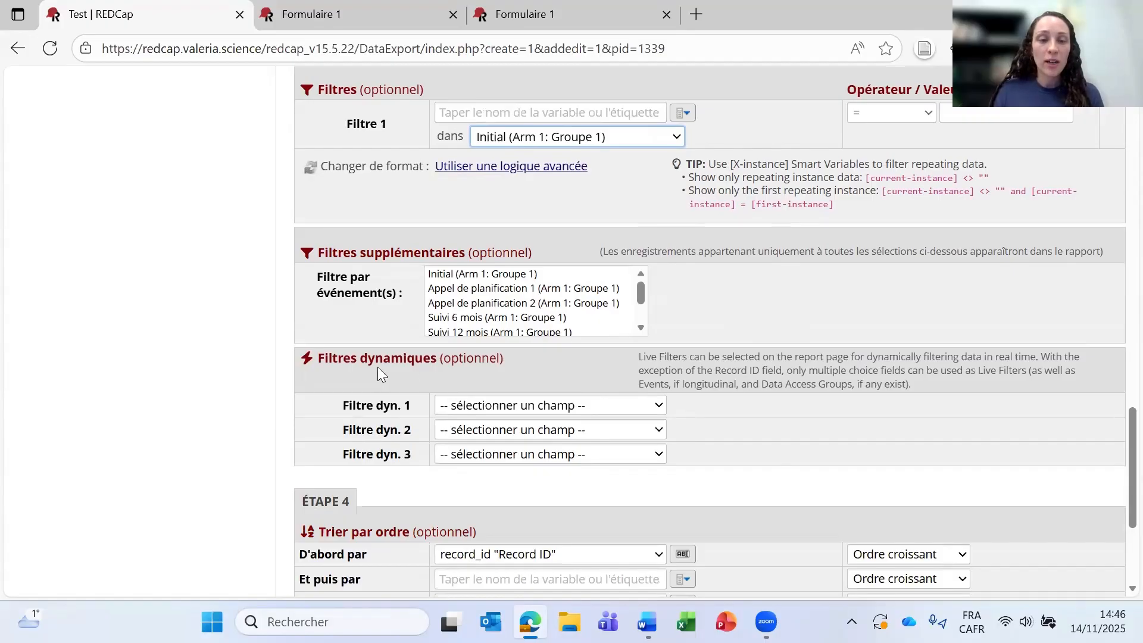
click(659, 406)
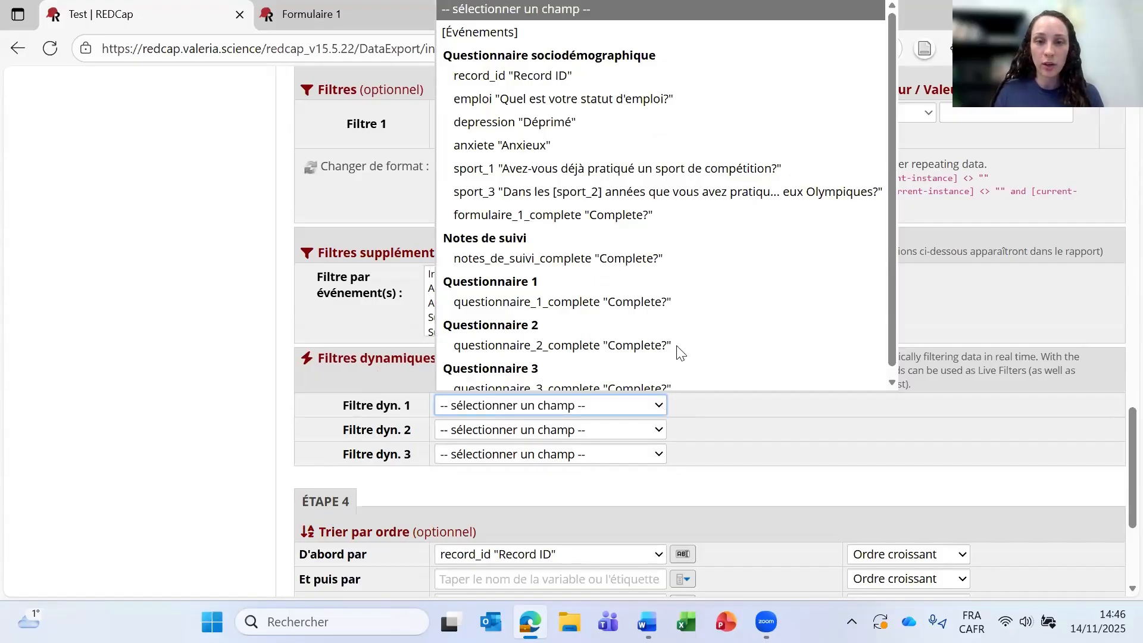
scroll(750, 307, down, 1)
click(874, 462)
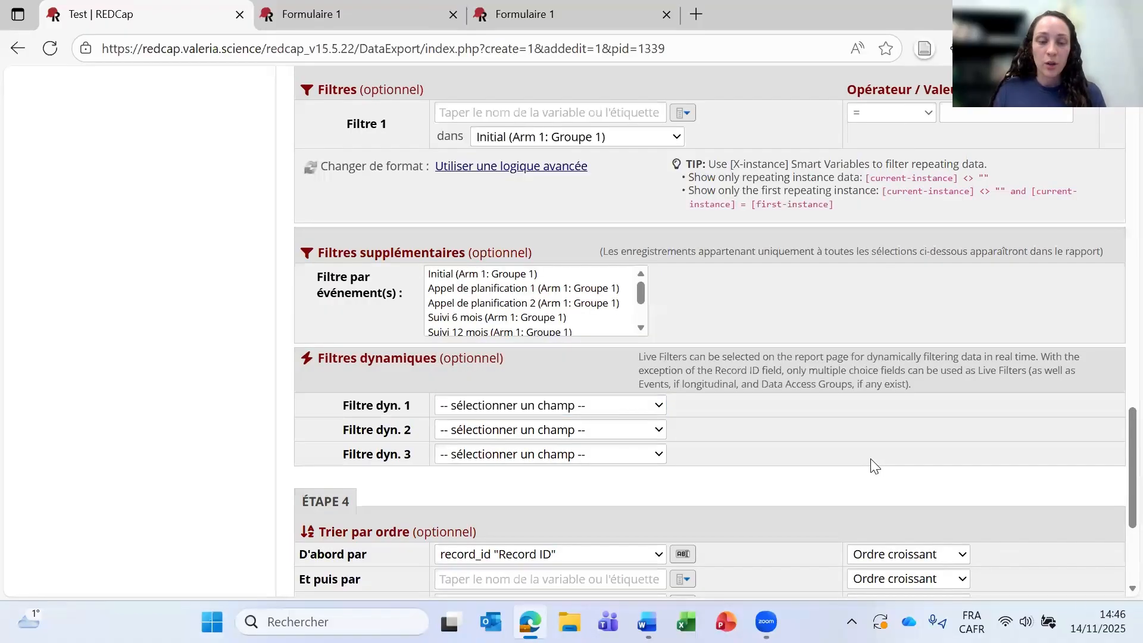
Step: Review the report's remaining settings through the sort order, and cancel the new report without saving it
scroll(928, 454, up, 5)
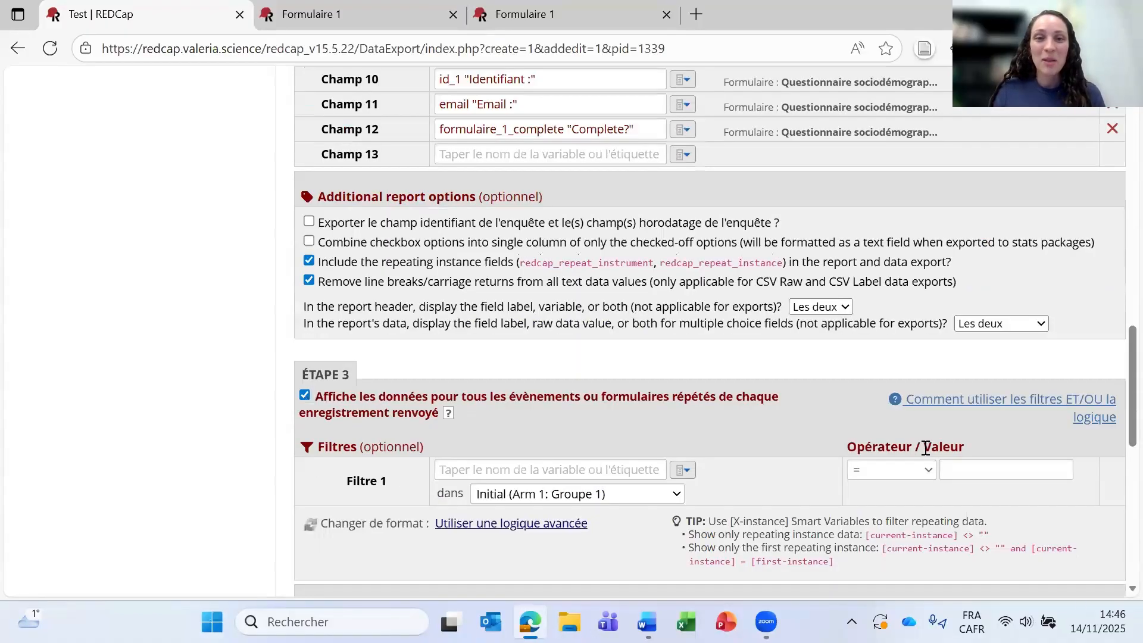
scroll(918, 445, down, 5)
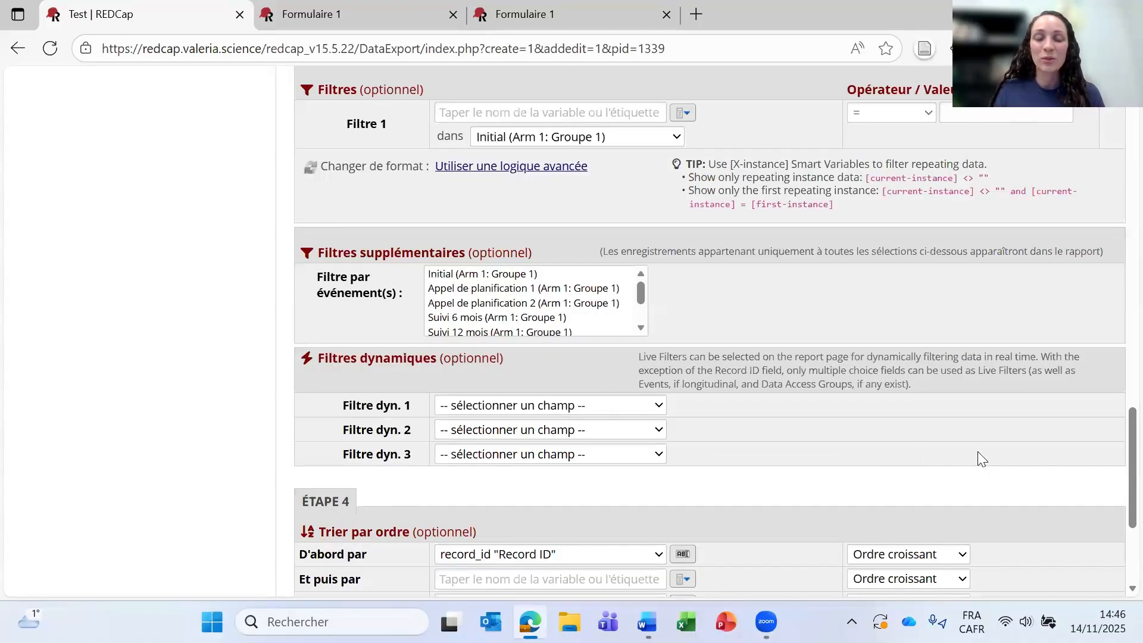
scroll(973, 434, down, 3)
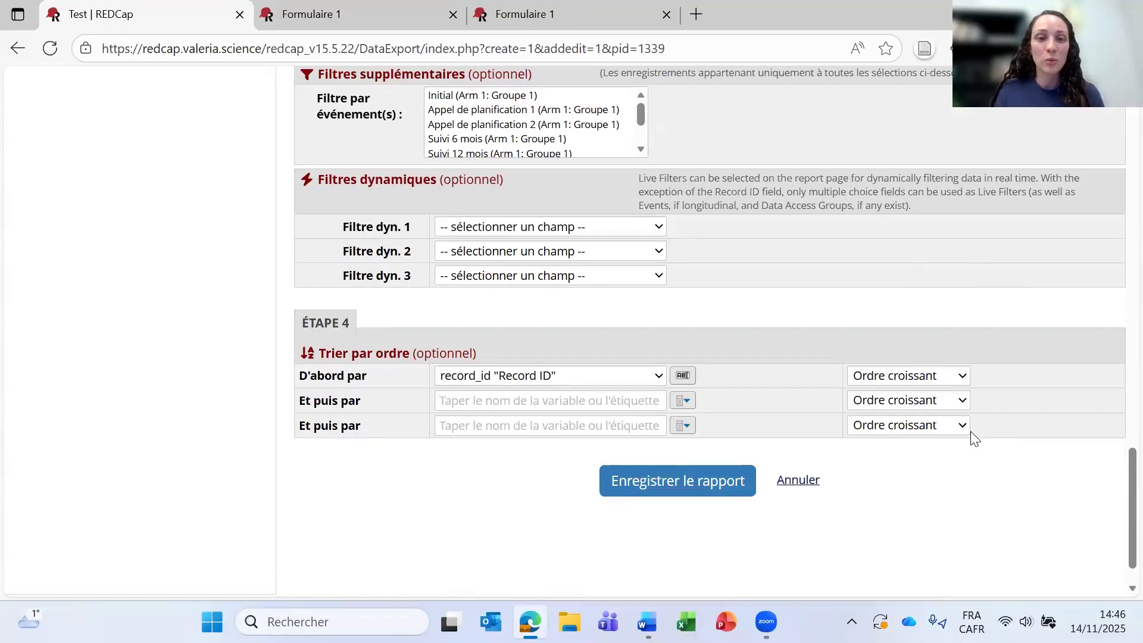
click(798, 481)
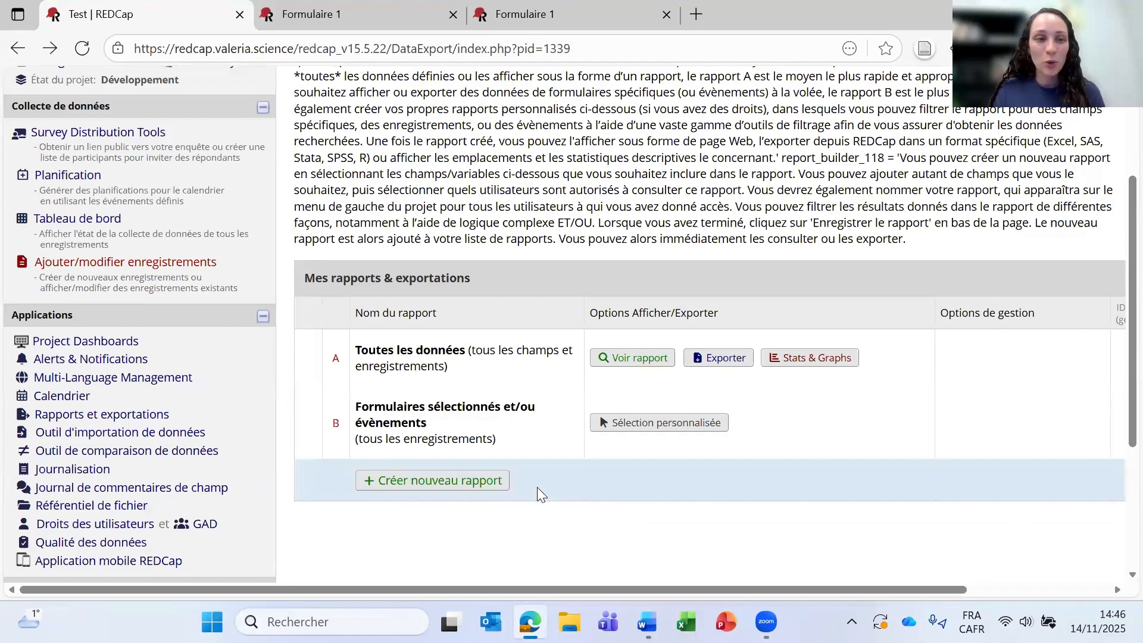
scroll(193, 351, up, 3)
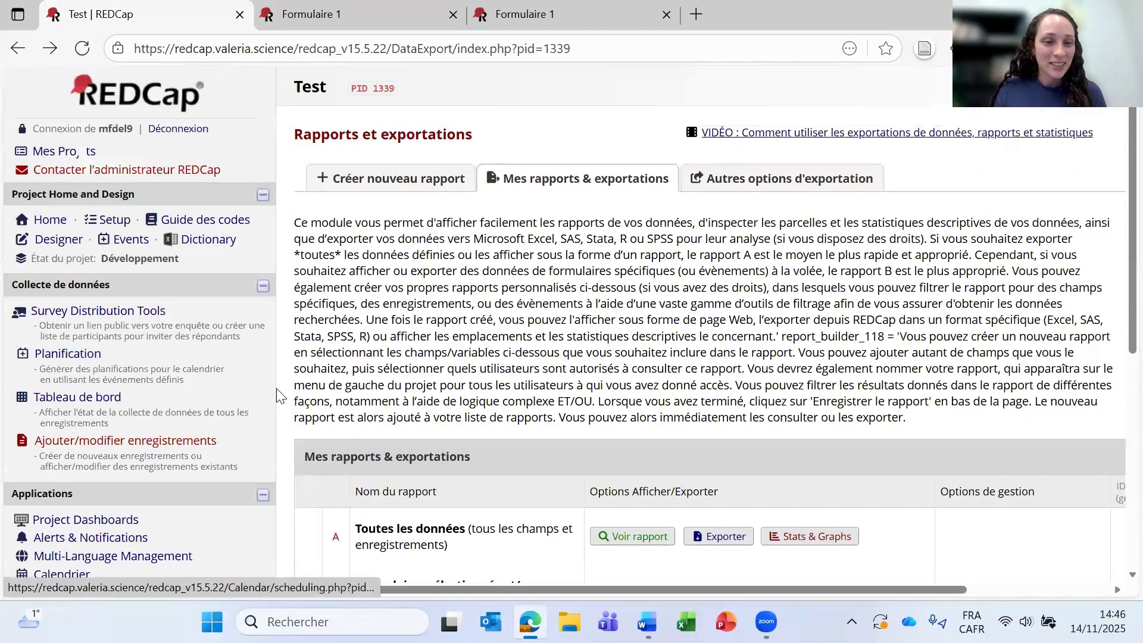
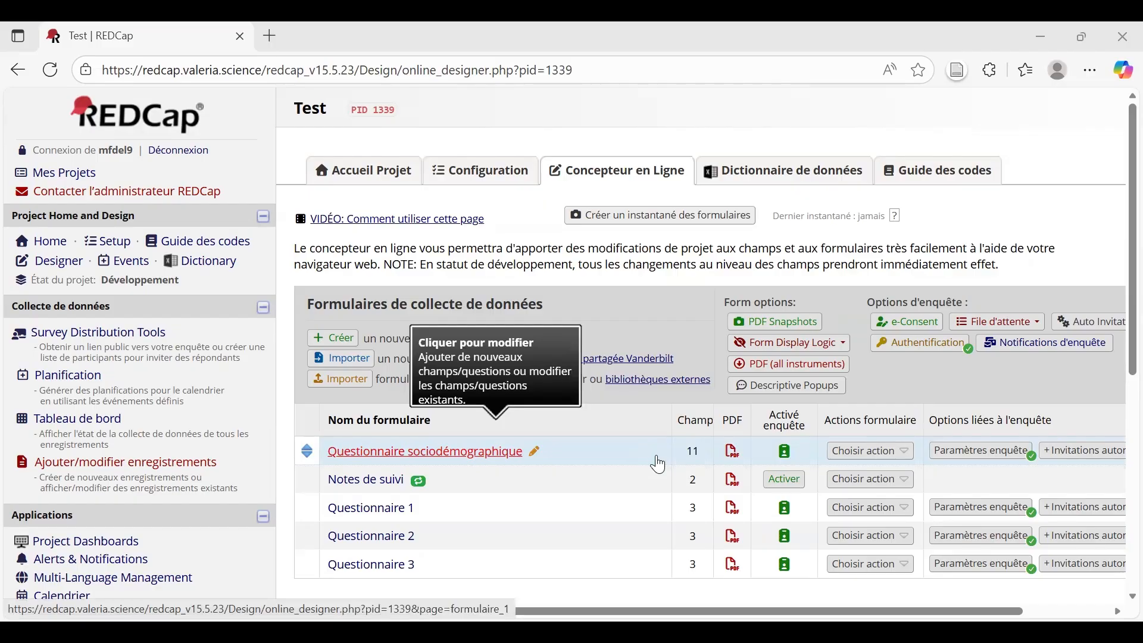
Step: Open Questionnaire 1 in the designer, examine its priority rating question and comment field, and return to the form list
scroll(372, 437, down, 2)
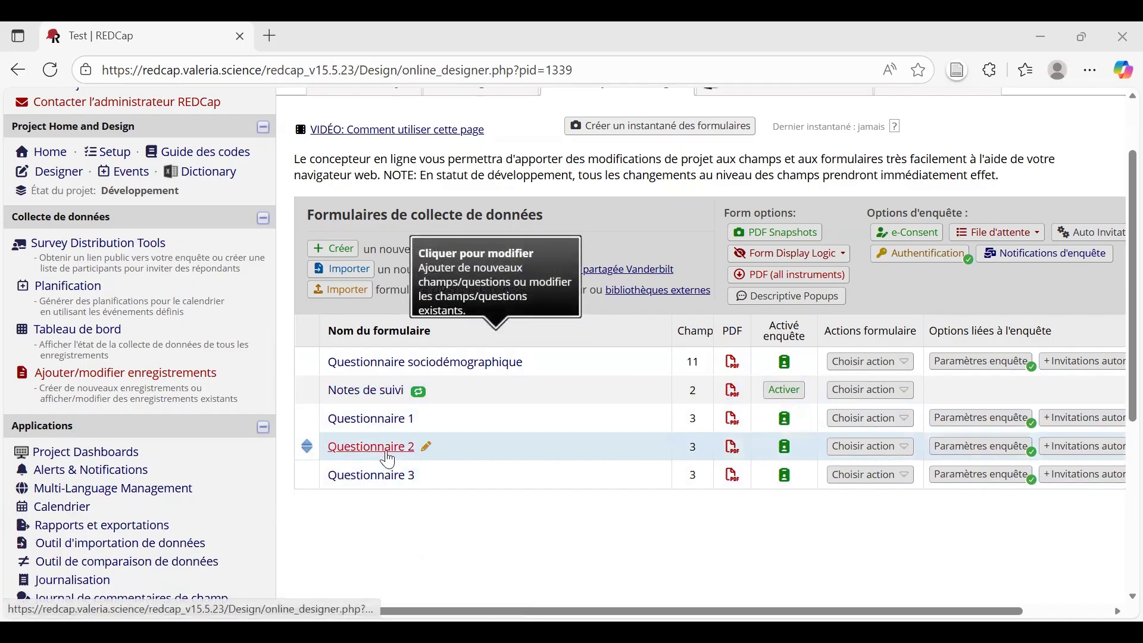
click(383, 422)
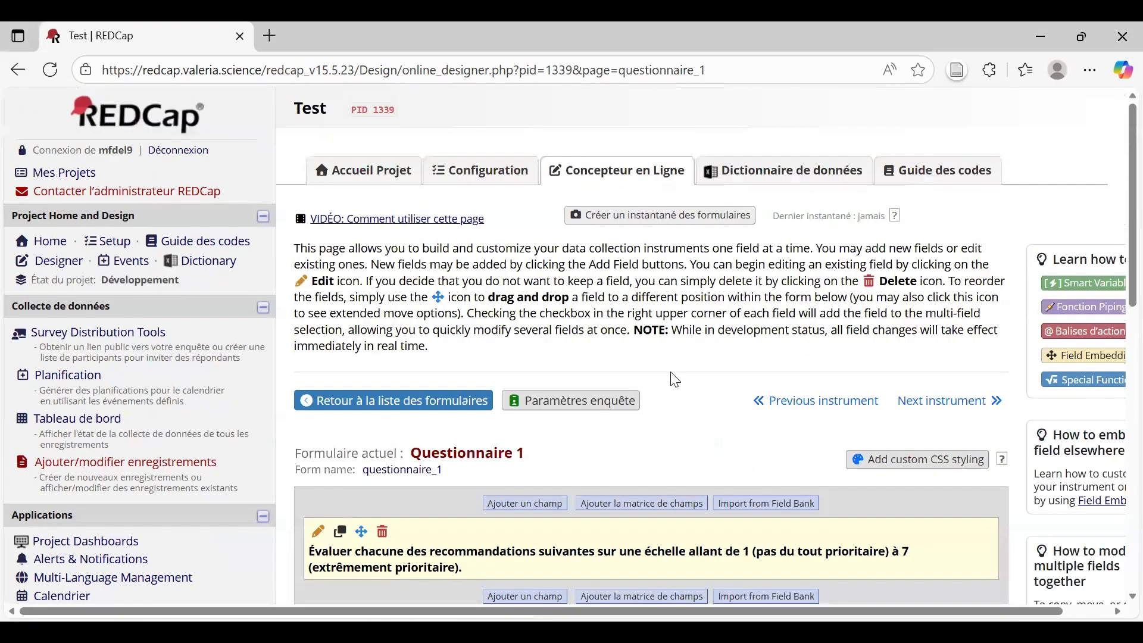
scroll(694, 367, down, 1)
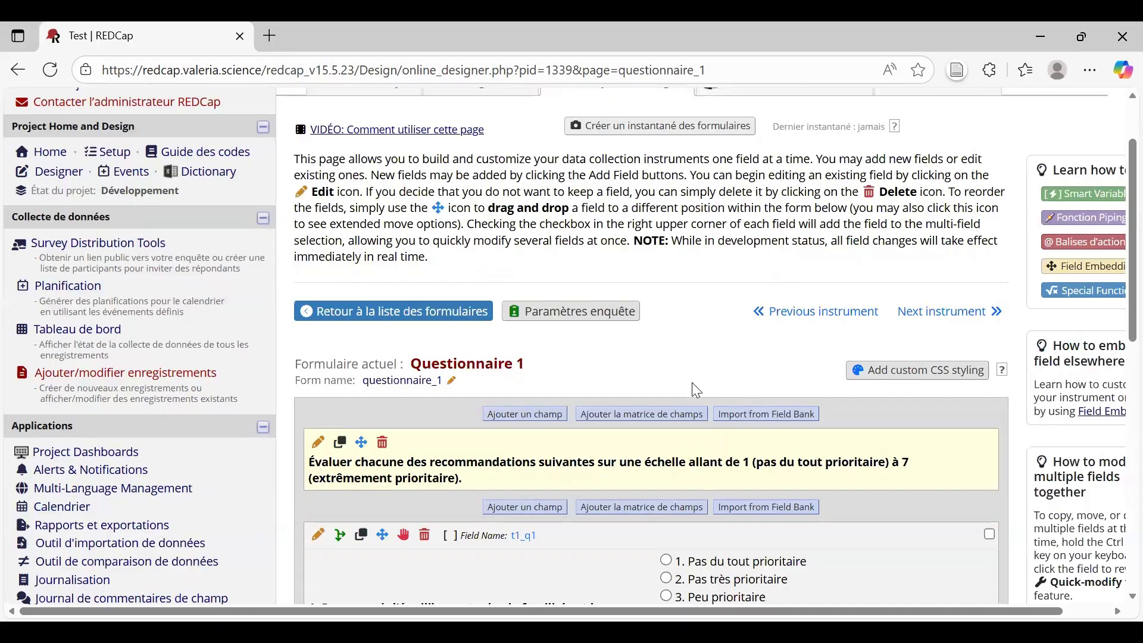
scroll(588, 256, down, 2)
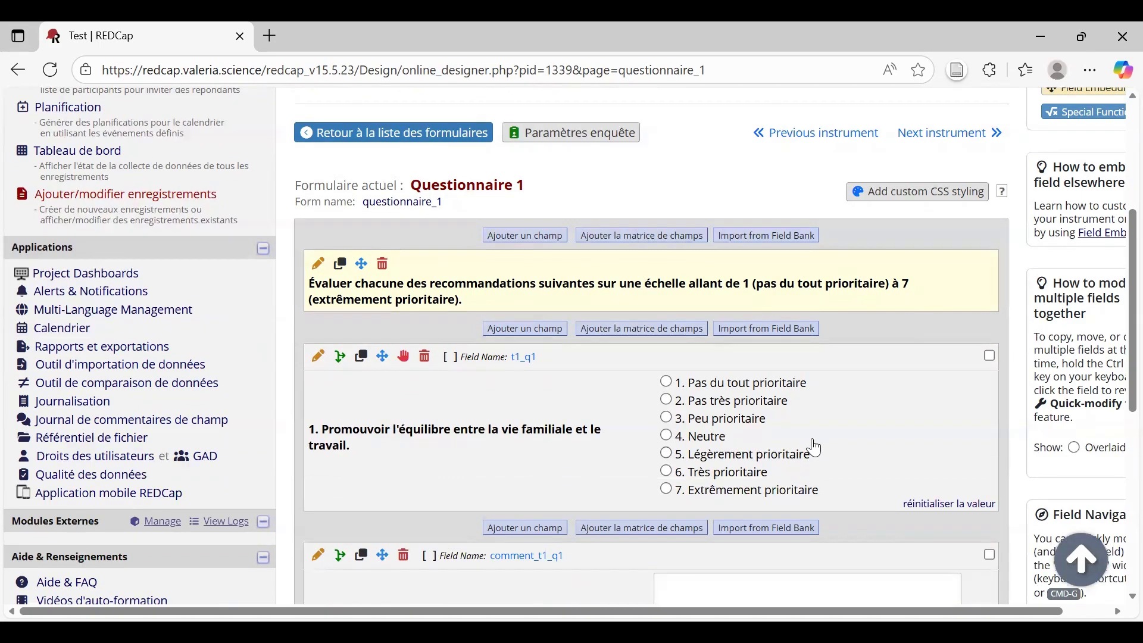
scroll(834, 456, down, 1)
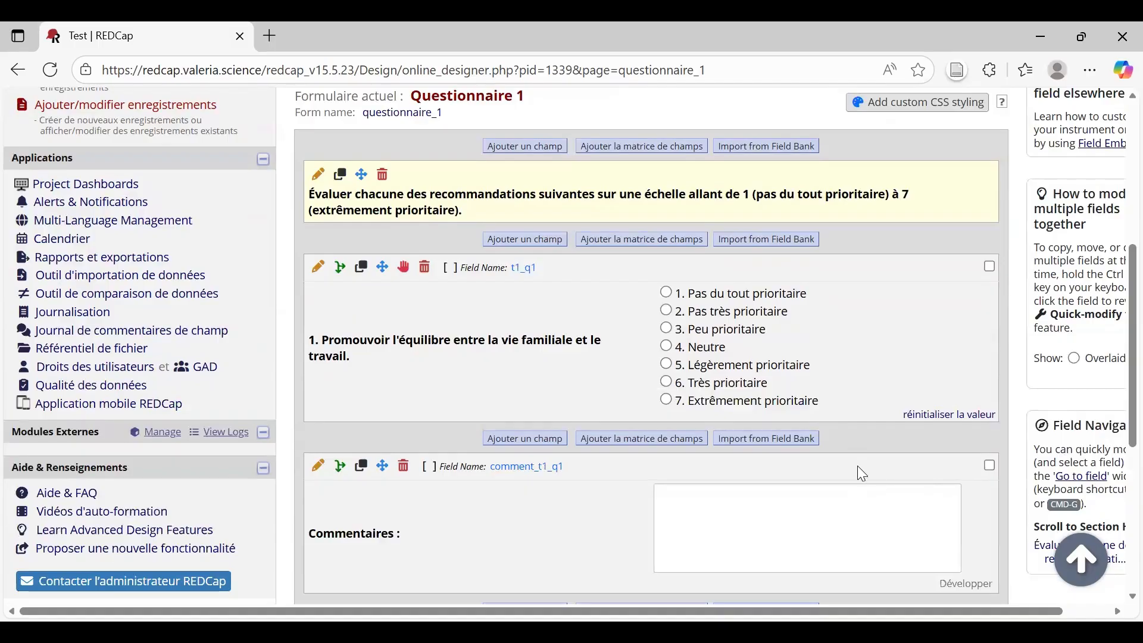
scroll(875, 454, up, 3)
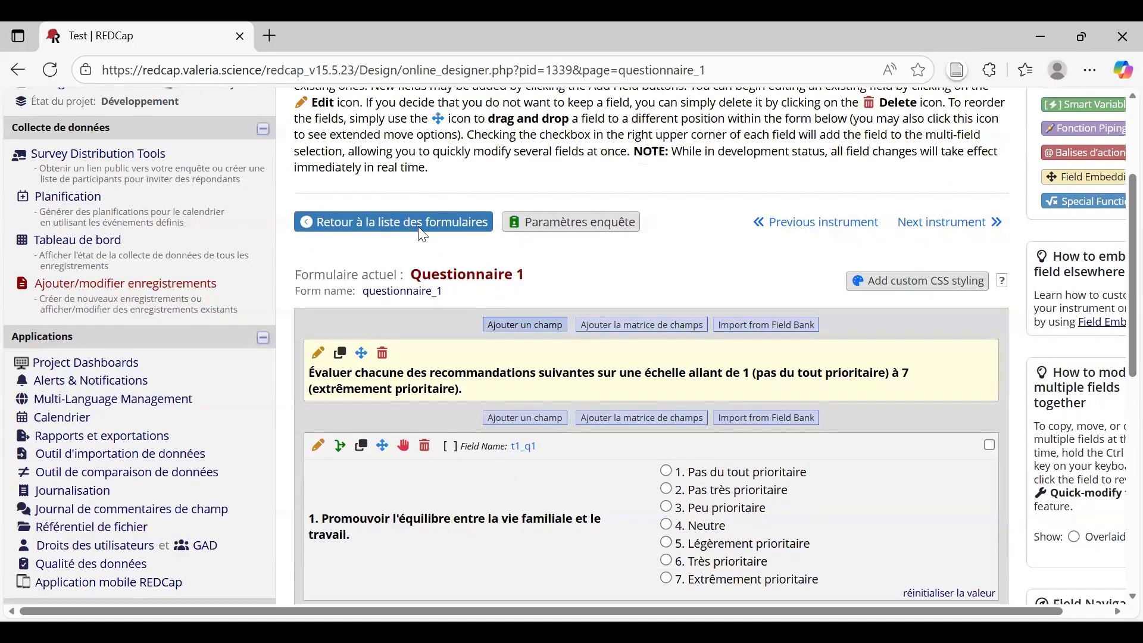
click(422, 234)
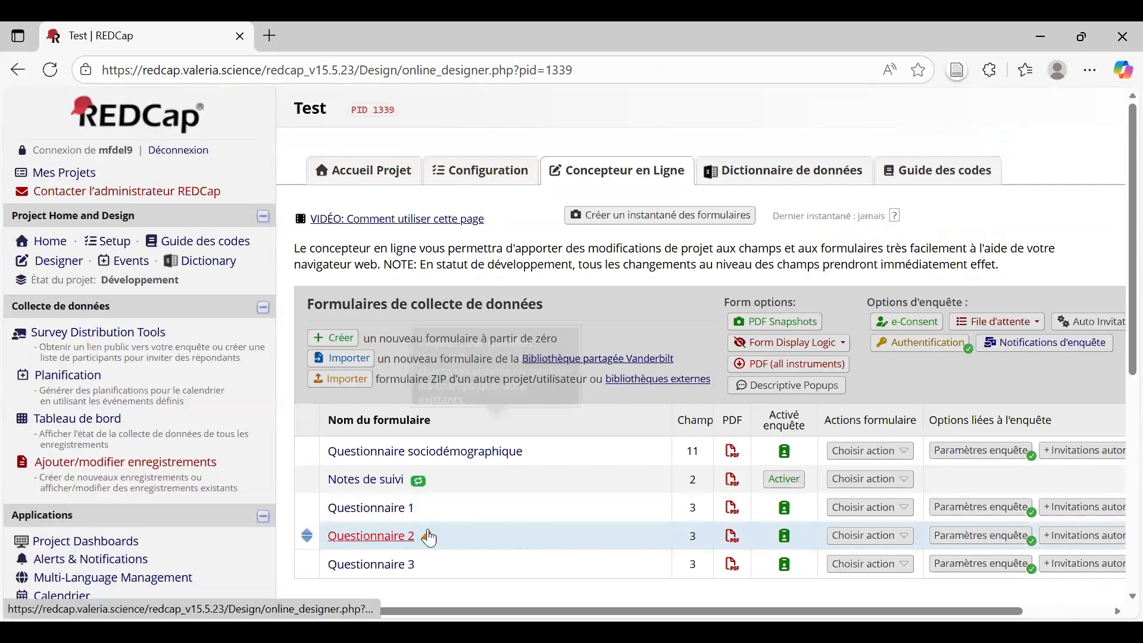
Step: Open Questionnaire 2 in the designer and examine the identifier field and the first-round score table
click(399, 539)
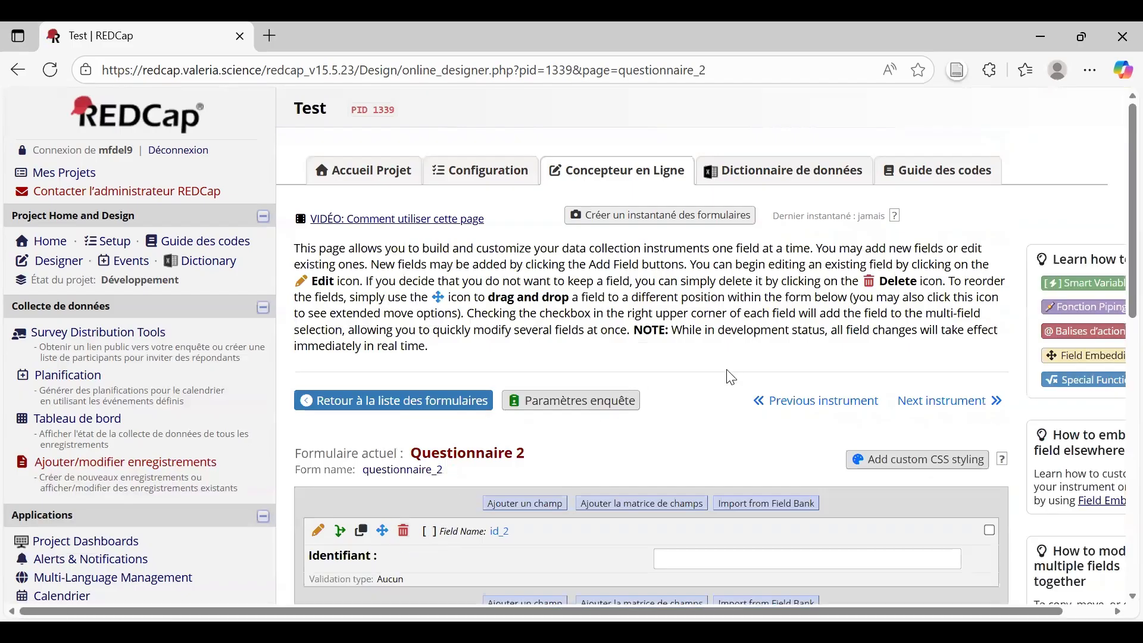
scroll(734, 369, down, 1)
scroll(743, 350, down, 1)
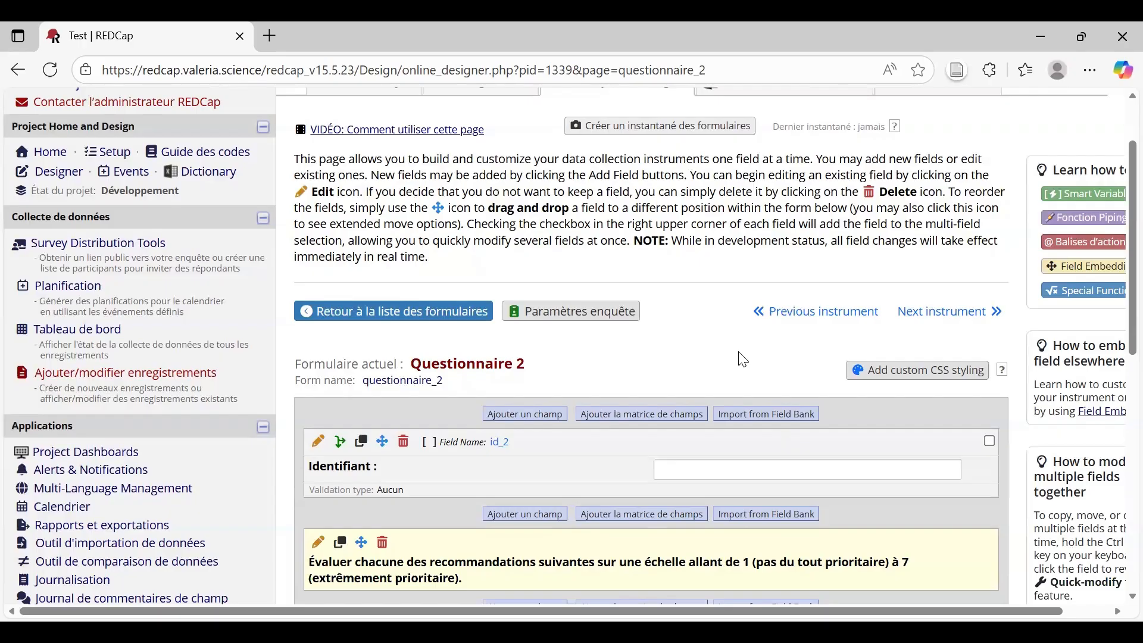
scroll(744, 359, down, 5)
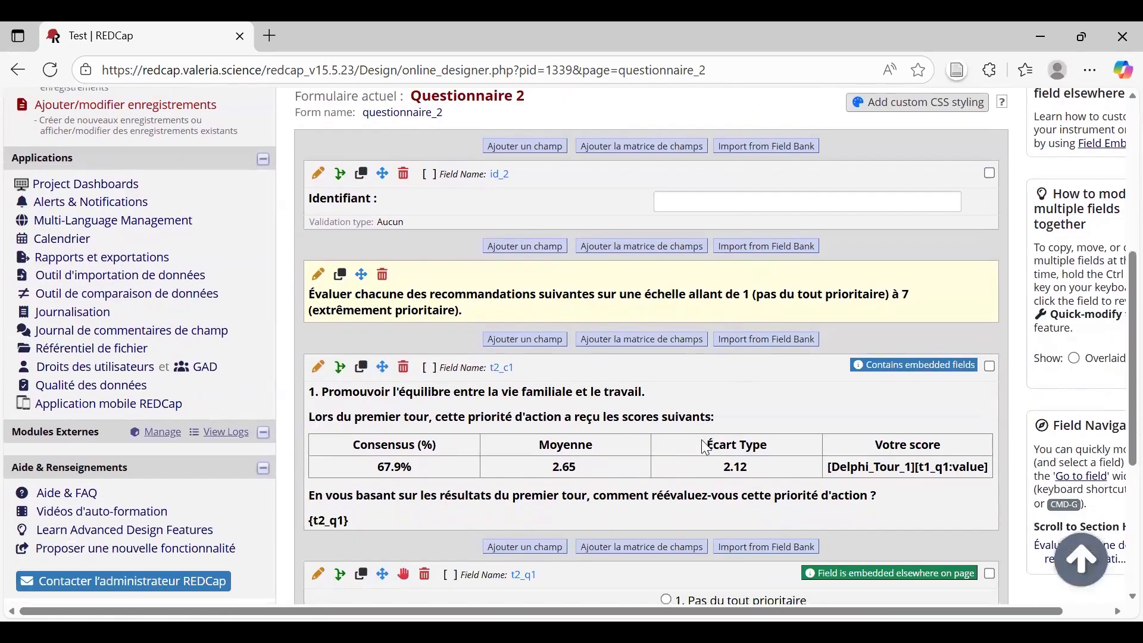
scroll(708, 449, down, 2)
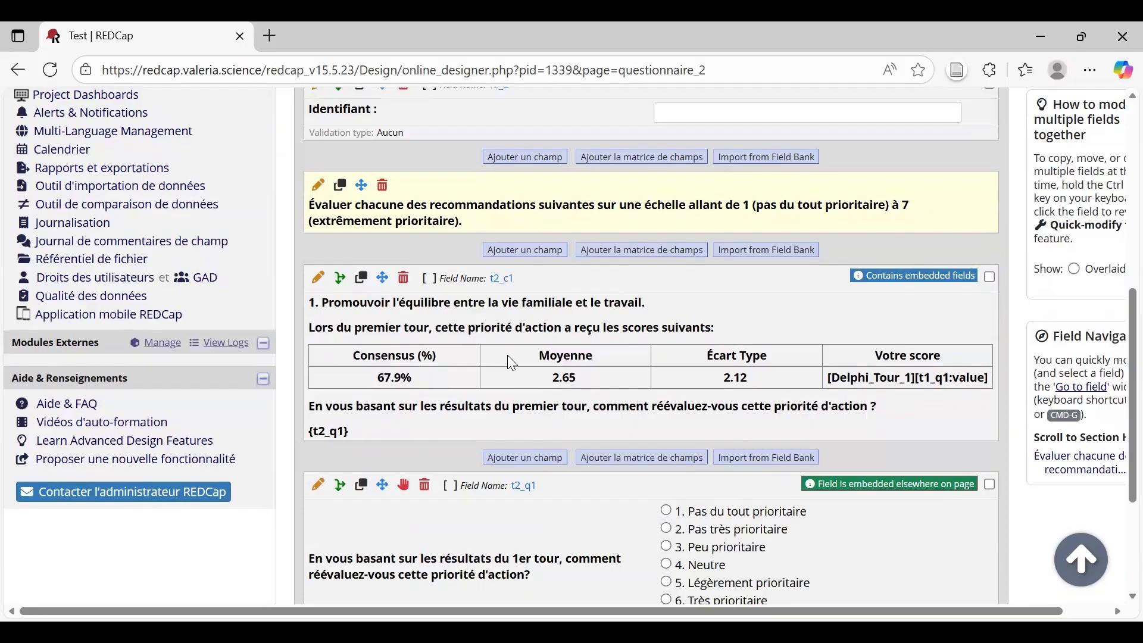
Step: Open the descriptive field t2_c1 for editing, inspect the score table in its label, and close it without saving
click(318, 277)
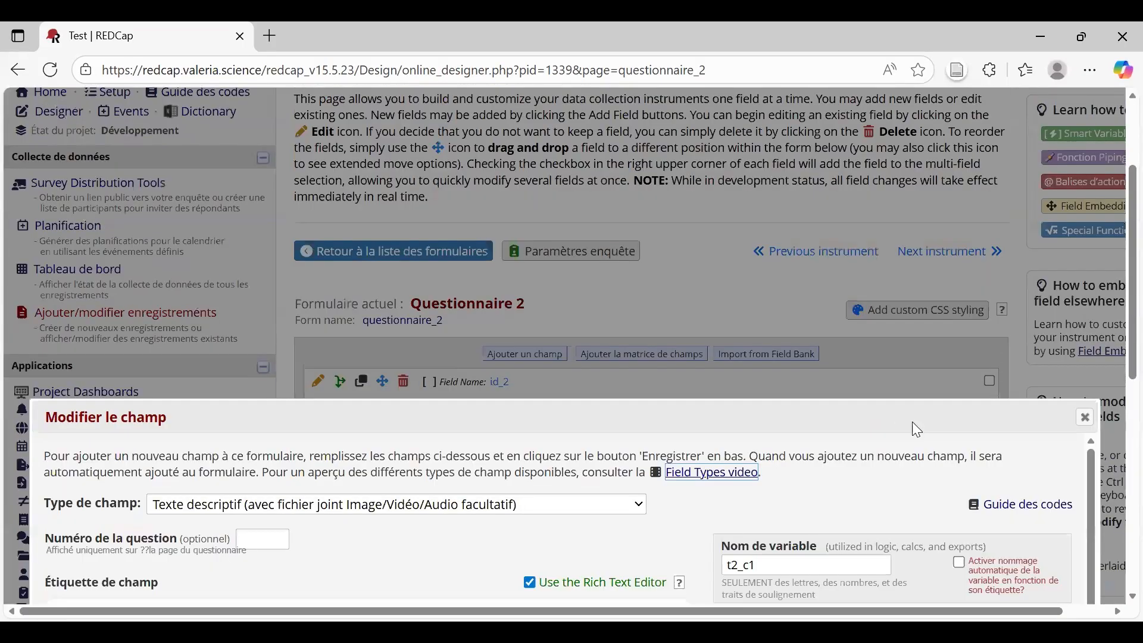
scroll(543, 334, down, 3)
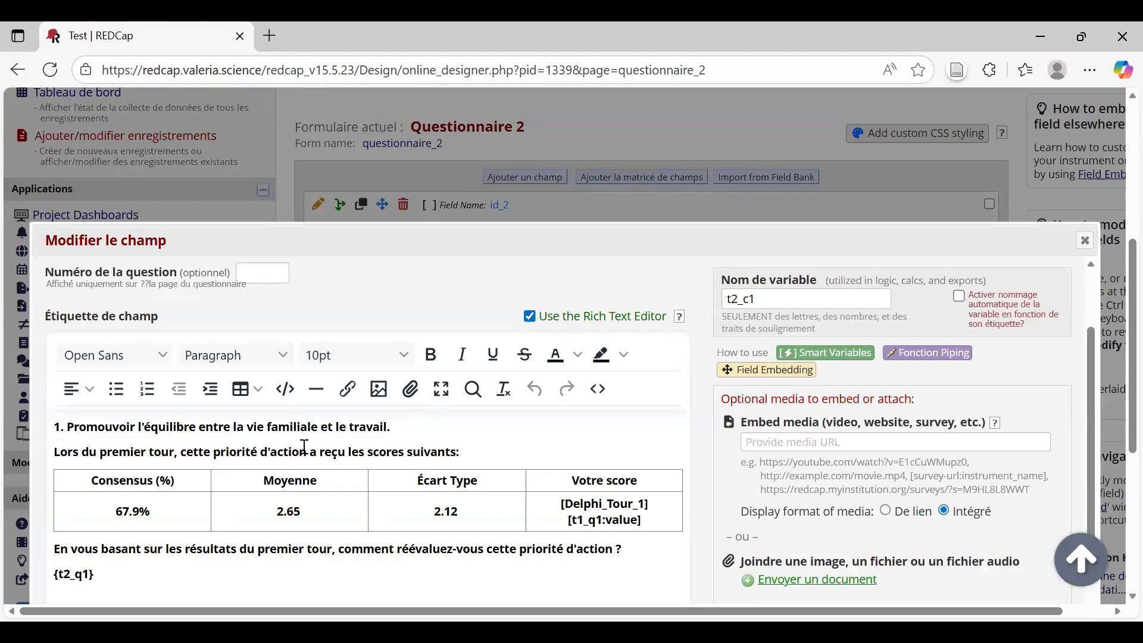
click(347, 515)
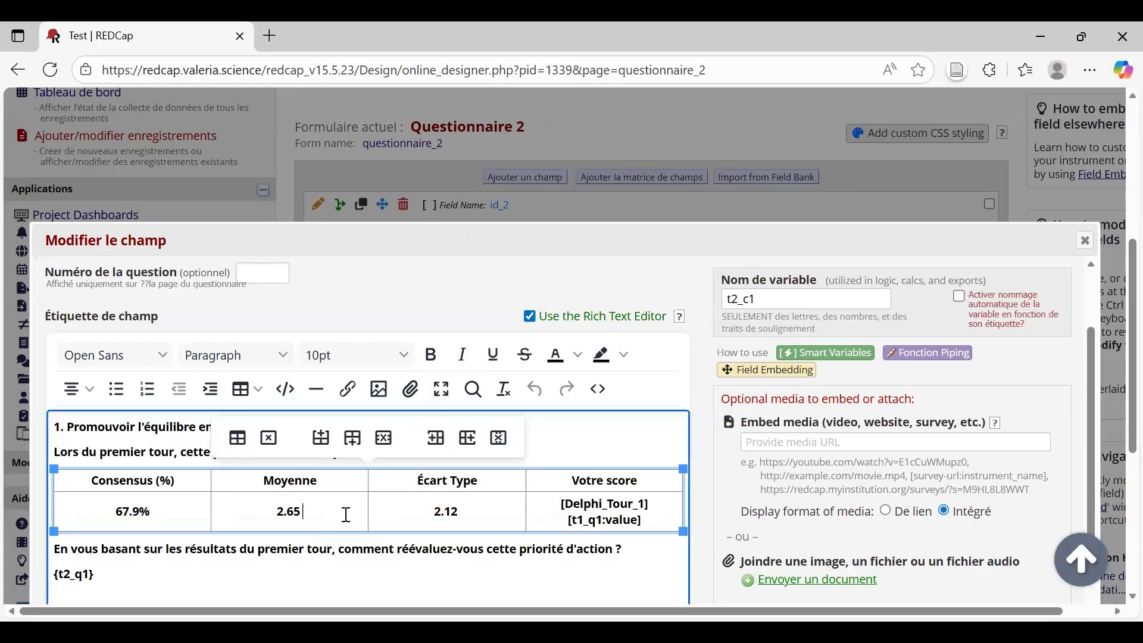
scroll(329, 470, down, 2)
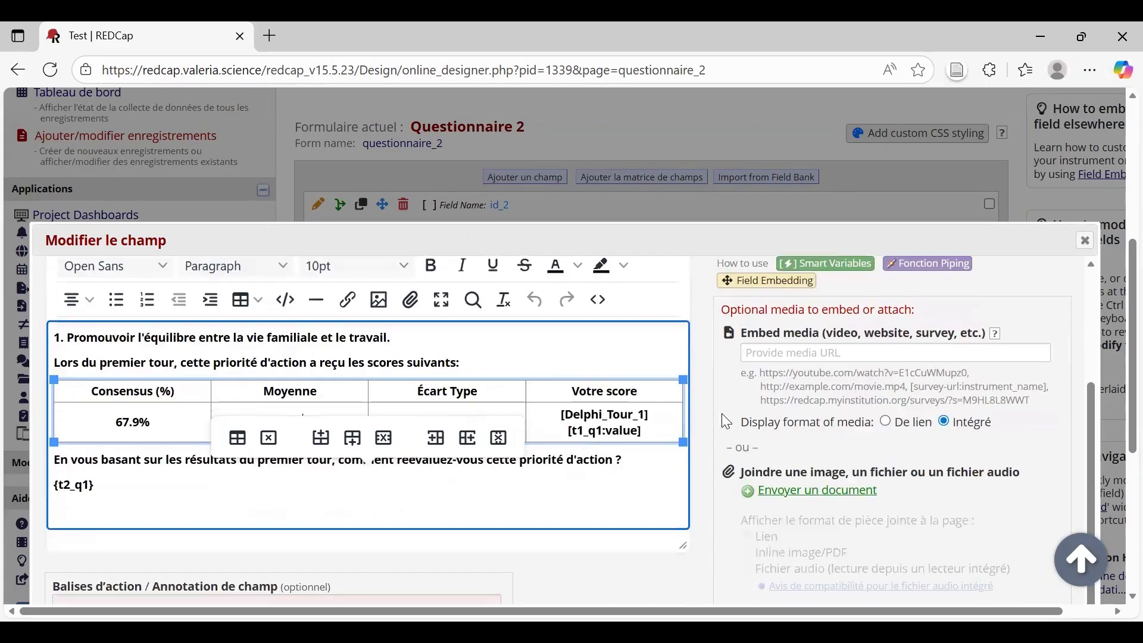
click(1086, 237)
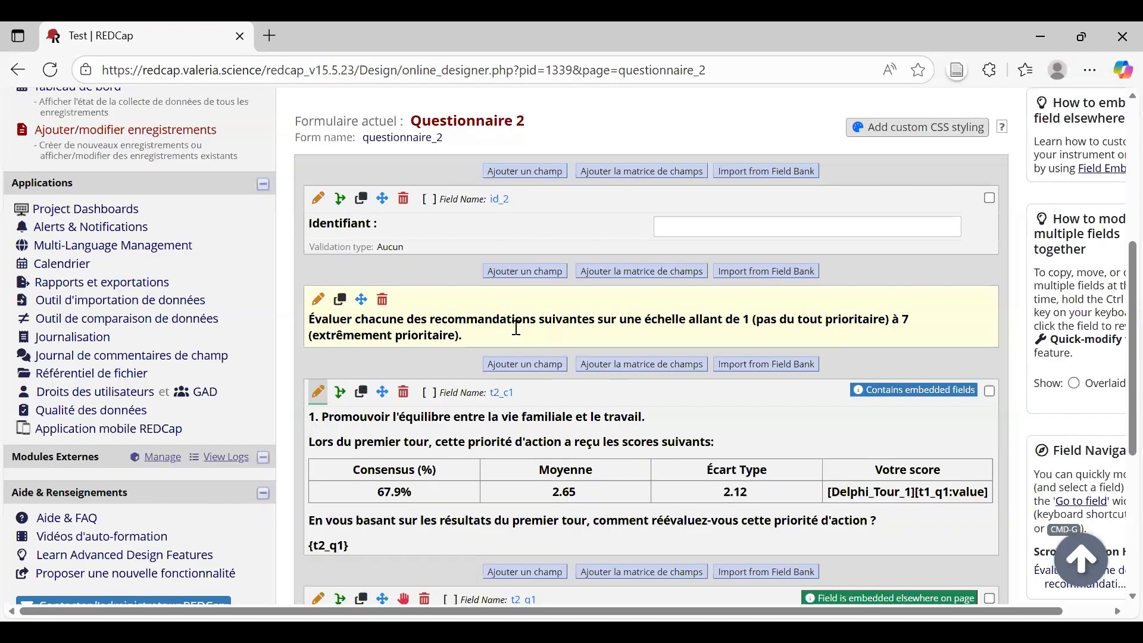
Step: Examine the piped [Delphi_Tour_1][t1_q1:value] variable in the Votre score column, and return to the form list
scroll(640, 398, down, 2)
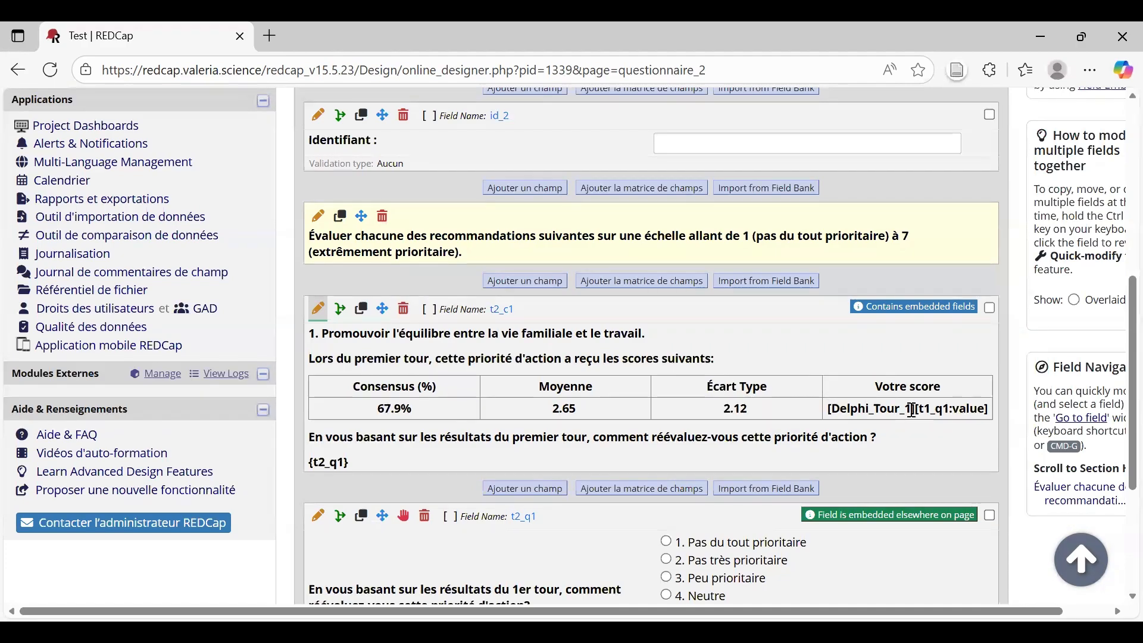
drag(912, 410, 873, 409)
click(930, 410)
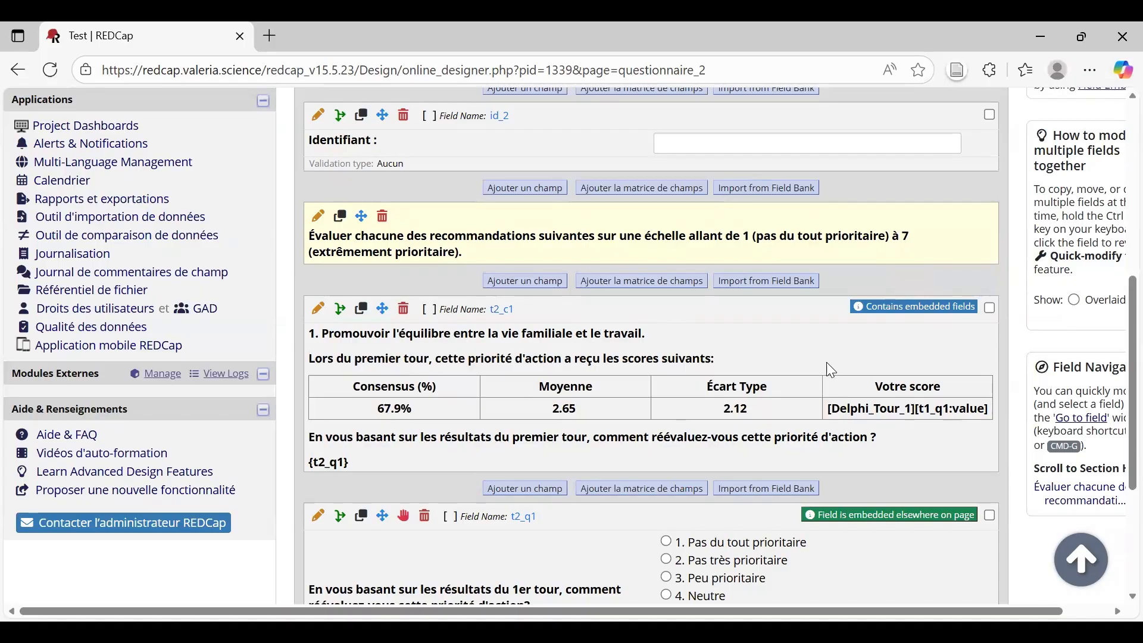
scroll(827, 362, up, 3)
click(384, 170)
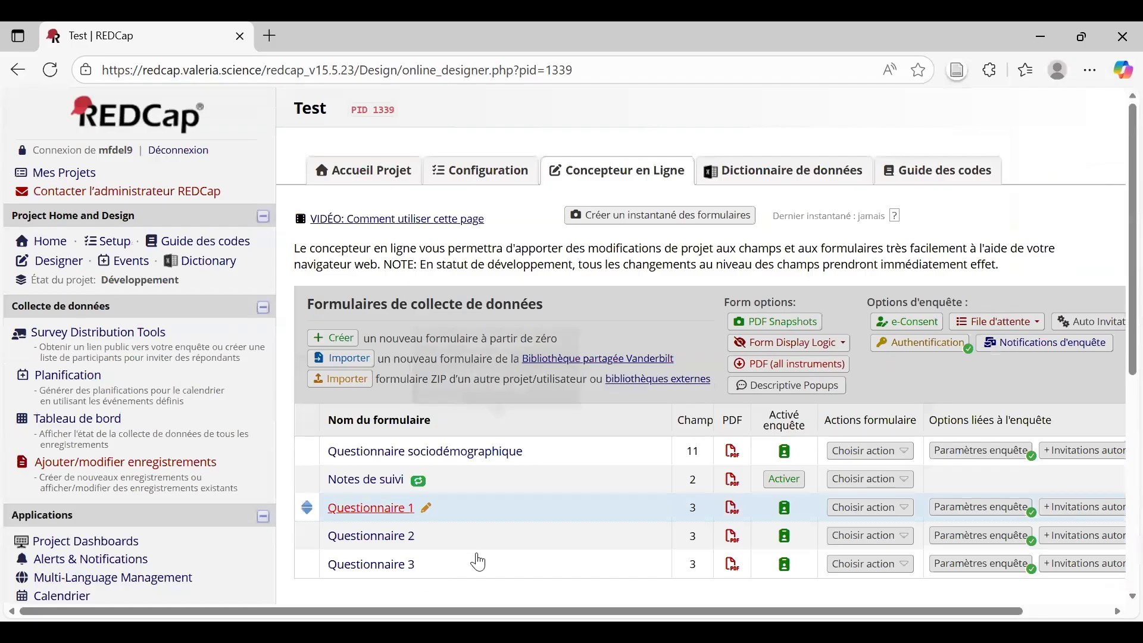
scroll(646, 513, down, 1)
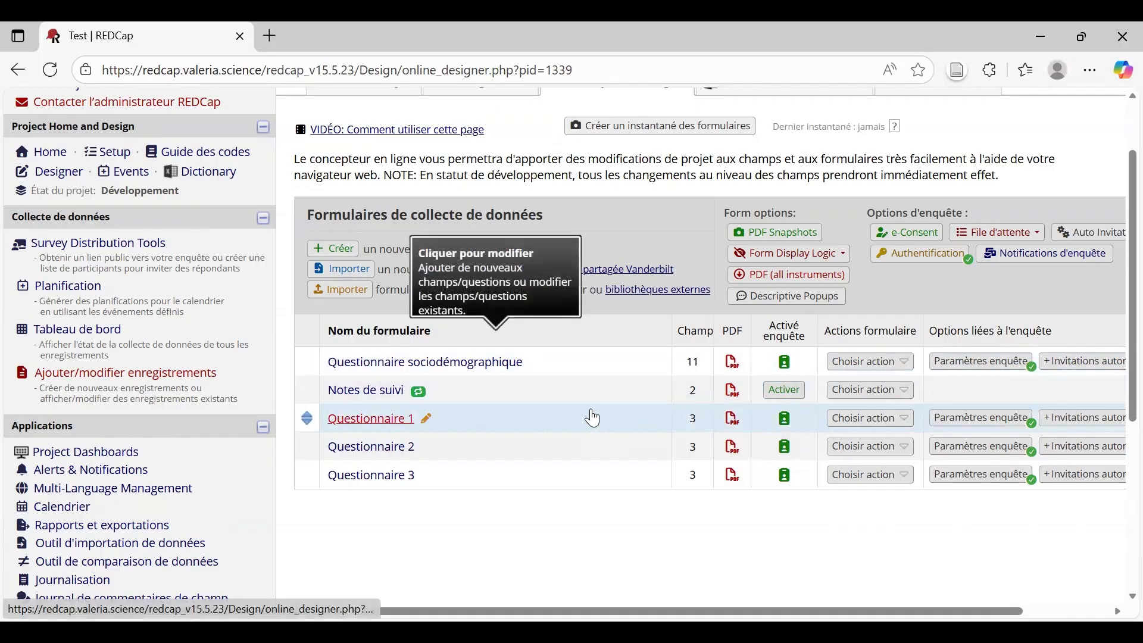
Step: Go to the project's setup page, open the event definitions, and examine the Delphi round events defined in Groupe 1
scroll(494, 344, up, 2)
click(488, 179)
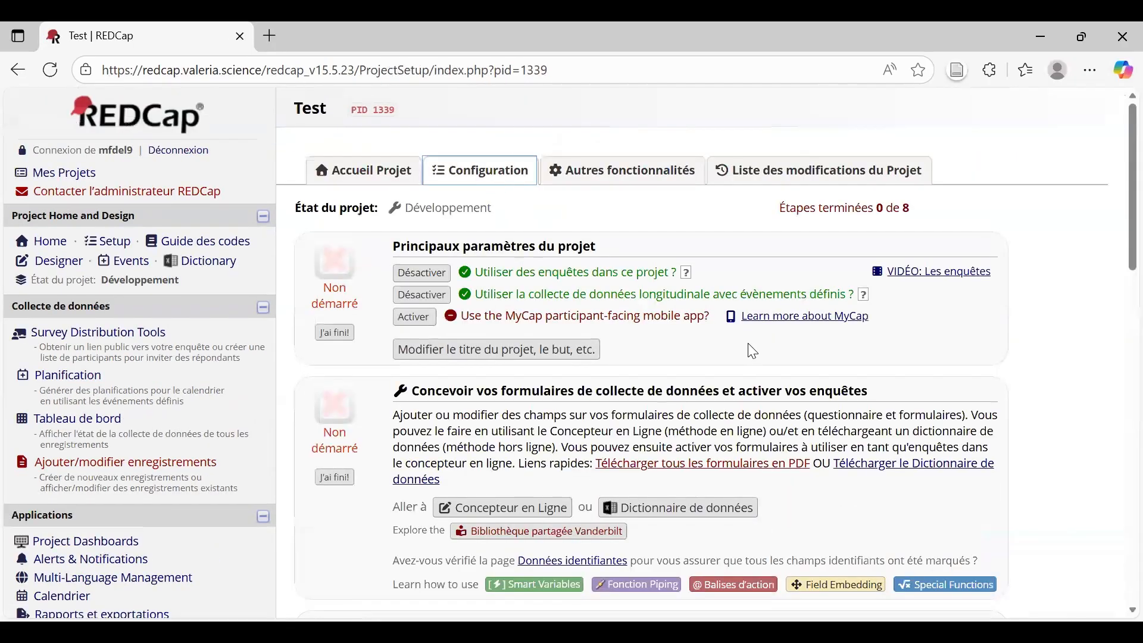
click(477, 293)
scroll(759, 292, down, 5)
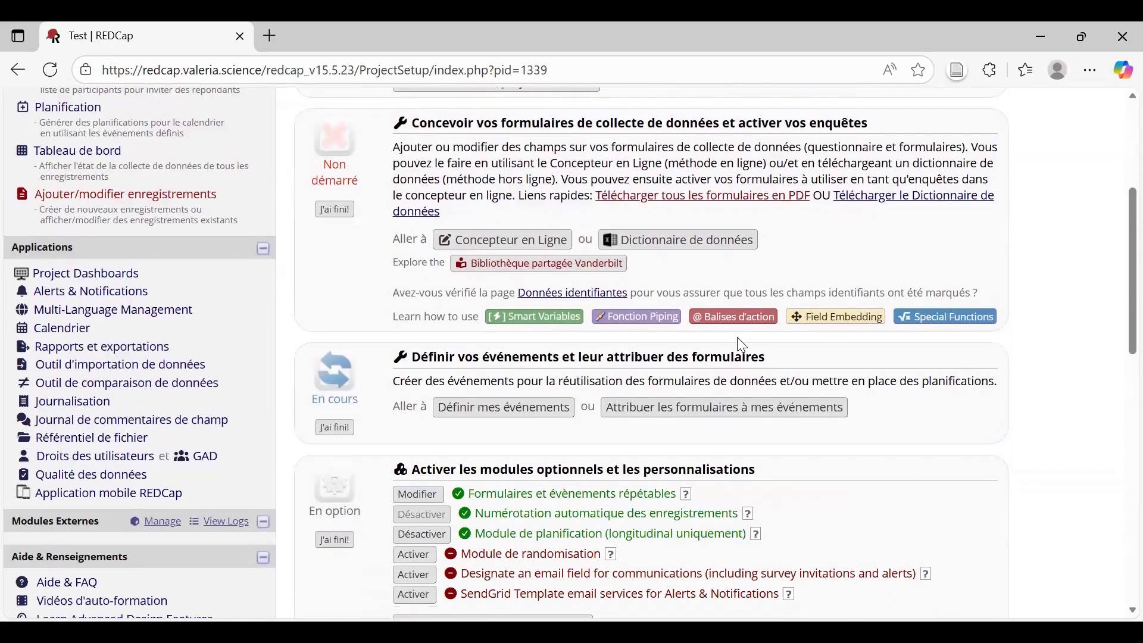
click(522, 411)
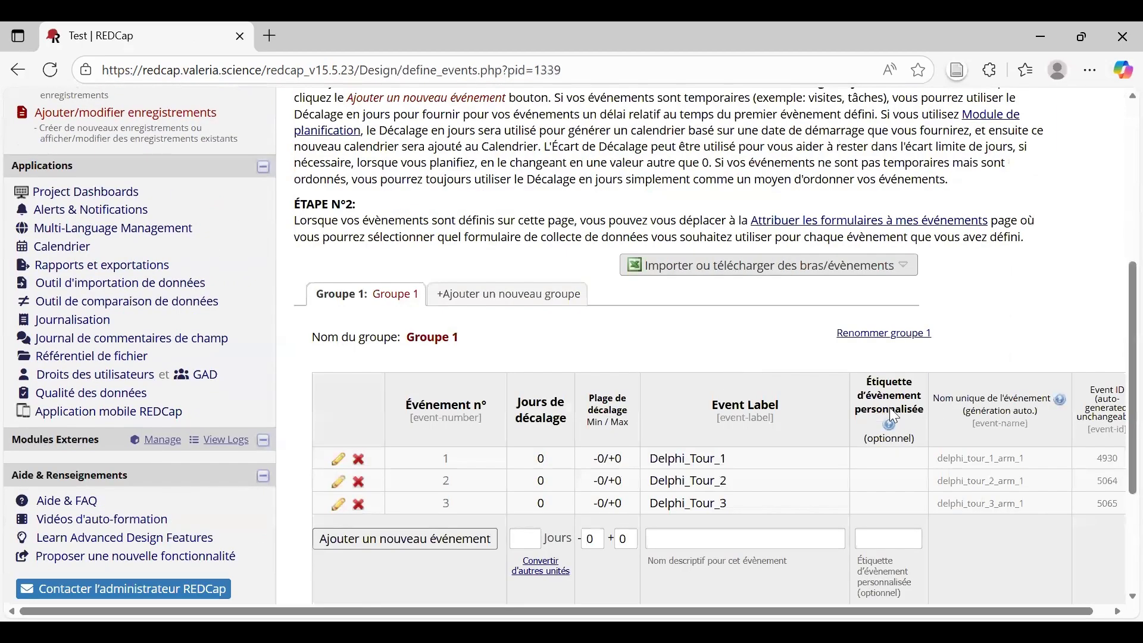
scroll(889, 408, down, 2)
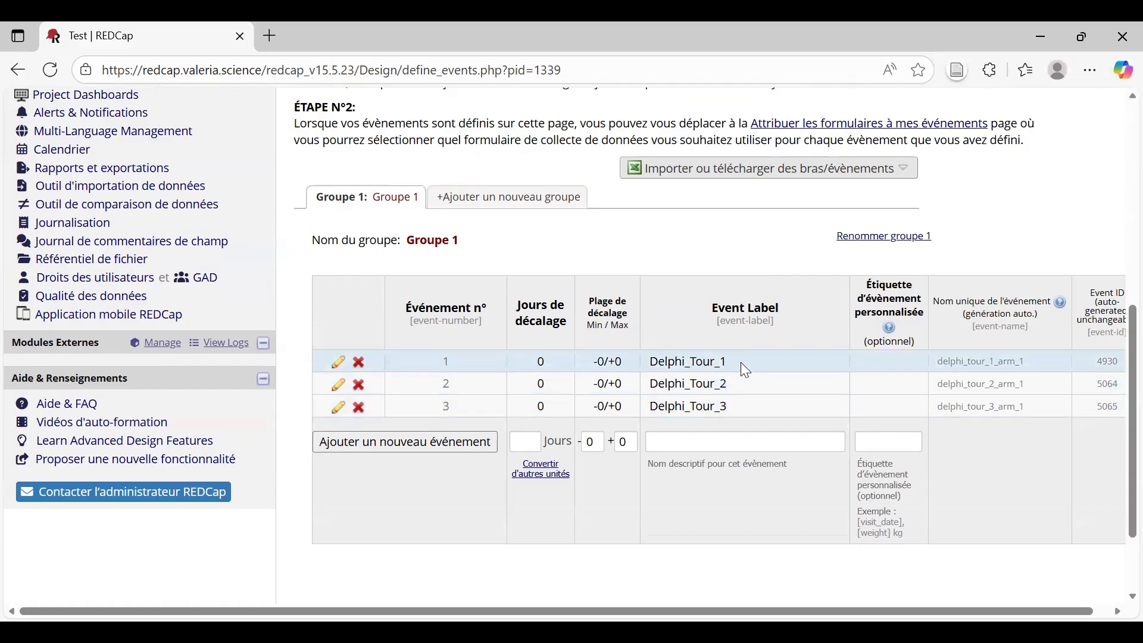
scroll(813, 392, up, 2)
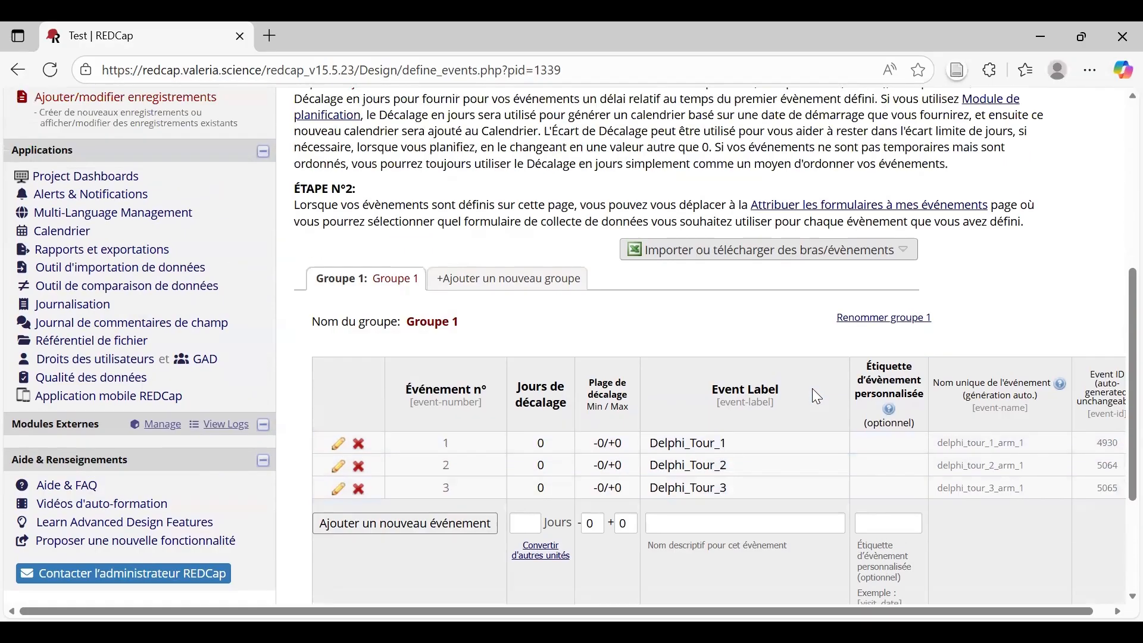
Step: Open the assignment of forms to events and examine which questionnaire is designated for each Delphi round
scroll(814, 417, up, 8)
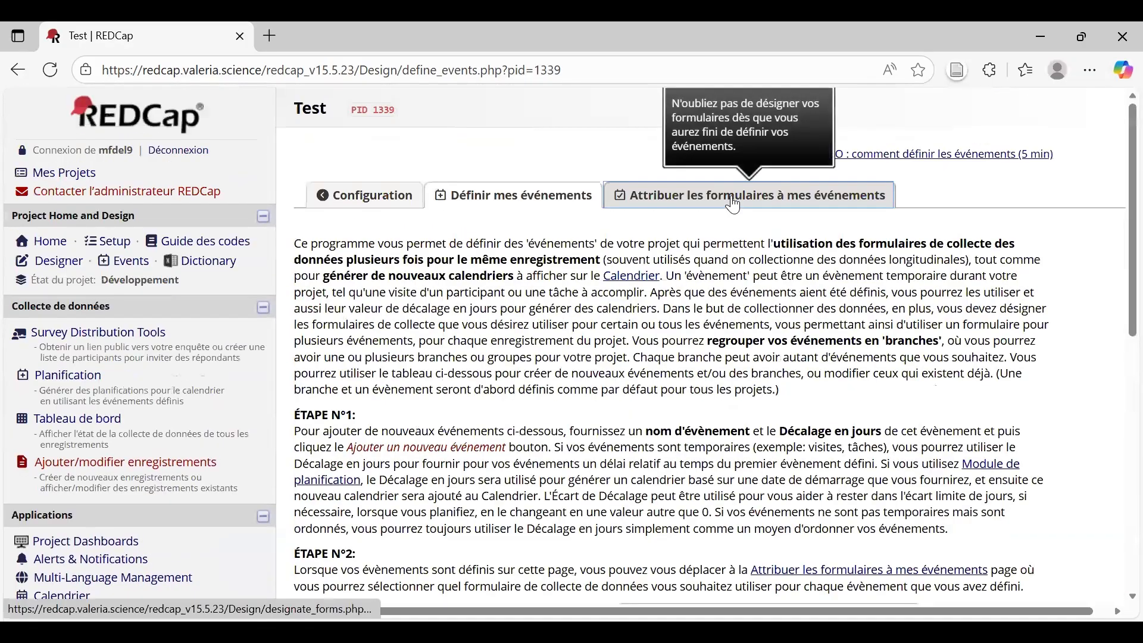
click(733, 206)
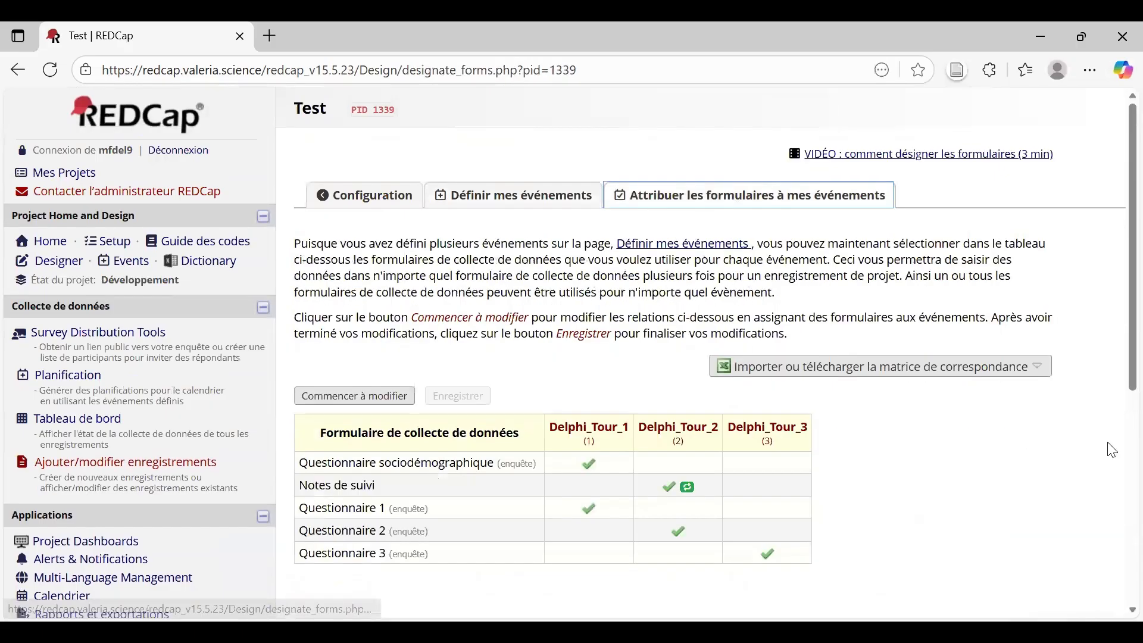
scroll(372, 419, down, 2)
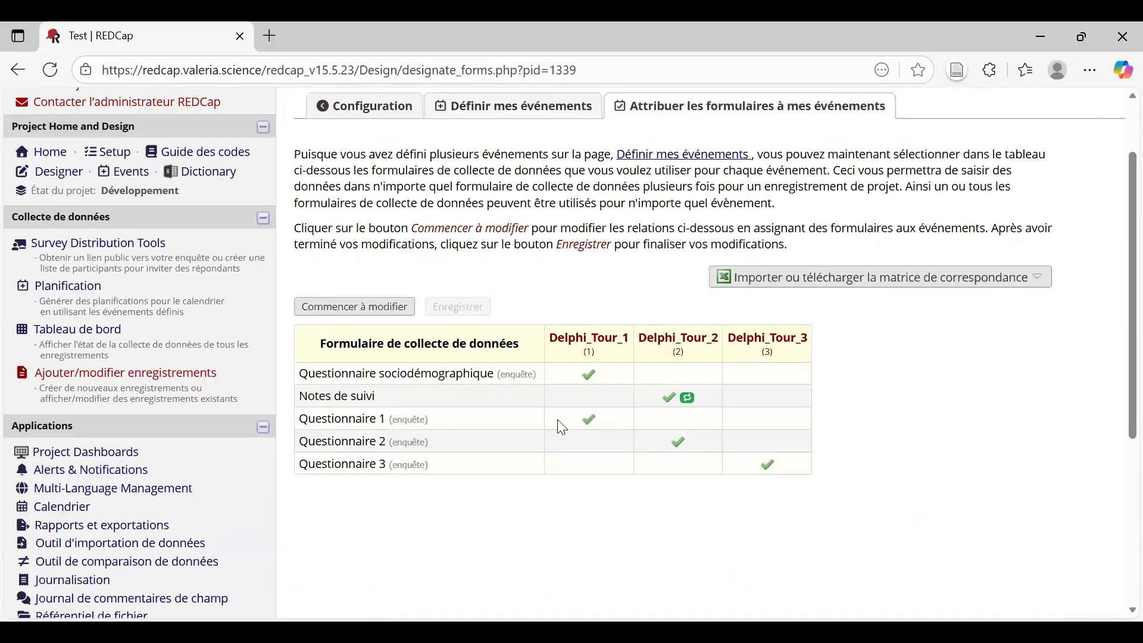